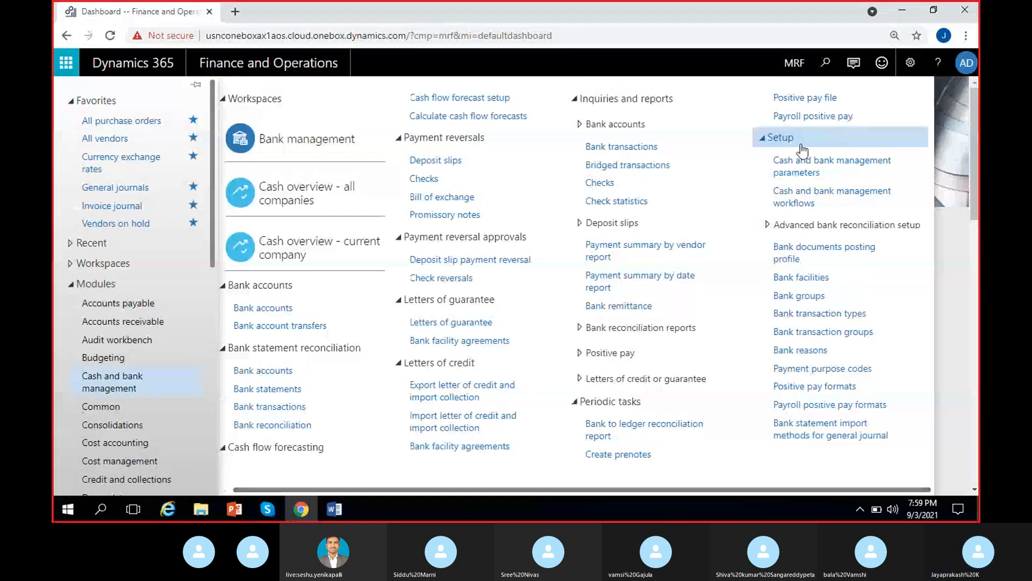
# - Open the bank transaction types setup in edit mode and look up the main account assigned to Bank fee/Charges
pyautogui.click(833, 316)
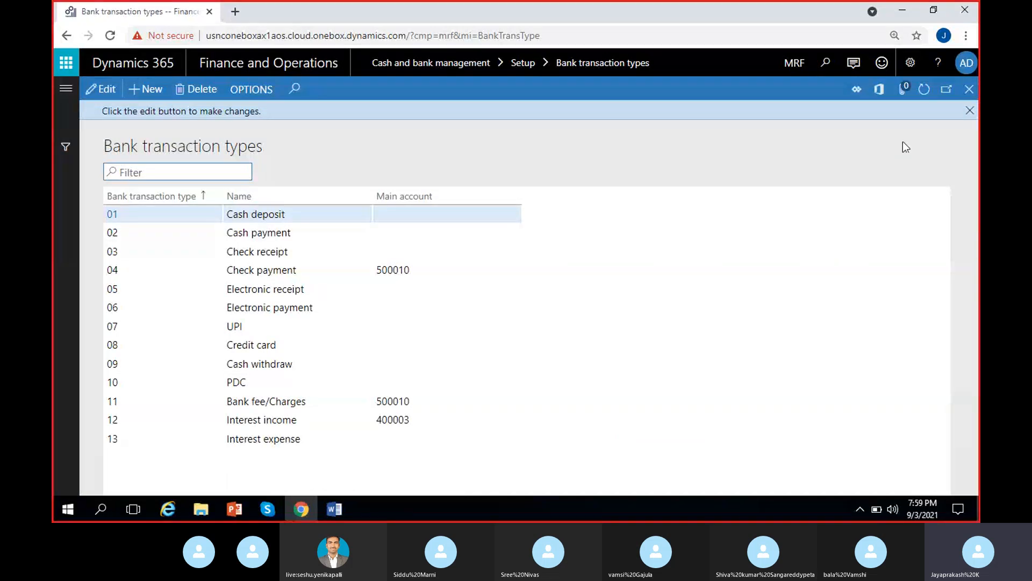
pyautogui.click(969, 111)
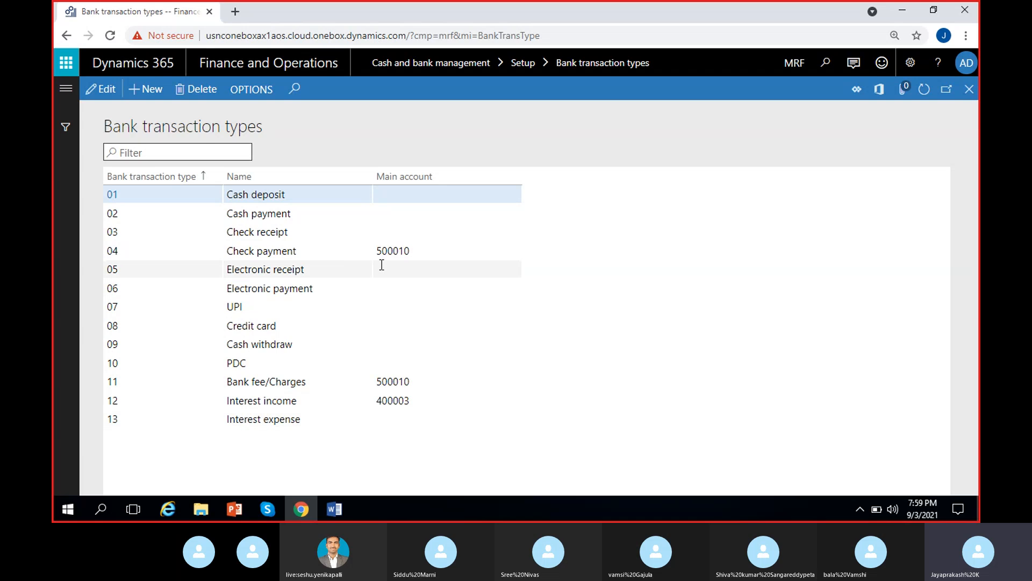
pyautogui.click(397, 252)
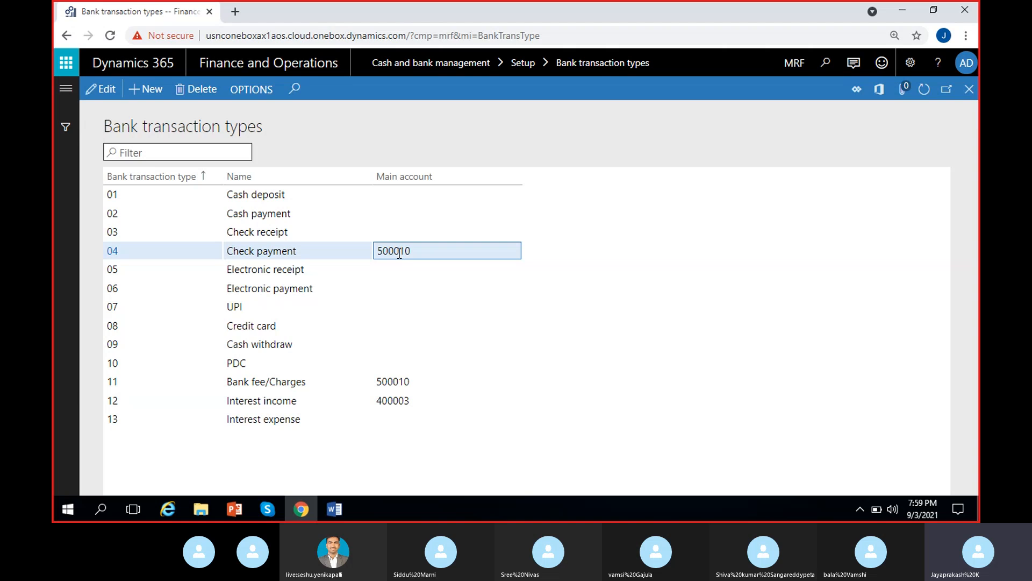
pyautogui.click(101, 89)
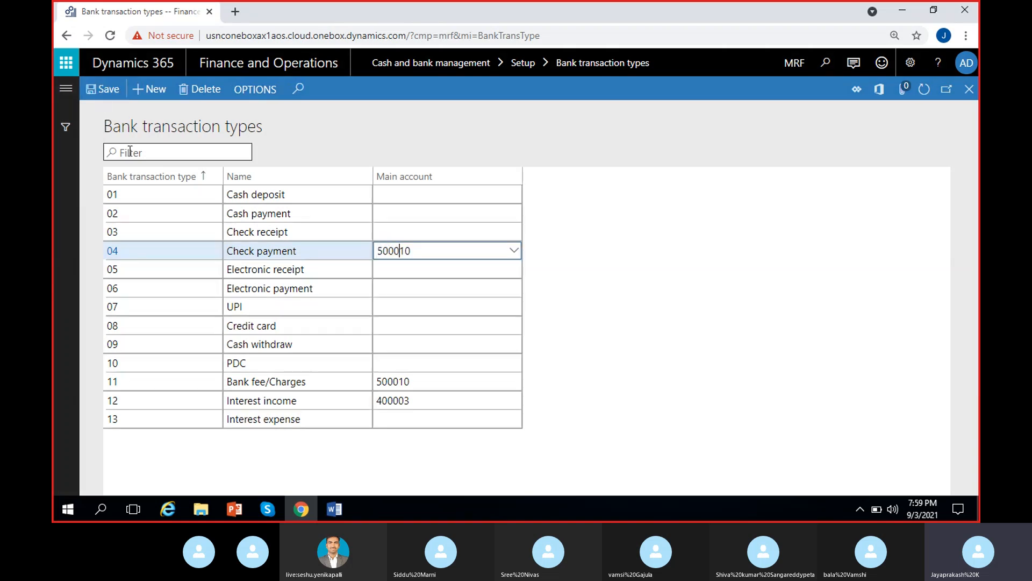
pyautogui.click(444, 382)
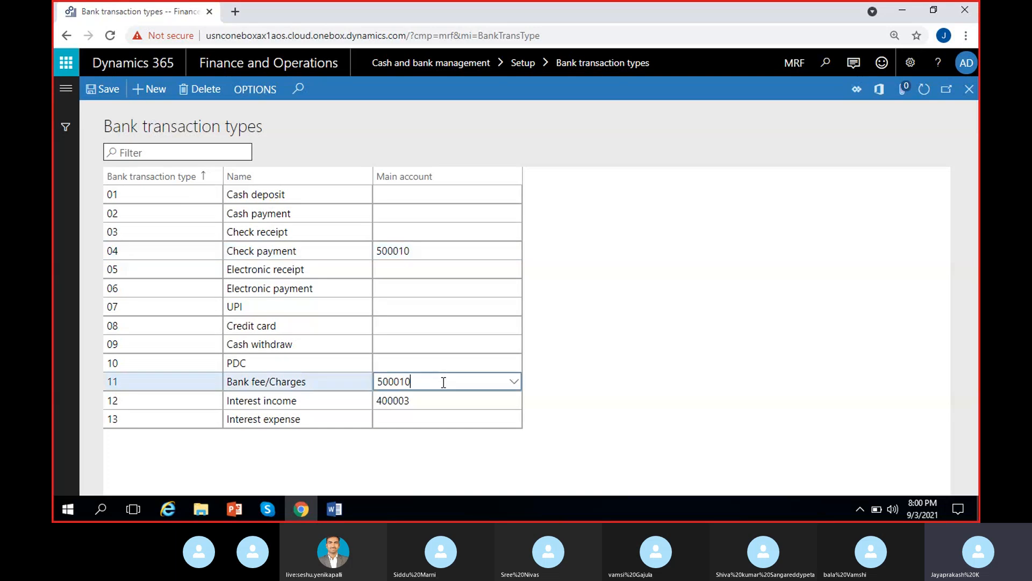
pyautogui.click(514, 383)
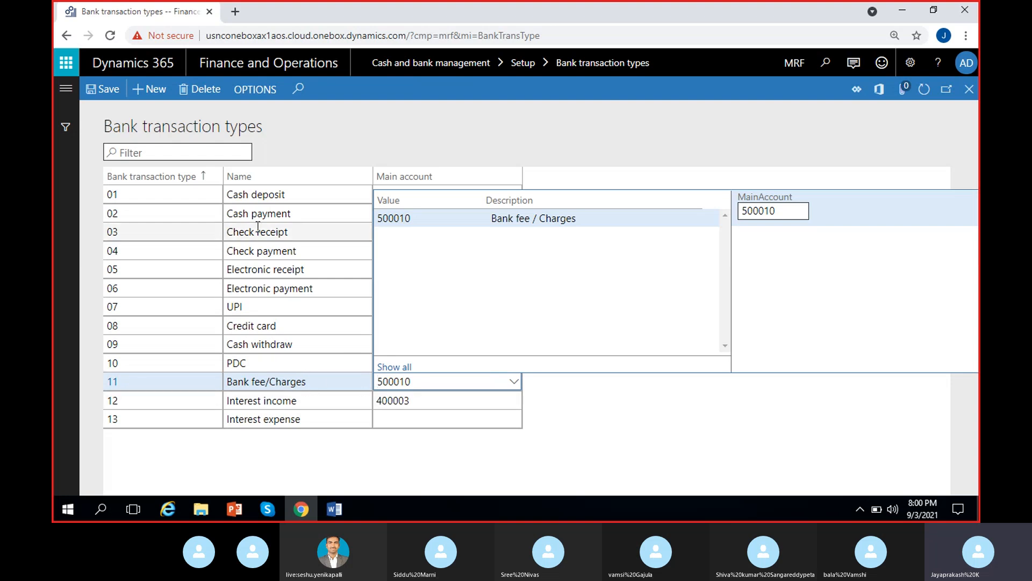
pyautogui.click(577, 404)
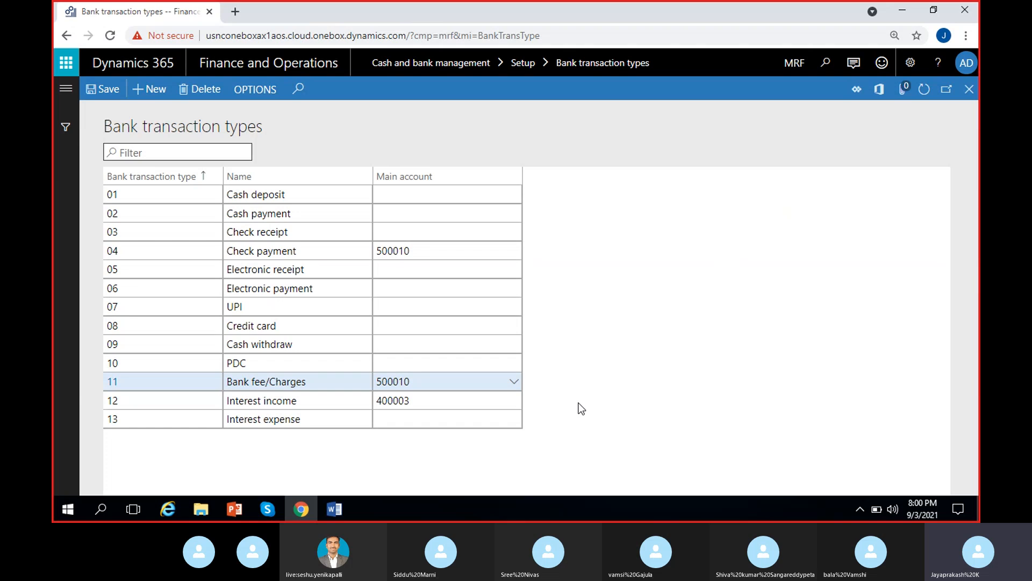
# - Look up the main account assigned to the Interest income transaction type
pyautogui.click(473, 400)
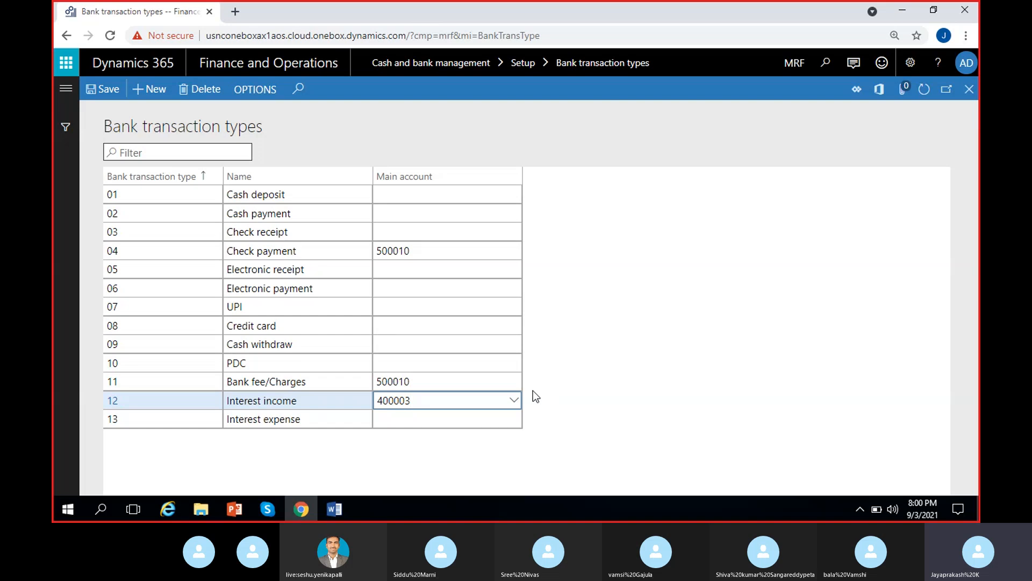
pyautogui.click(514, 402)
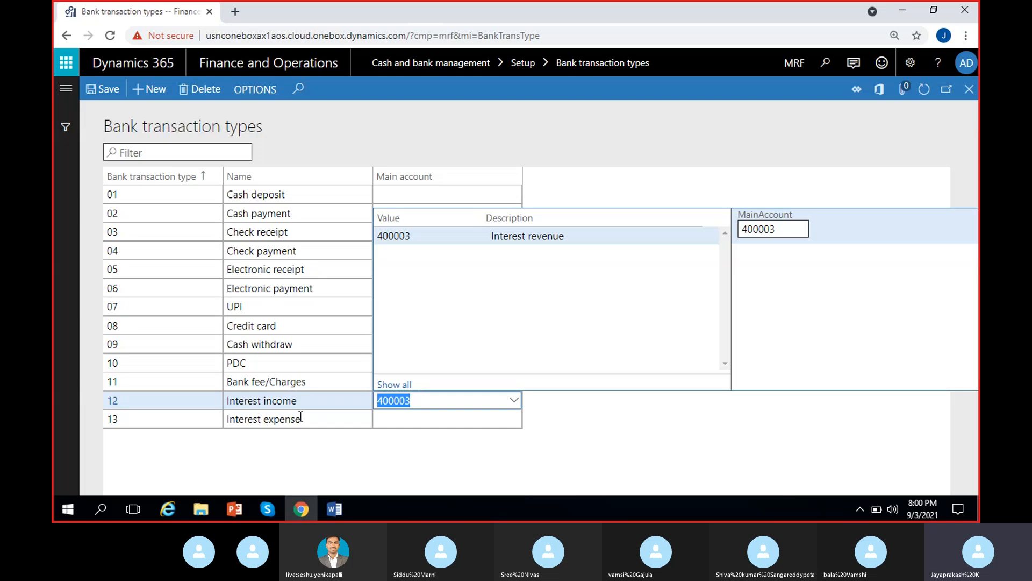
pyautogui.click(458, 404)
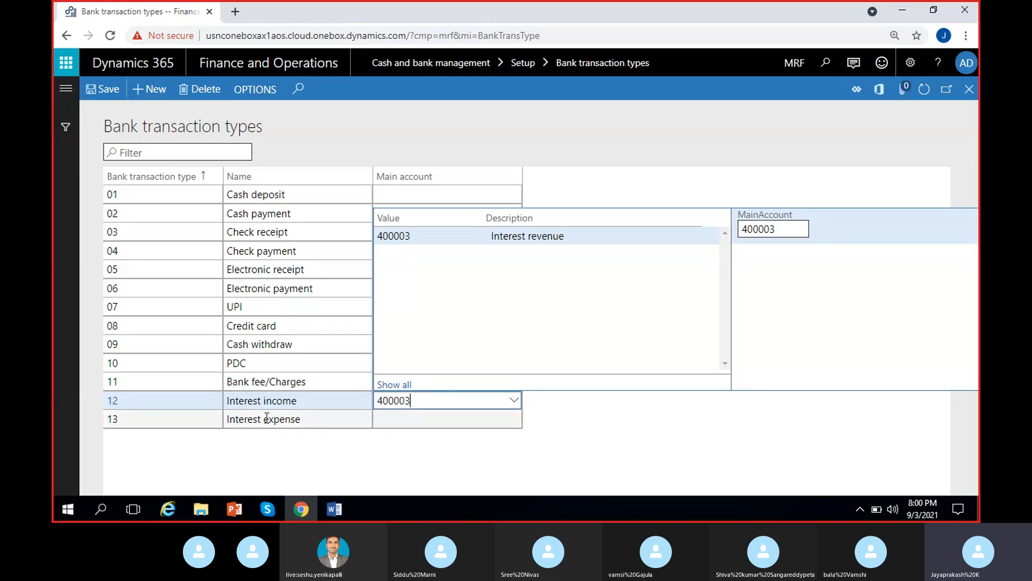
pyautogui.click(592, 411)
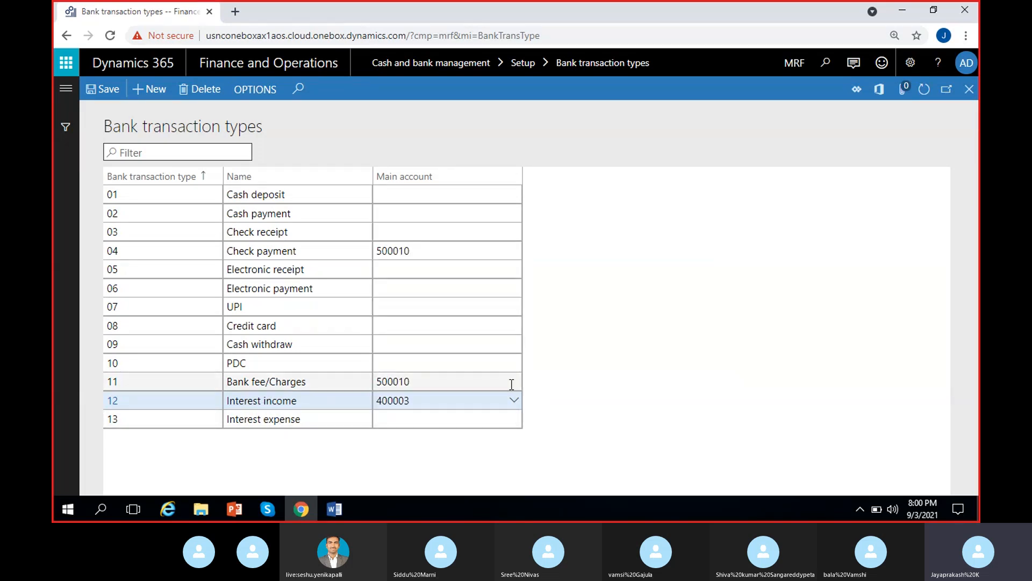
# - Open the Bank groups setup of cash and bank management and dismiss the edit notice
pyautogui.click(66, 90)
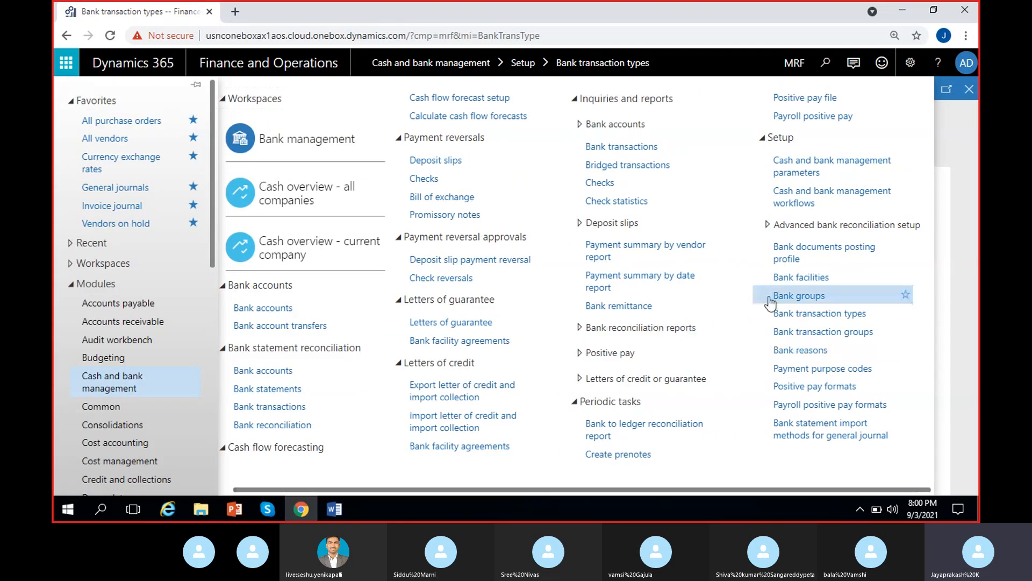
pyautogui.click(785, 295)
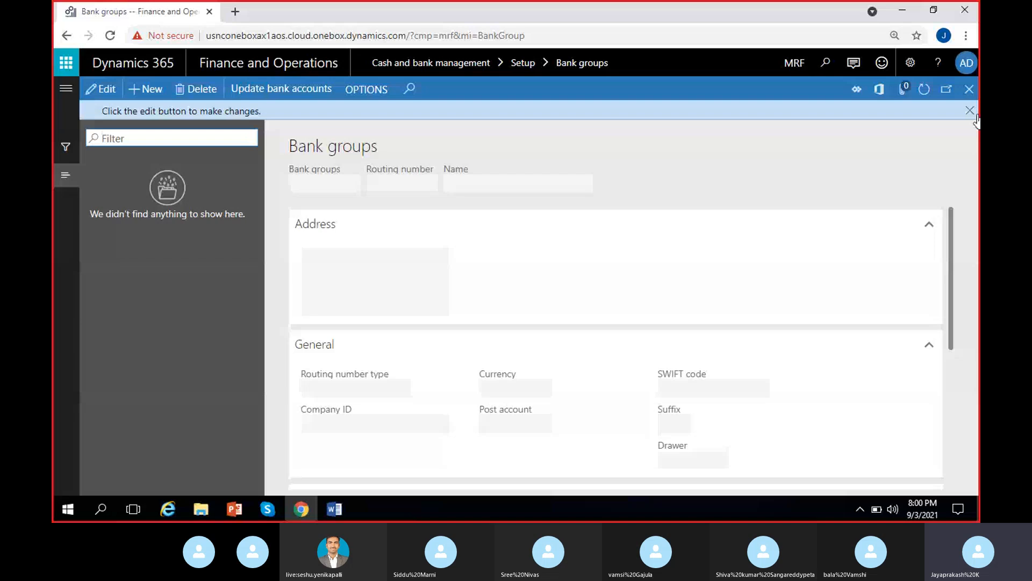
pyautogui.click(970, 111)
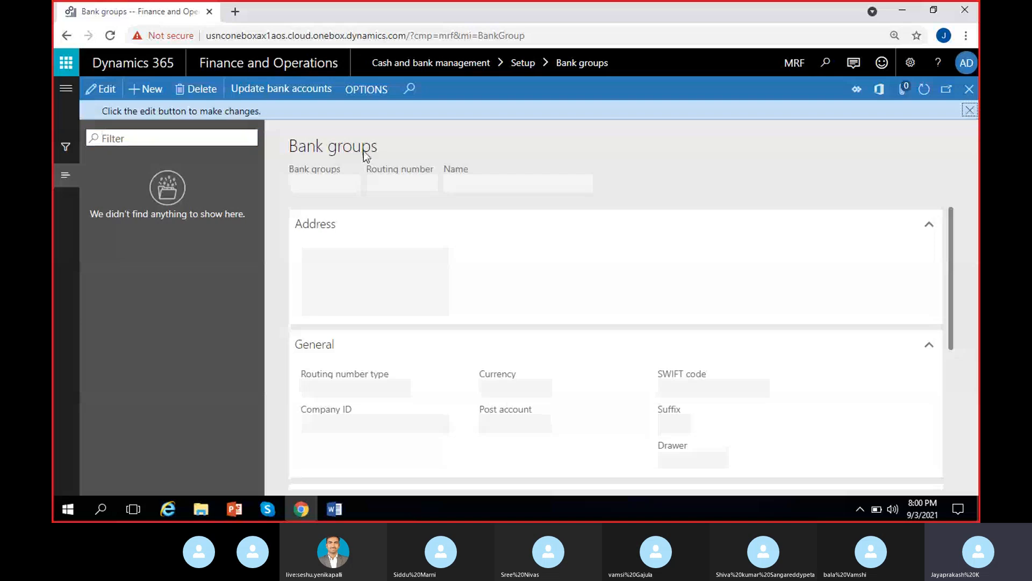
# - Open the bank transaction groups setup and review the transaction types in the cash, check and electronic groups
pyautogui.click(66, 89)
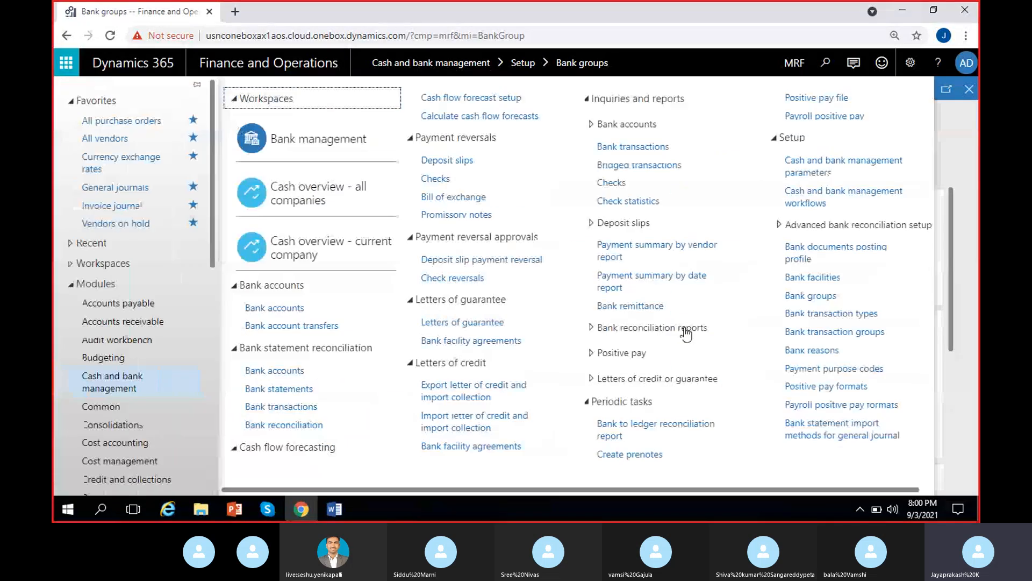
pyautogui.click(847, 332)
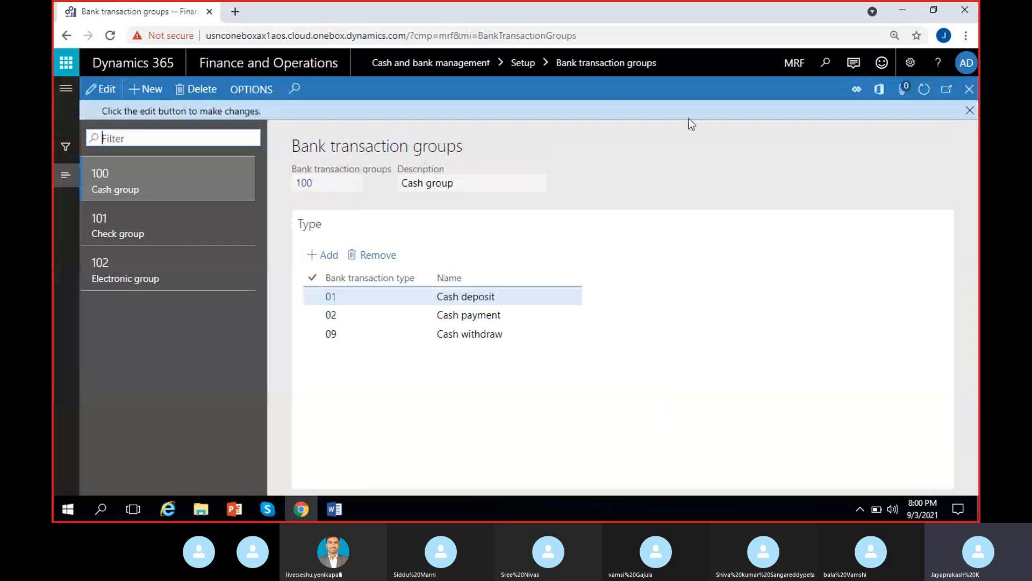
pyautogui.click(970, 110)
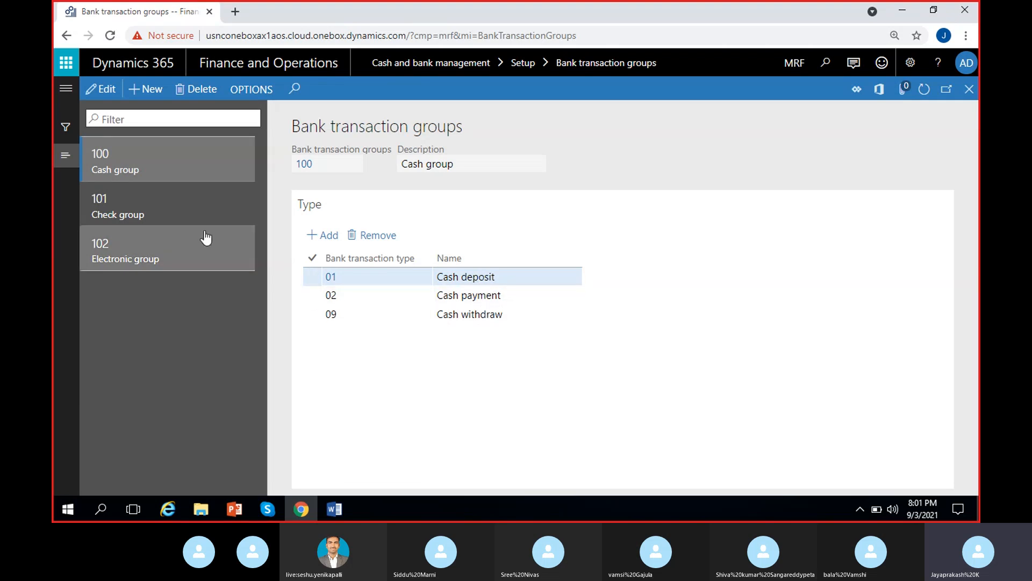
pyautogui.click(203, 207)
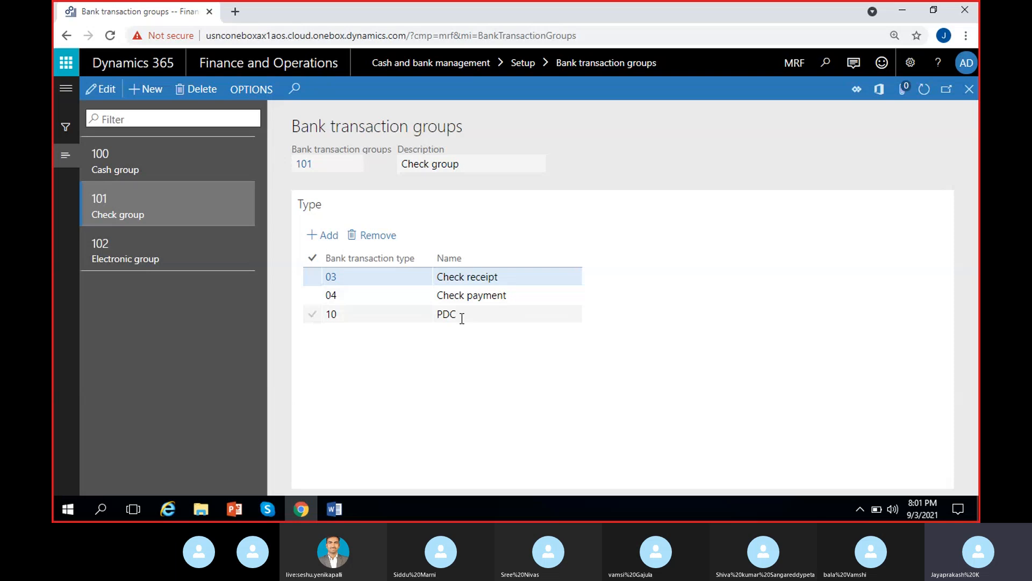
pyautogui.click(177, 255)
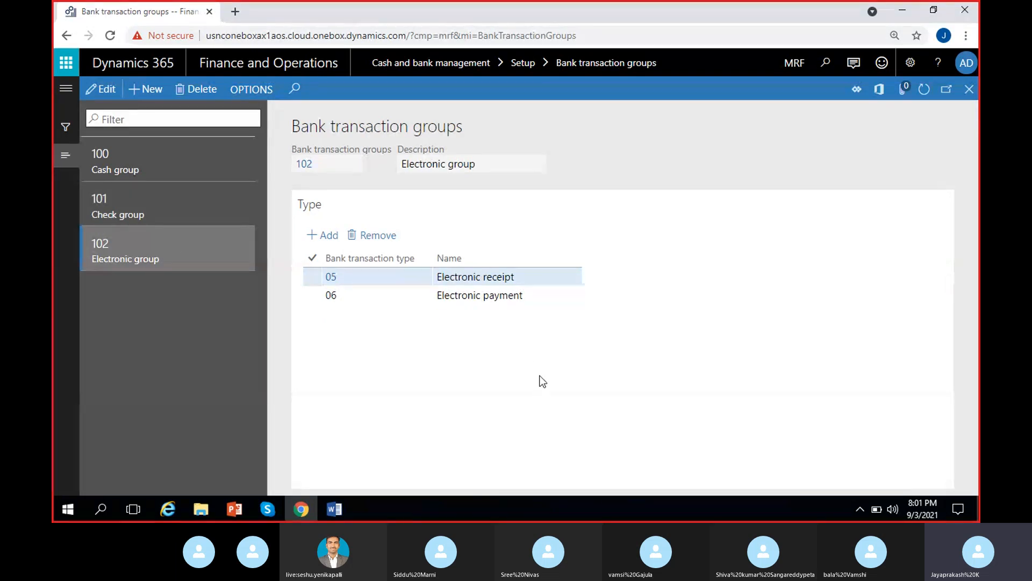
pyautogui.click(499, 299)
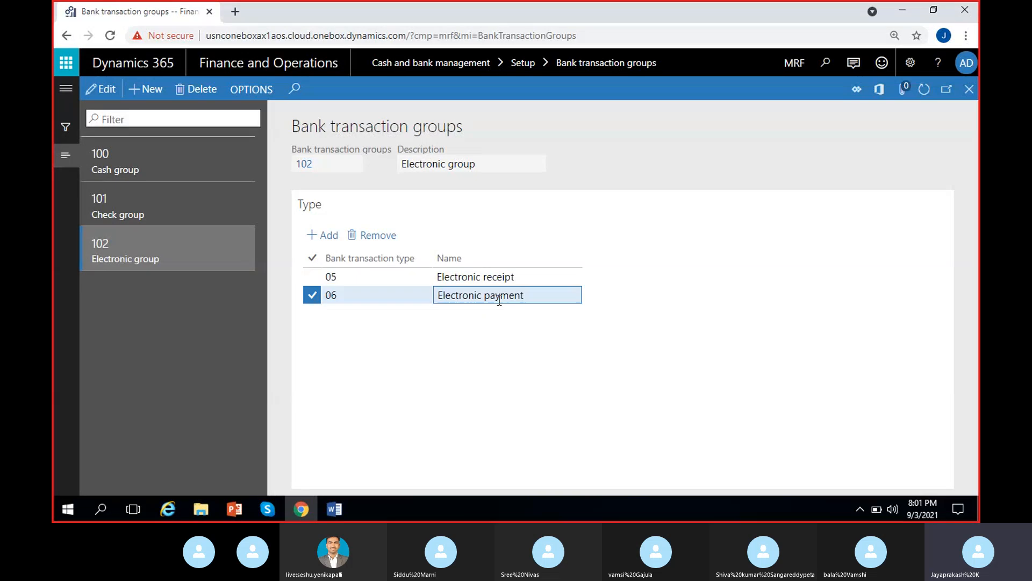
# - Open the Bank reasons setup and review the reason codes with their bank and cancellation flags
pyautogui.click(66, 89)
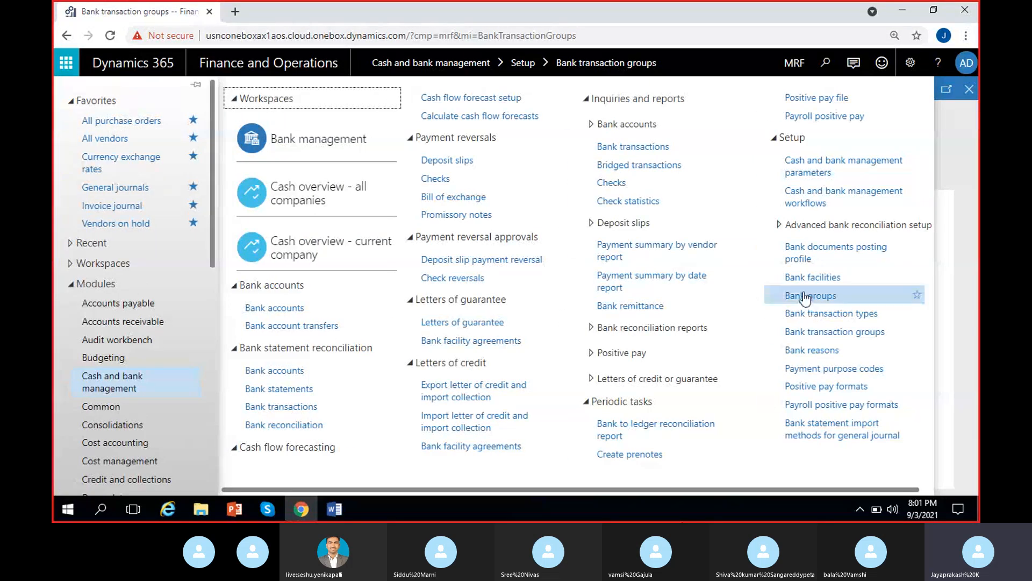
pyautogui.click(822, 351)
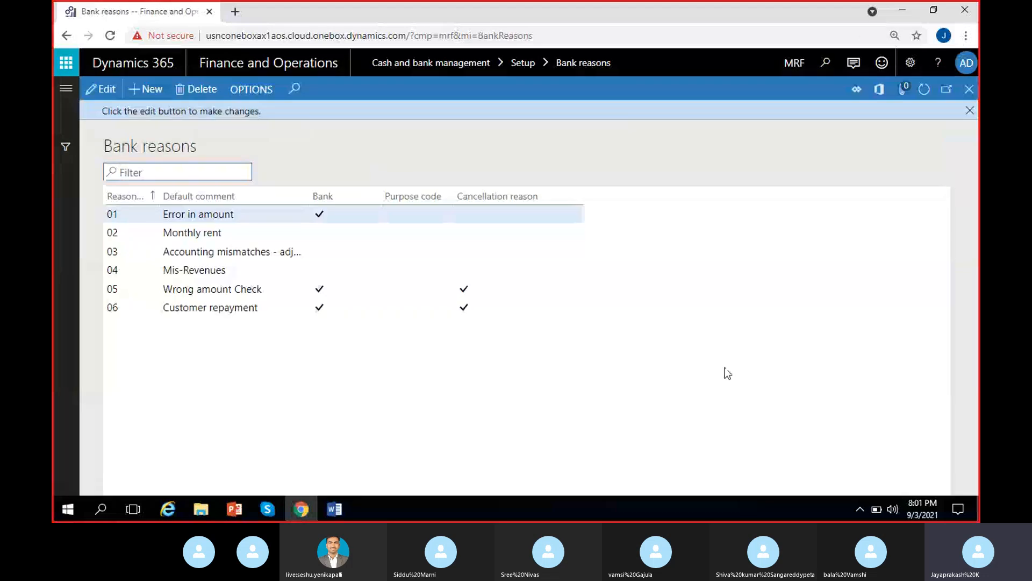
pyautogui.click(969, 111)
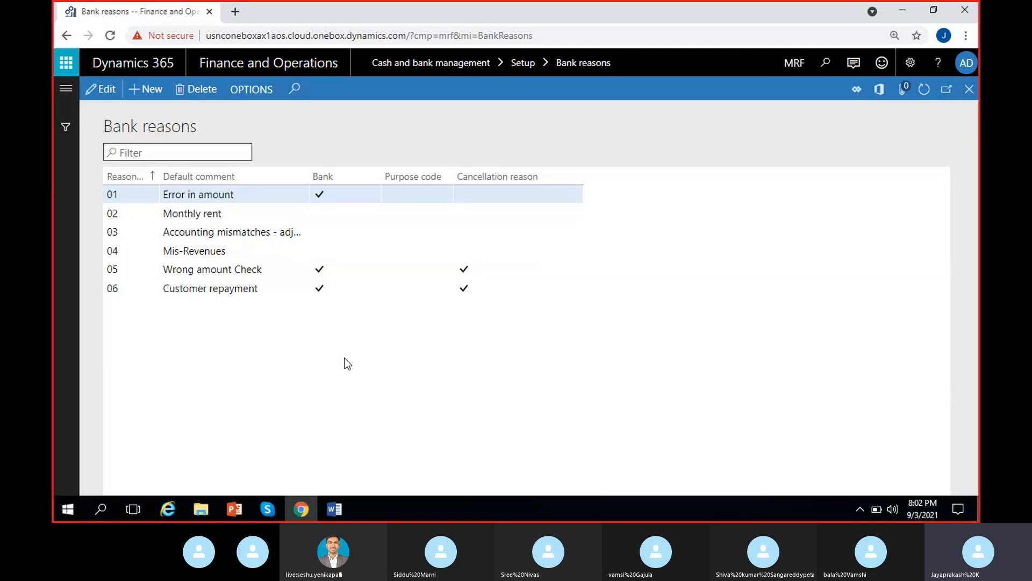
# - Return to the Bank groups setup and examine its address, general, contact information and reconciliation fields
pyautogui.click(66, 89)
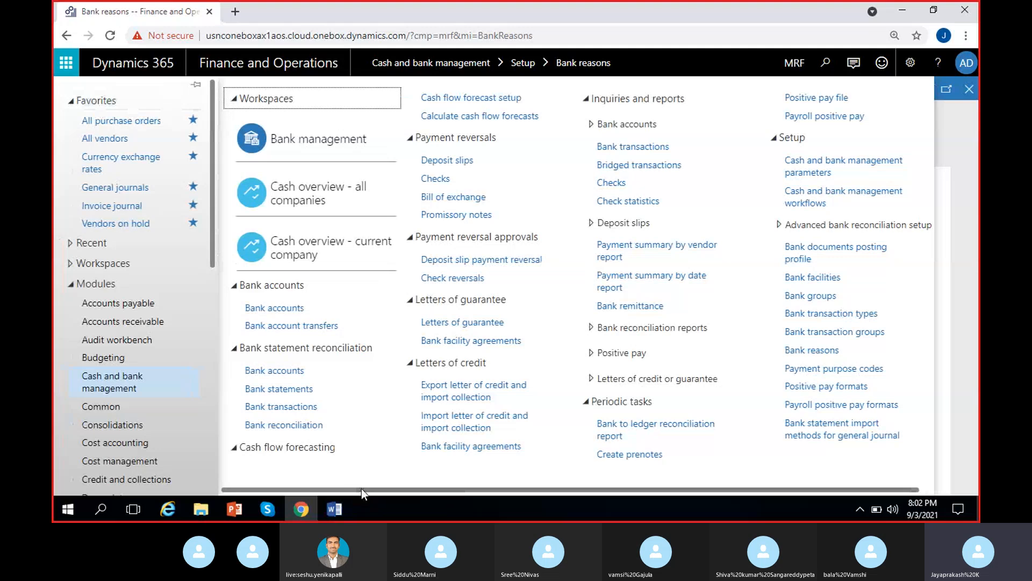
pyautogui.moveTo(366, 488); pyautogui.dragTo(443, 489)
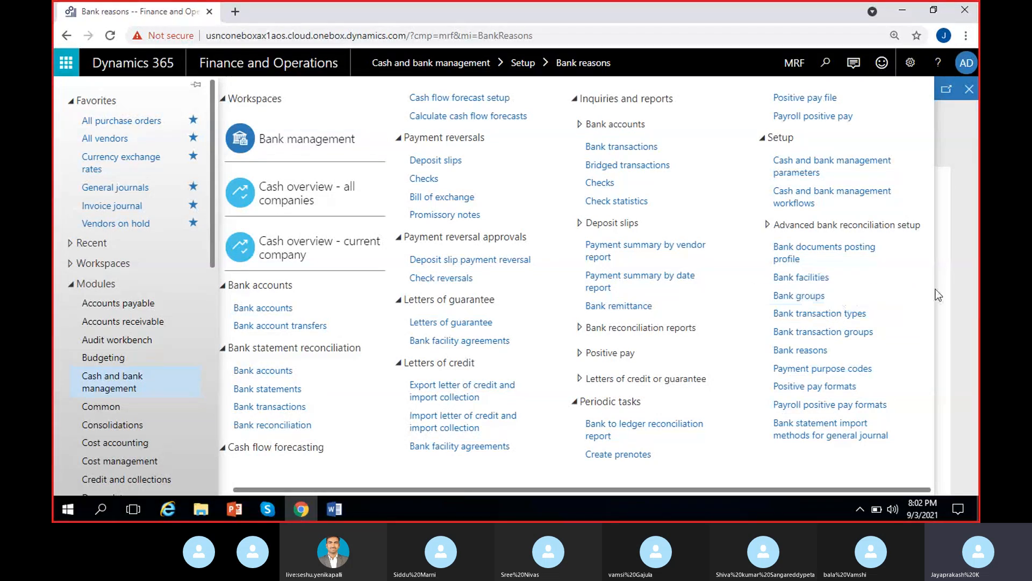
pyautogui.click(849, 297)
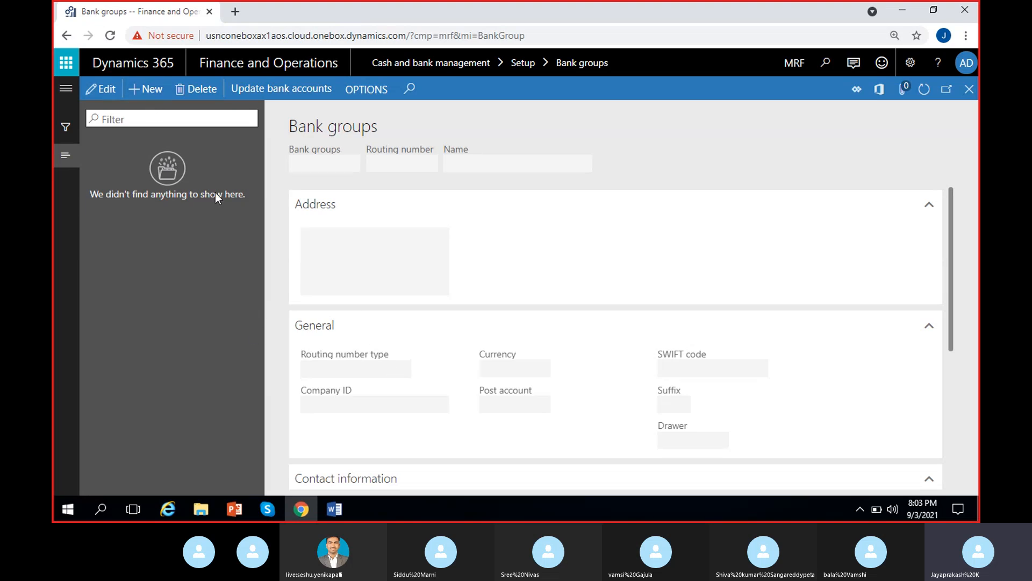
pyautogui.scroll(-3, 382, 339)
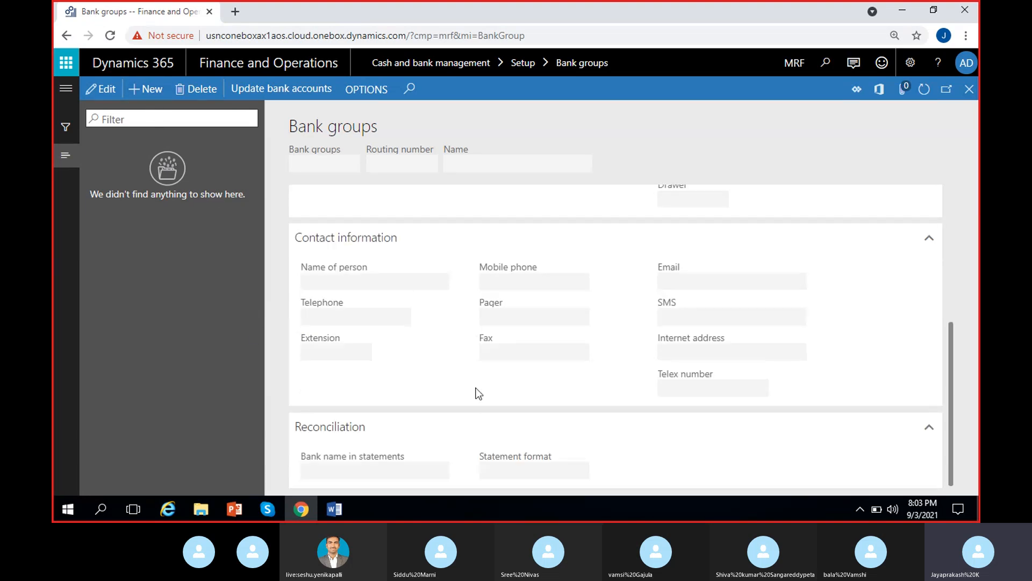
pyautogui.scroll(3, 477, 393)
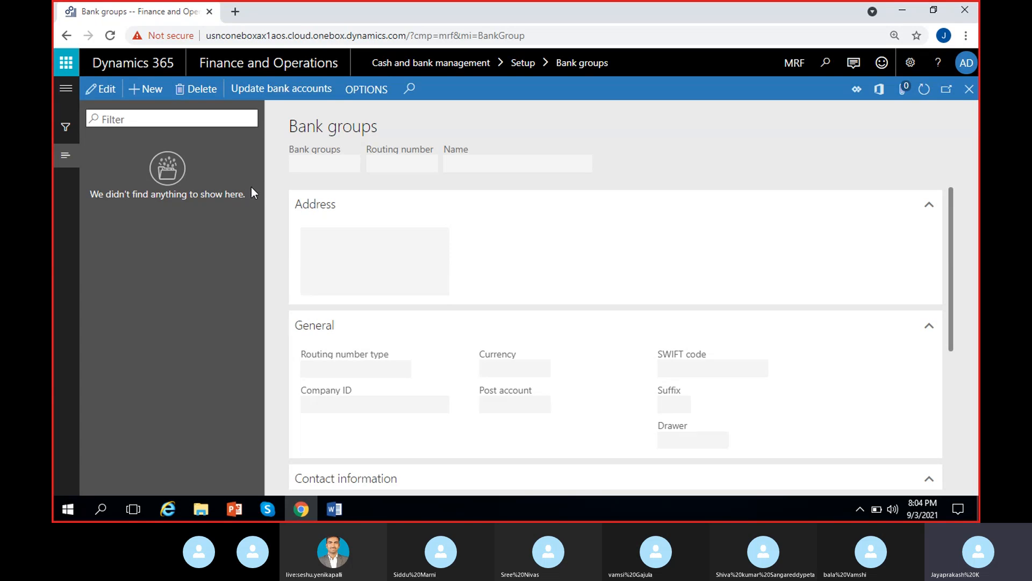
pyautogui.scroll(-3, 480, 353)
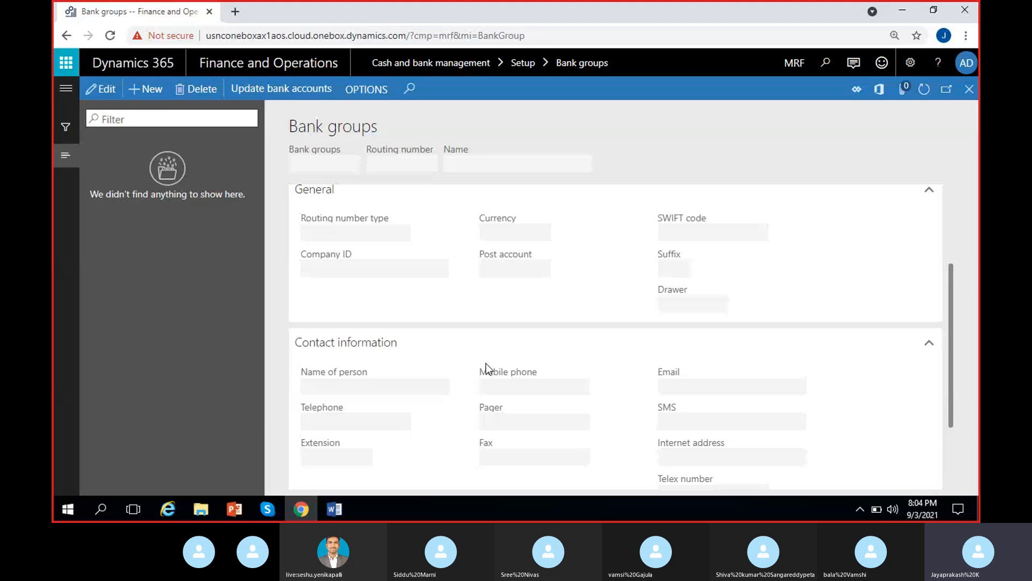
pyautogui.scroll(-2, 474, 372)
pyautogui.scroll(2, 489, 383)
pyautogui.scroll(1, 497, 382)
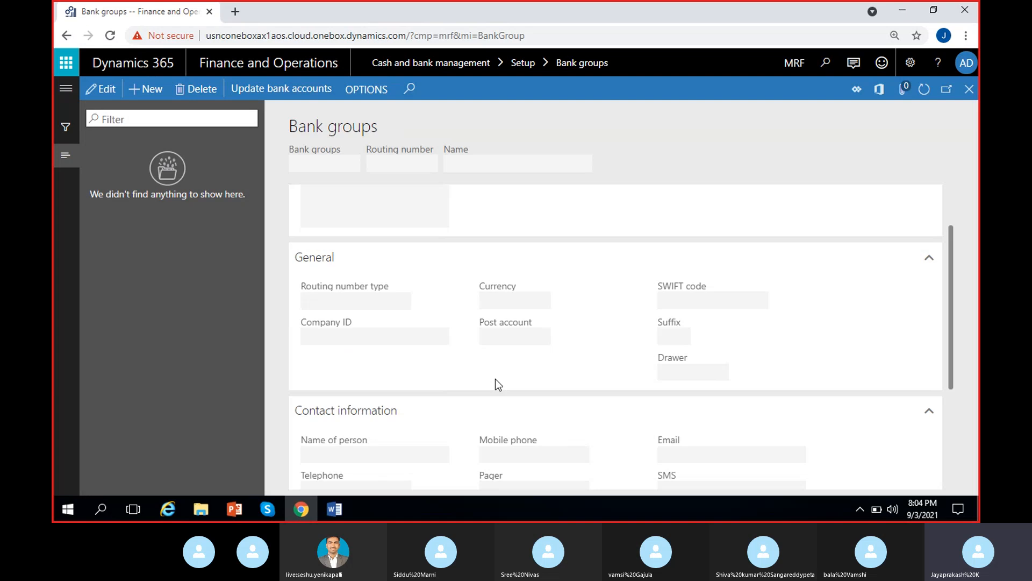
pyautogui.scroll(1, 495, 378)
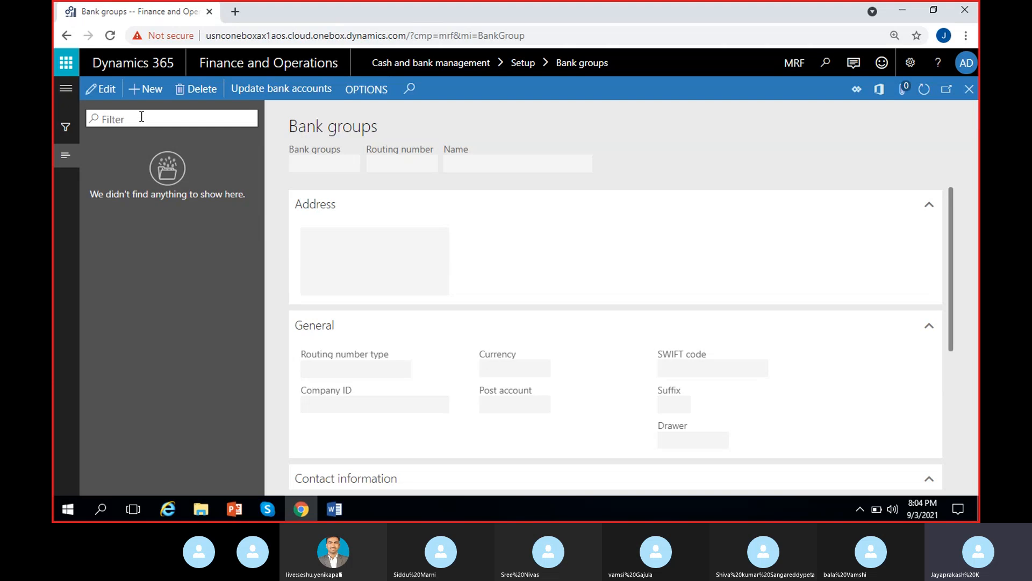
# - Create a bank group ICICI named "ICICI group" and save it
pyautogui.click(150, 89)
pyautogui.write('ICICI')
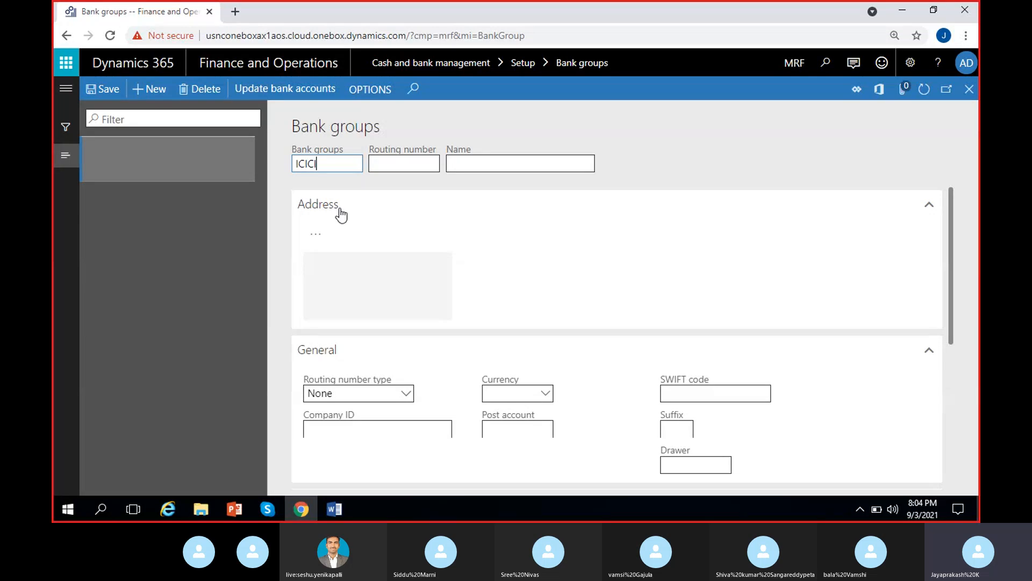
pyautogui.click(491, 163)
pyautogui.write('ICI')
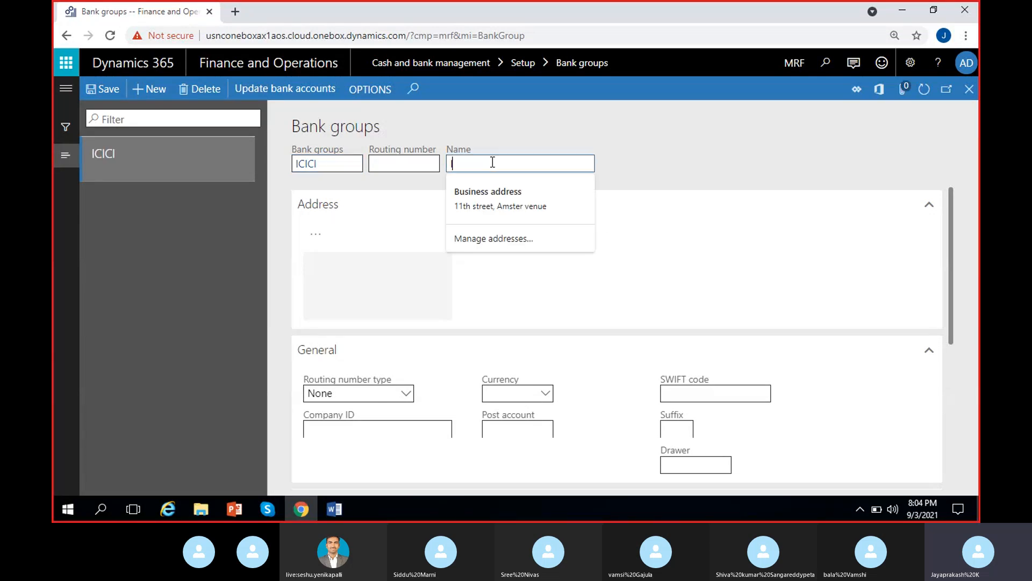
pyautogui.write('CI group')
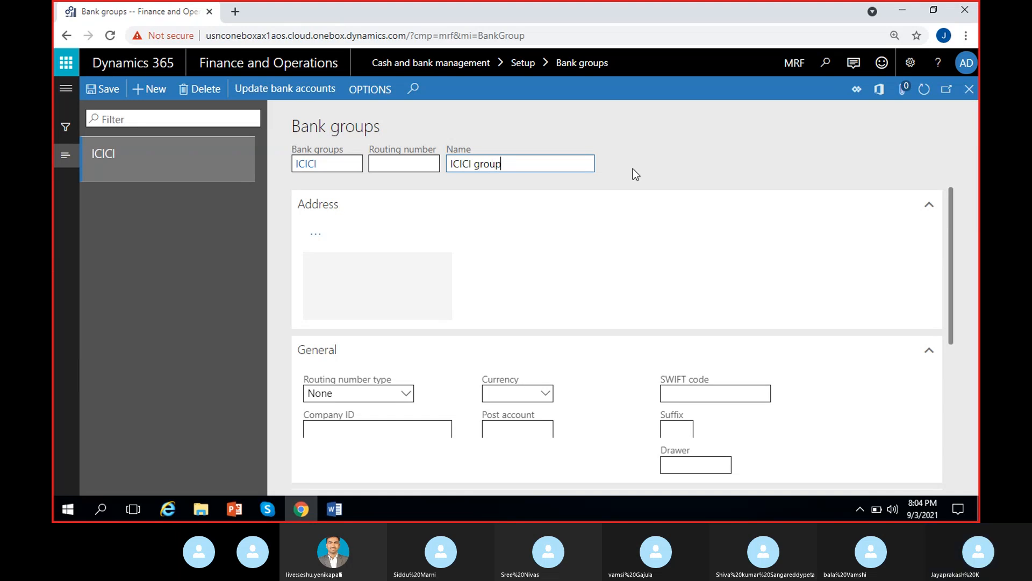
pyautogui.click(102, 89)
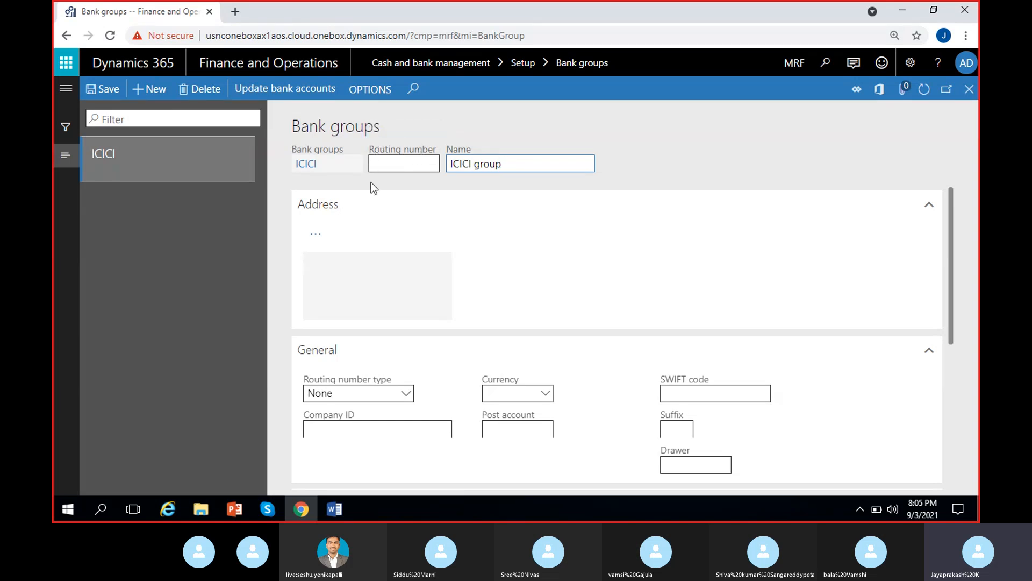
# - Examine the routing number, address and general fields of the ICICI bank group, and collapse the Address section
pyautogui.click(436, 169)
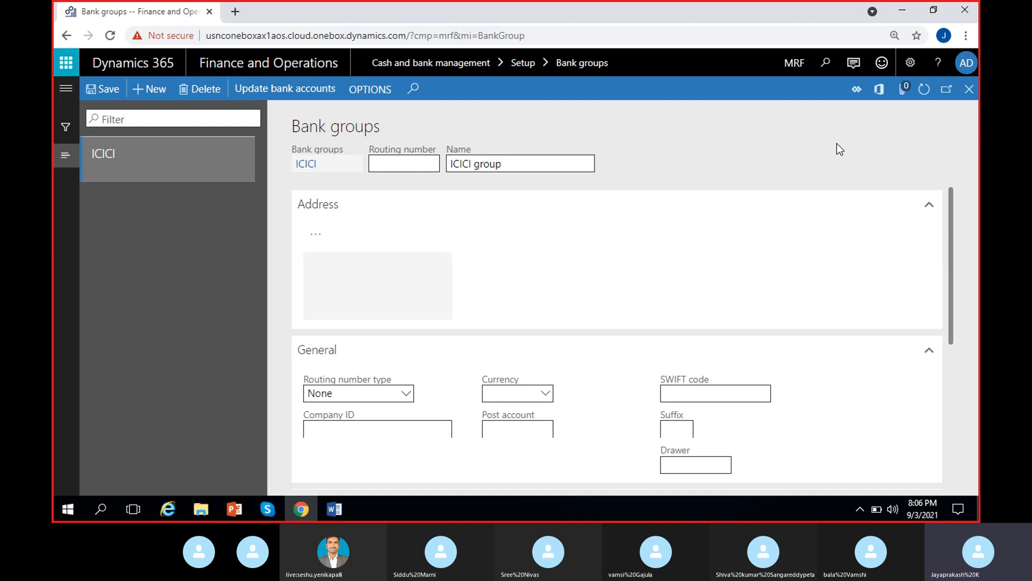
pyautogui.scroll(-1, 775, 376)
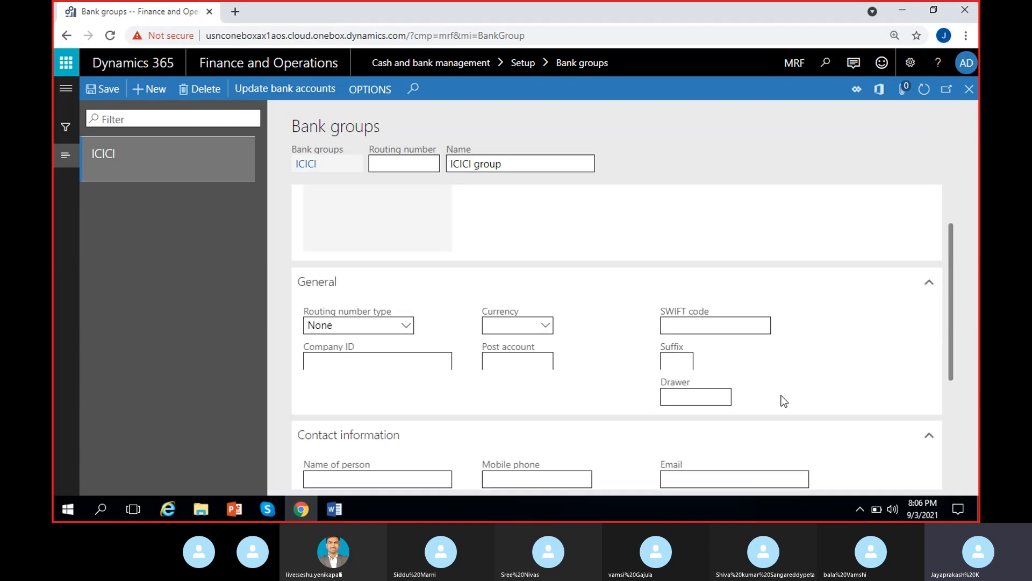
pyautogui.scroll(1, 718, 338)
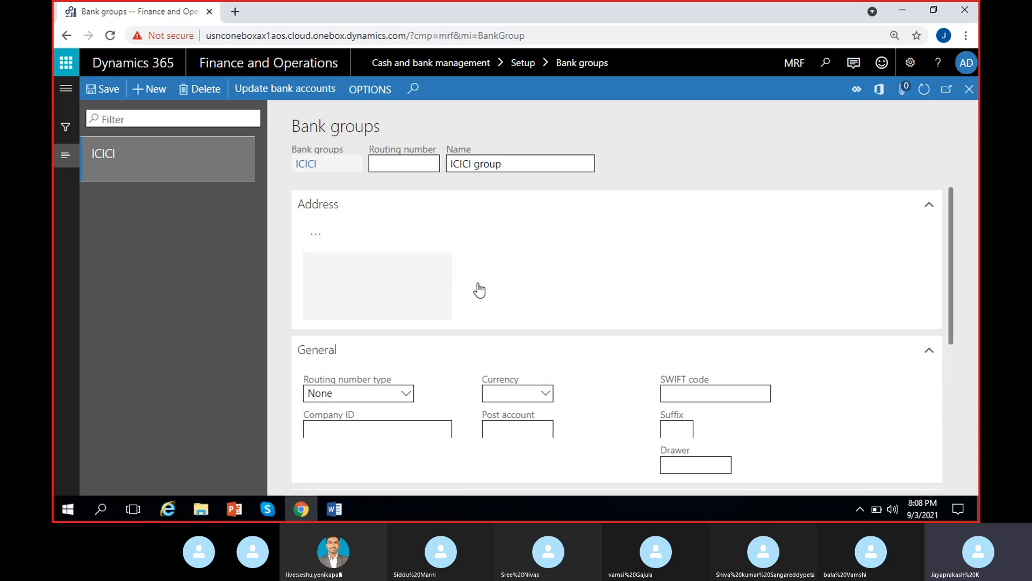
pyautogui.scroll(-1, 482, 312)
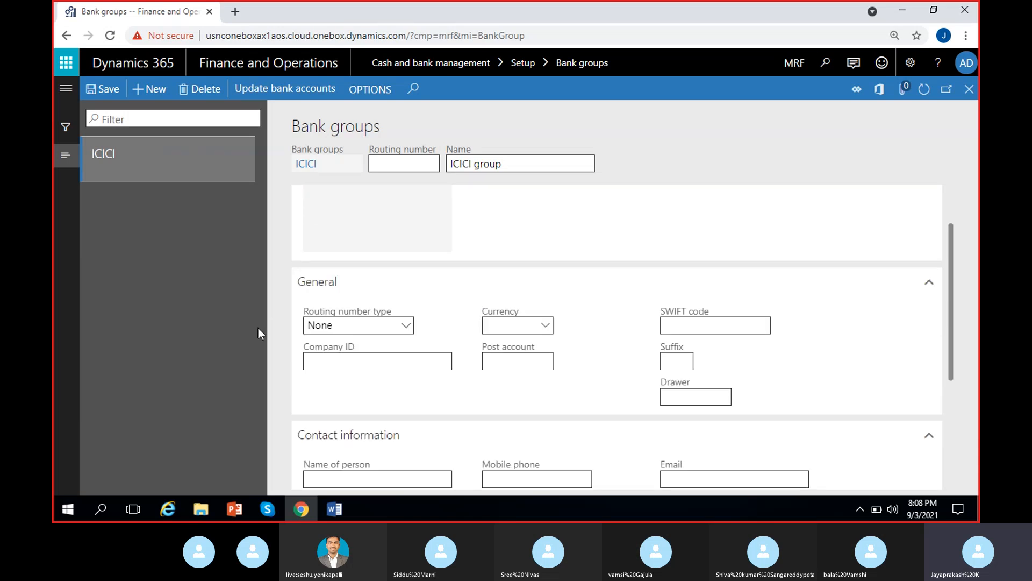
pyautogui.scroll(1, 393, 305)
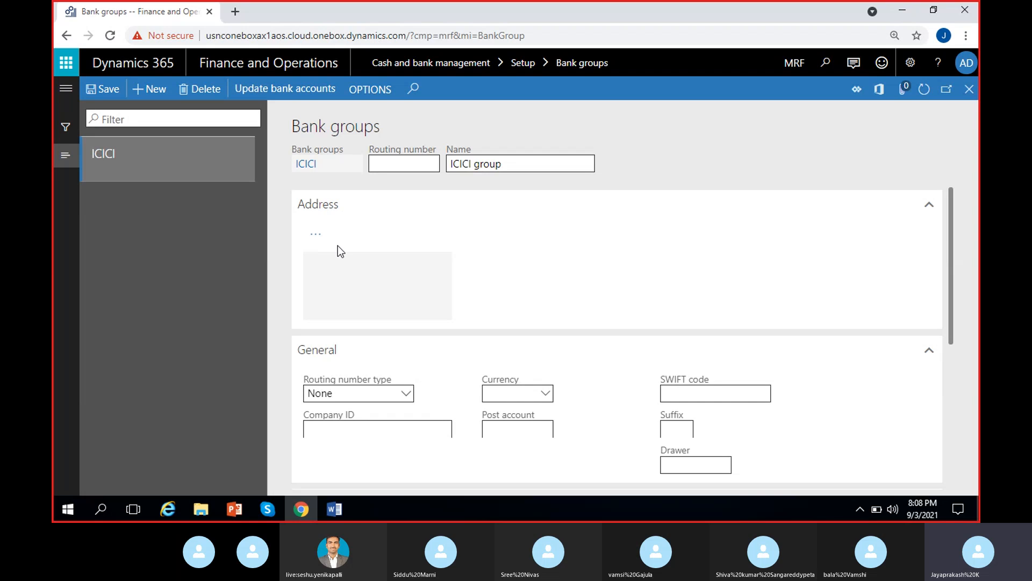
pyautogui.click(375, 216)
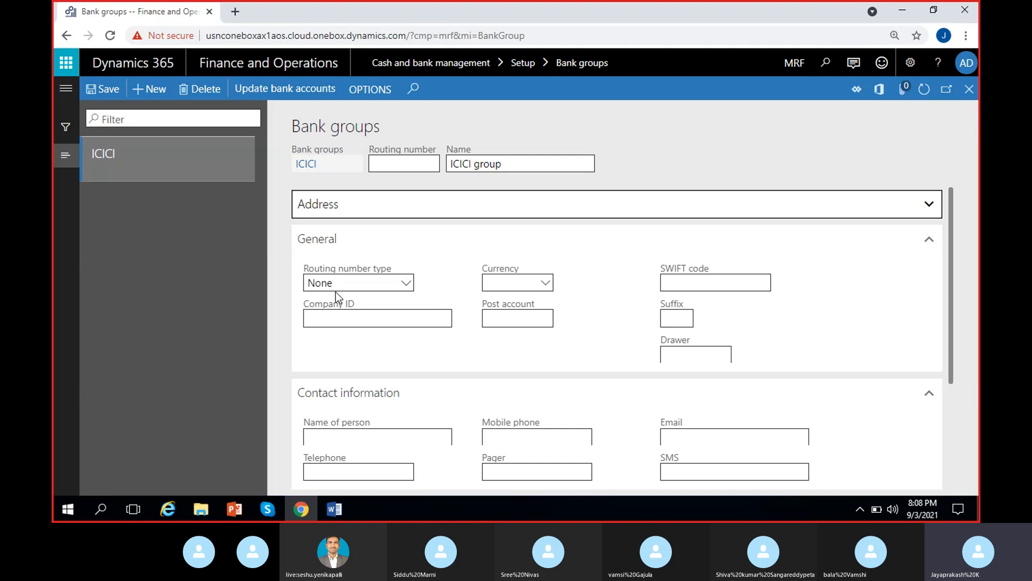
# - Try FW as the routing number type of the ICICI bank group, and set it back to None
pyautogui.click(406, 283)
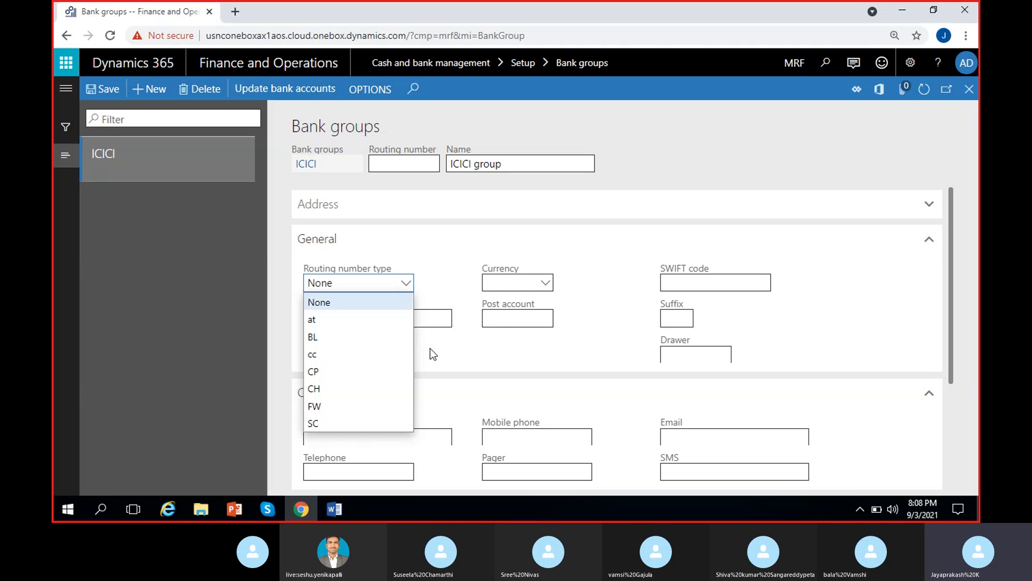
pyautogui.click(335, 412)
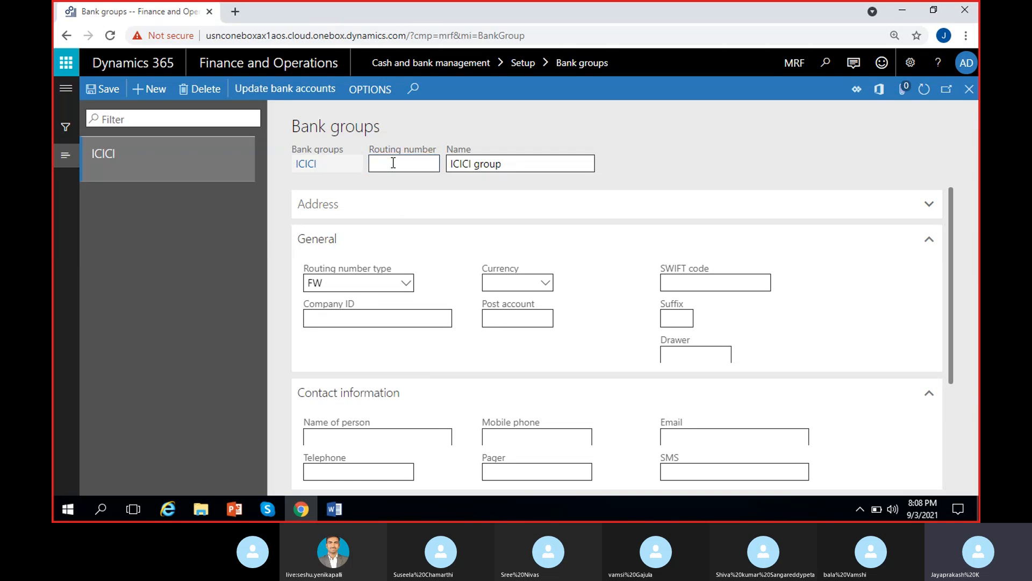
pyautogui.click(405, 283)
pyautogui.click(356, 301)
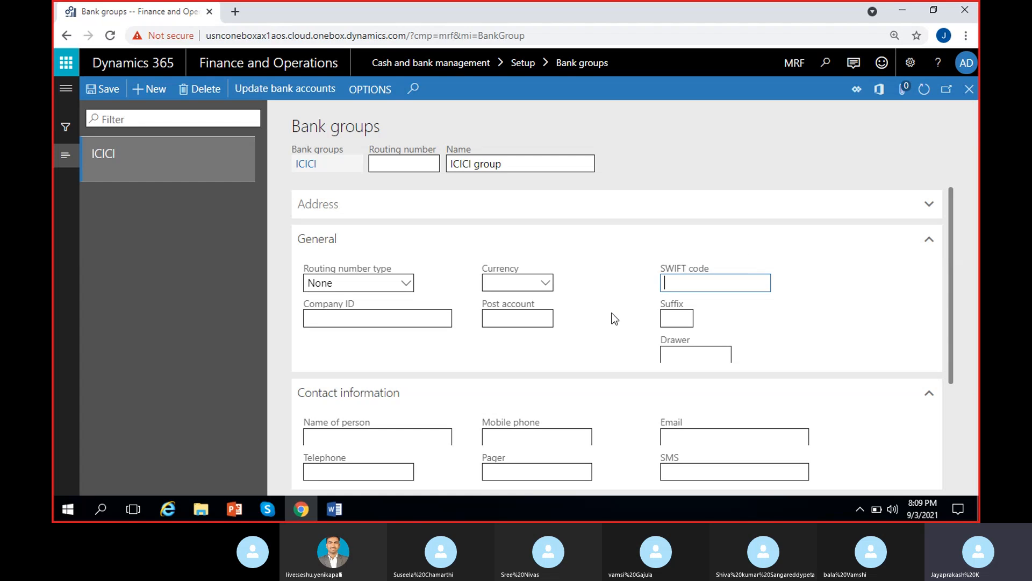
# - Examine the company ID and the other General and Contact information fields of the ICICI bank group
pyautogui.scroll(-3, 613, 318)
pyautogui.scroll(3, 614, 318)
pyautogui.click(347, 318)
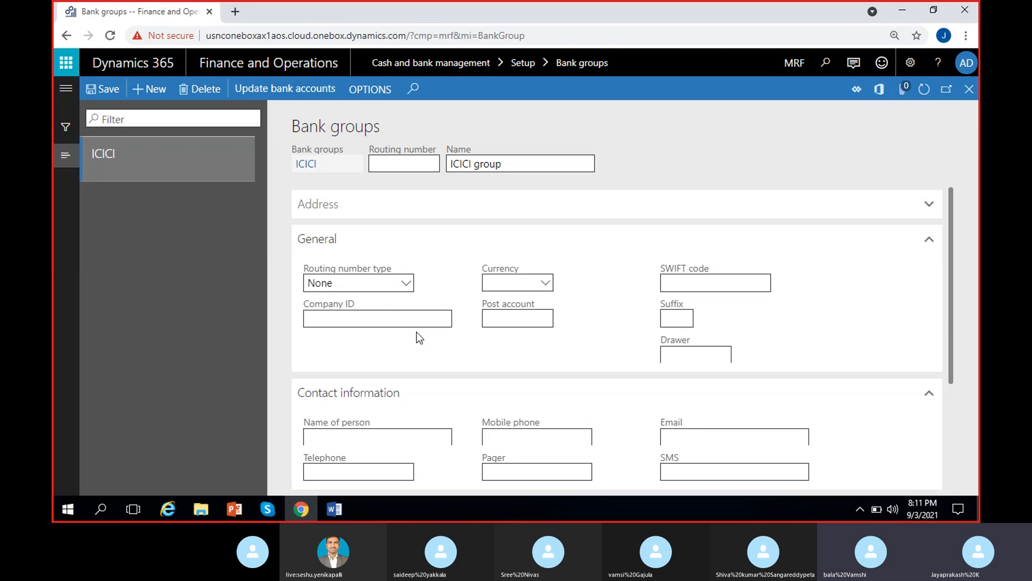
pyautogui.scroll(-1, 430, 359)
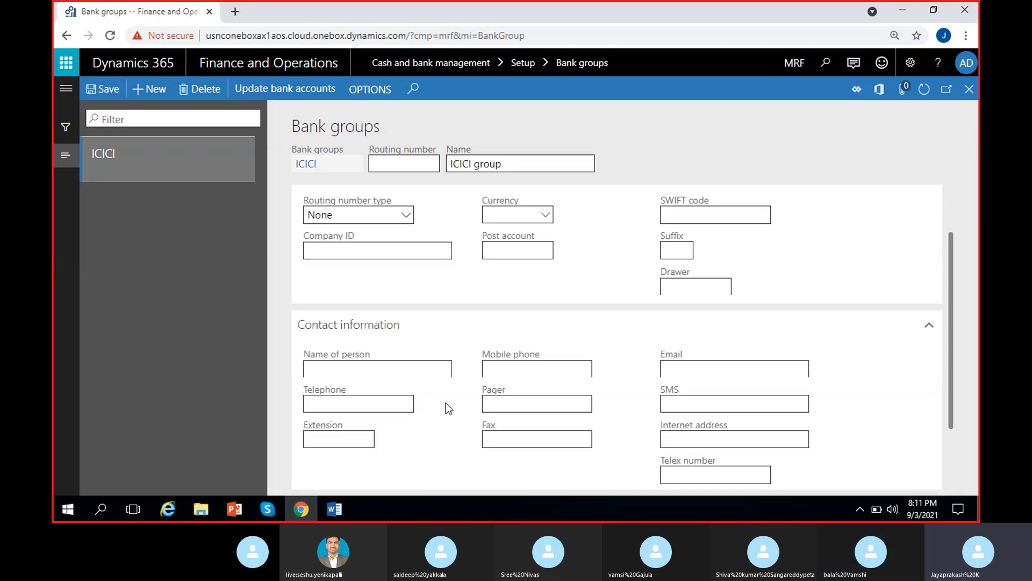
pyautogui.scroll(1, 394, 369)
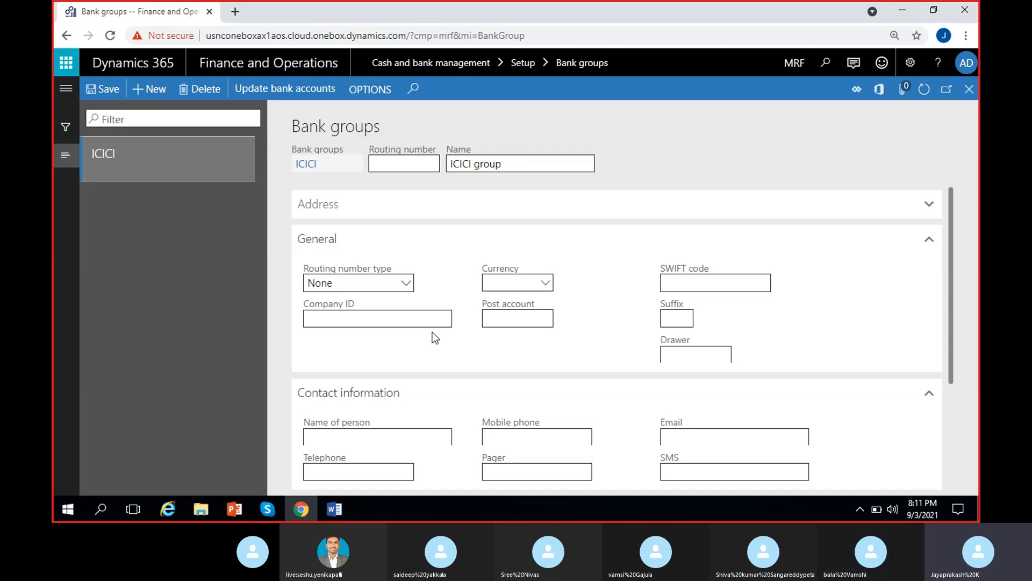
pyautogui.click(269, 513)
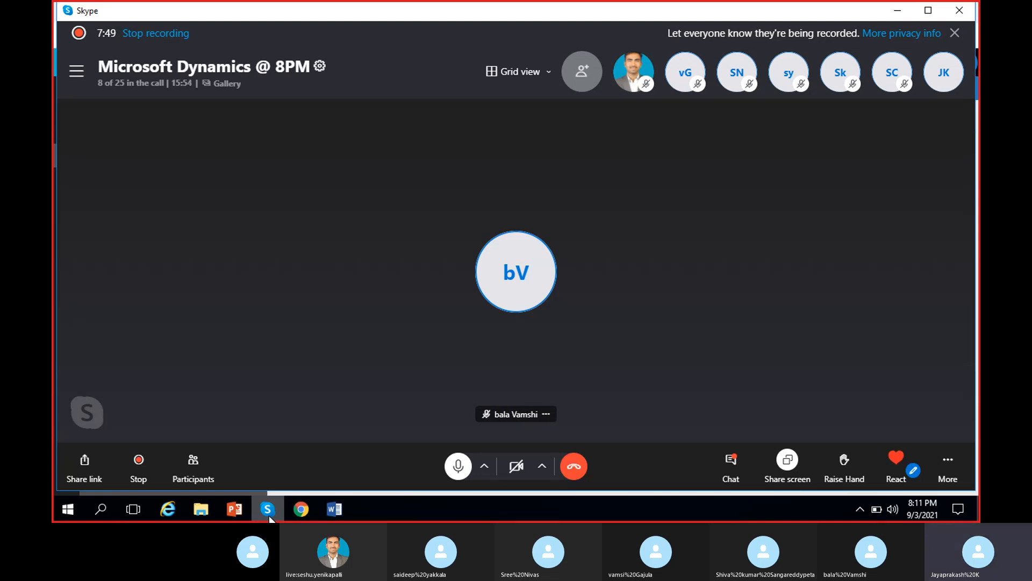
pyautogui.click(268, 511)
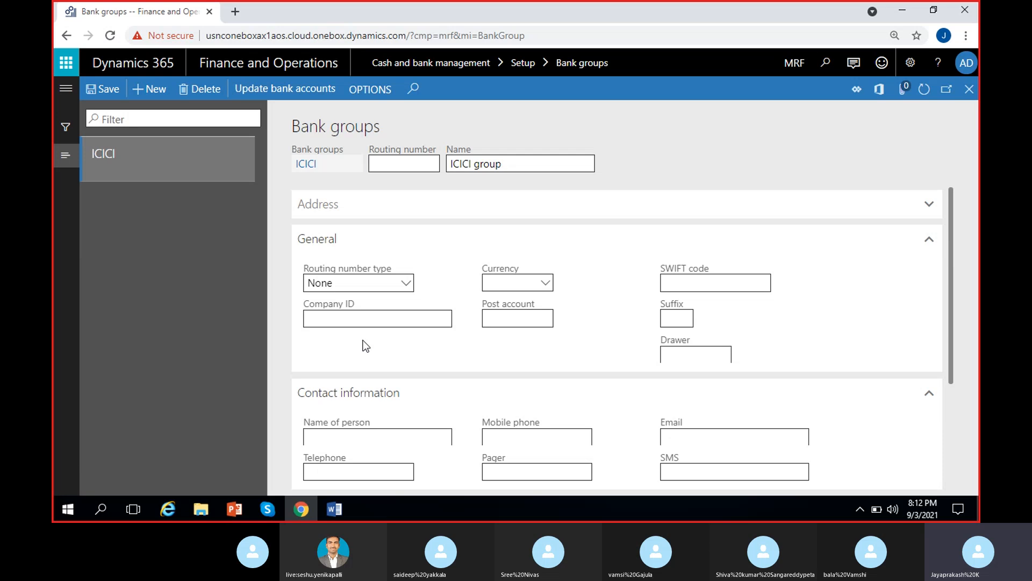
# - Set the currency of the ICICI bank group to USD
pyautogui.click(546, 286)
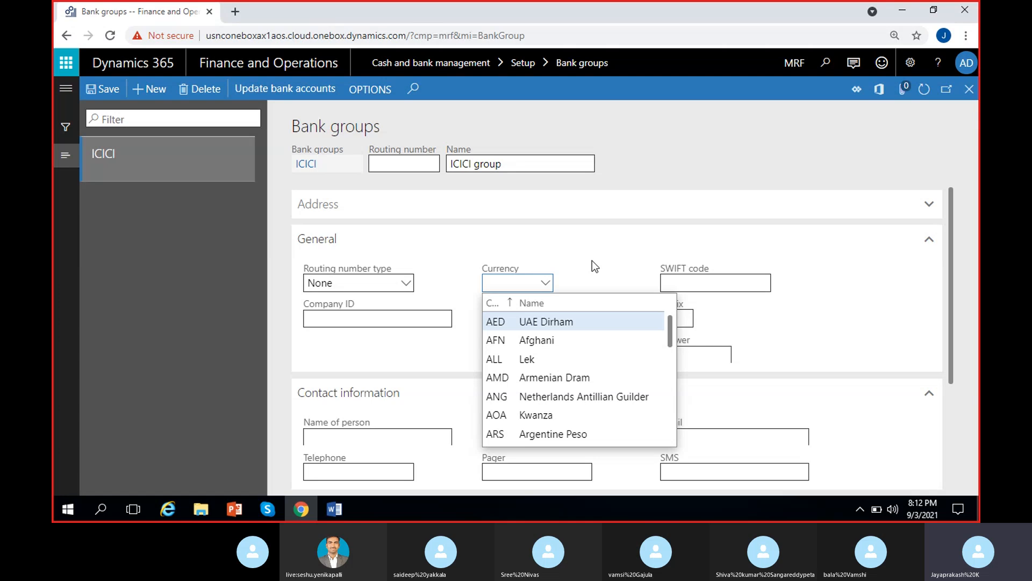
pyautogui.write('usd')
pyautogui.click(581, 322)
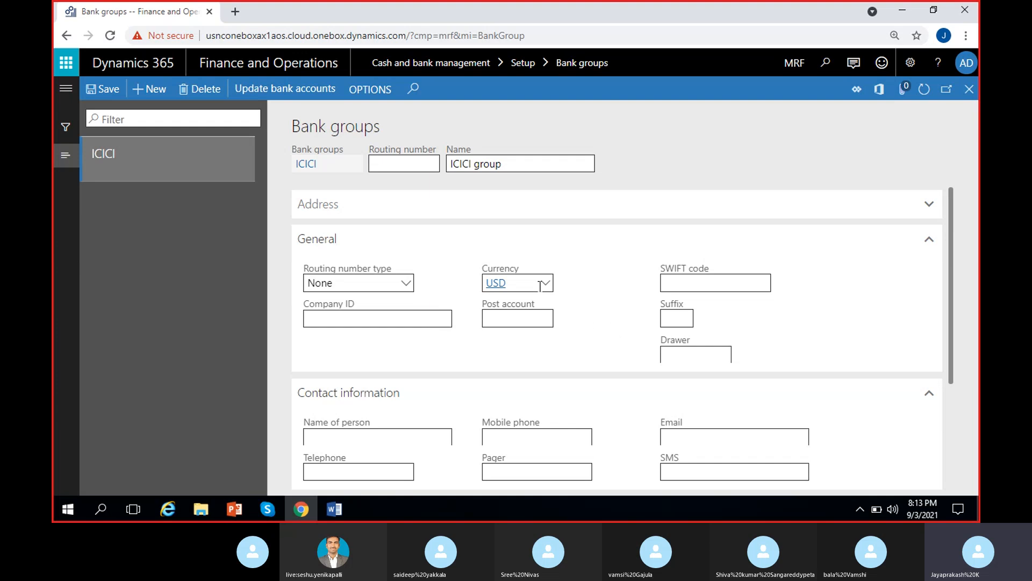
# - Examine the SWIFT code and post account fields in the ICICI bank group's General section
pyautogui.click(683, 285)
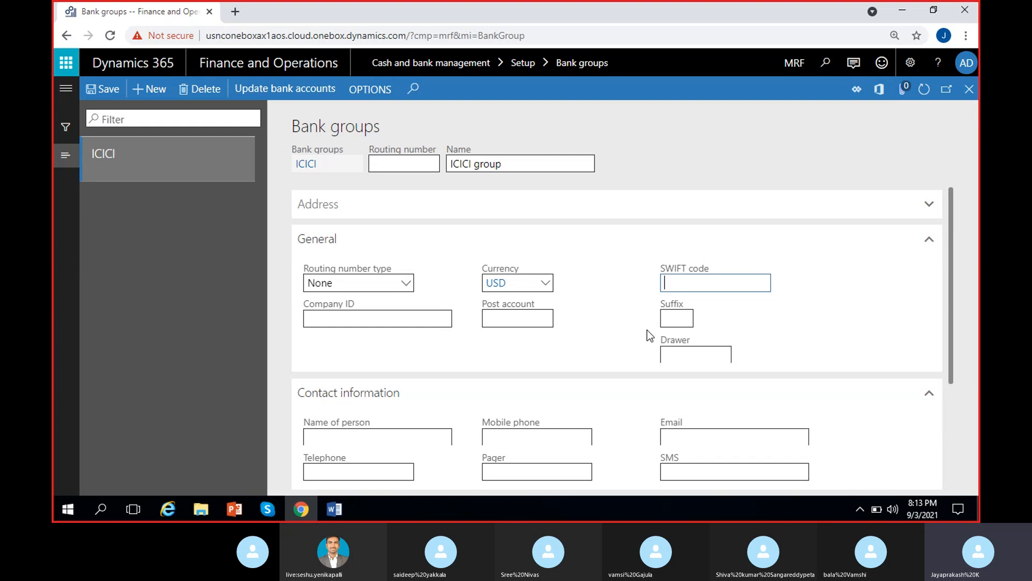
pyautogui.doubleClick(635, 291)
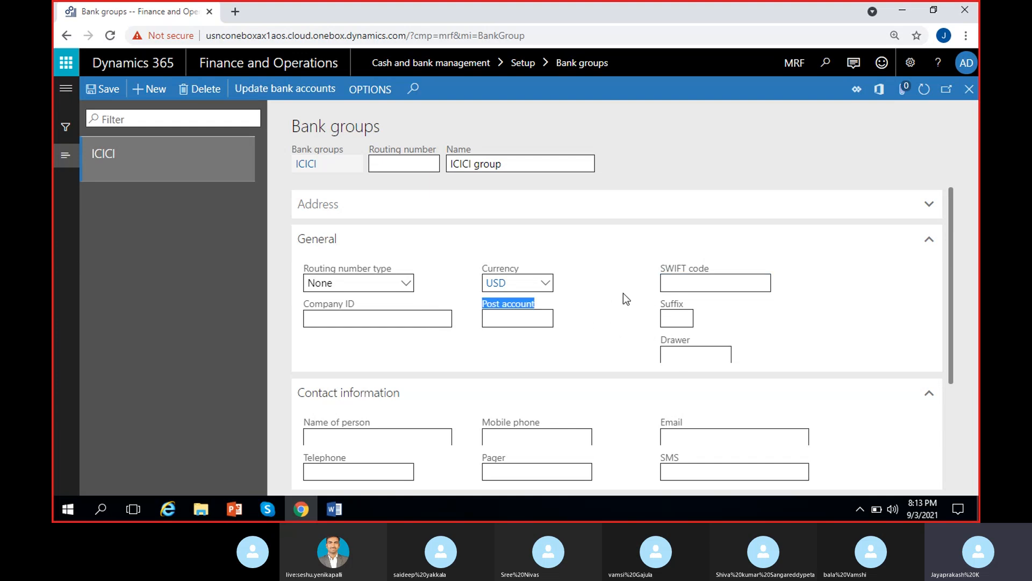
pyautogui.click(624, 293)
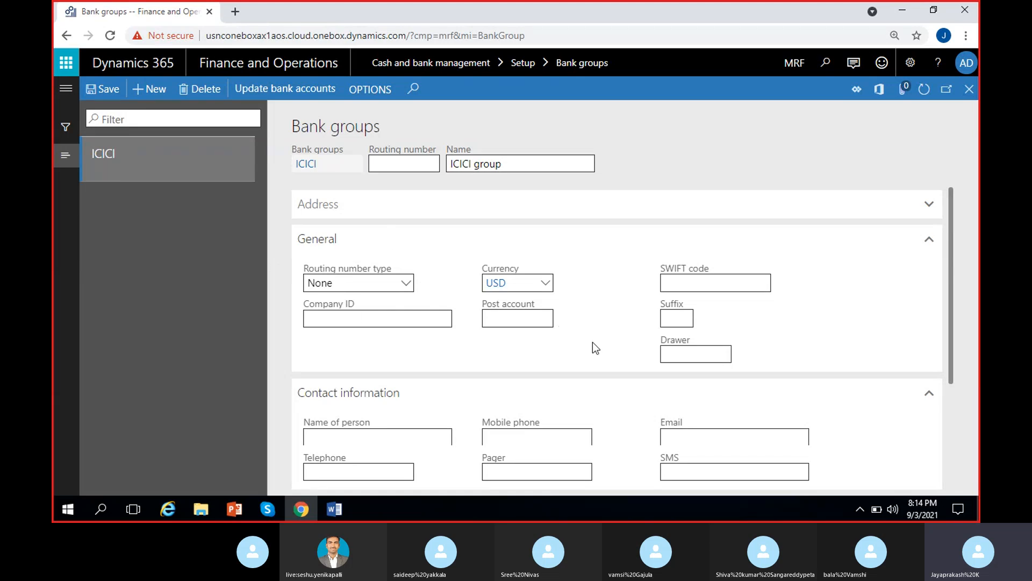
pyautogui.click(691, 286)
pyautogui.click(553, 332)
# - Examine the Contact information fields of the ICICI bank group, from person name and telephone to fax, email and internet address
pyautogui.scroll(-2, 553, 357)
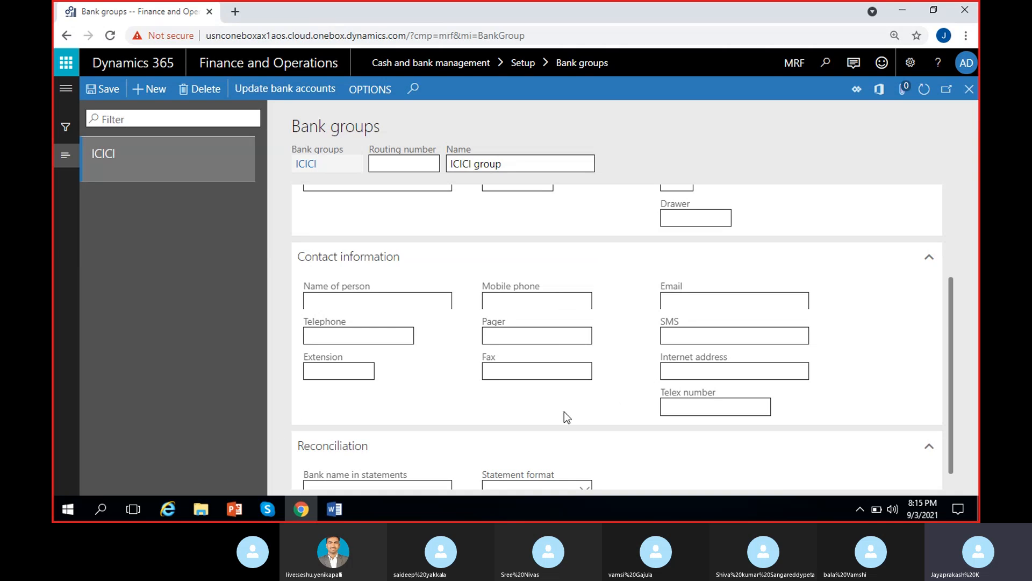
pyautogui.click(395, 302)
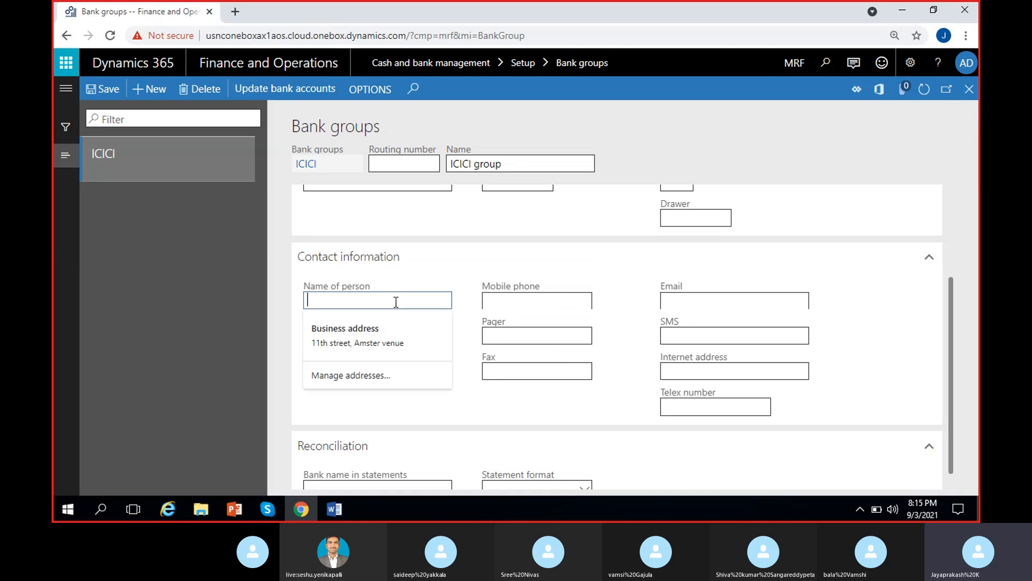
pyautogui.click(433, 314)
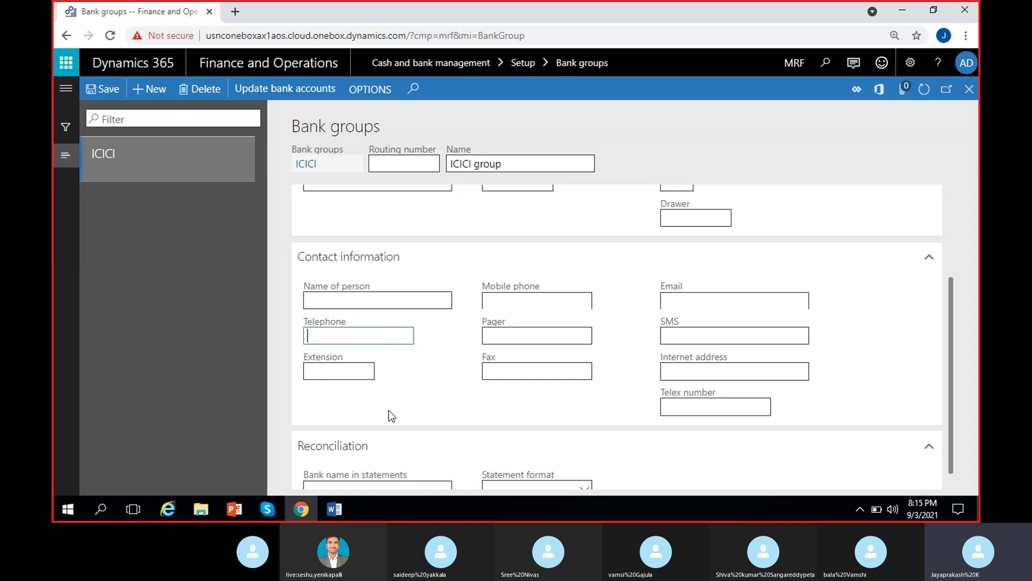
pyautogui.click(328, 369)
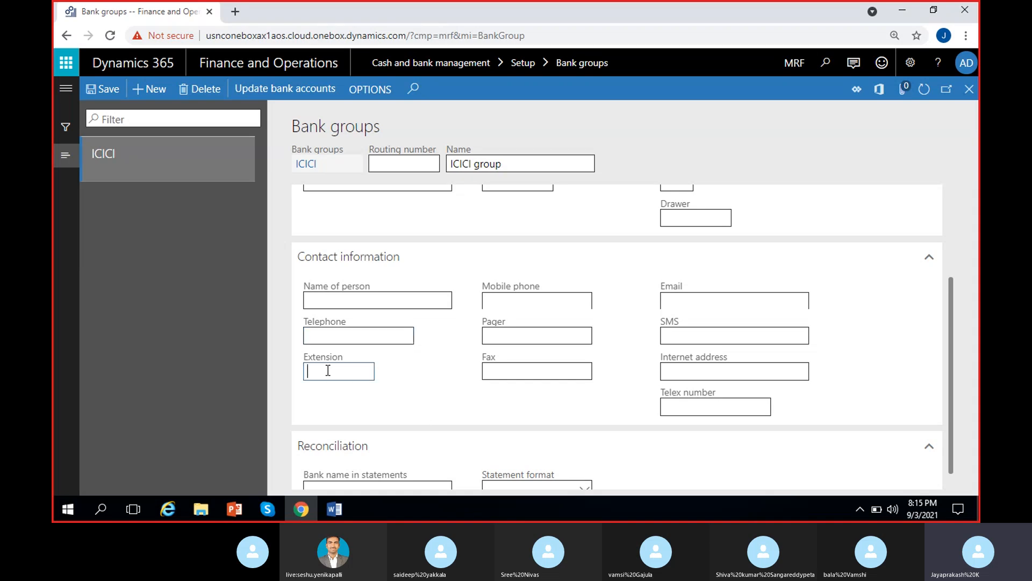
pyautogui.click(542, 299)
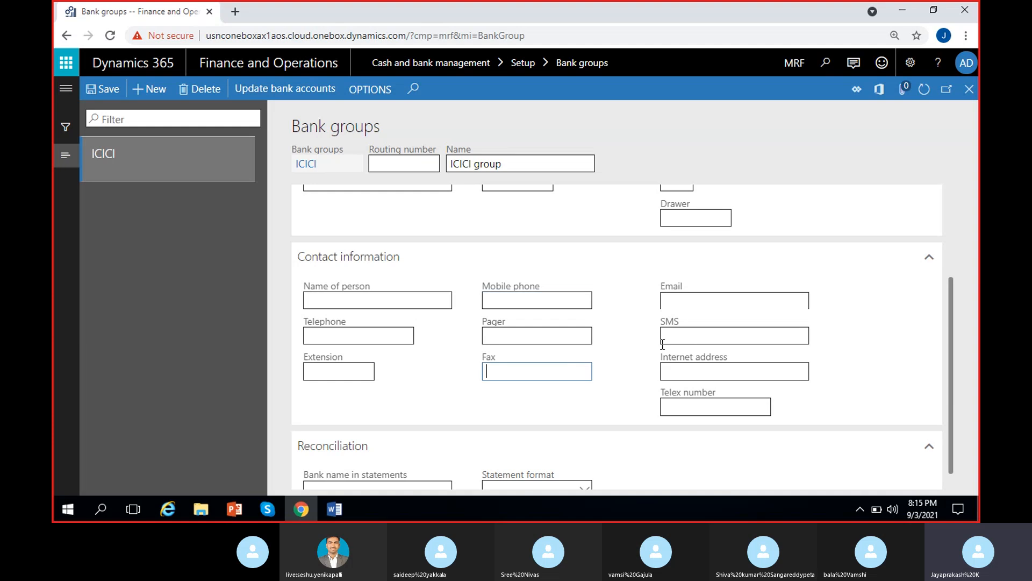
pyautogui.click(706, 296)
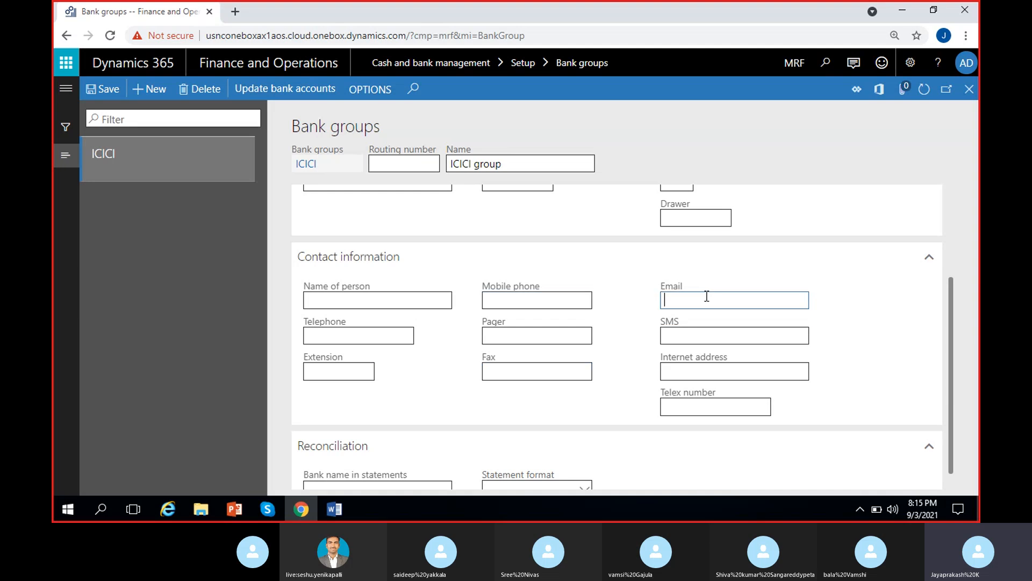
pyautogui.click(666, 373)
pyautogui.press('Tab')
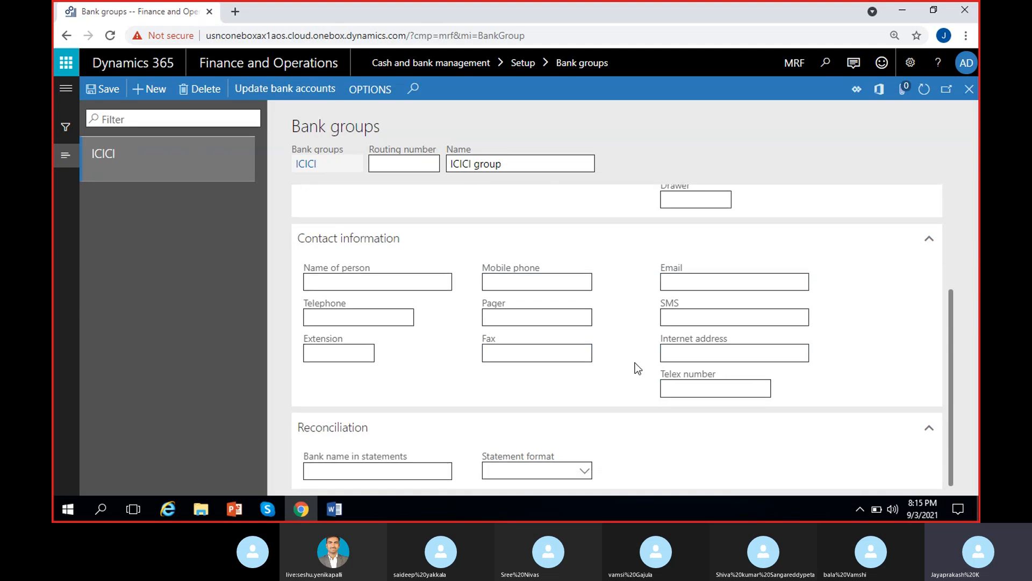
pyautogui.click(628, 365)
pyautogui.click(409, 282)
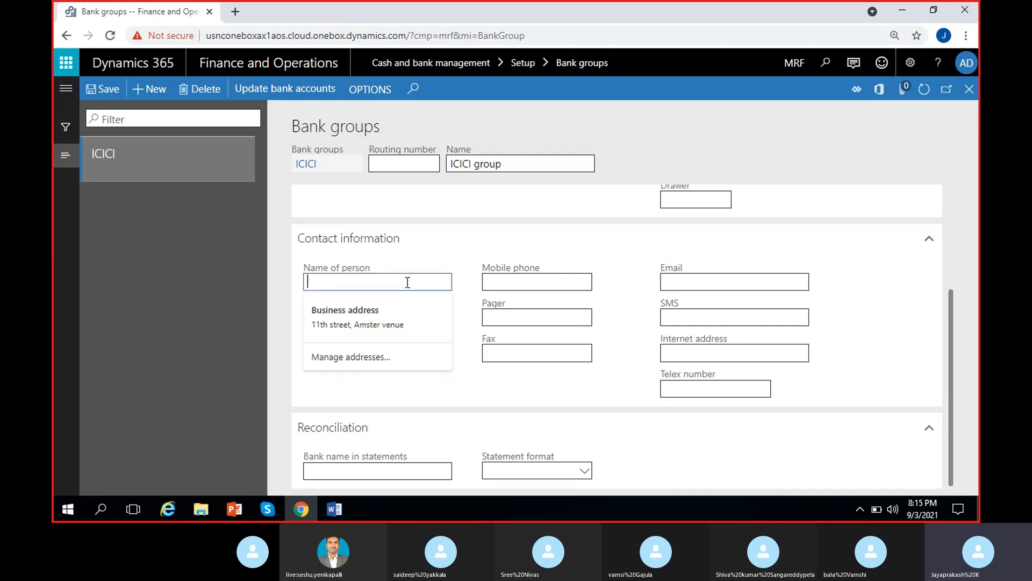
pyautogui.click(523, 380)
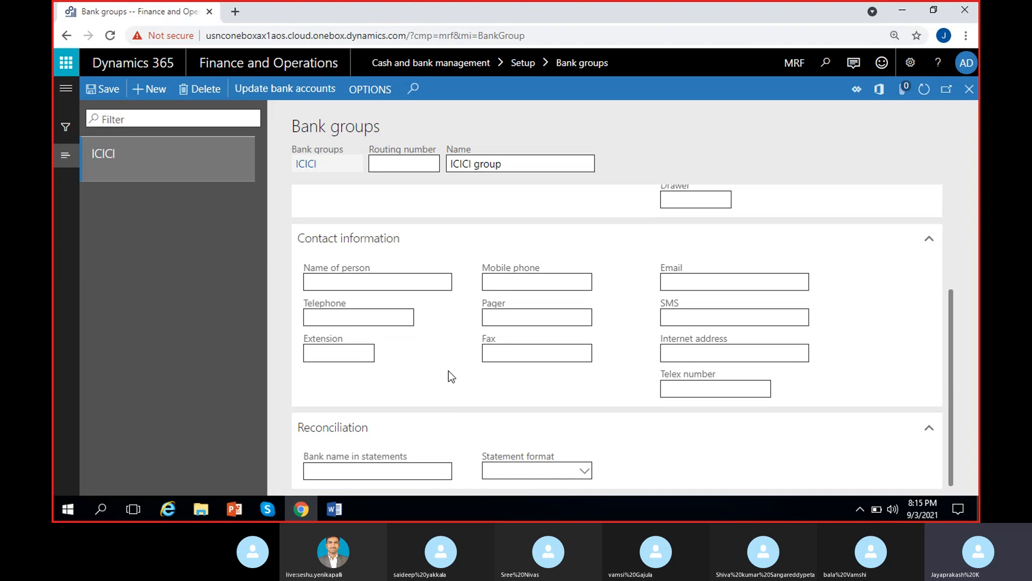
pyautogui.scroll(1, 449, 371)
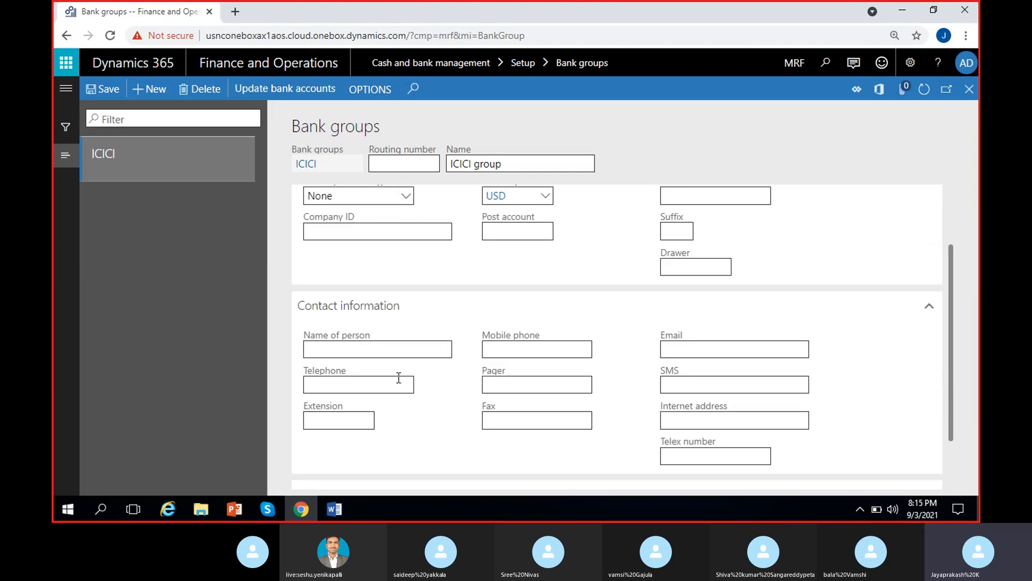
pyautogui.scroll(-1, 427, 403)
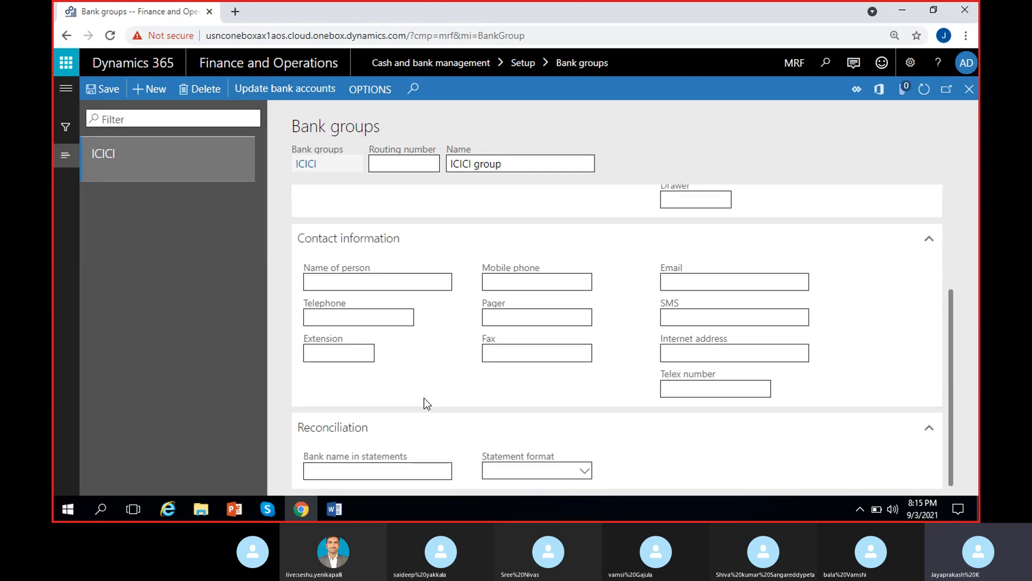
# - Examine the bank name in statements and statement format fields in the ICICI bank group's Reconciliation section
pyautogui.click(382, 469)
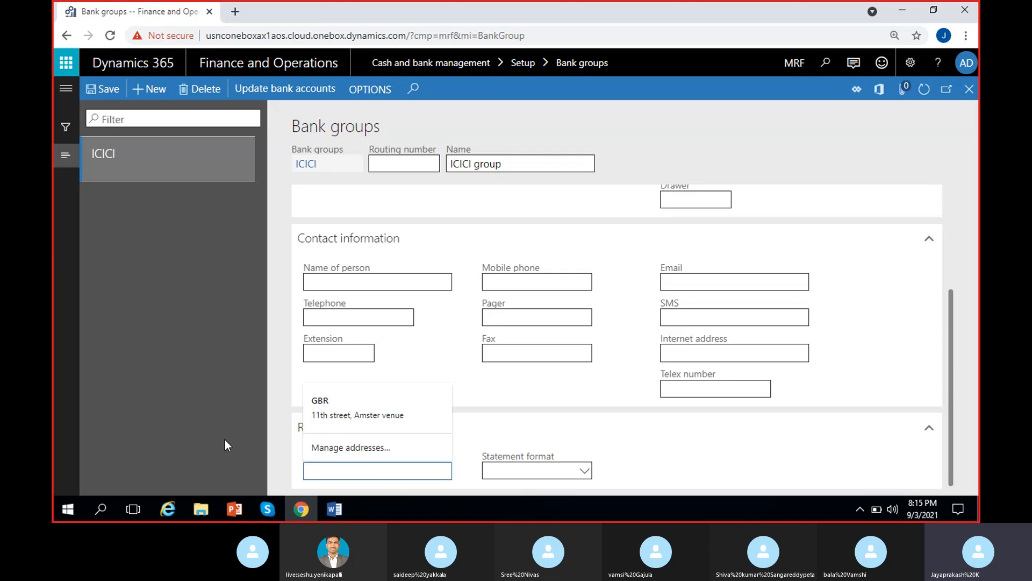
pyautogui.click(225, 440)
pyautogui.click(374, 470)
pyautogui.click(454, 480)
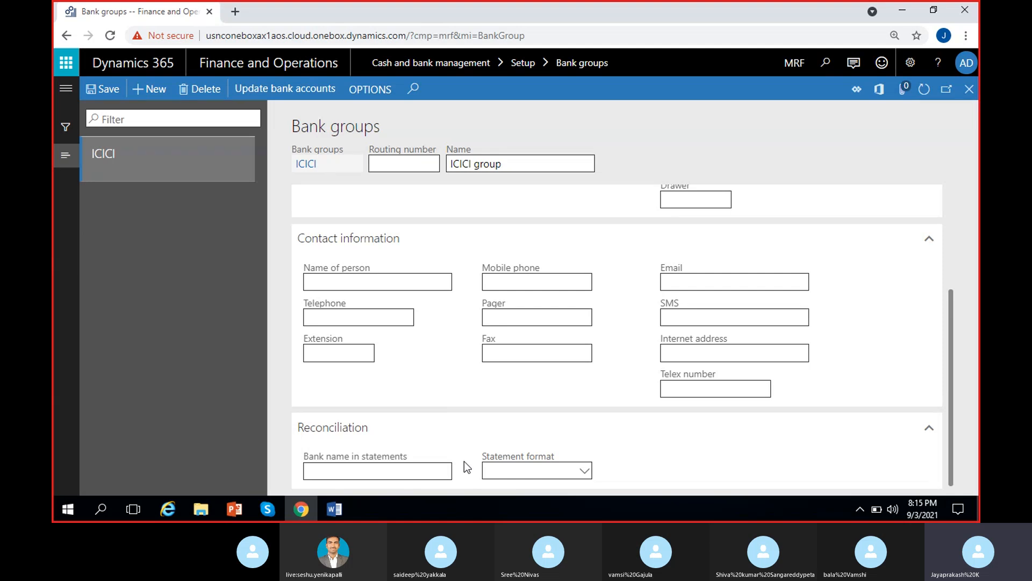
pyautogui.click(386, 475)
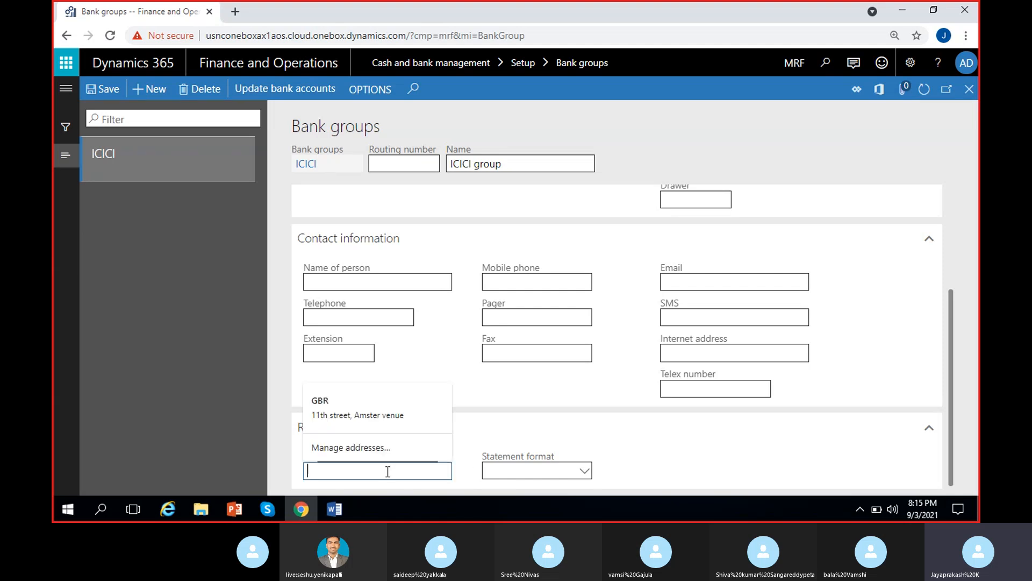
pyautogui.click(263, 466)
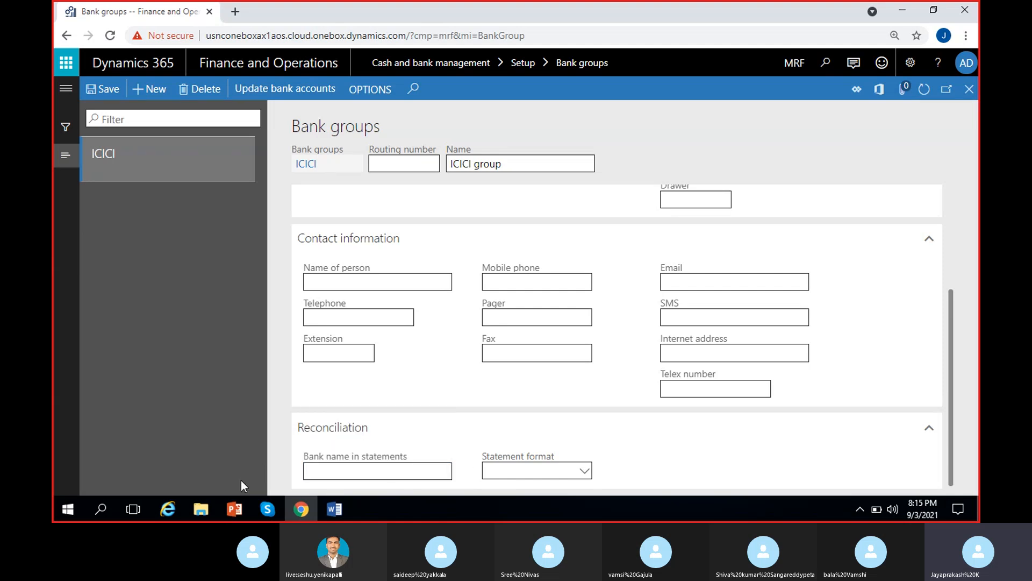
pyautogui.click(412, 473)
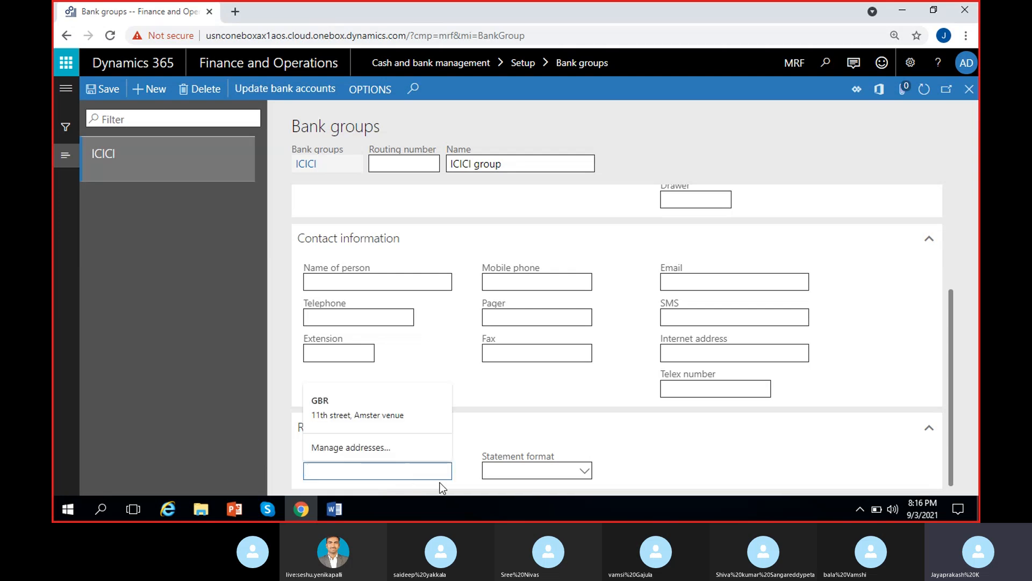
# - Set the ICICI bank group's bank name in statements to ICICI Bank and check the available statement formats
pyautogui.write('ICICI Bank')
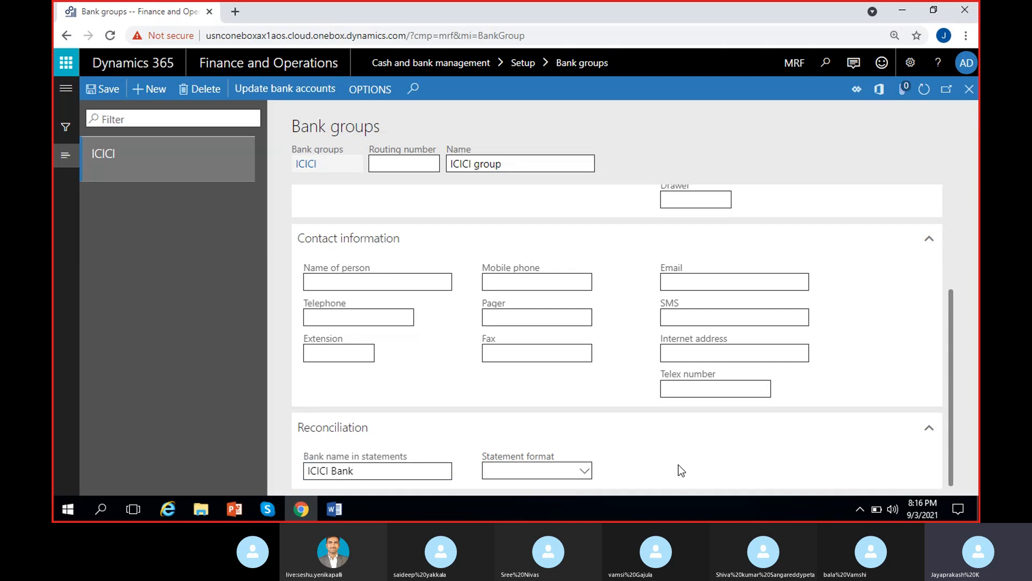
pyautogui.click(584, 470)
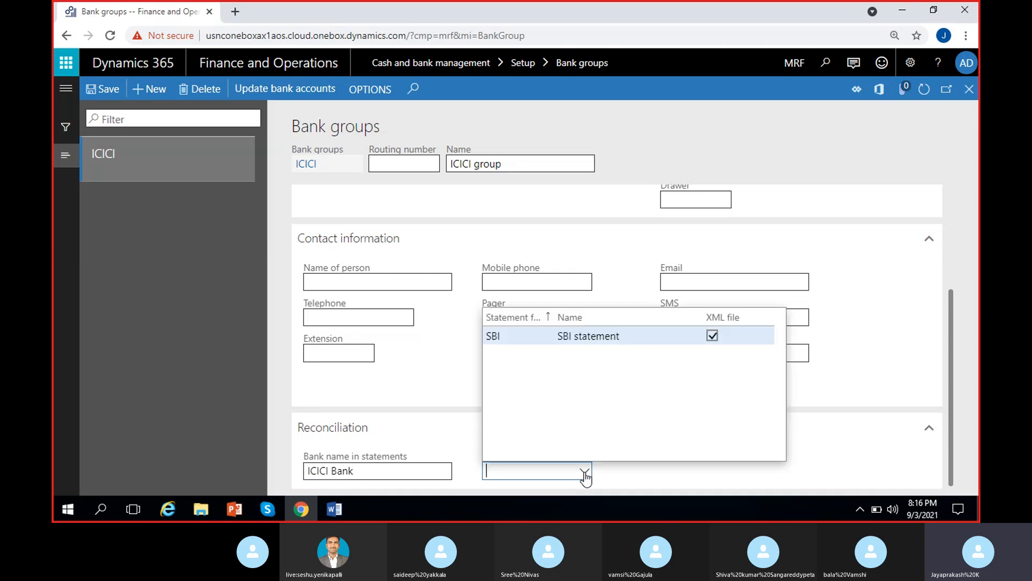
pyautogui.click(680, 478)
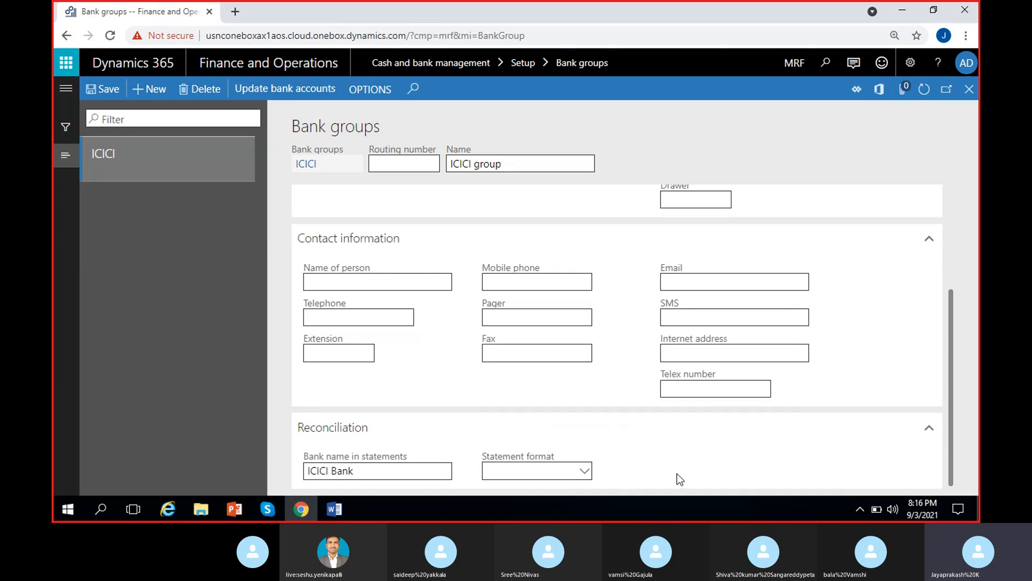
# - View the bank statement format setup page from the statement format field and return to the ICICI bank group
pyautogui.rightClick(585, 472)
pyautogui.click(661, 461)
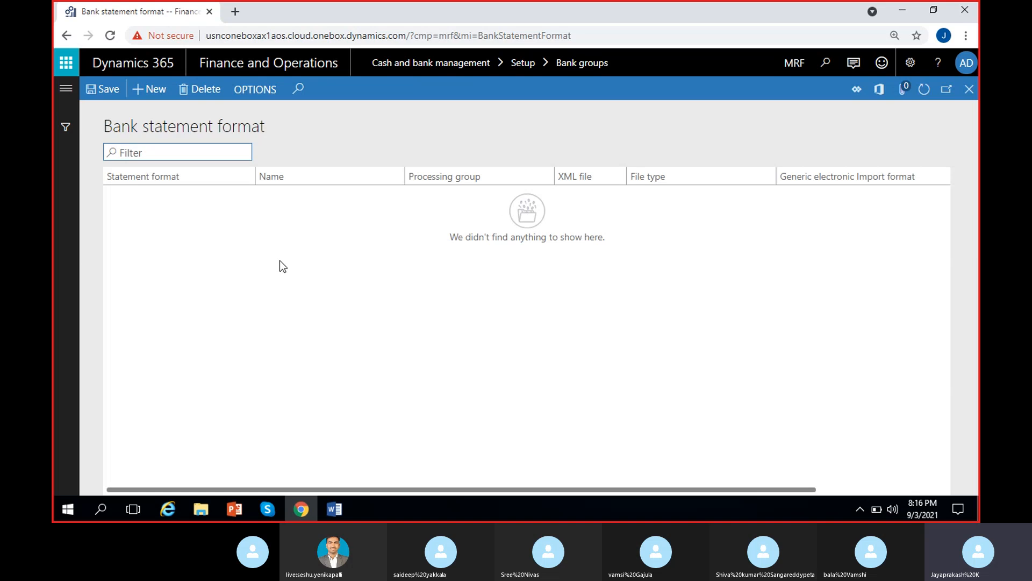
pyautogui.click(969, 90)
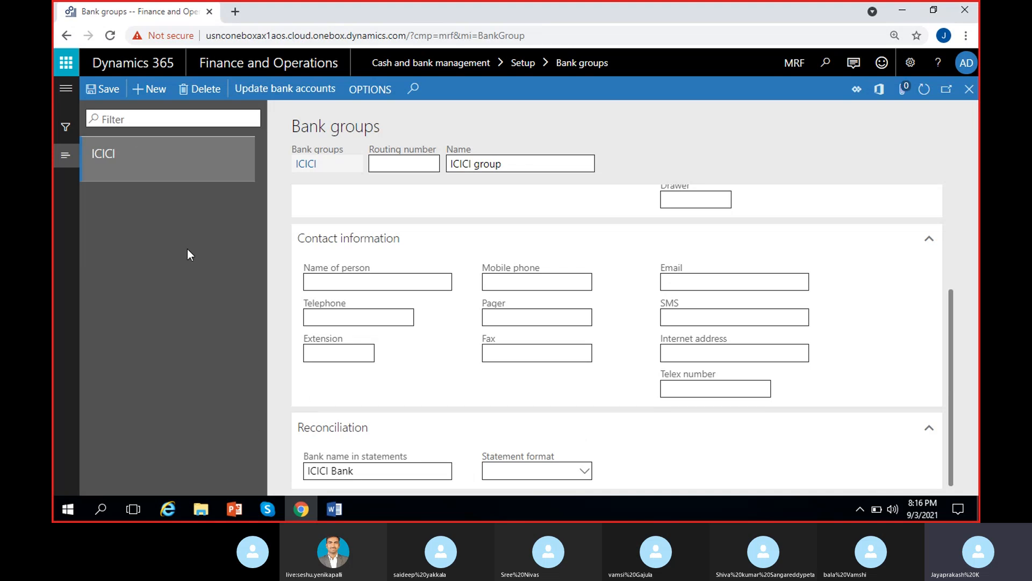
# - Save the ICICI bank group and collapse its General, Contact information and Reconciliation sections
pyautogui.click(104, 91)
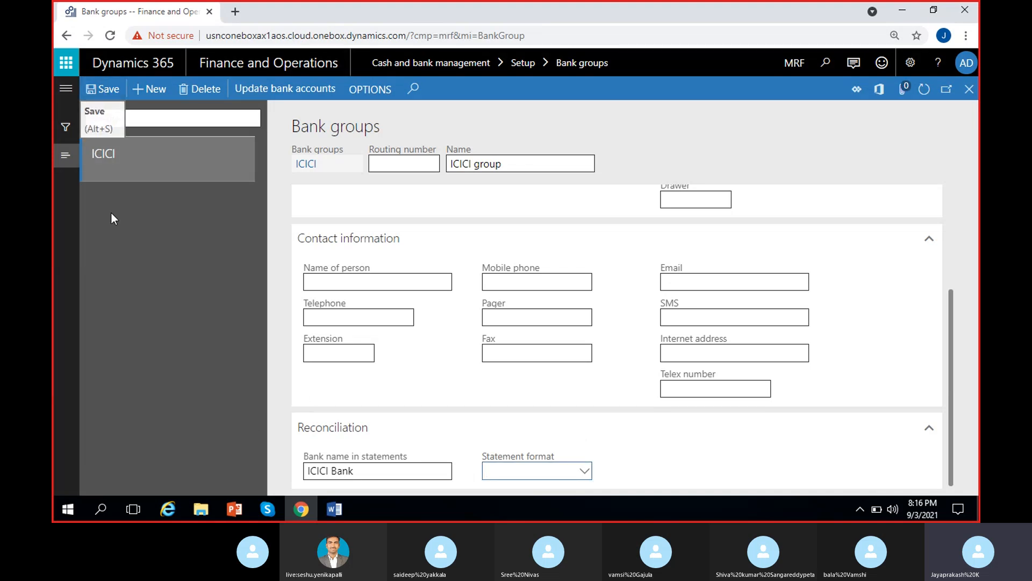
pyautogui.scroll(3, 427, 414)
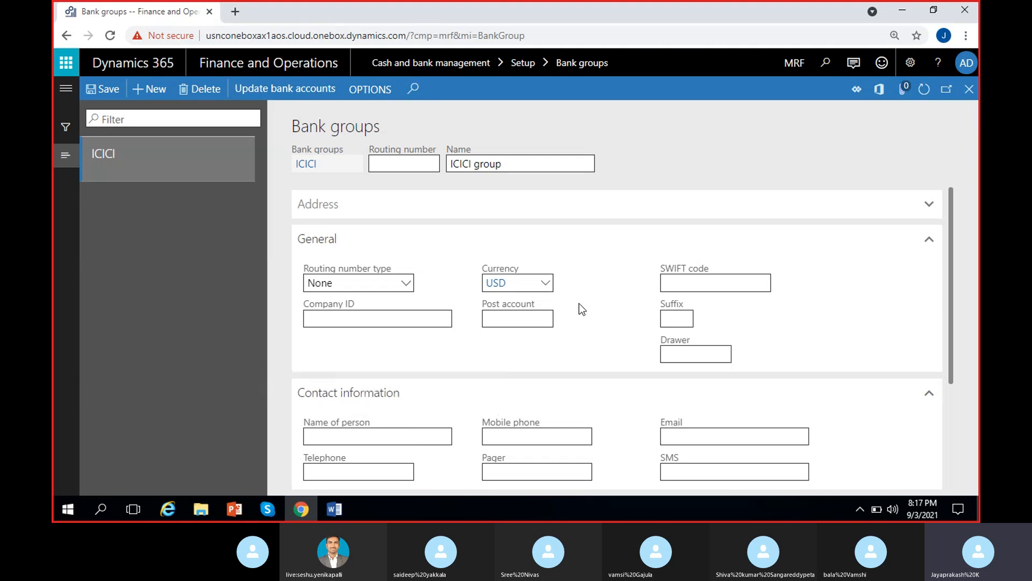
pyautogui.click(926, 243)
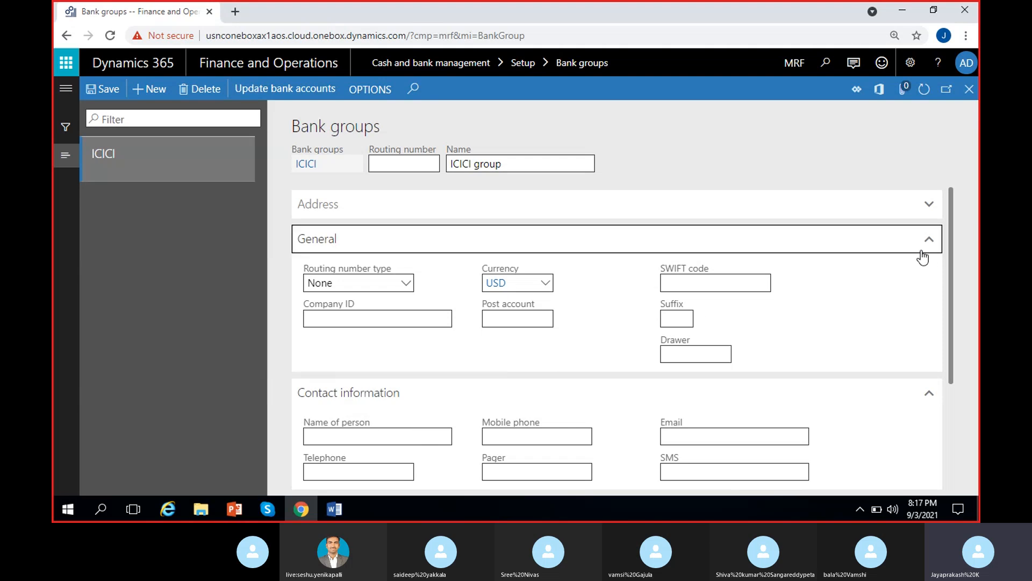
pyautogui.click(927, 277)
pyautogui.click(925, 309)
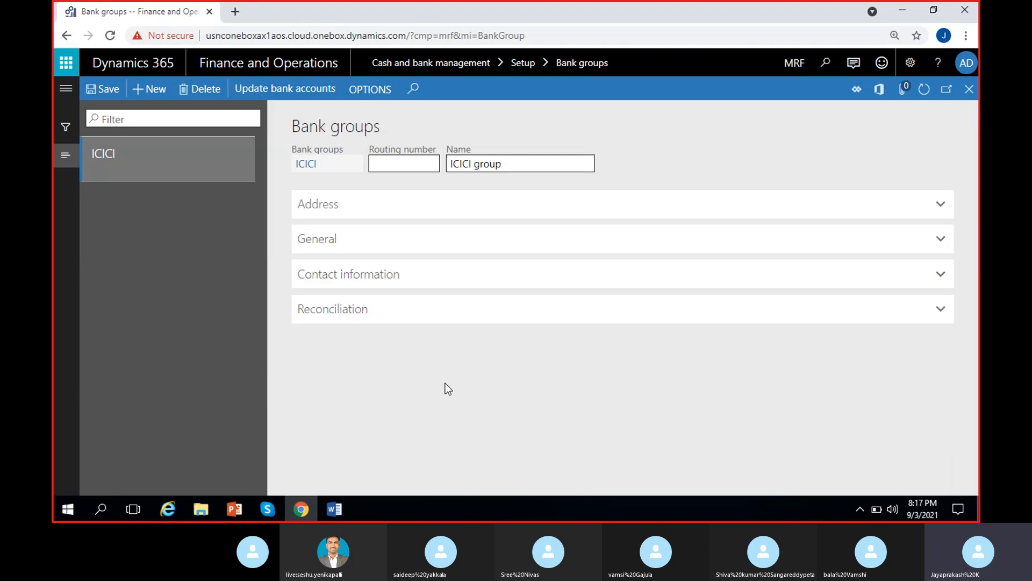
pyautogui.click(105, 90)
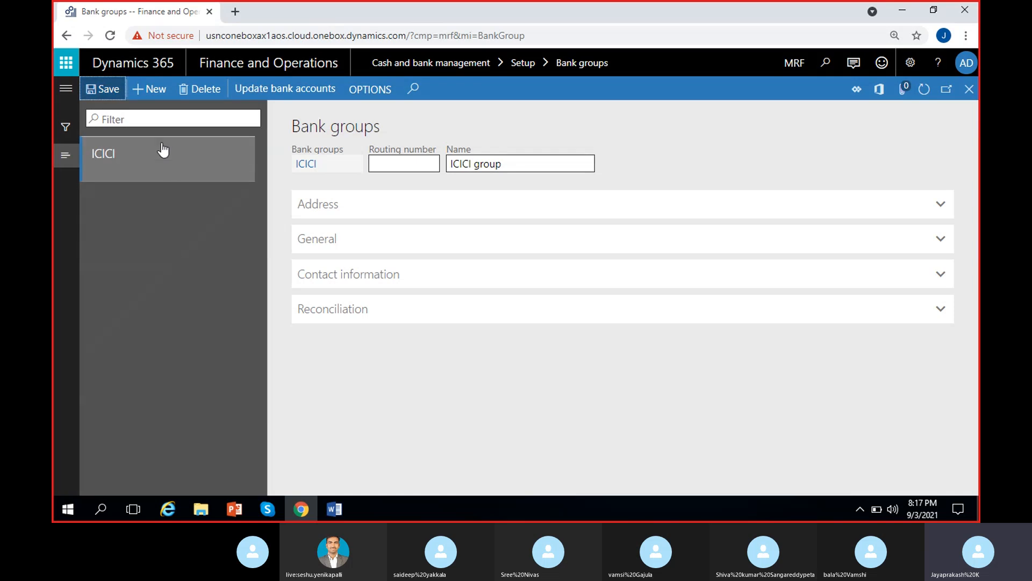
# - Create and save a second bank group SBI with the name SBI Bank group
pyautogui.click(151, 89)
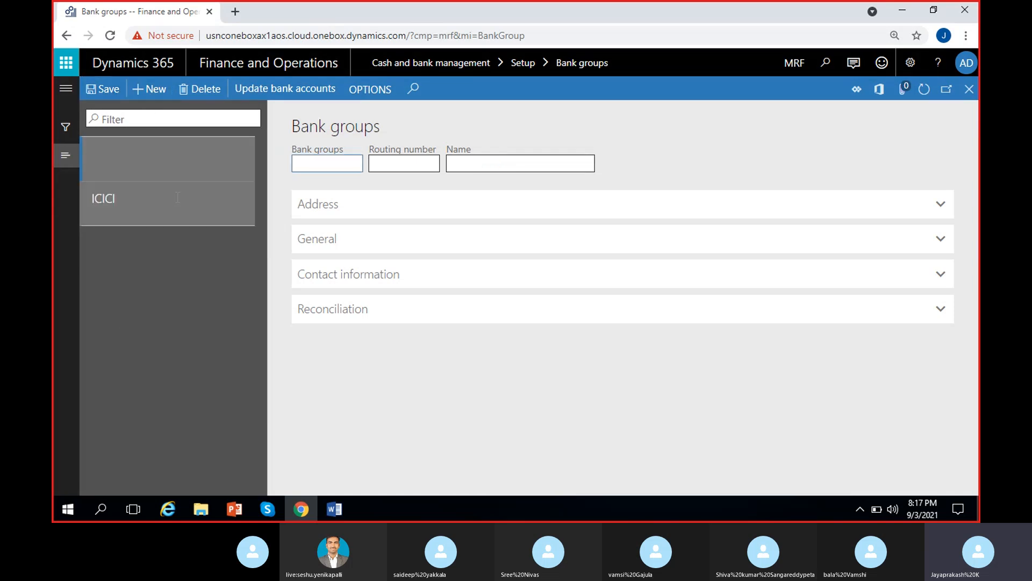
pyautogui.write('SBI')
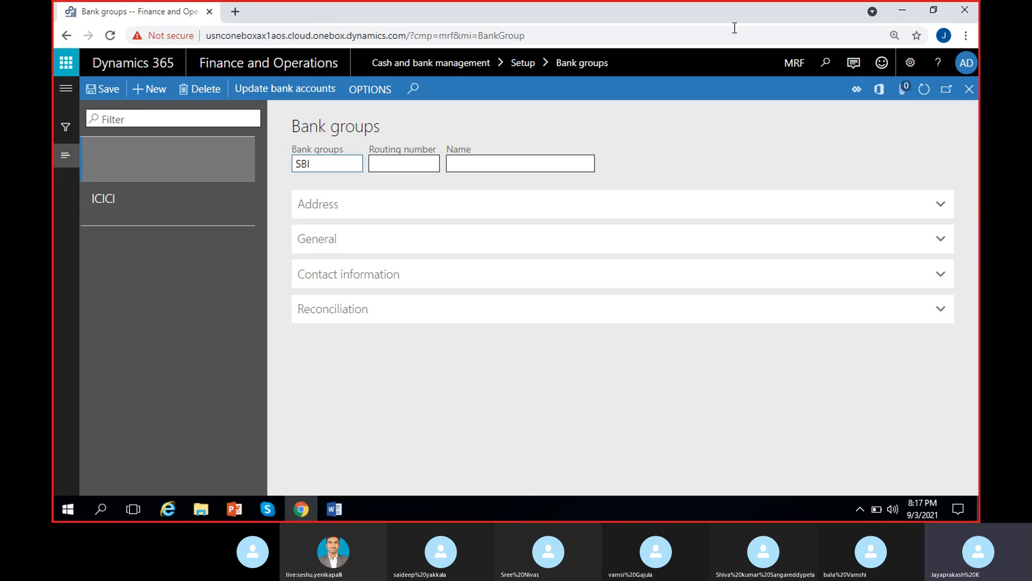
pyautogui.click(495, 162)
pyautogui.write('SB')
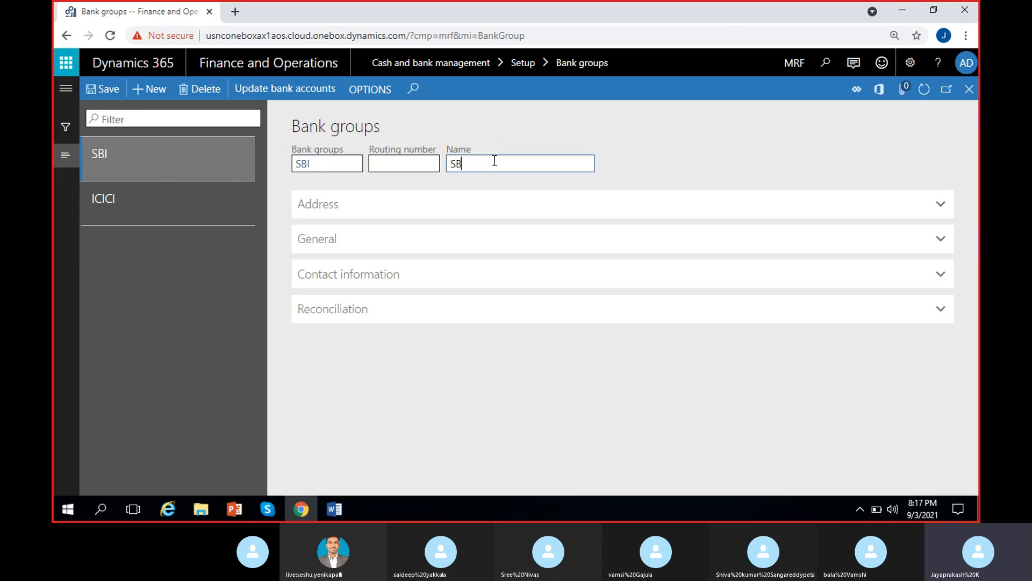
pyautogui.write('I Bankgroup')
pyautogui.doubleClick(495, 161)
pyautogui.write('Bank group')
pyautogui.click(99, 95)
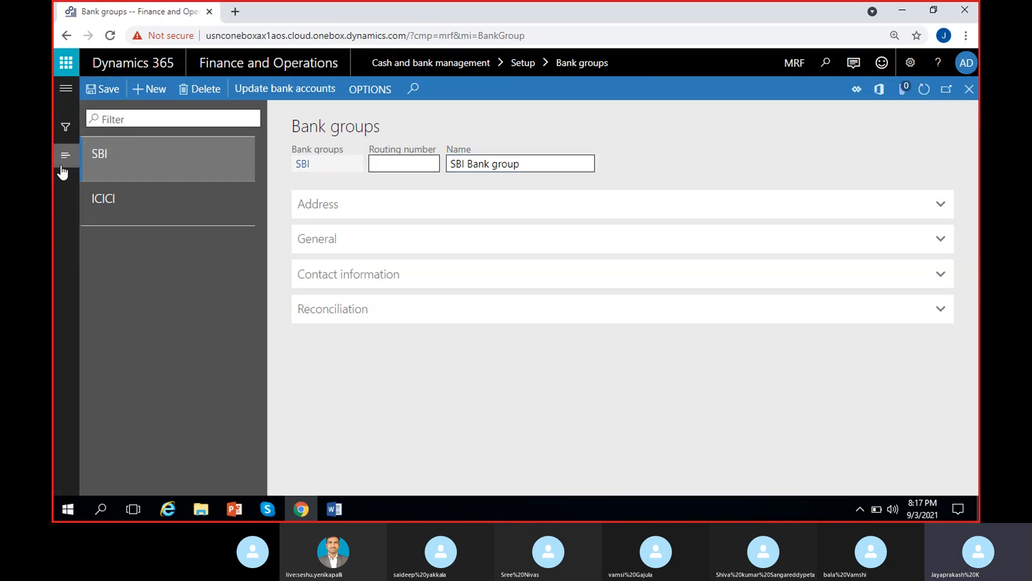
pyautogui.click(99, 94)
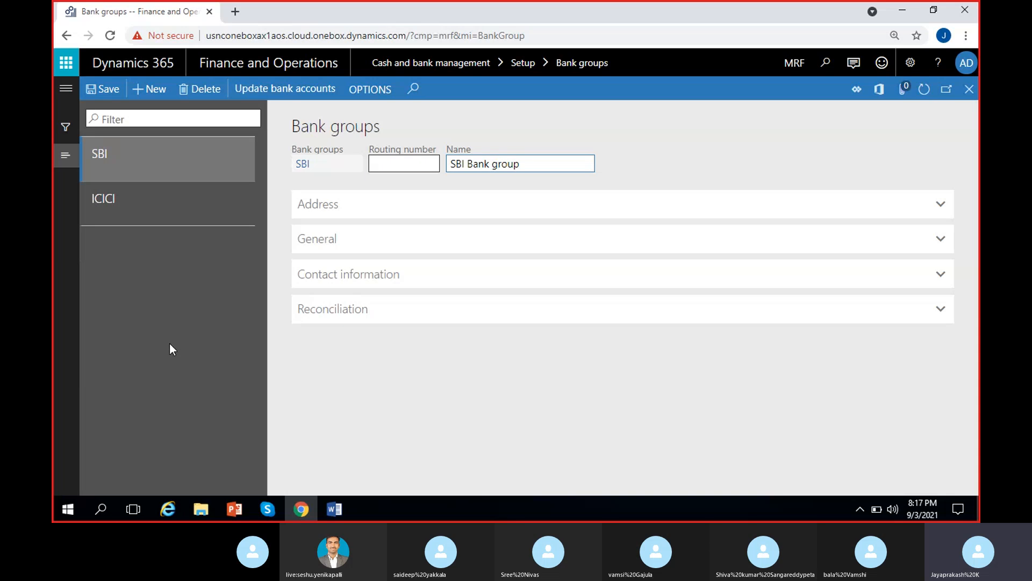
# - Examine the Address and General sections of the SBI bank group, collapse them and save the record
pyautogui.click(381, 213)
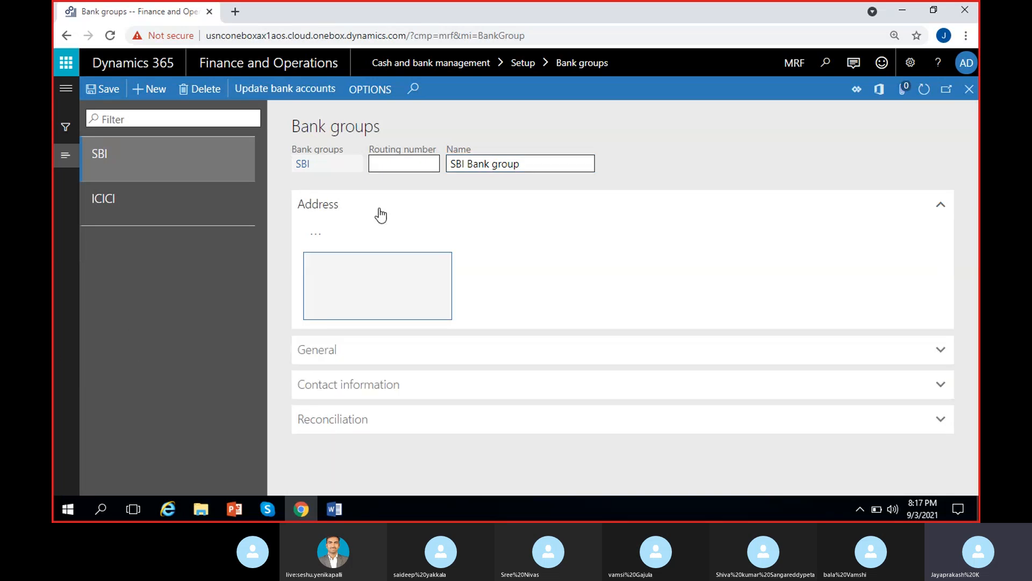
pyautogui.click(379, 351)
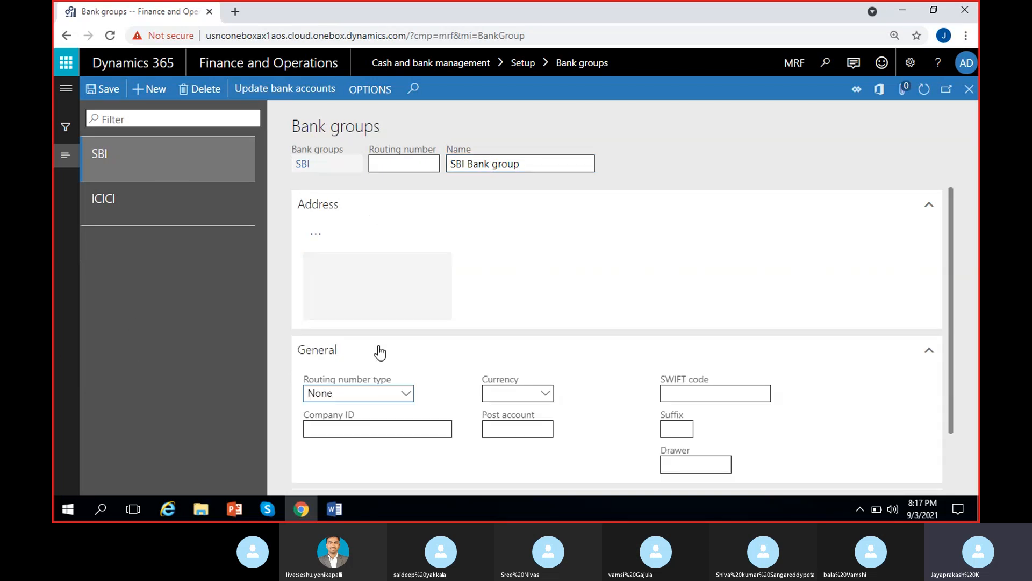
pyautogui.click(380, 352)
pyautogui.click(345, 209)
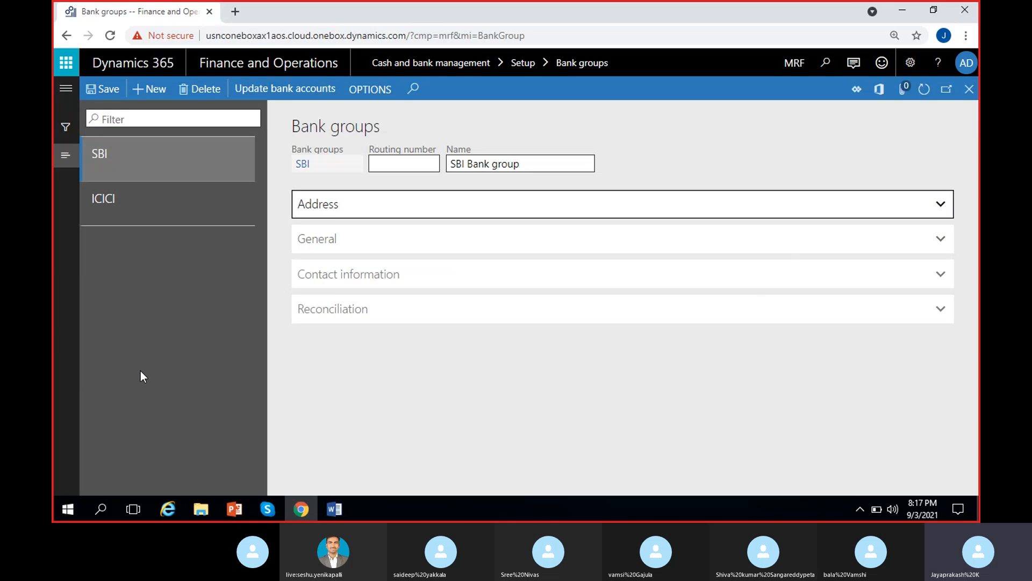
pyautogui.click(102, 90)
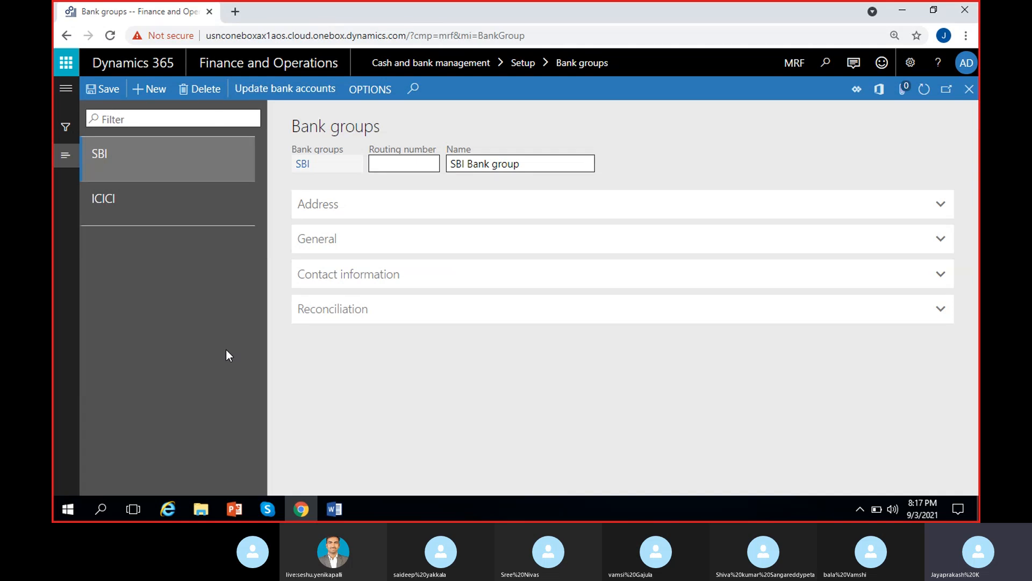
pyautogui.click(267, 511)
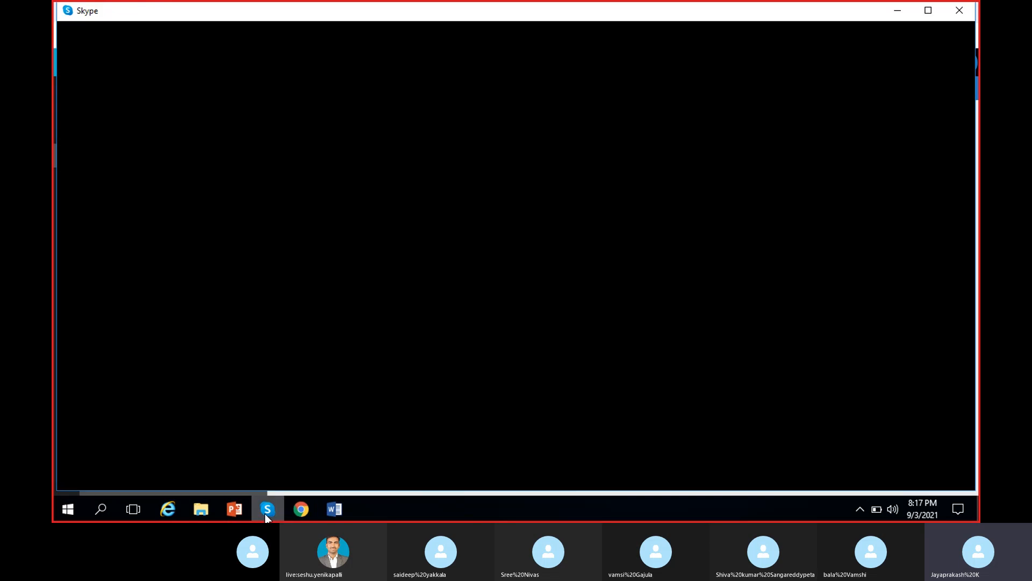
pyautogui.click(267, 511)
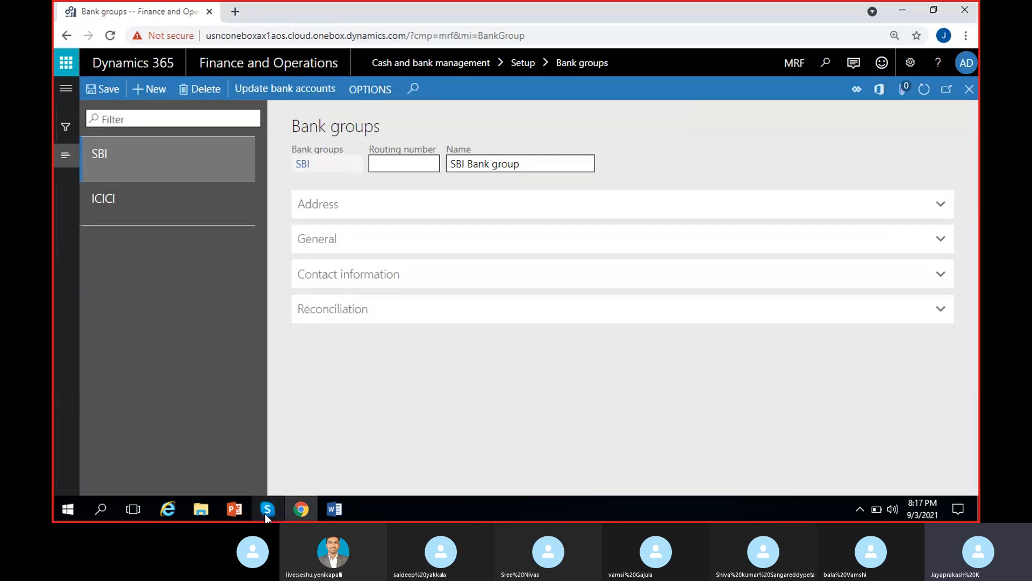
pyautogui.click(882, 102)
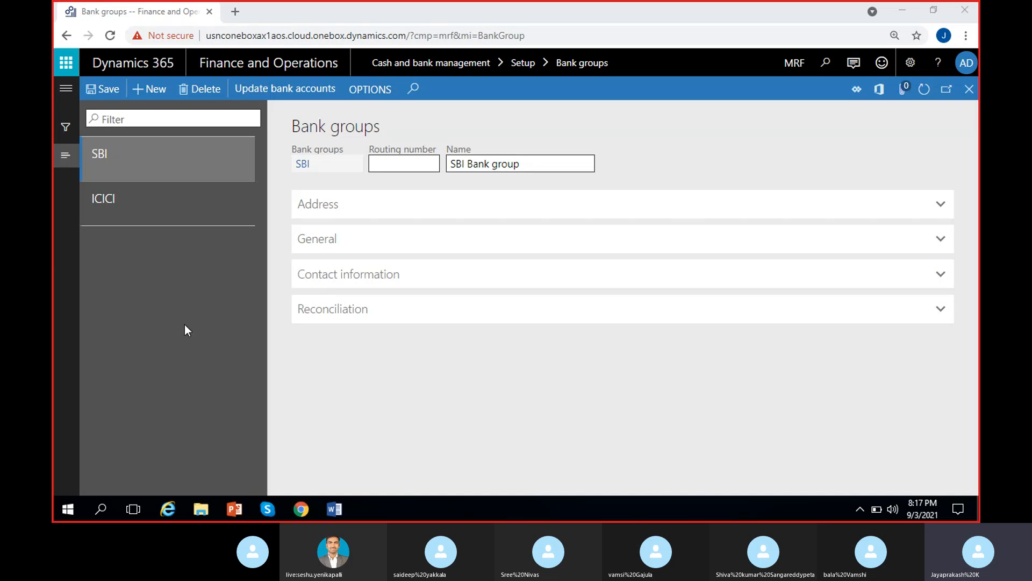
# - Leave the bank groups page, open the Bank accounts list in Cash and bank management and dismiss its edit notice
pyautogui.click(969, 89)
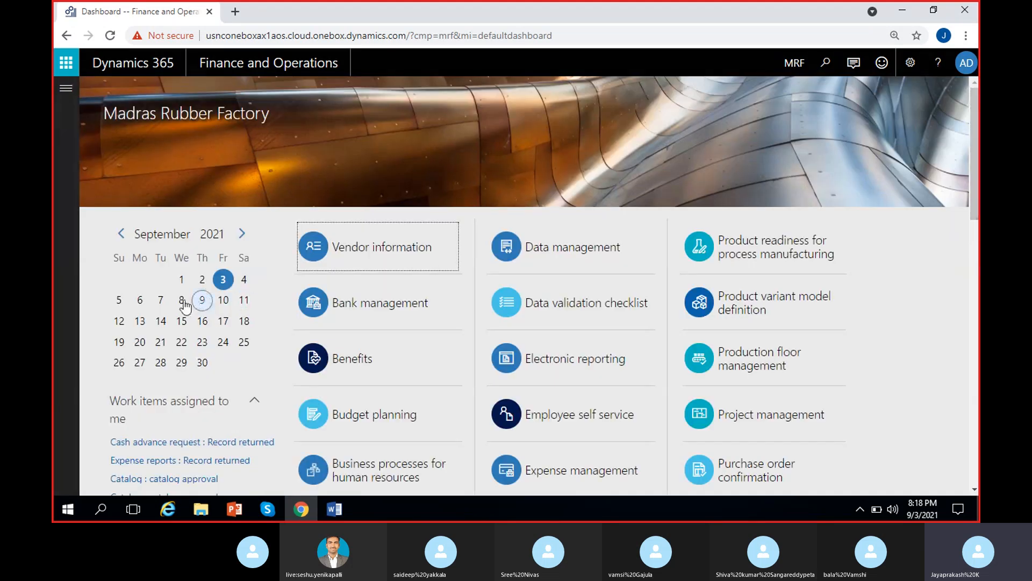
pyautogui.click(66, 87)
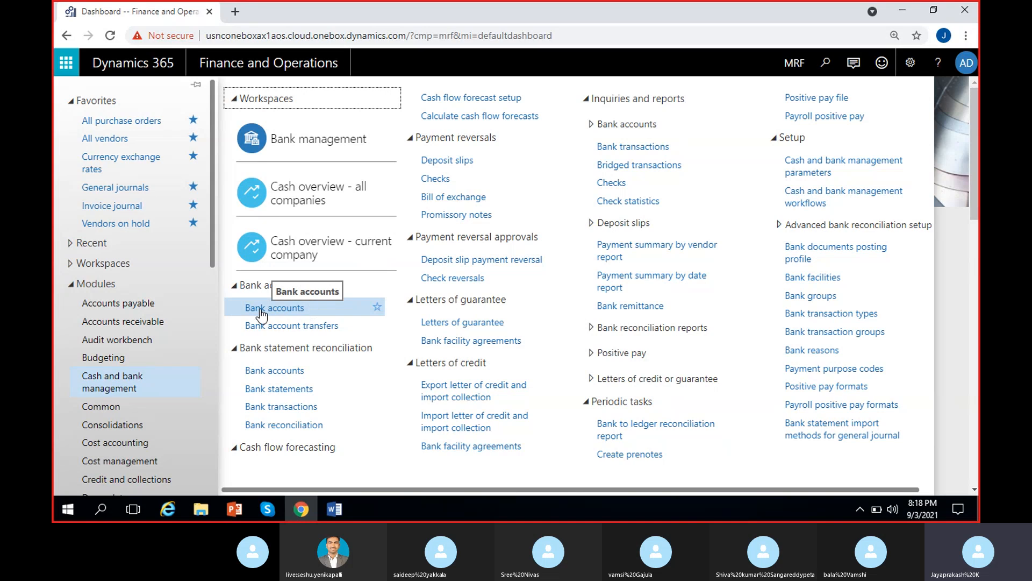
pyautogui.click(291, 309)
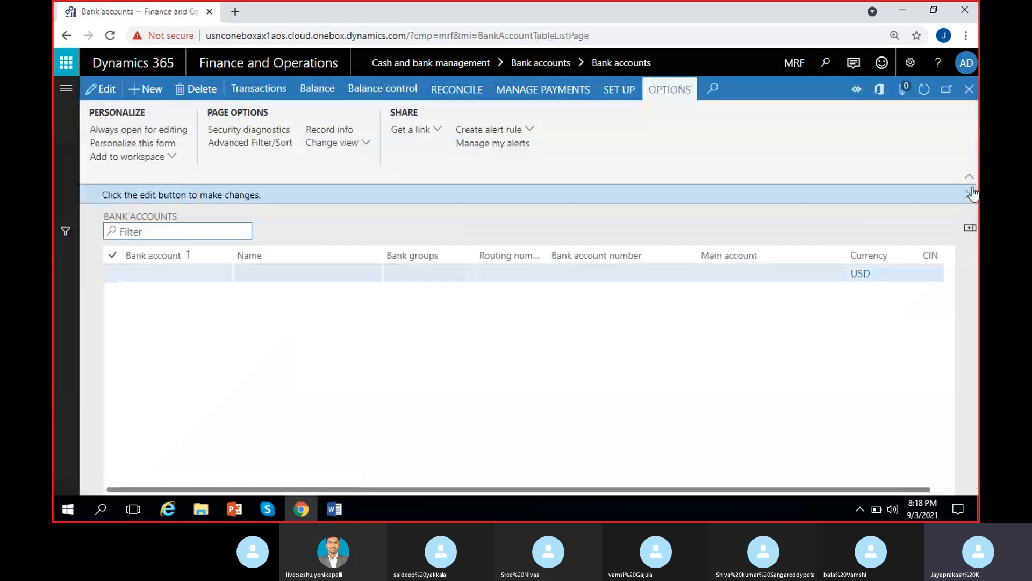
pyautogui.click(971, 193)
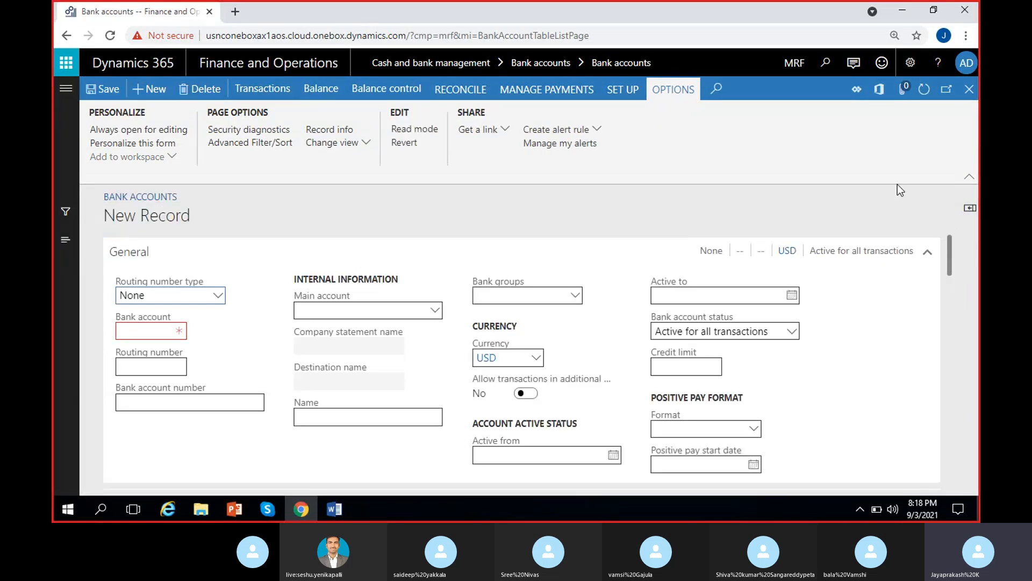
# - Delete the blank bank account record
pyautogui.click(970, 92)
pyautogui.click(202, 89)
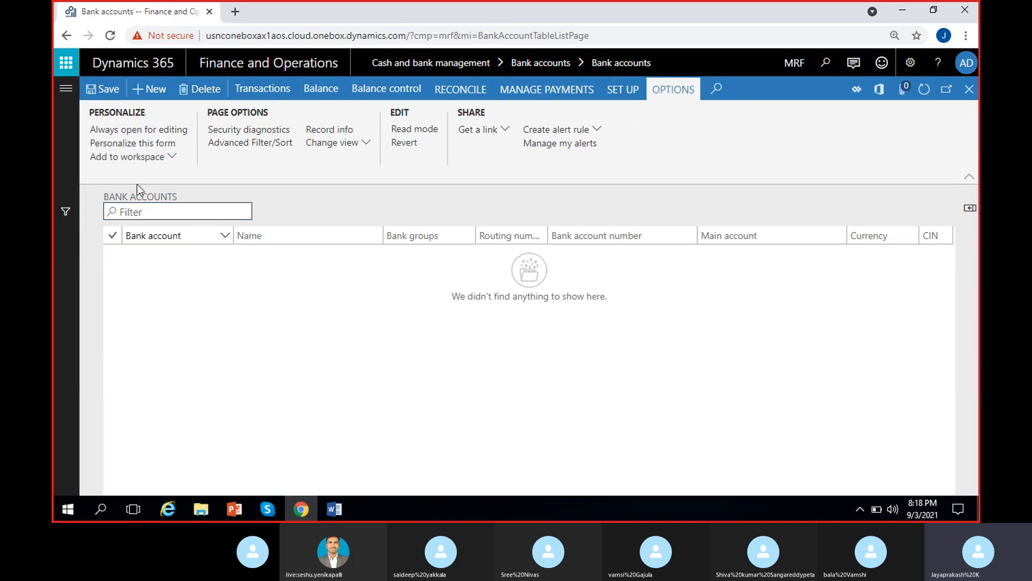
# - Start a new bank account record with routing number type None and bank account ICICI-1
pyautogui.click(151, 89)
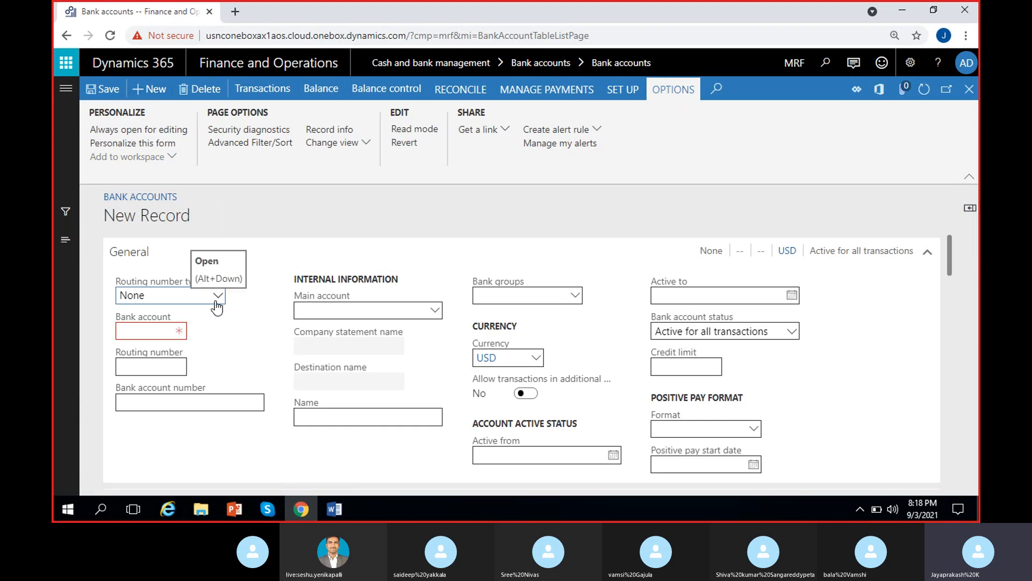
pyautogui.click(217, 296)
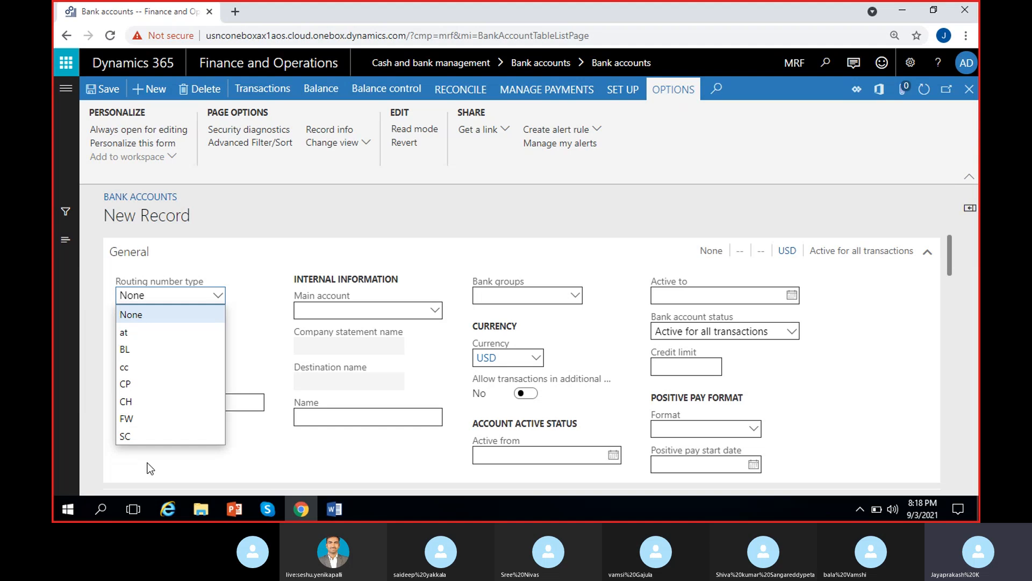
pyautogui.click(162, 315)
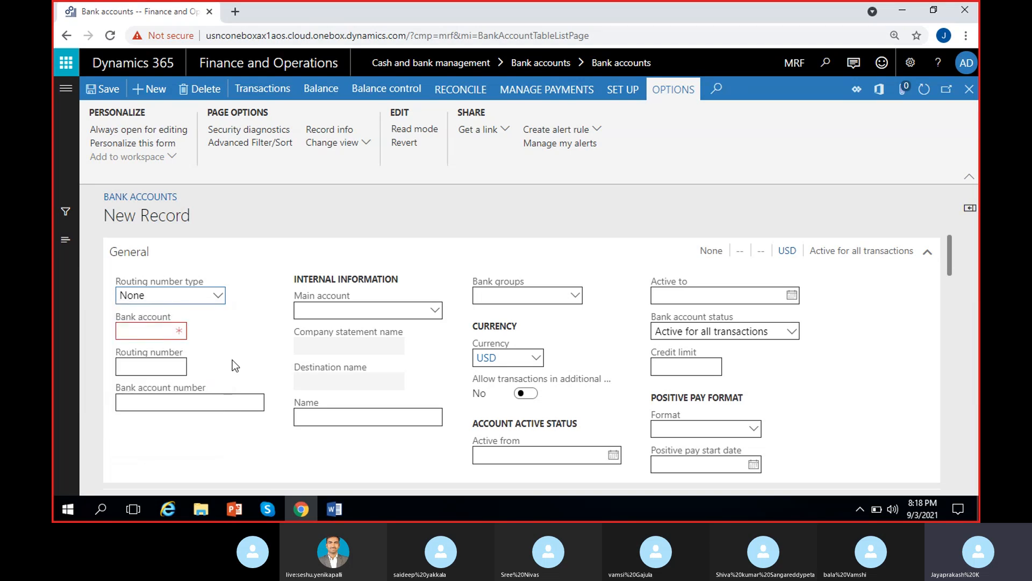
pyautogui.click(169, 330)
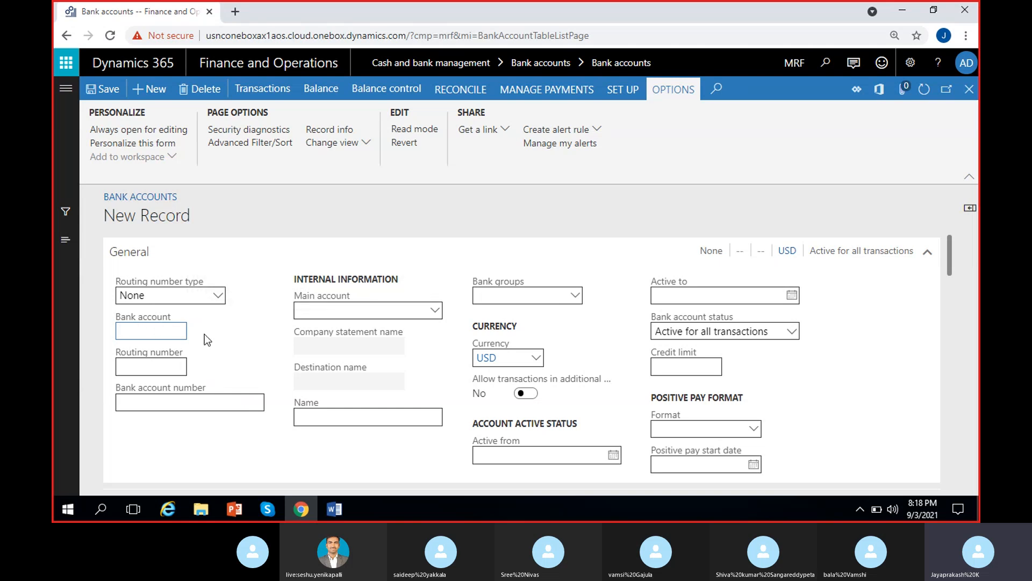
pyautogui.write('ICICI-1')
pyautogui.click(240, 347)
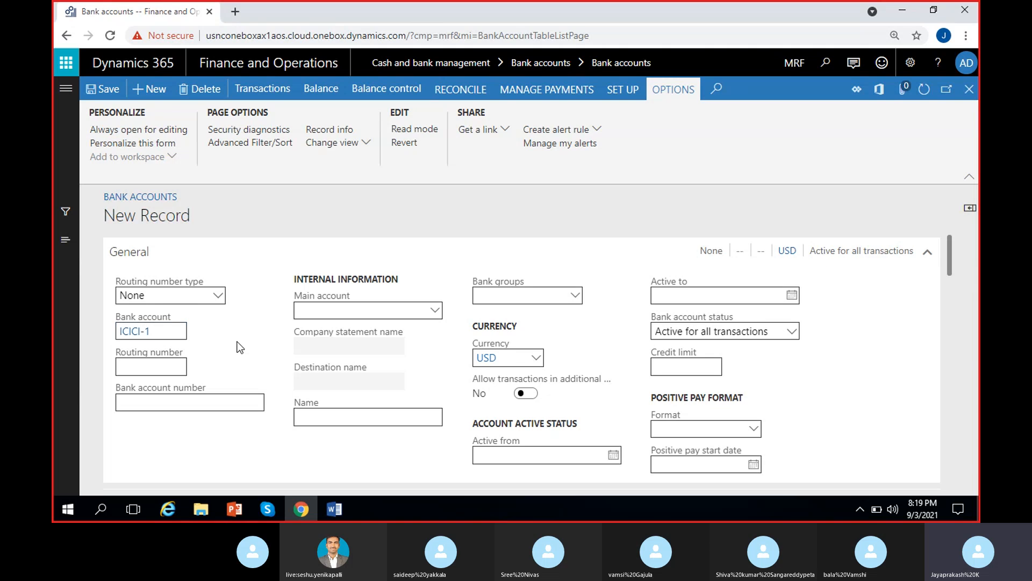
# - Try an account-number suffix after ICICI- in the bank account field, and restore it to ICICI-1
pyautogui.click(170, 332)
pyautogui.press('BackSpace')
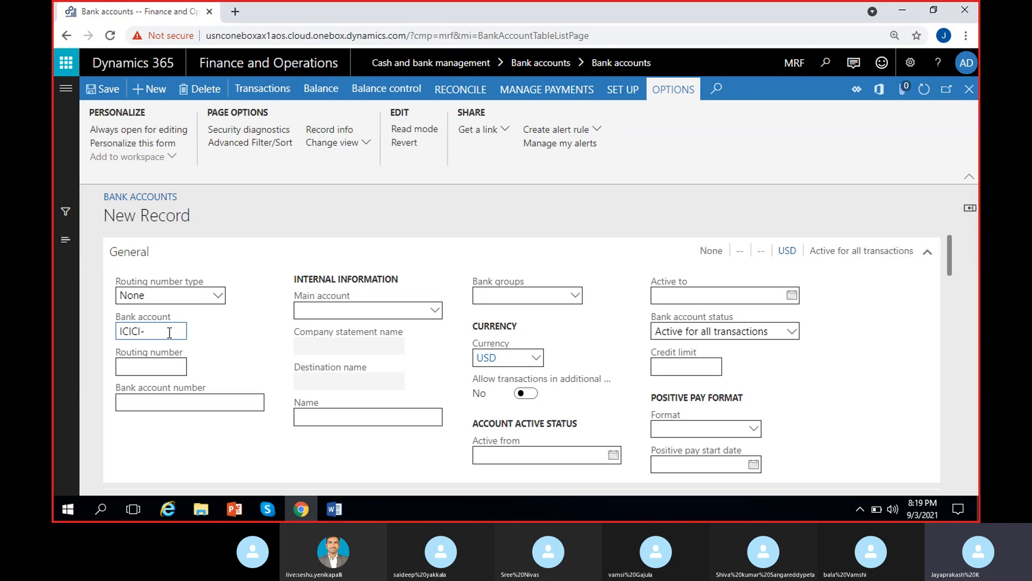
pyautogui.write('004')
pyautogui.press('BackSpace')
pyautogui.write('9')
pyautogui.press('BackSpace')
pyautogui.press('BackSpace')
pyautogui.write('563')
pyautogui.press('BackSpace')
pyautogui.press('BackSpace')
pyautogui.press('BackSpace')
pyautogui.press('BackSpace')
pyautogui.write('1')
pyautogui.click(240, 339)
# - Examine the routing number type options of the new bank account without choosing another one
pyautogui.click(215, 295)
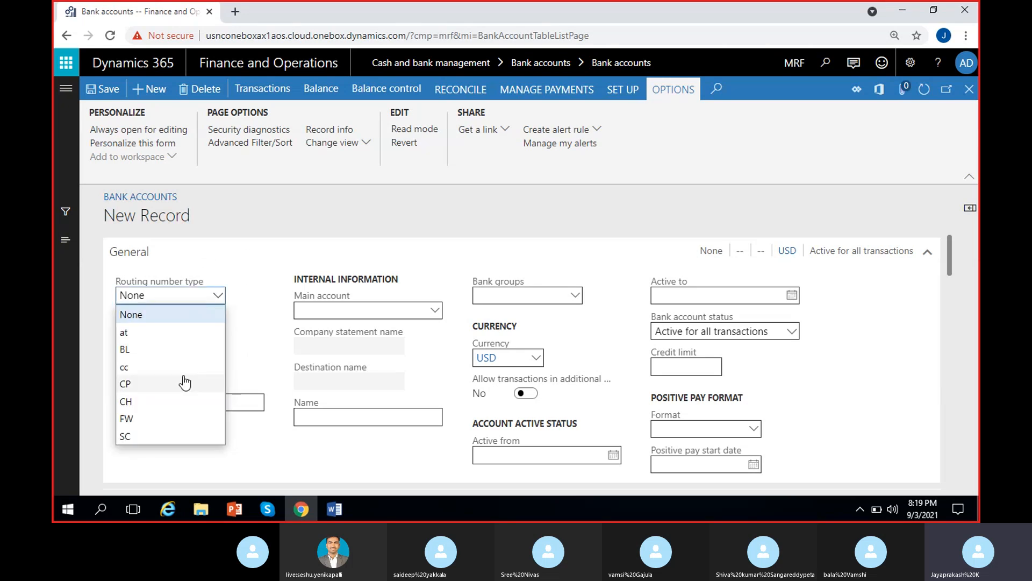
pyautogui.click(247, 342)
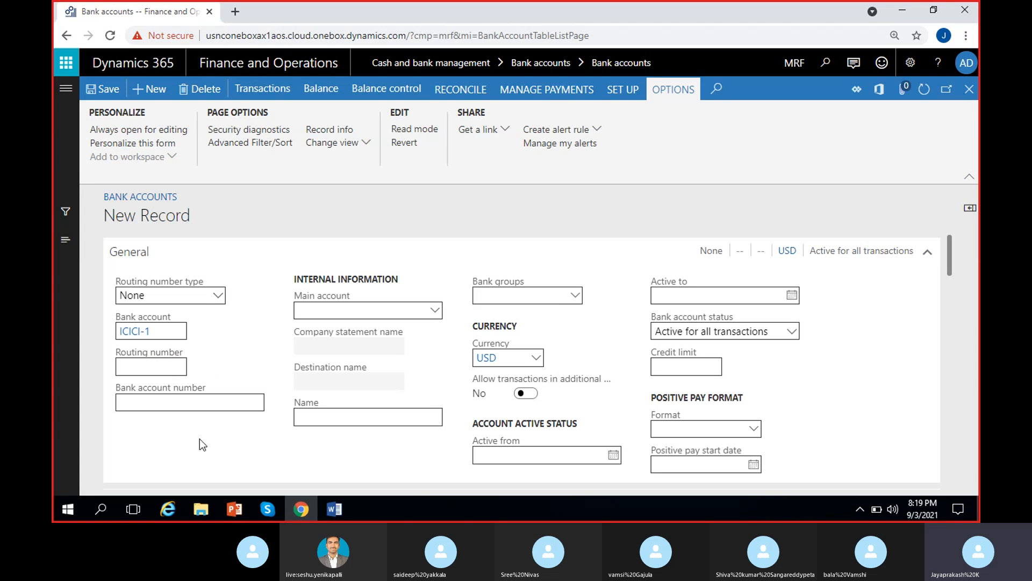
# - Enter the bank account number for the new ICICI-1 bank account
pyautogui.click(204, 402)
pyautogui.click(182, 404)
pyautogui.write('9')
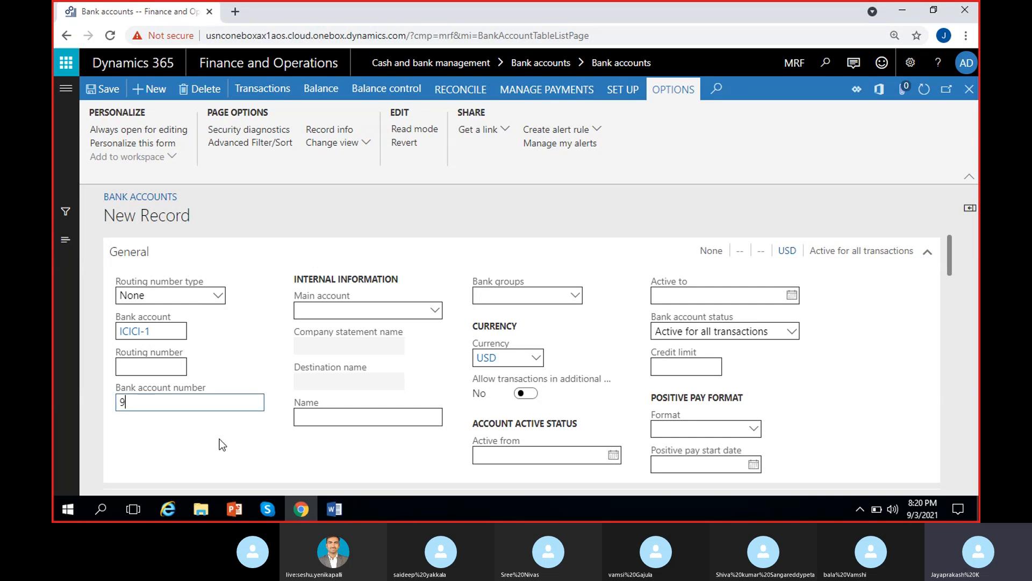
pyautogui.write('876543210')
pyautogui.click(220, 439)
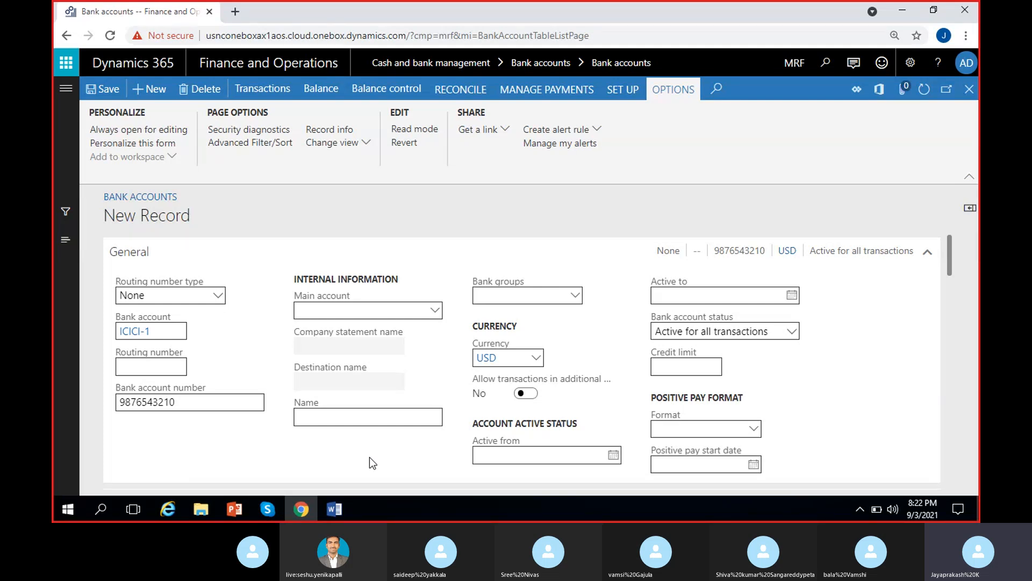
# - Open the MRF COA main accounts details from the bank account's Main account field
pyautogui.click(434, 313)
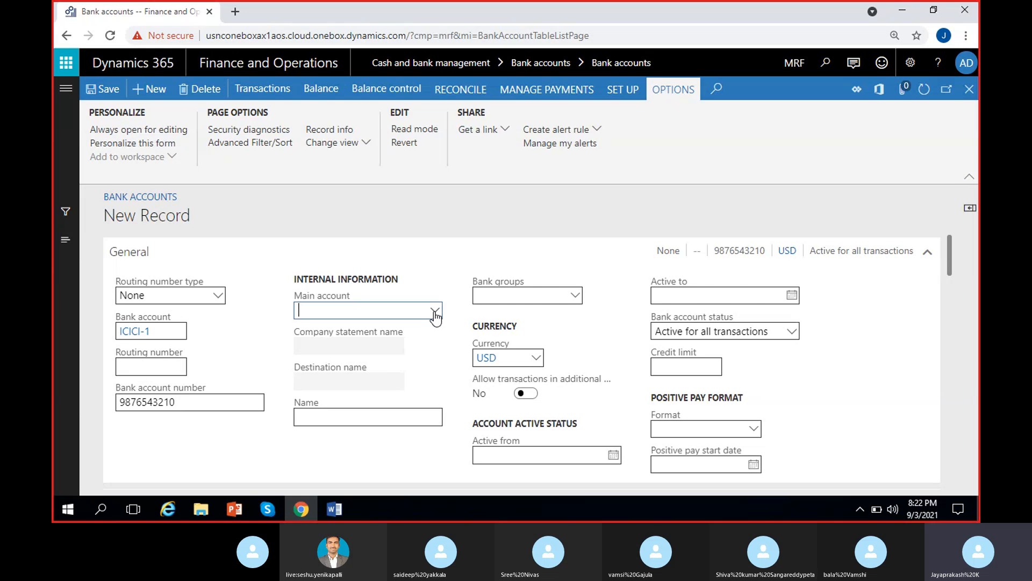
pyautogui.rightClick(434, 313)
pyautogui.click(460, 384)
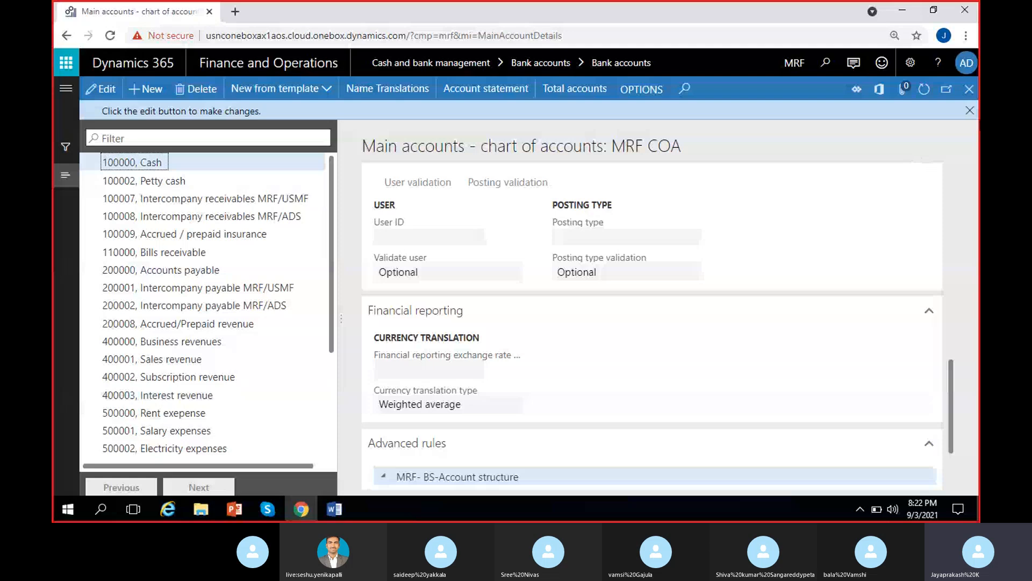
pyautogui.click(970, 110)
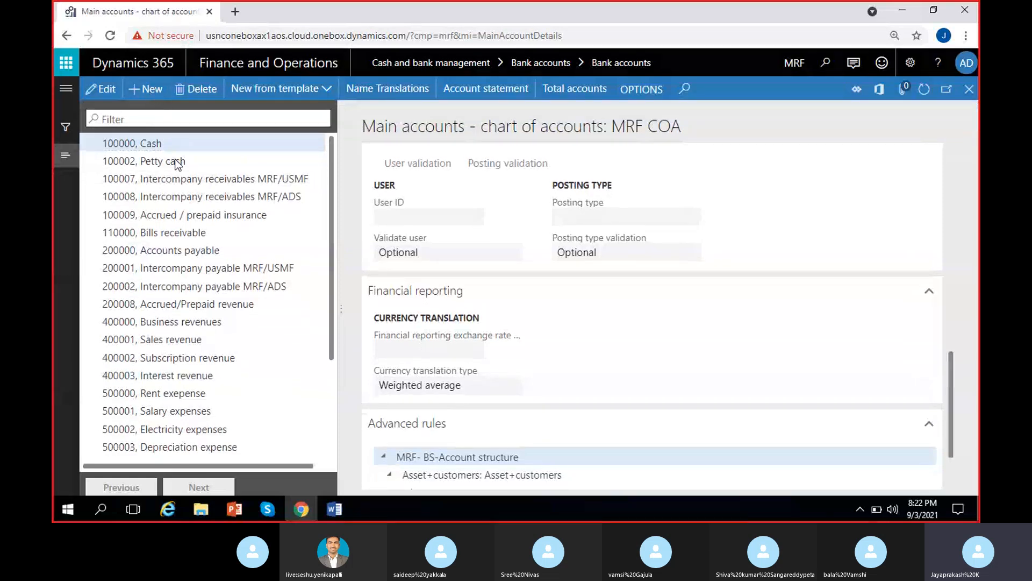
# - Create a new main account 100003 with the name ICICI-1 Bank in the MRF COA chart of accounts
pyautogui.hotkey('alt', 'n')
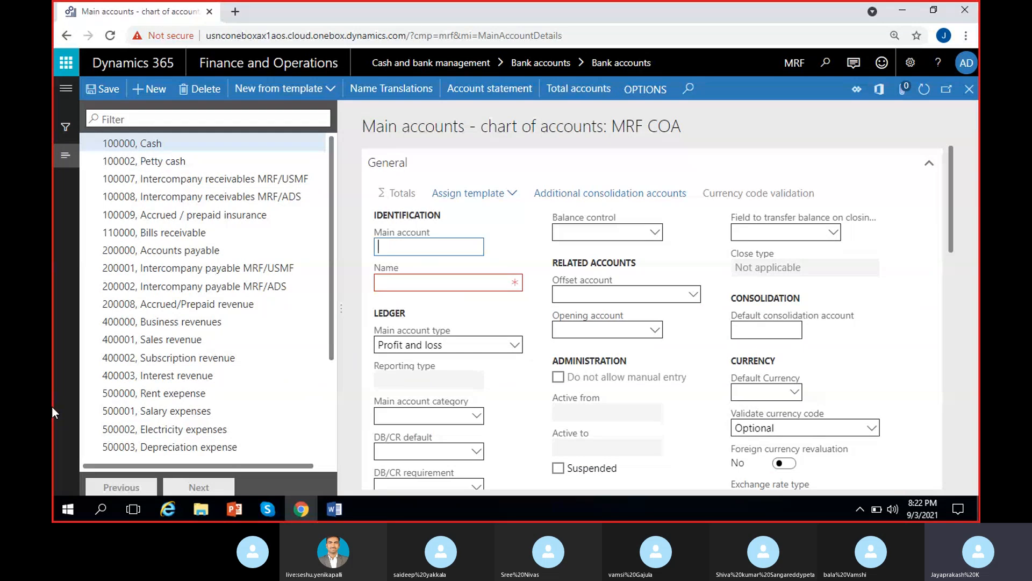
pyautogui.write('100003')
pyautogui.click(418, 281)
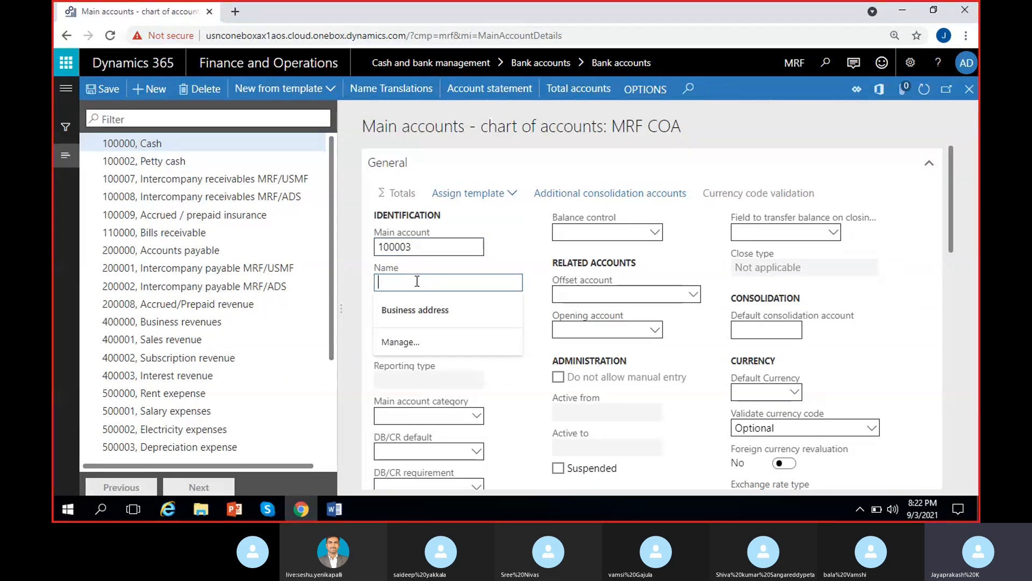
pyautogui.write('ICICI')
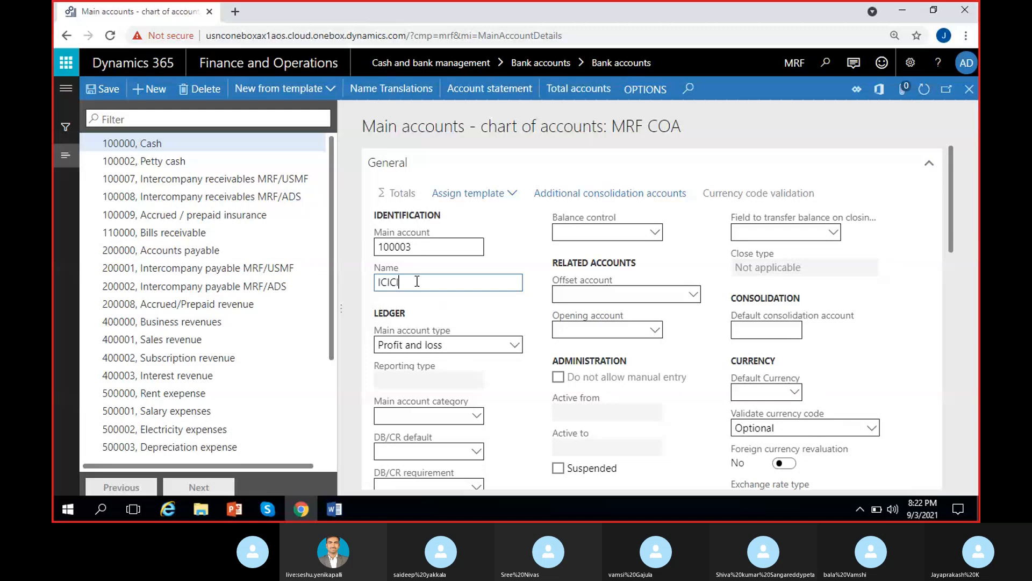
pyautogui.write('-1')
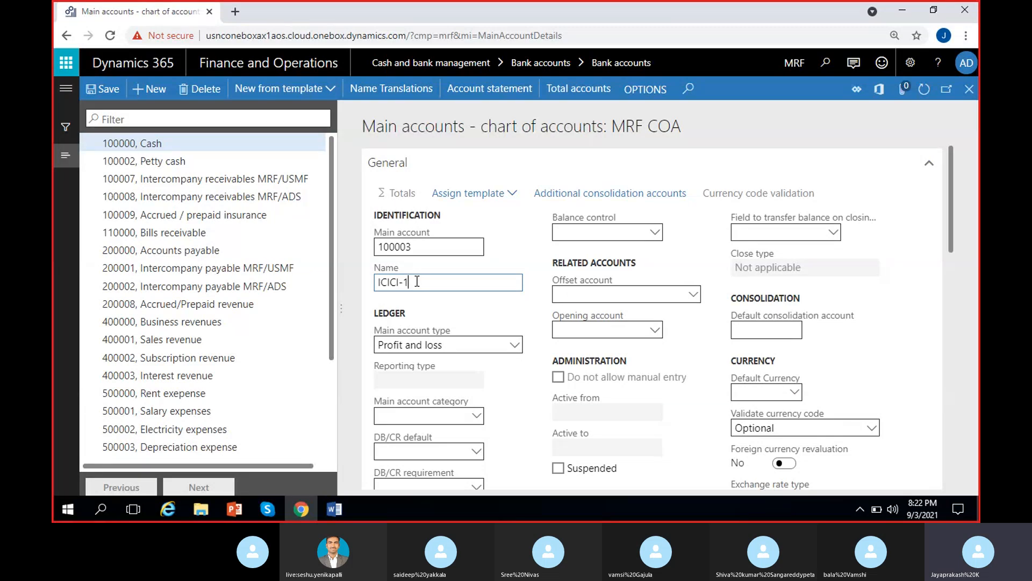
pyautogui.write('Bank')
pyautogui.click(508, 302)
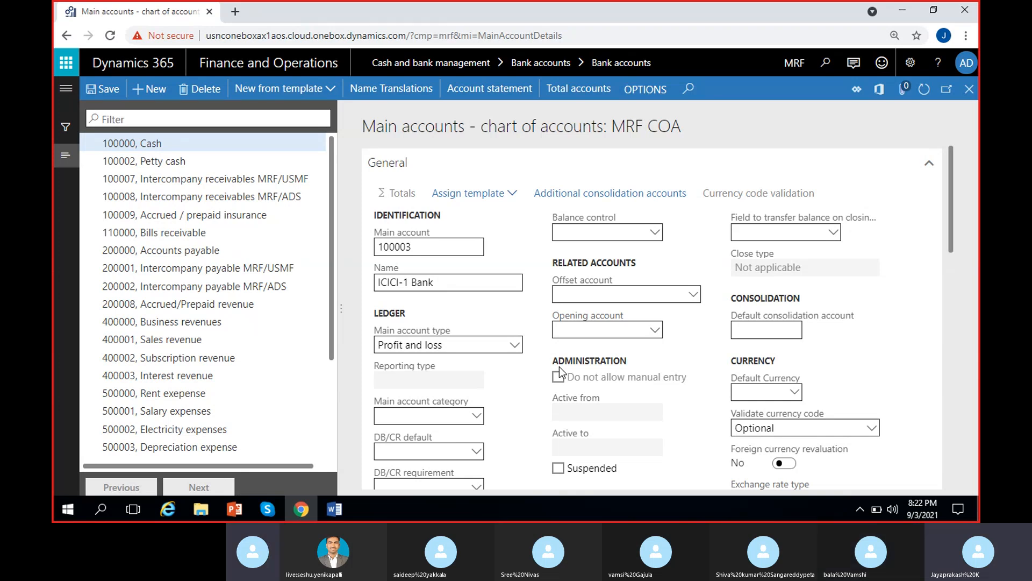
# - Set the ICICI-1 Bank main account's type to Asset, disallow manual entry, and save it
pyautogui.click(485, 345)
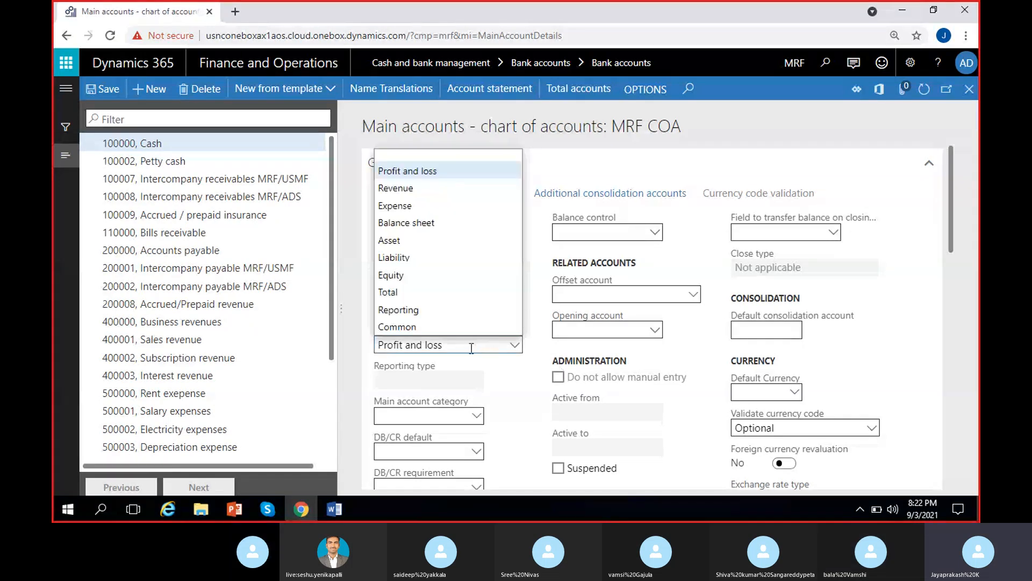
pyautogui.click(430, 240)
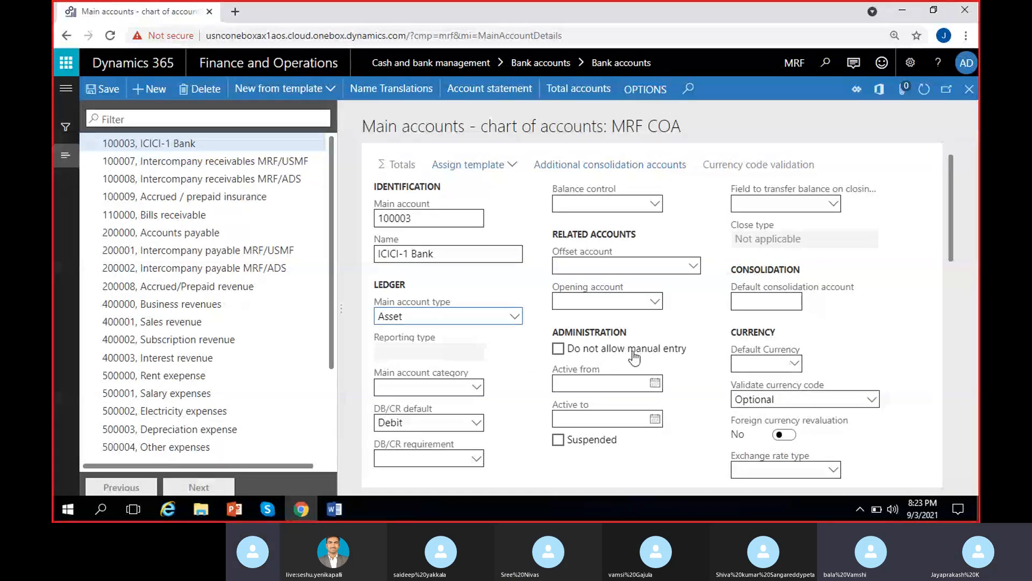
pyautogui.click(558, 350)
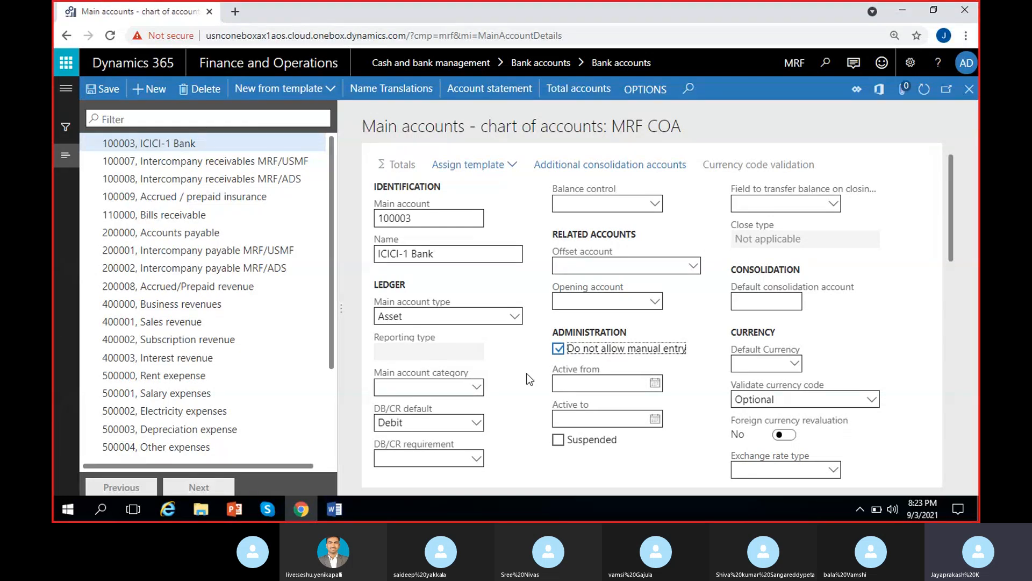
pyautogui.click(685, 364)
pyautogui.click(92, 87)
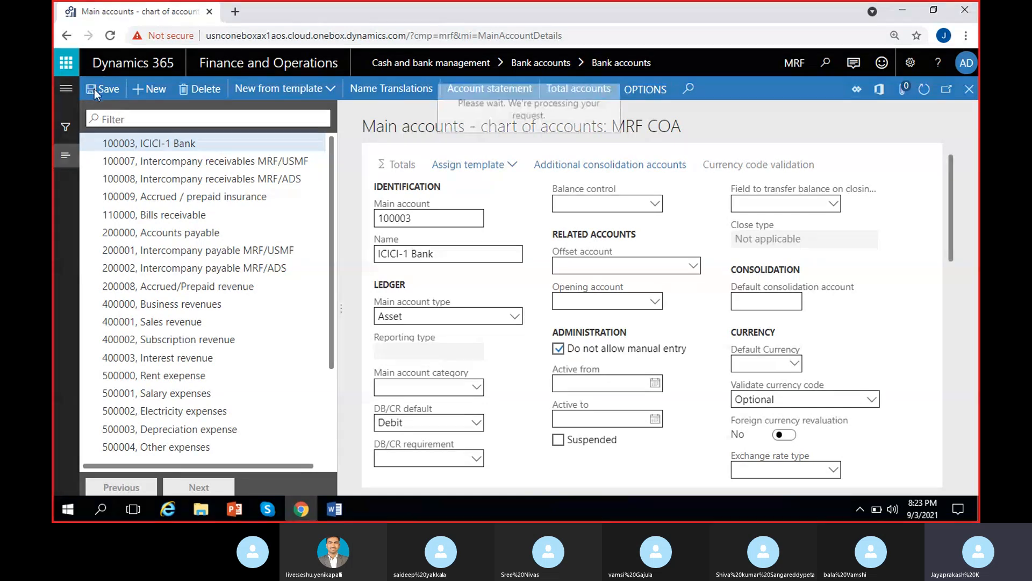
pyautogui.moveTo(140, 144); pyautogui.dragTo(196, 143)
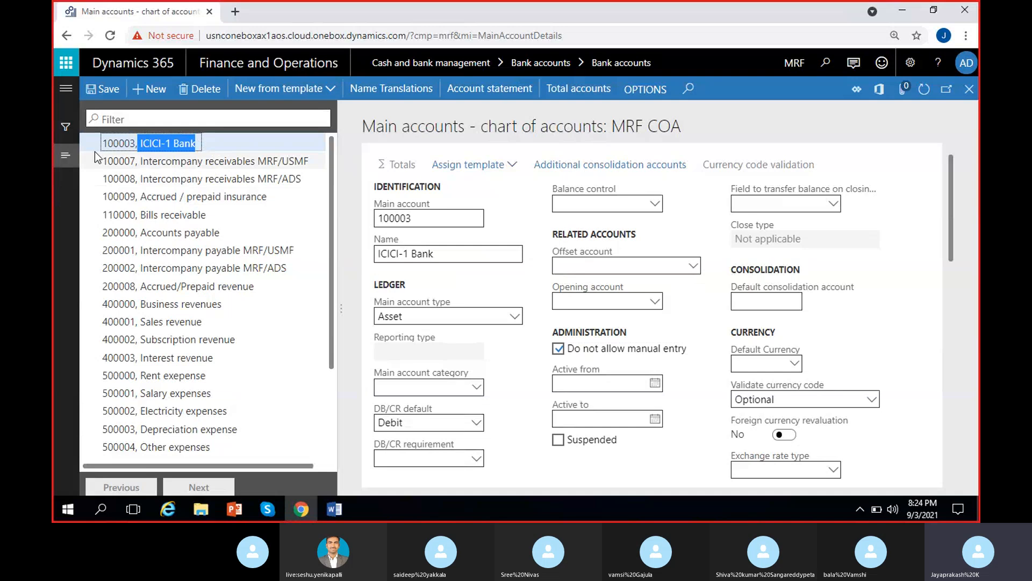
pyautogui.moveTo(102, 144); pyautogui.dragTo(137, 143)
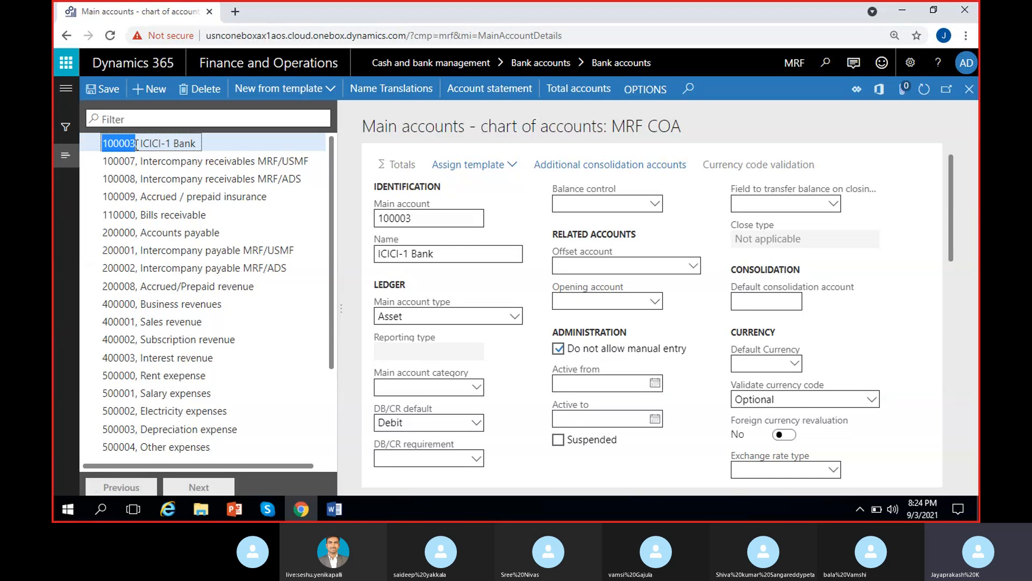
pyautogui.click(118, 139)
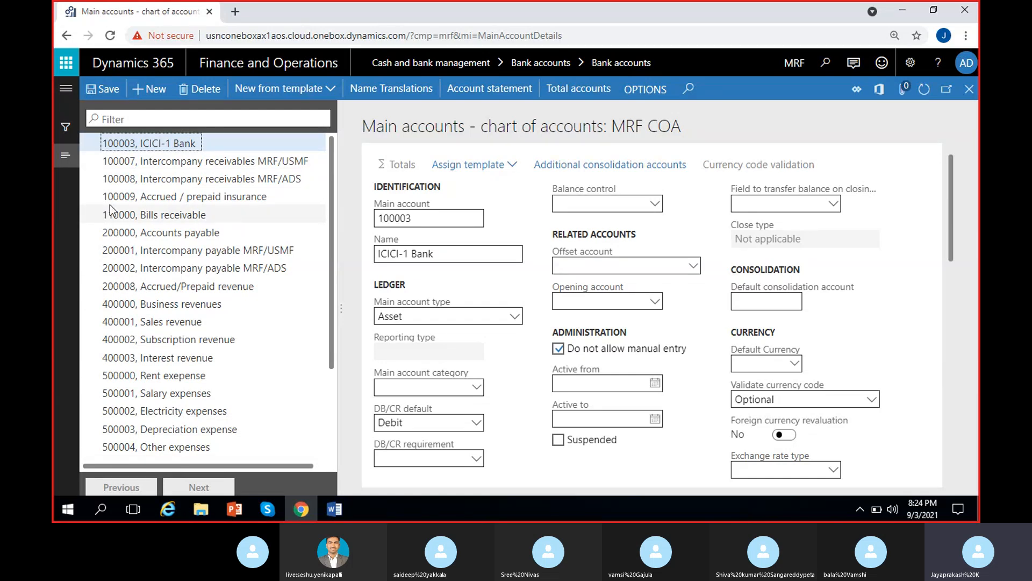
# - Save the main account, return to the new bank account record, and set its main account to 100003
pyautogui.click(114, 91)
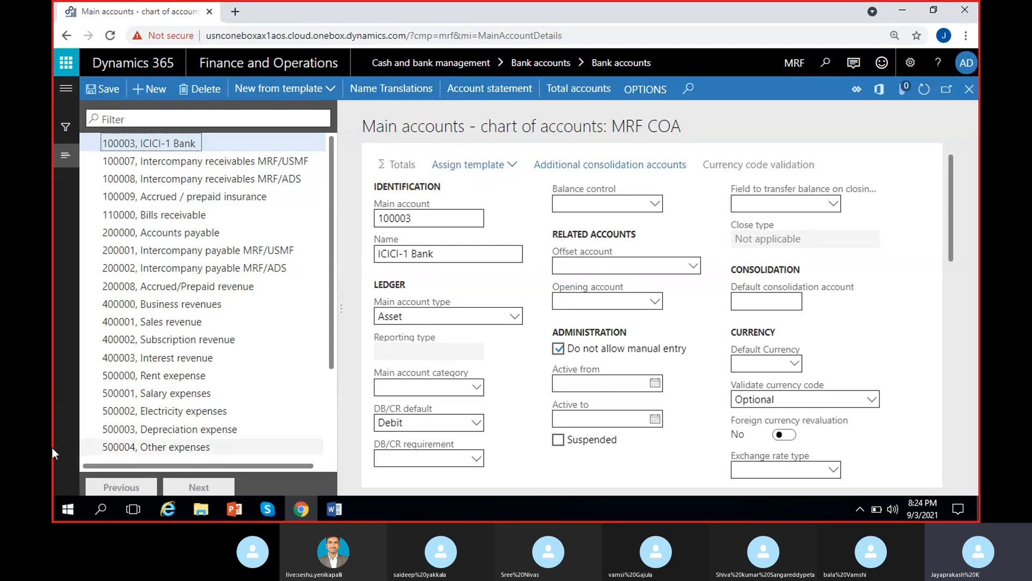
pyautogui.click(973, 97)
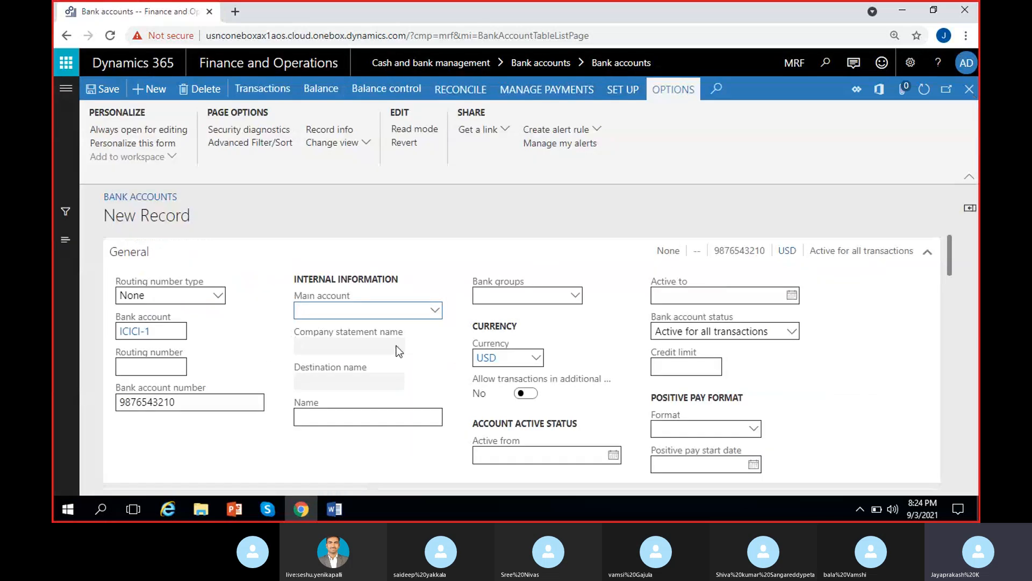
pyautogui.write('100003')
pyautogui.click(436, 312)
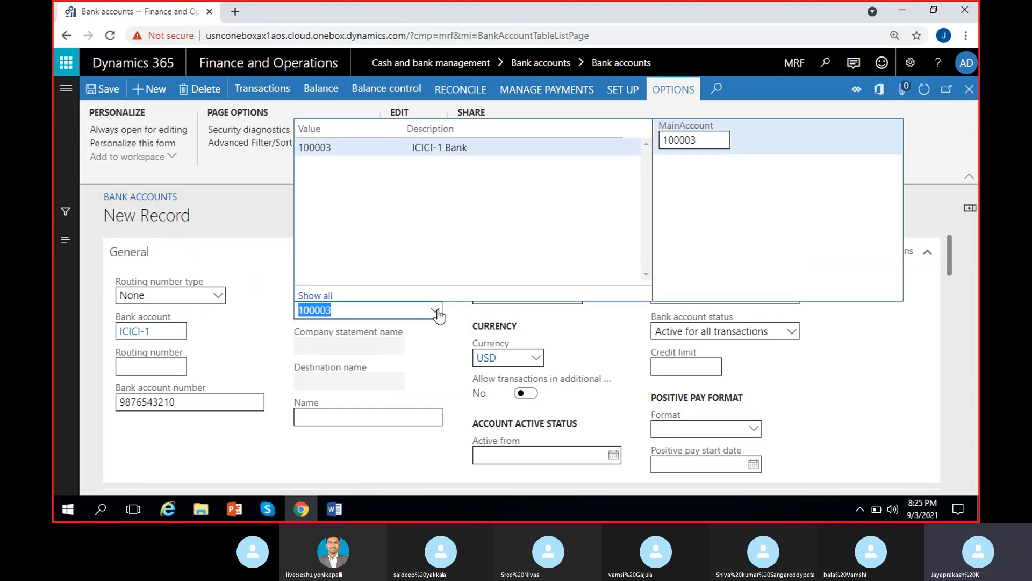
pyautogui.click(260, 309)
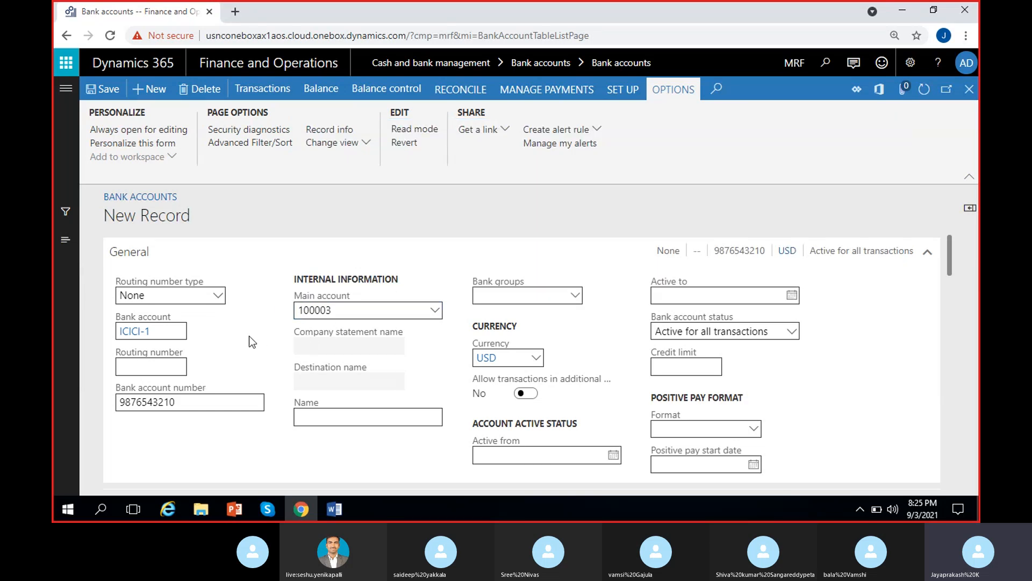
# - Name the bank account ICICI - Hyderabad-210 and save the record
pyautogui.click(320, 417)
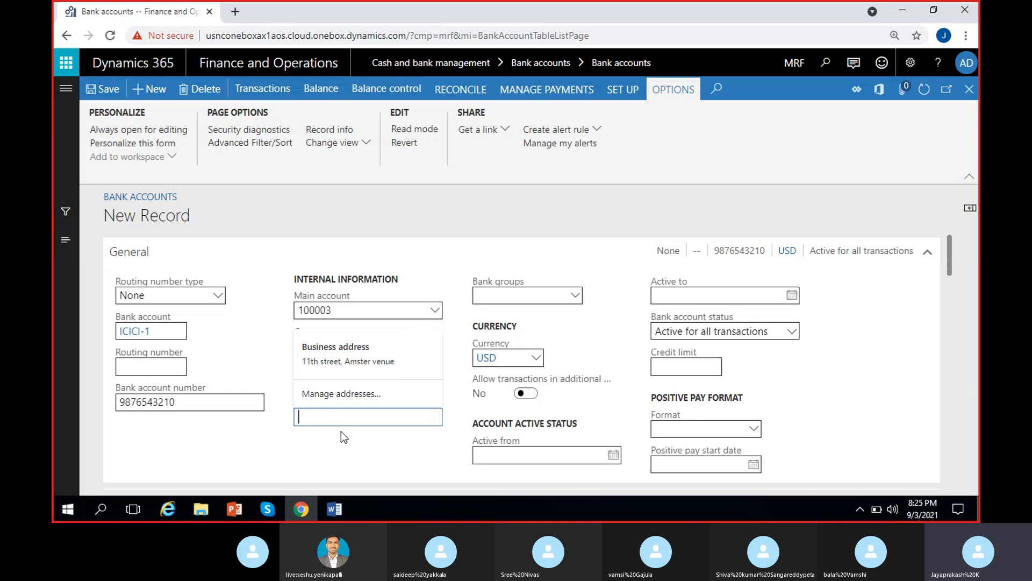
pyautogui.click(301, 432)
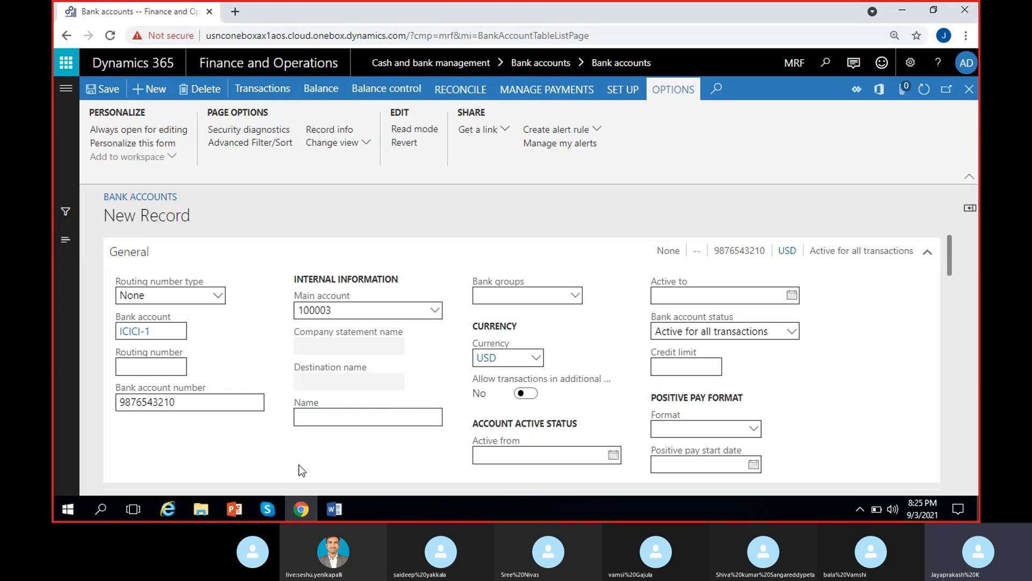
pyautogui.click(341, 417)
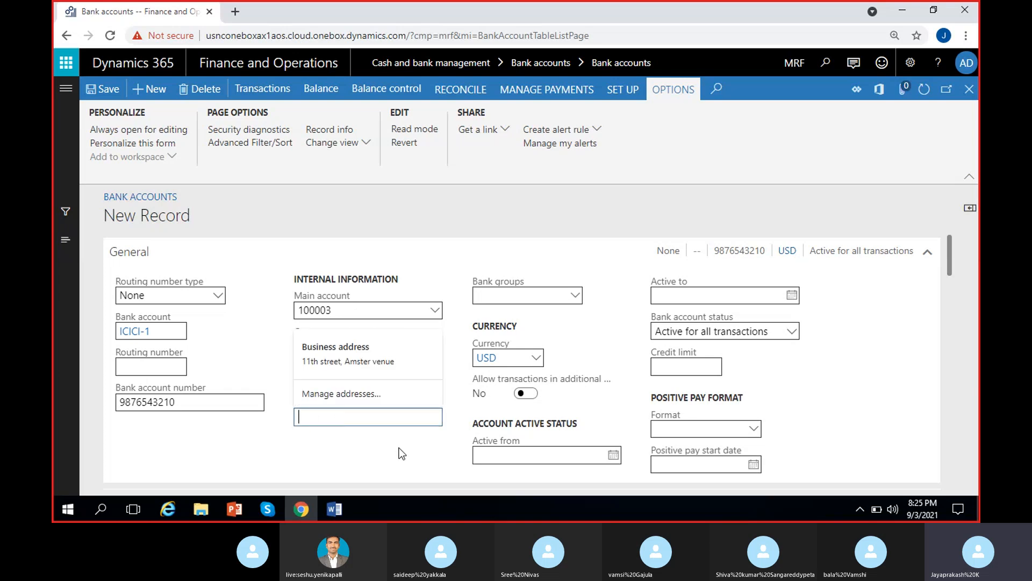
pyautogui.write('I')
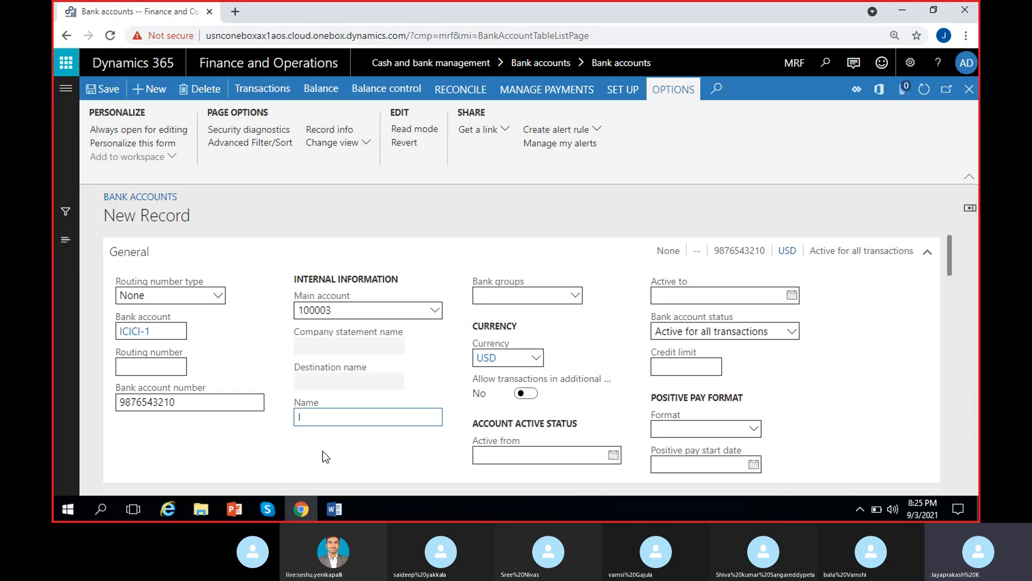
pyautogui.write('CICI - Hyderabad-210')
pyautogui.click(363, 463)
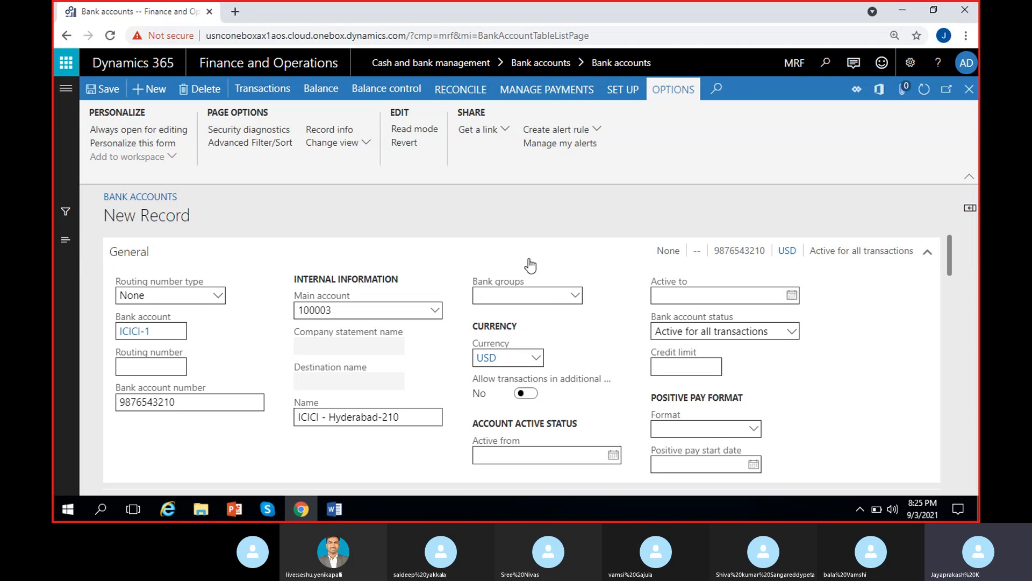
pyautogui.click(574, 298)
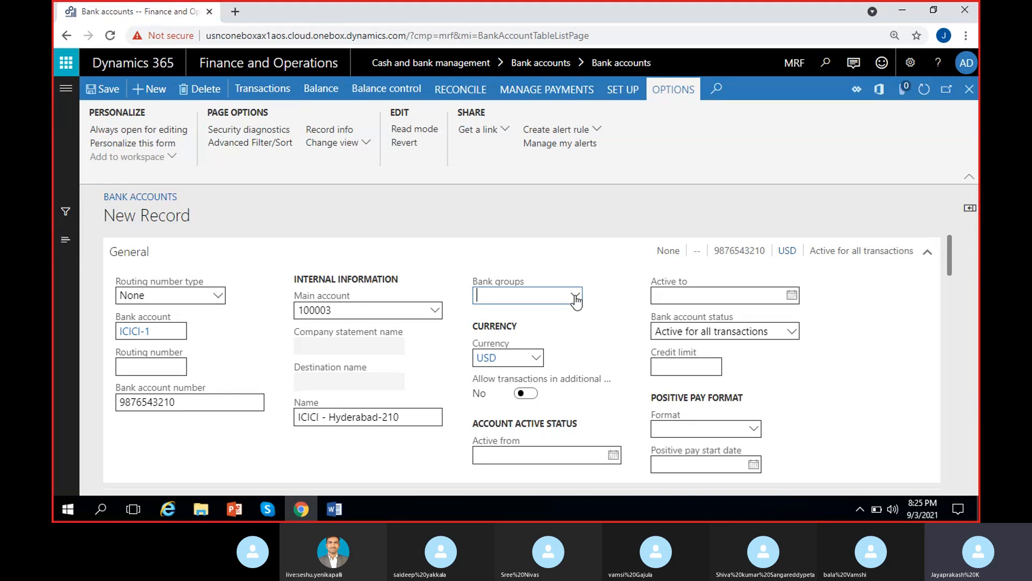
pyautogui.click(612, 291)
pyautogui.click(105, 92)
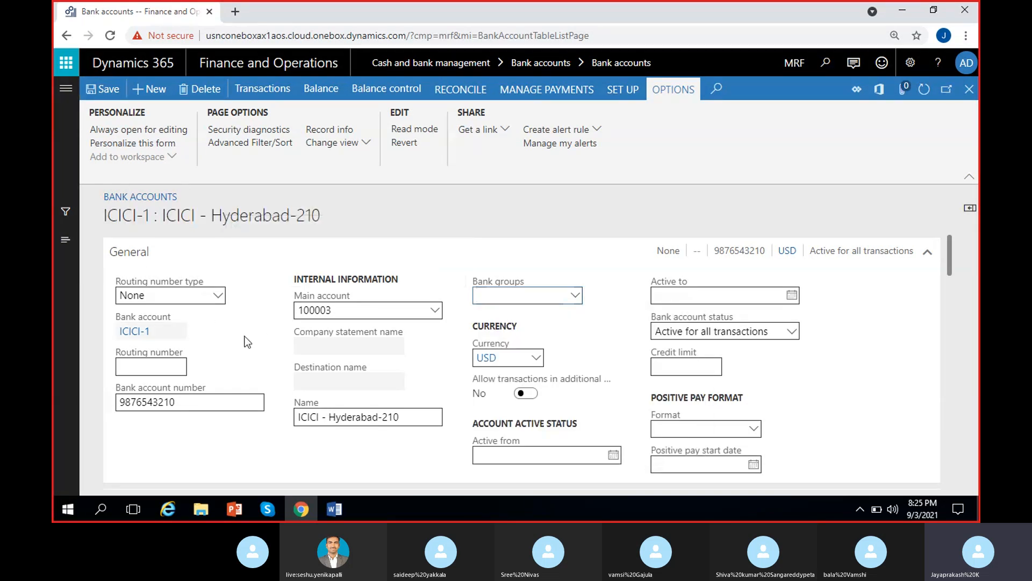
pyautogui.tripleClick(122, 215)
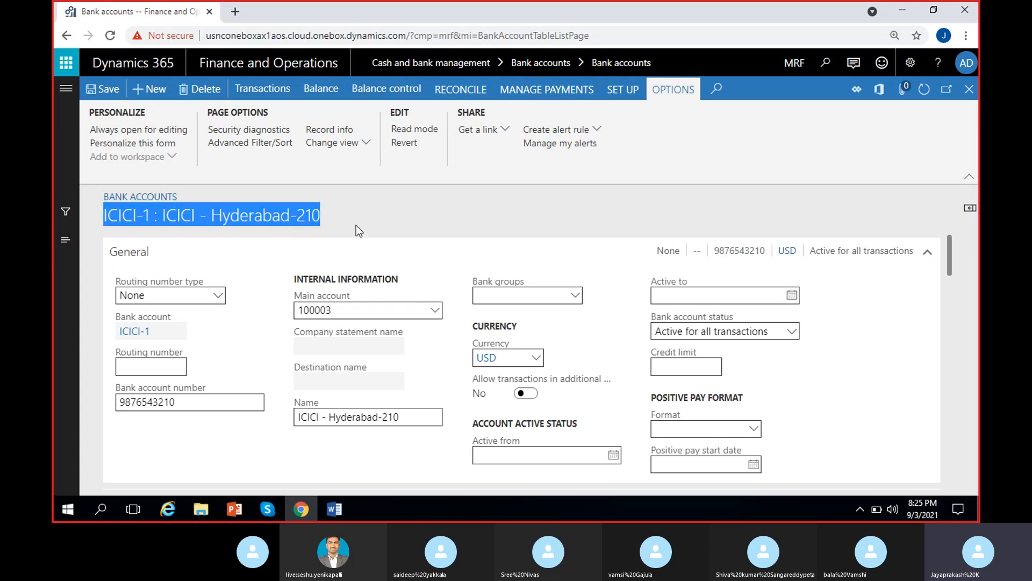
pyautogui.click(334, 218)
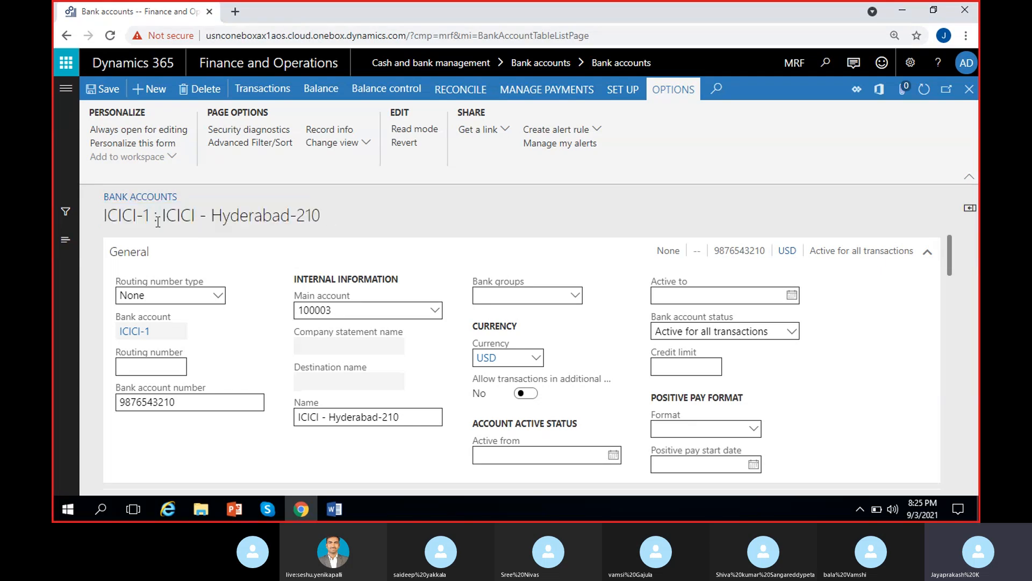
# - Assign the ICICI bank group to the bank account and allow transactions in additional currencies
pyautogui.click(575, 298)
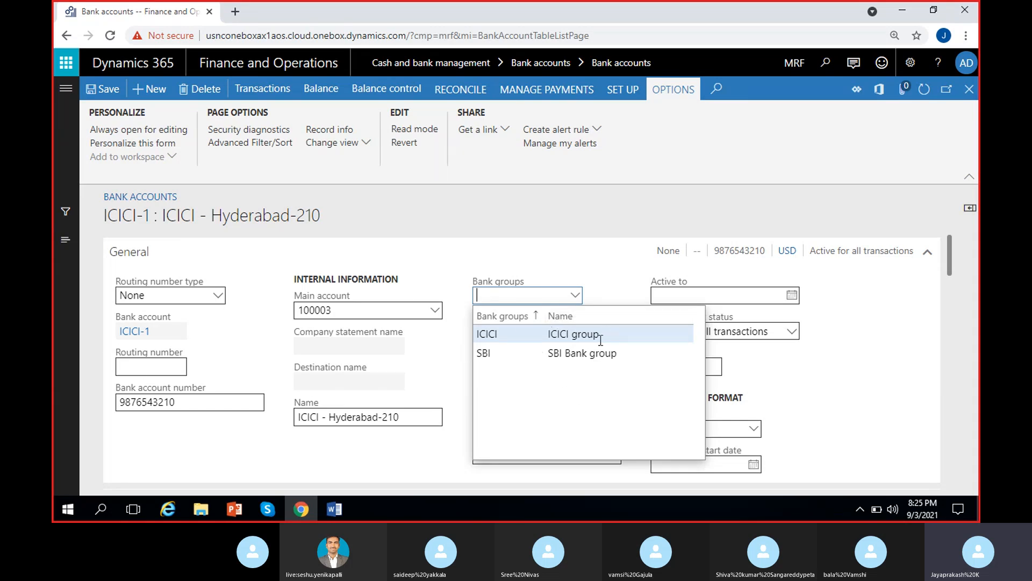
pyautogui.click(555, 335)
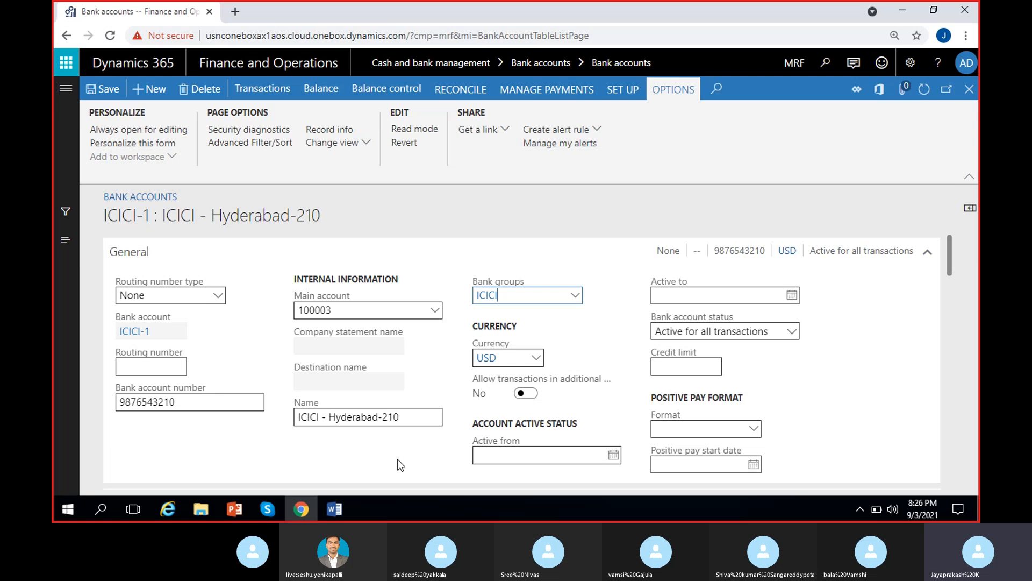
pyautogui.click(527, 394)
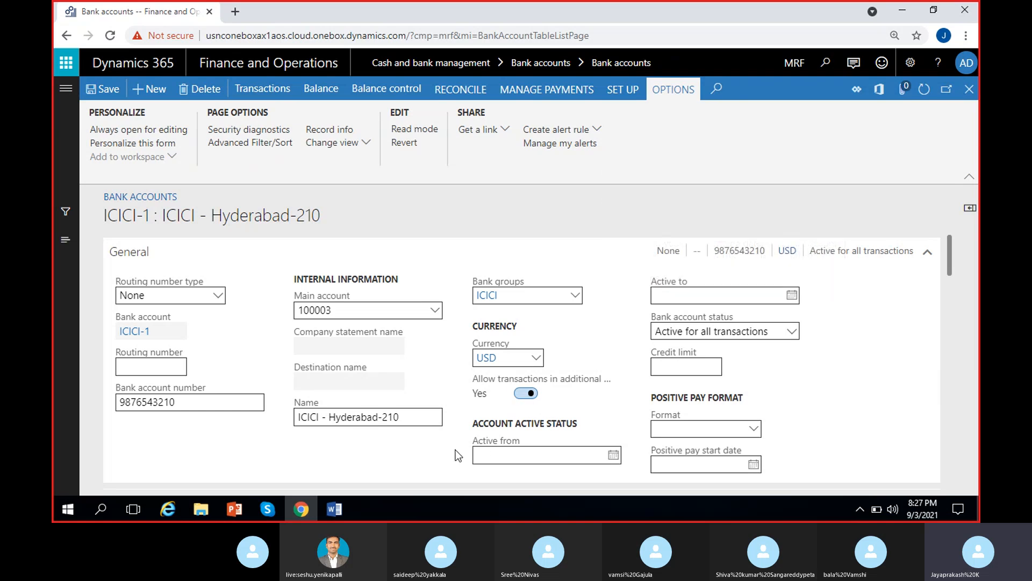
# - Try 9/30/2021 as the bank account's active-to date, and clear the date again
pyautogui.click(613, 455)
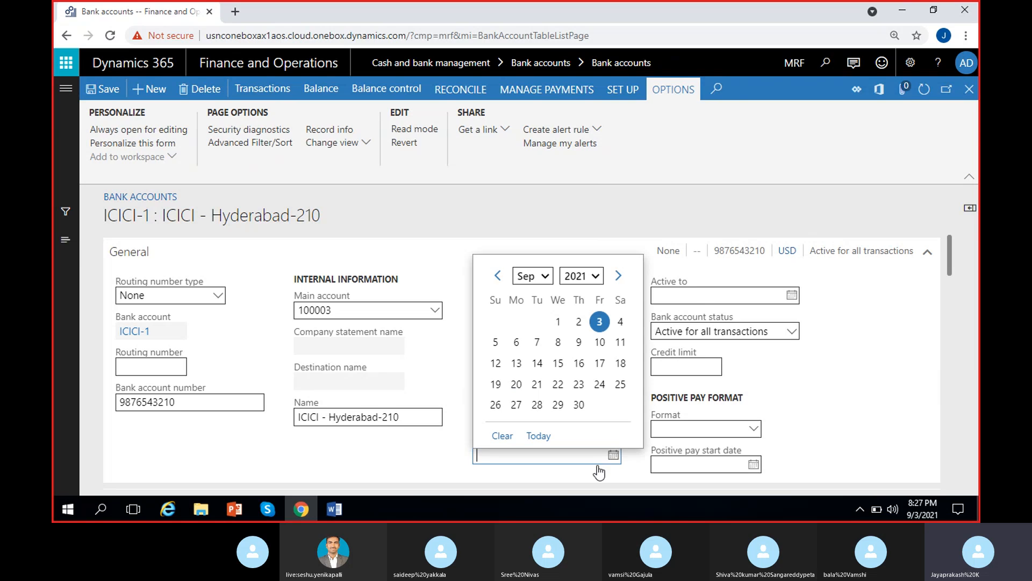
pyautogui.click(795, 299)
pyautogui.click(796, 301)
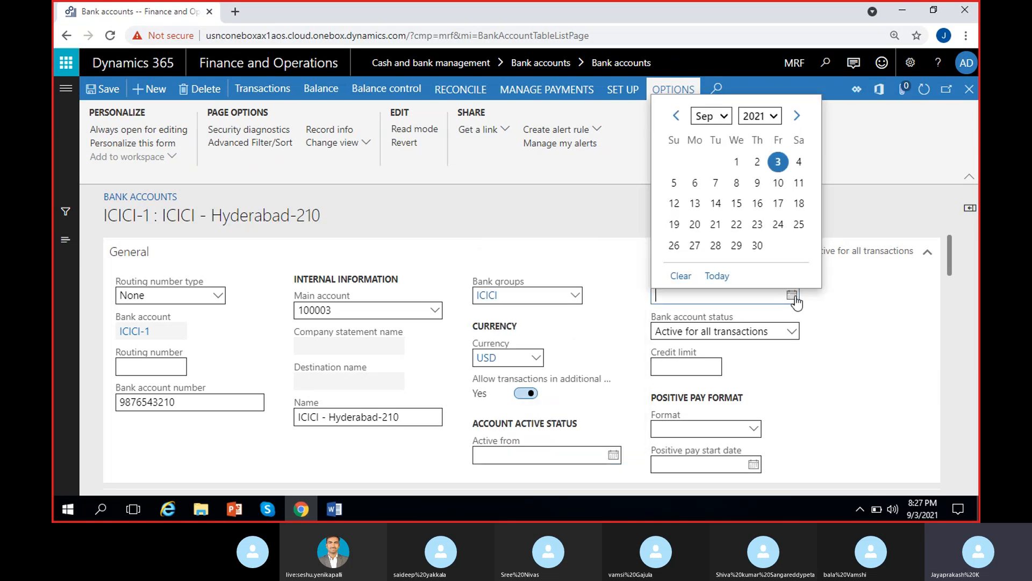
pyautogui.click(765, 252)
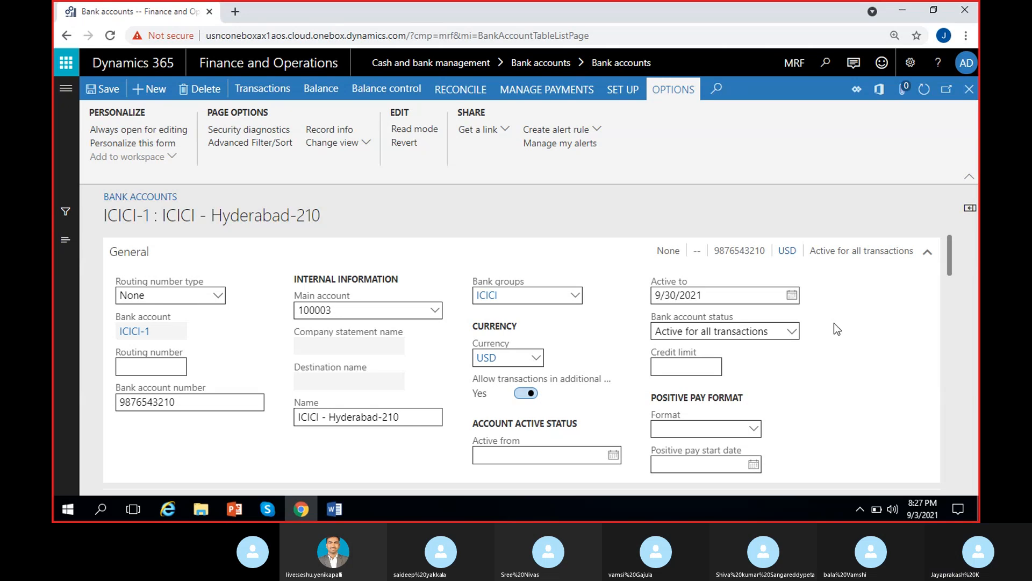
pyautogui.click(723, 295)
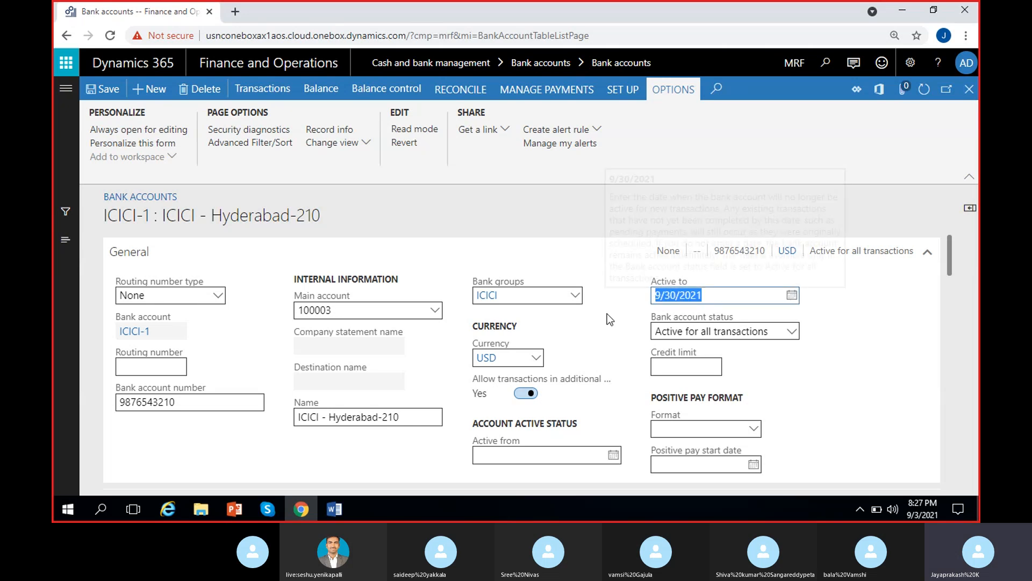
pyautogui.press('BackSpace')
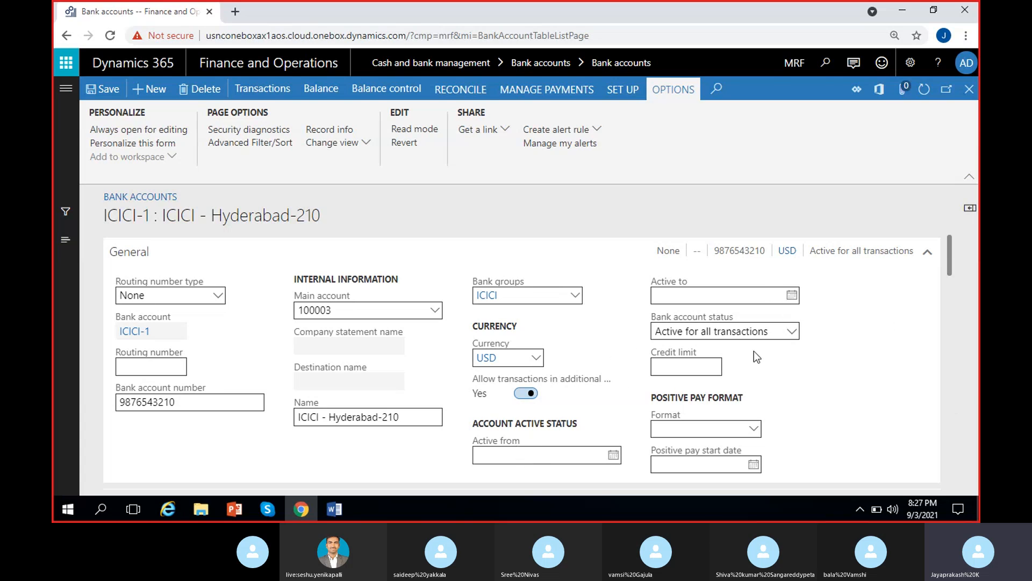
pyautogui.scroll(-1, 561, 416)
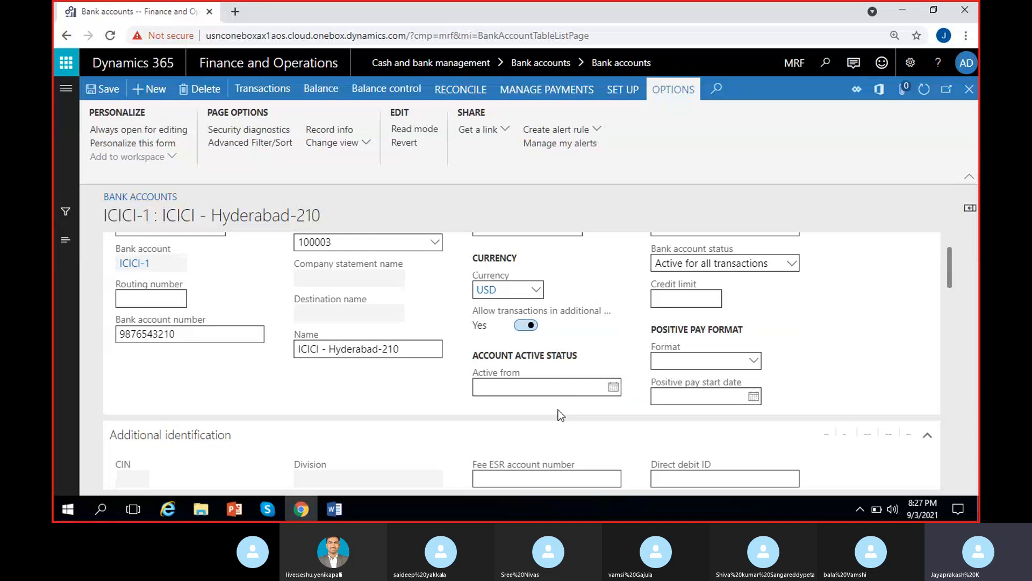
pyautogui.scroll(1, 588, 392)
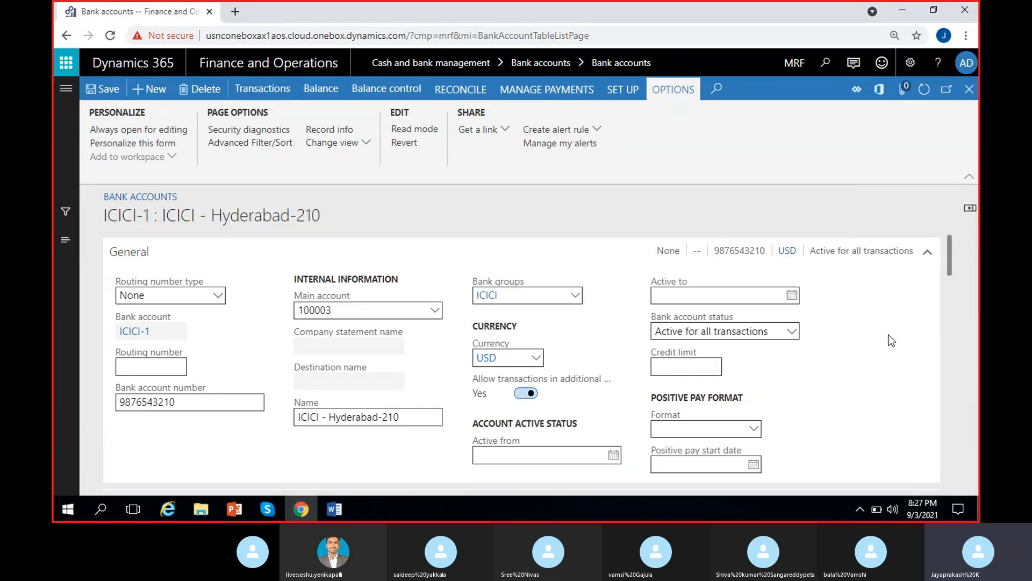
# - Try the bank account status Inactive for all transactions, and return it to Active for all transactions
pyautogui.click(792, 332)
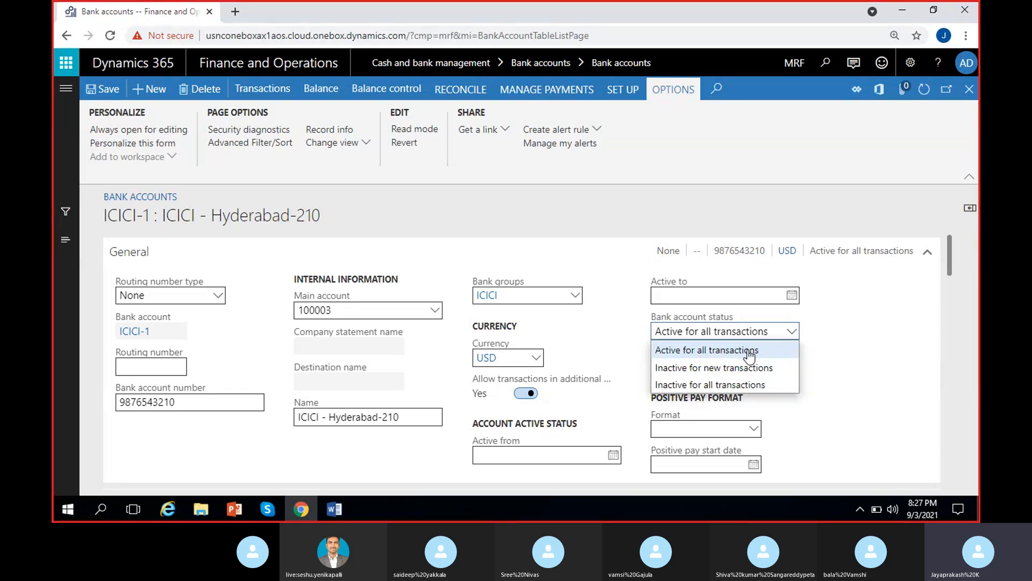
pyautogui.click(722, 352)
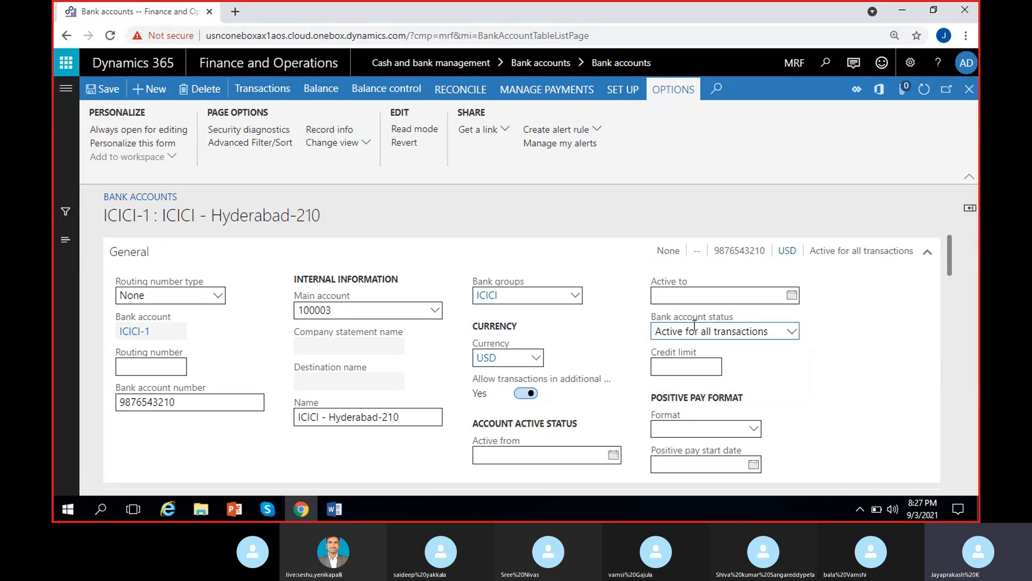
pyautogui.click(788, 335)
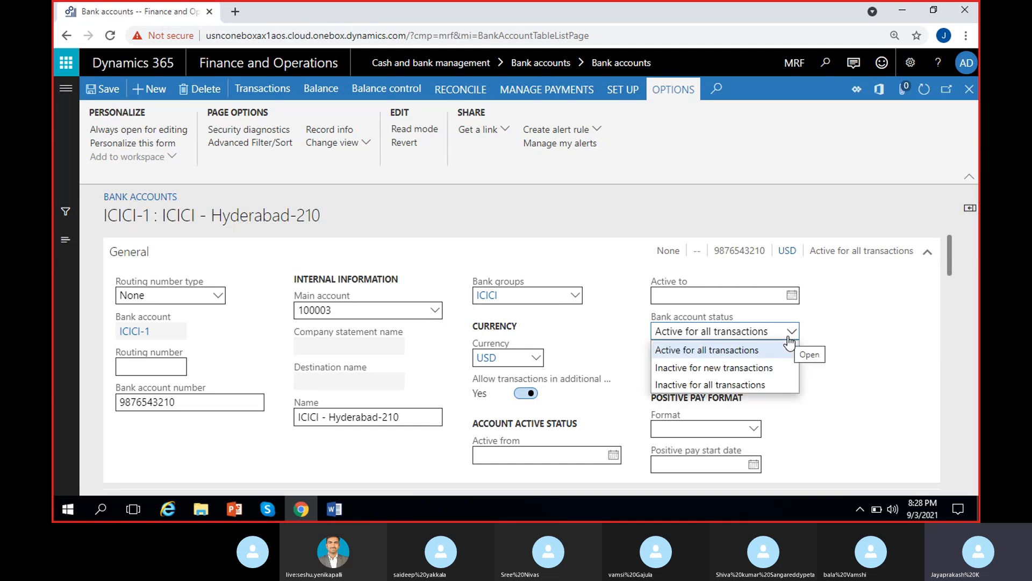
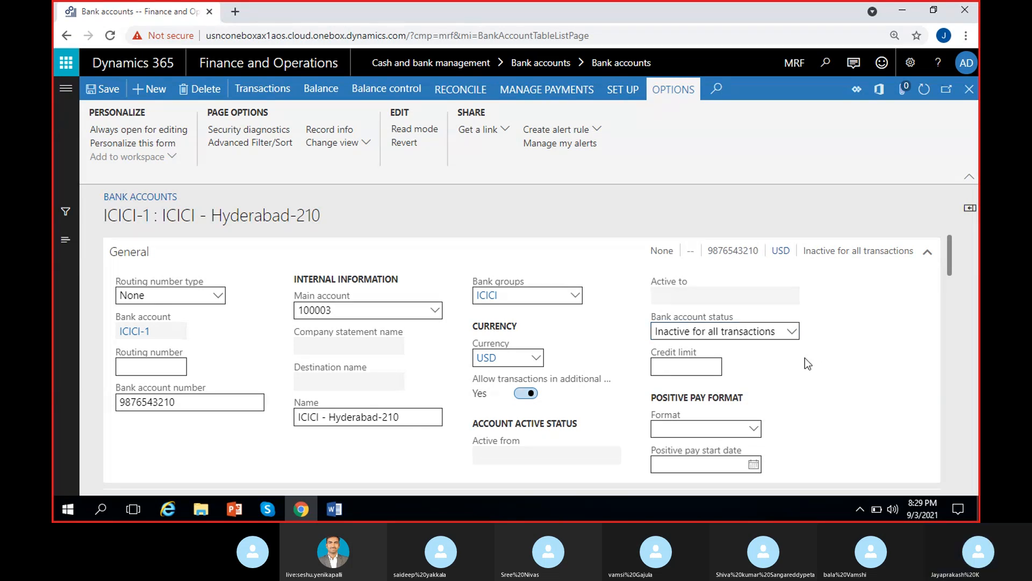
pyautogui.click(792, 331)
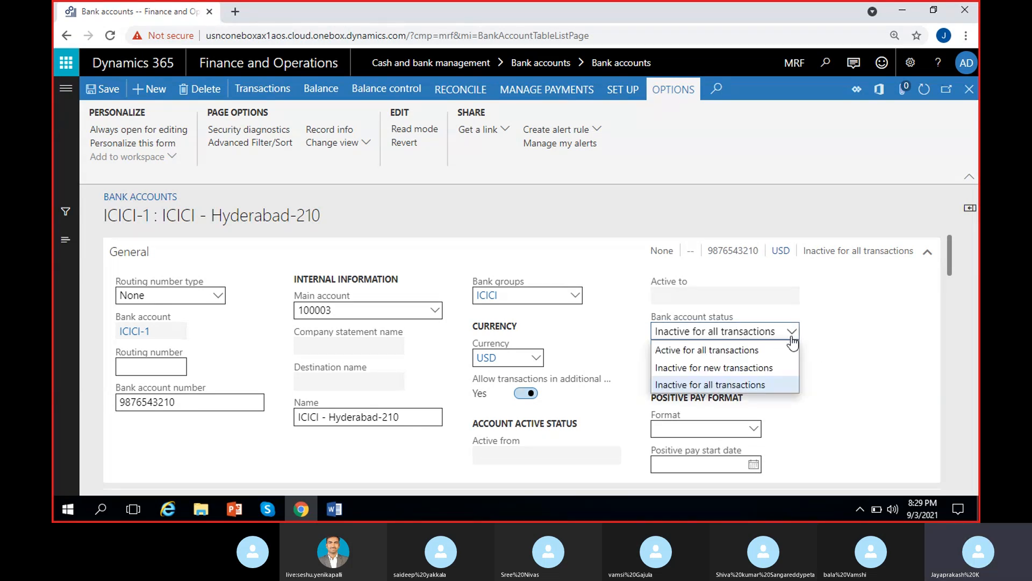
pyautogui.click(742, 348)
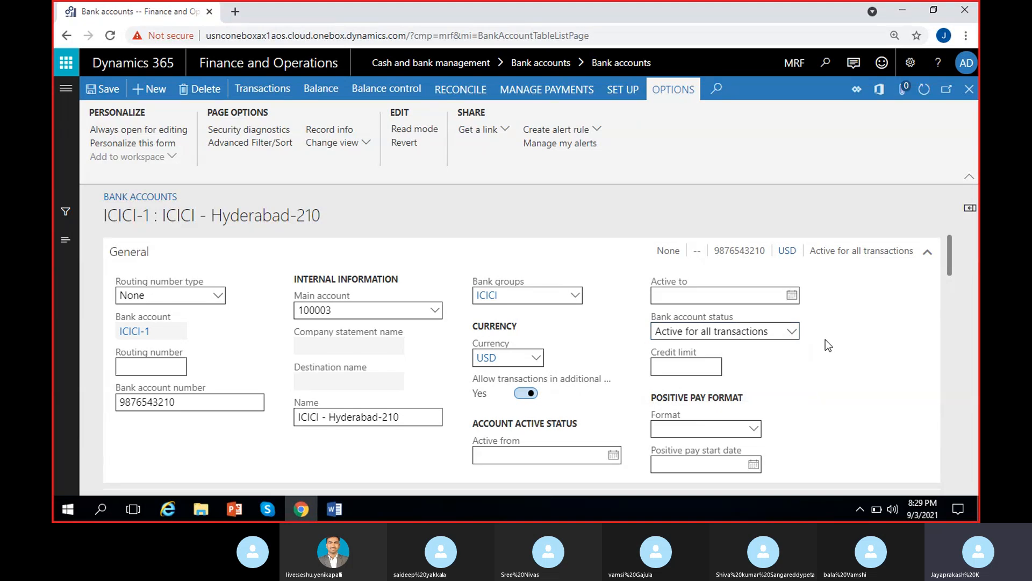
pyautogui.click(791, 331)
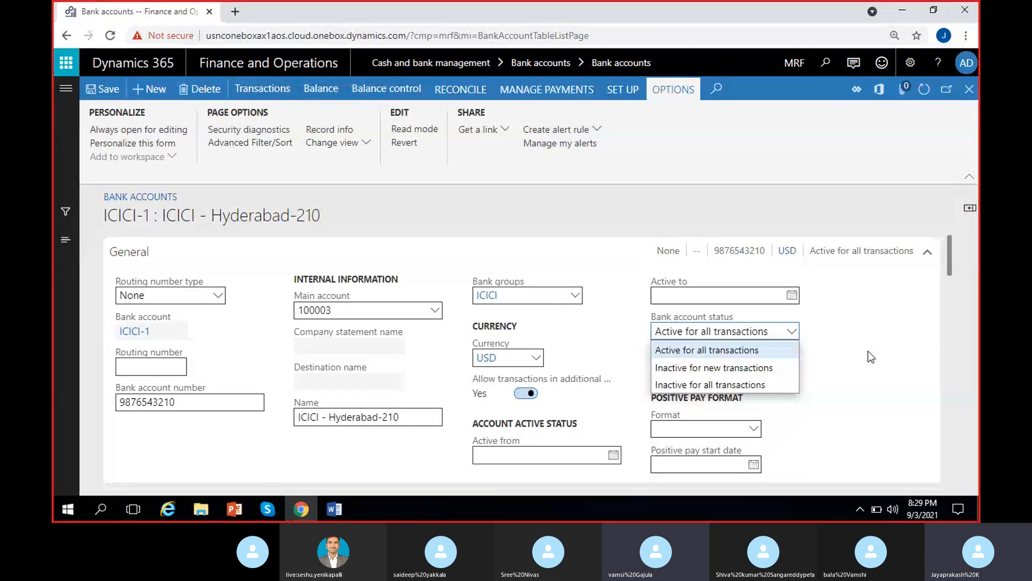
pyautogui.click(764, 385)
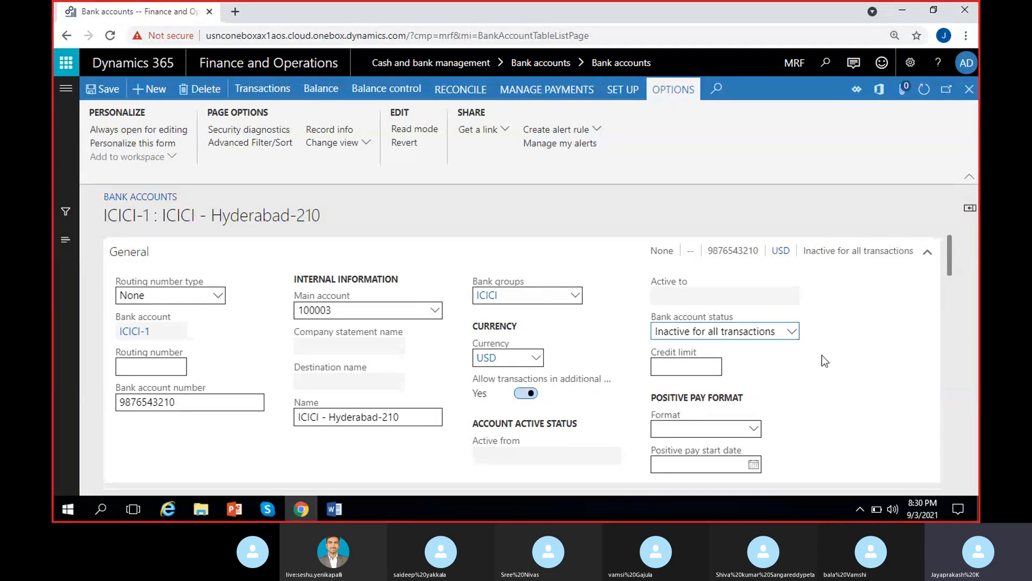
pyautogui.click(760, 334)
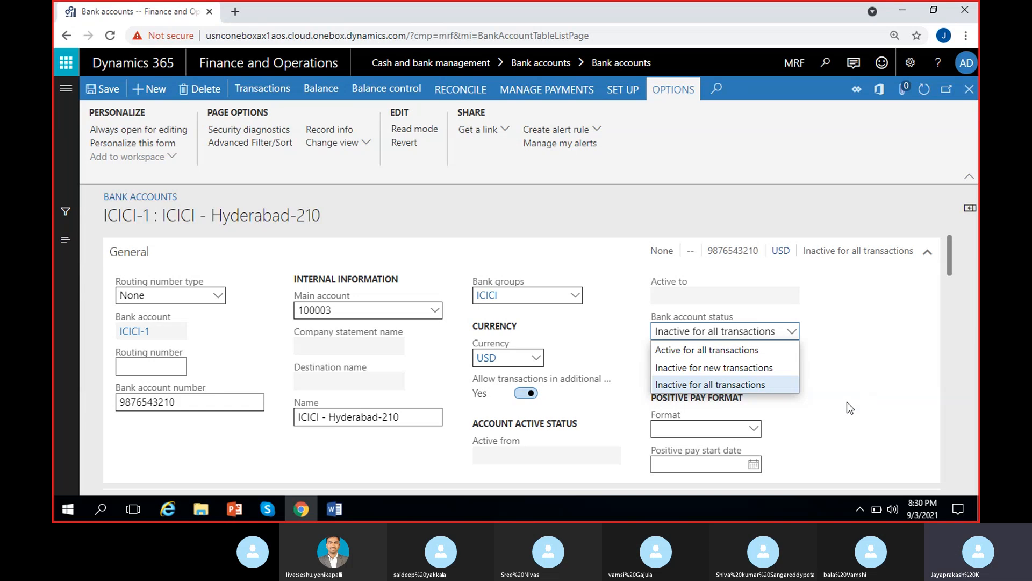
pyautogui.click(749, 350)
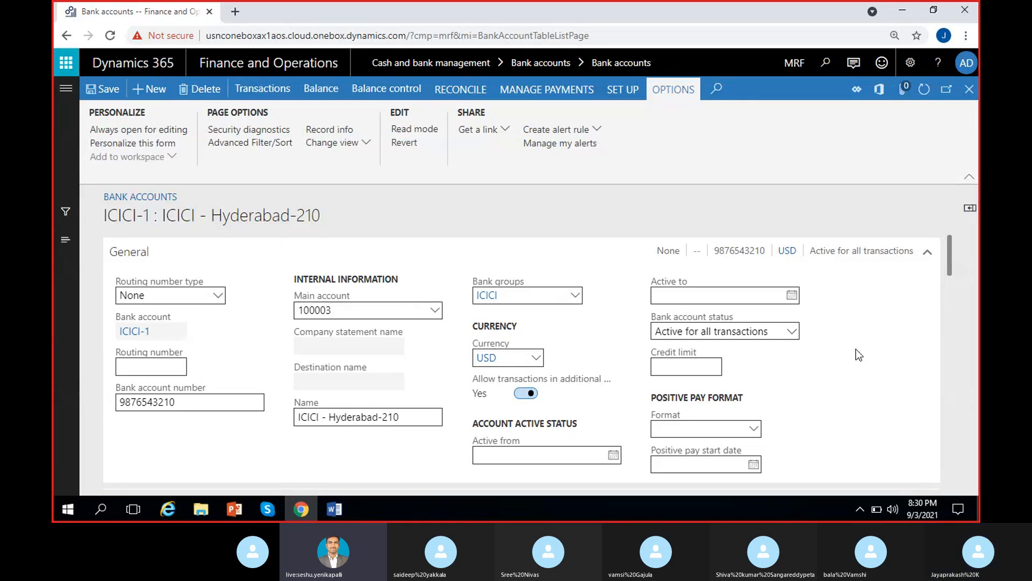
pyautogui.click(792, 332)
pyautogui.click(718, 353)
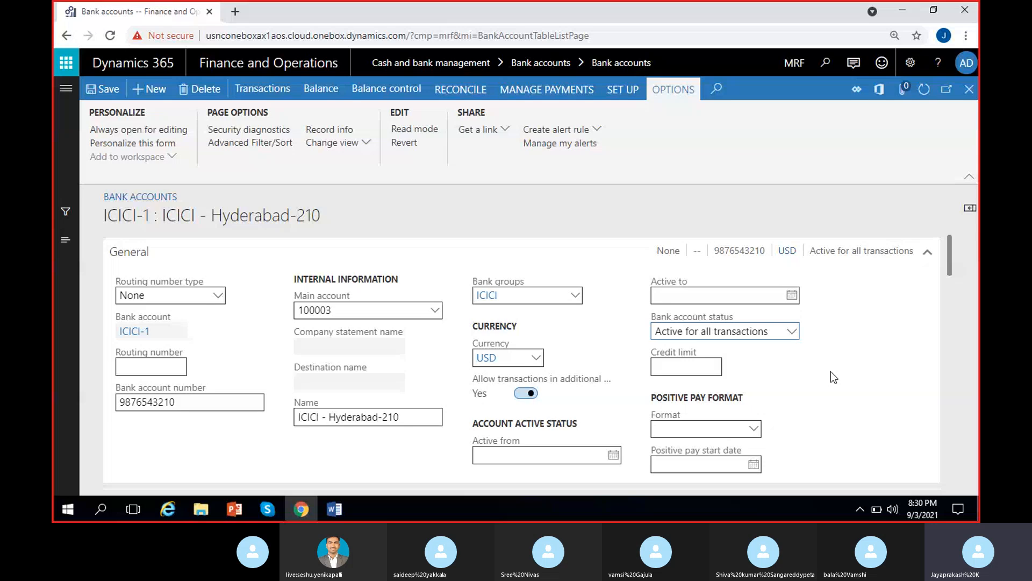
# - Set the bank account's credit limit to -50,000
pyautogui.click(661, 368)
pyautogui.click(679, 369)
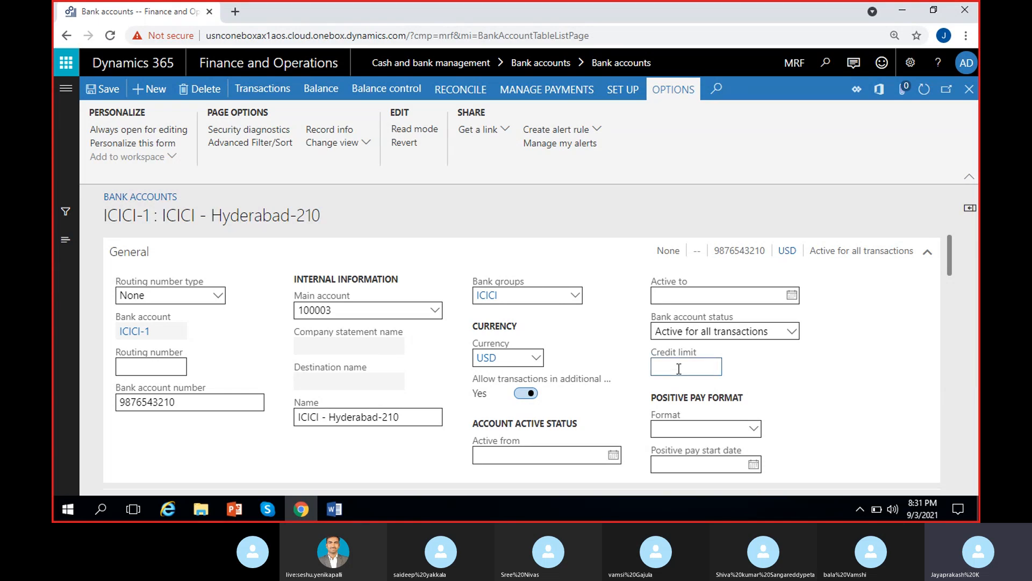
pyautogui.write('-50000')
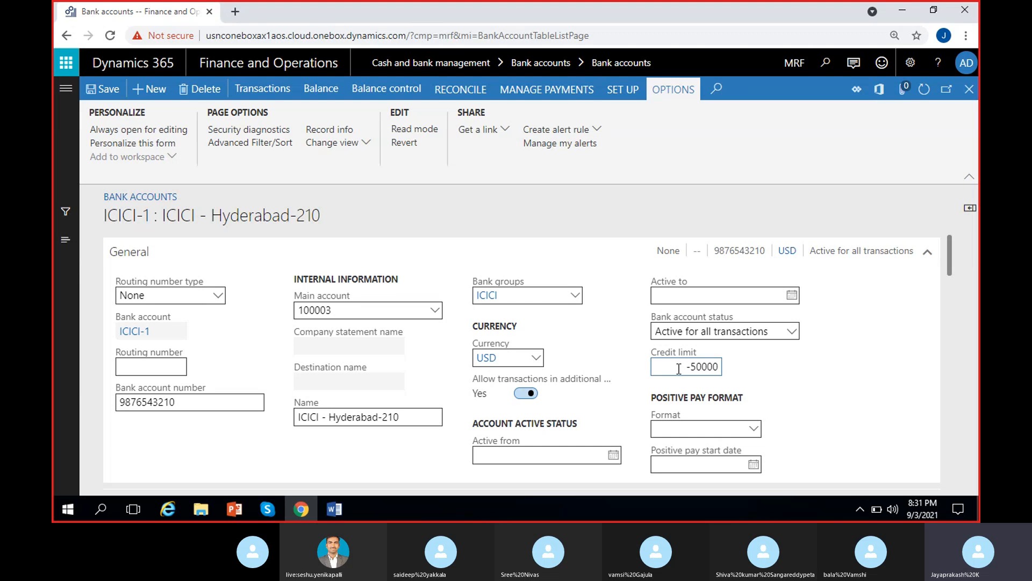
pyautogui.click(819, 391)
pyautogui.click(791, 387)
# - Look up the available positive pay formats for the bank account without choosing one
pyautogui.scroll(-1, 733, 401)
pyautogui.scroll(1, 699, 387)
pyautogui.click(755, 429)
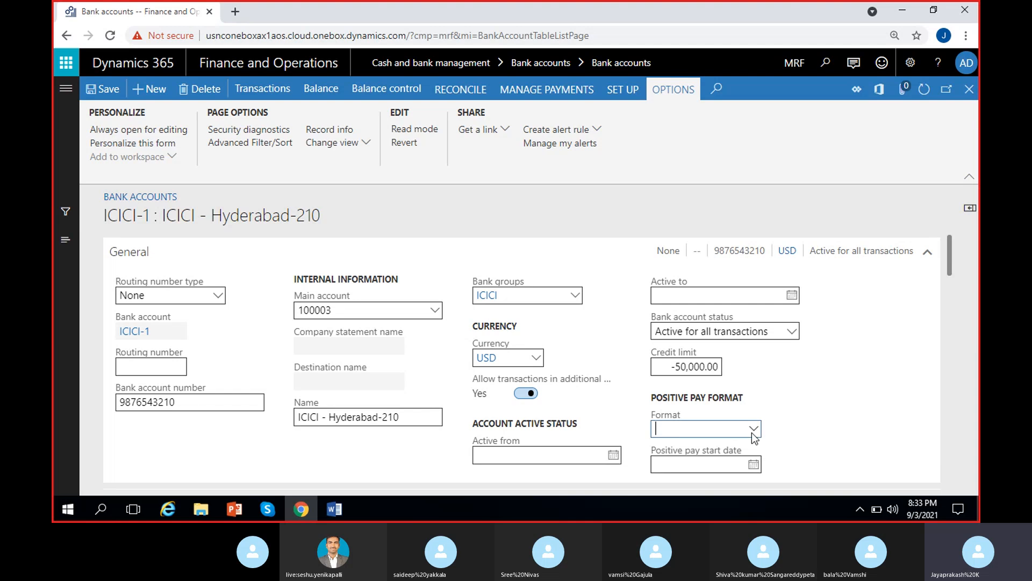
pyautogui.click(754, 428)
pyautogui.click(825, 452)
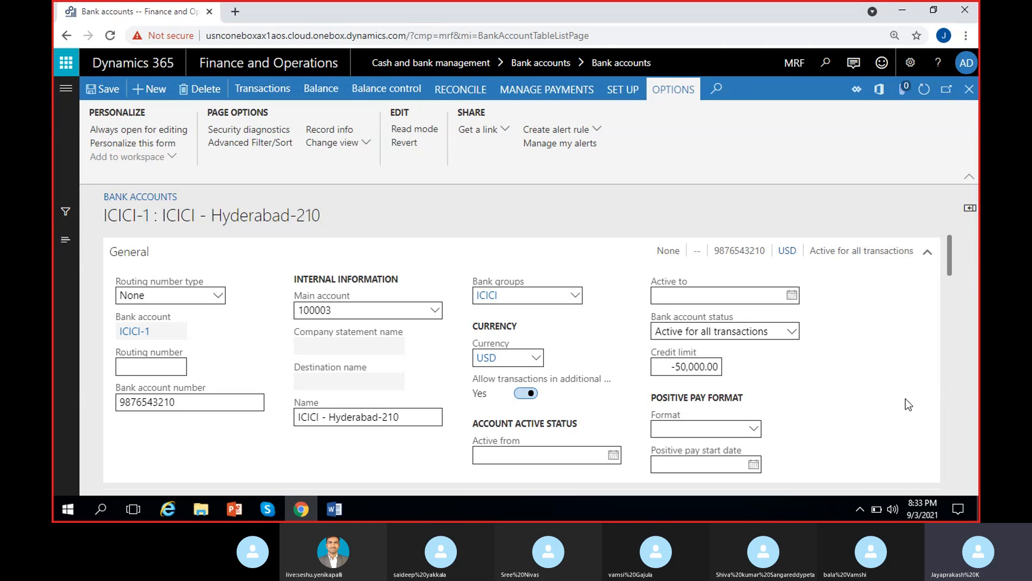
pyautogui.scroll(-1, 906, 398)
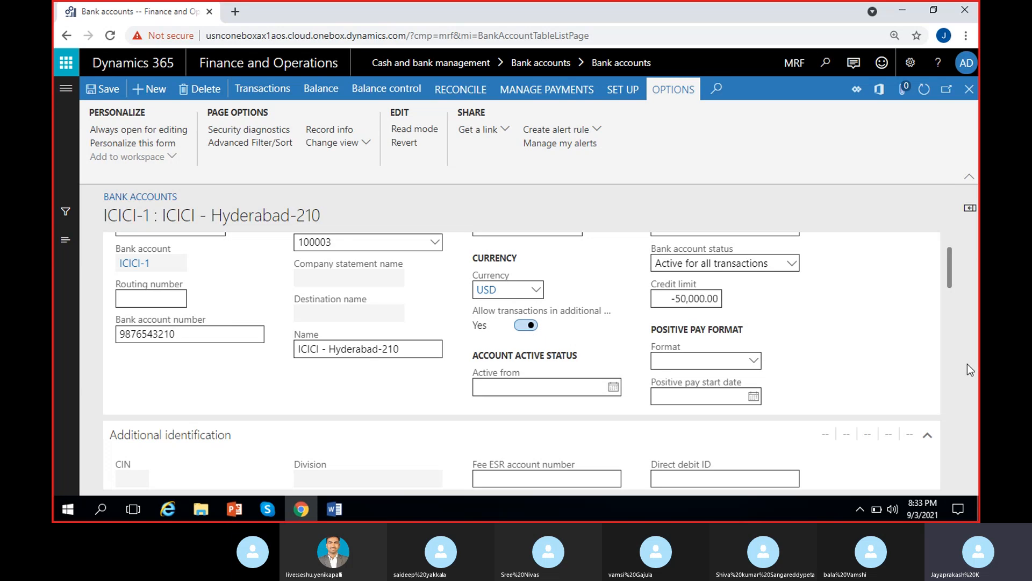
pyautogui.scroll(1, 948, 369)
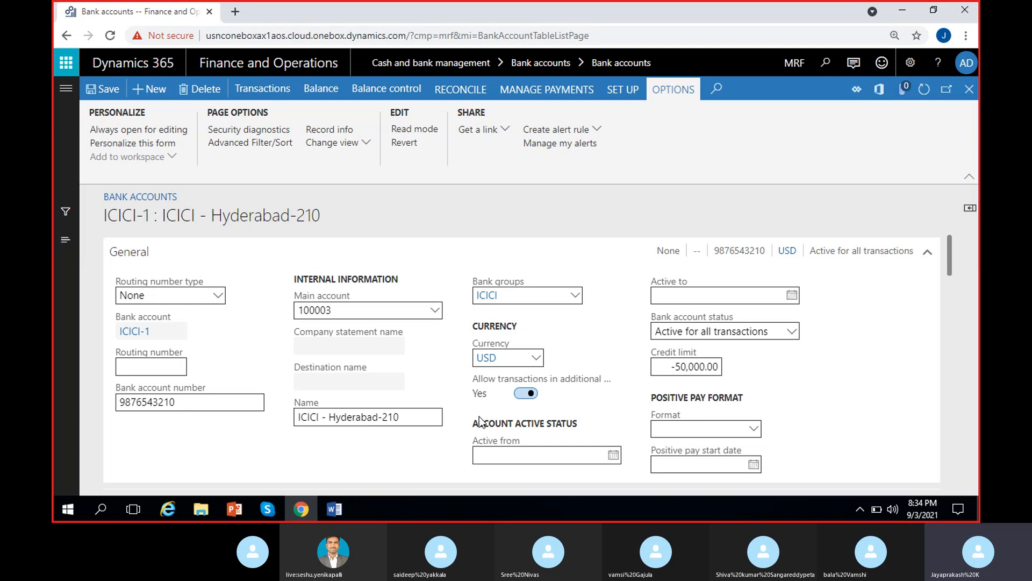
# - Examine the bank account's additional identification fields, including SWIFT code, IBAN, company ID, sort code and ESR
pyautogui.scroll(-3, 480, 421)
pyautogui.scroll(-1, 425, 406)
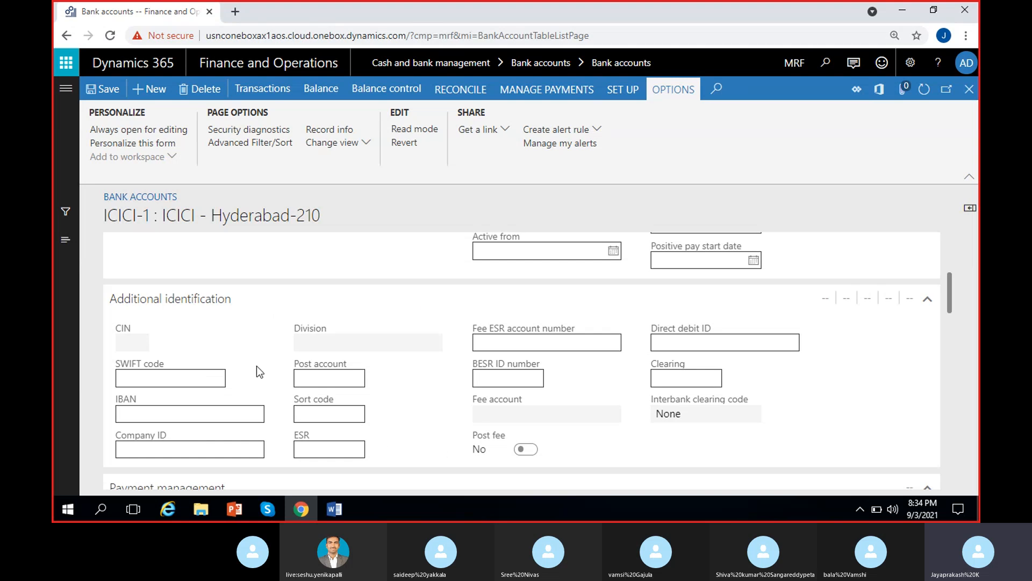
pyautogui.click(197, 376)
pyautogui.click(195, 413)
pyautogui.click(164, 451)
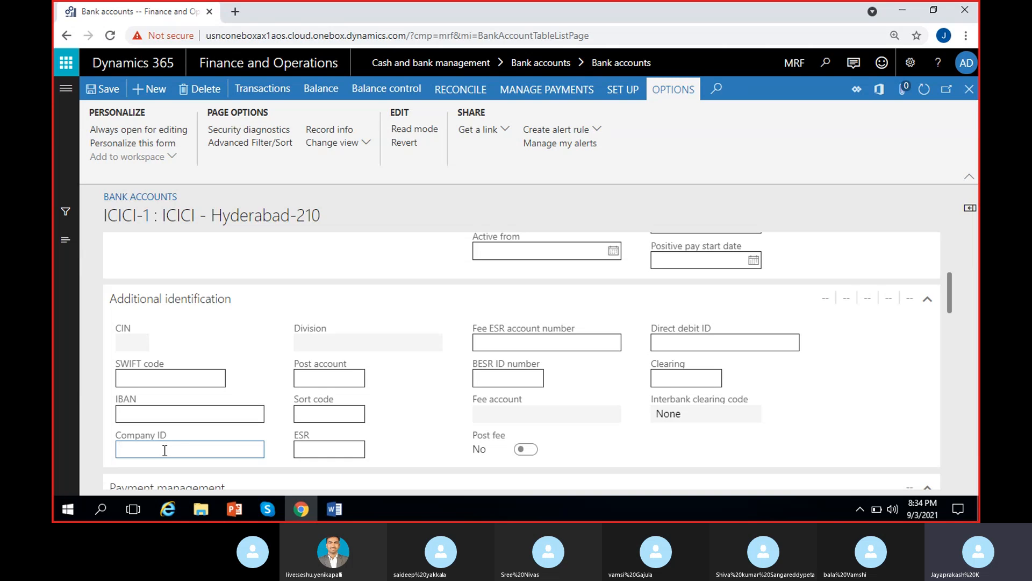
pyautogui.click(421, 420)
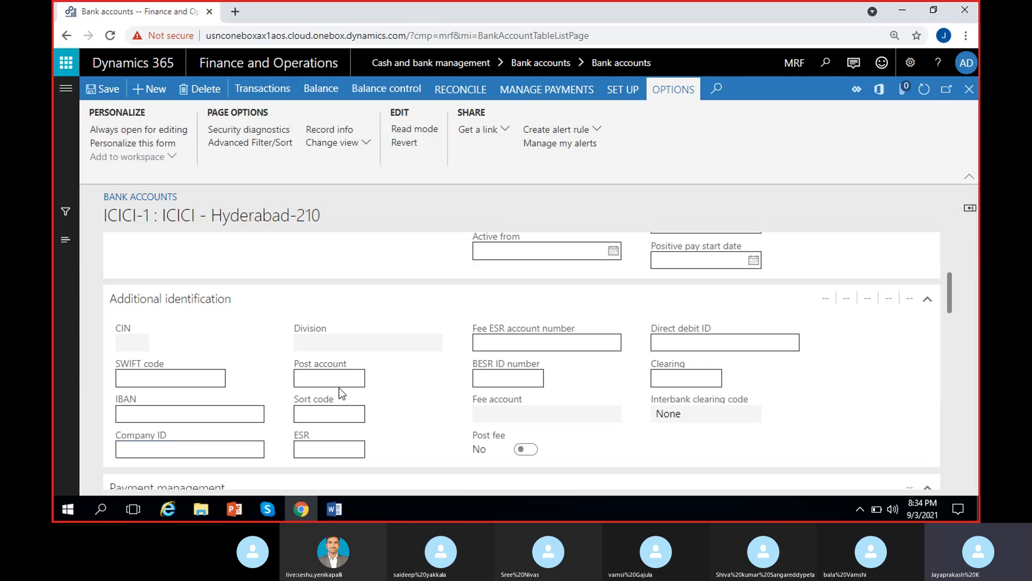
pyautogui.moveTo(321, 405)
pyautogui.moveTo(314, 437)
pyautogui.scroll(-1, 663, 437)
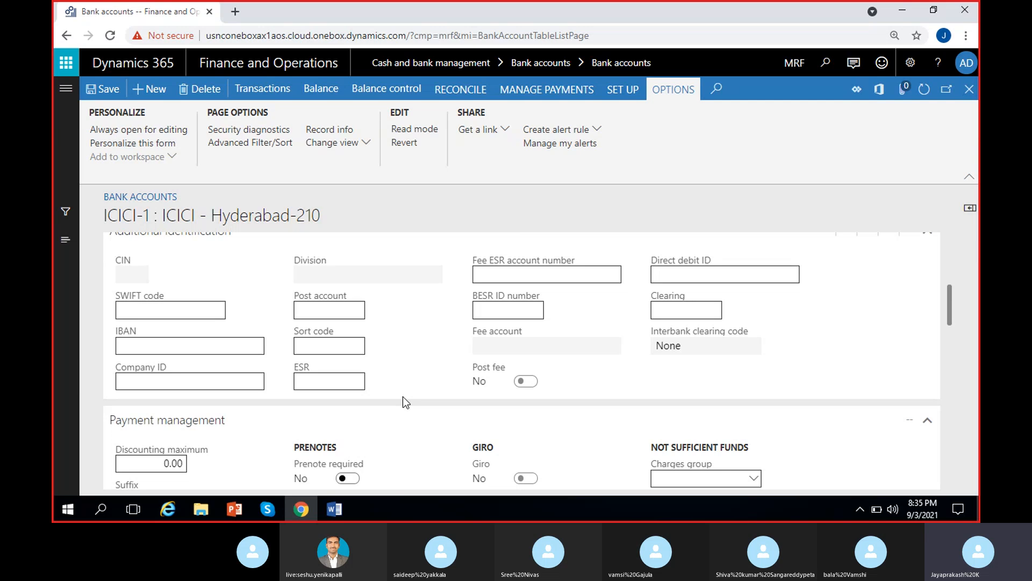
pyautogui.scroll(1, 407, 371)
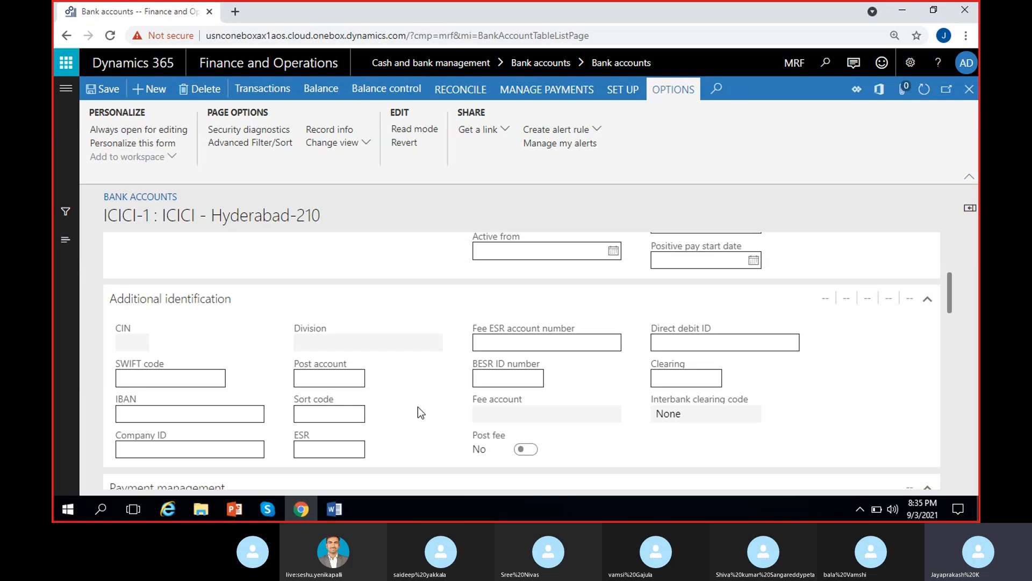
# - Examine the payment management fields for discounting maximum, suffix, drawer, prenotes and giro
pyautogui.scroll(-3, 420, 413)
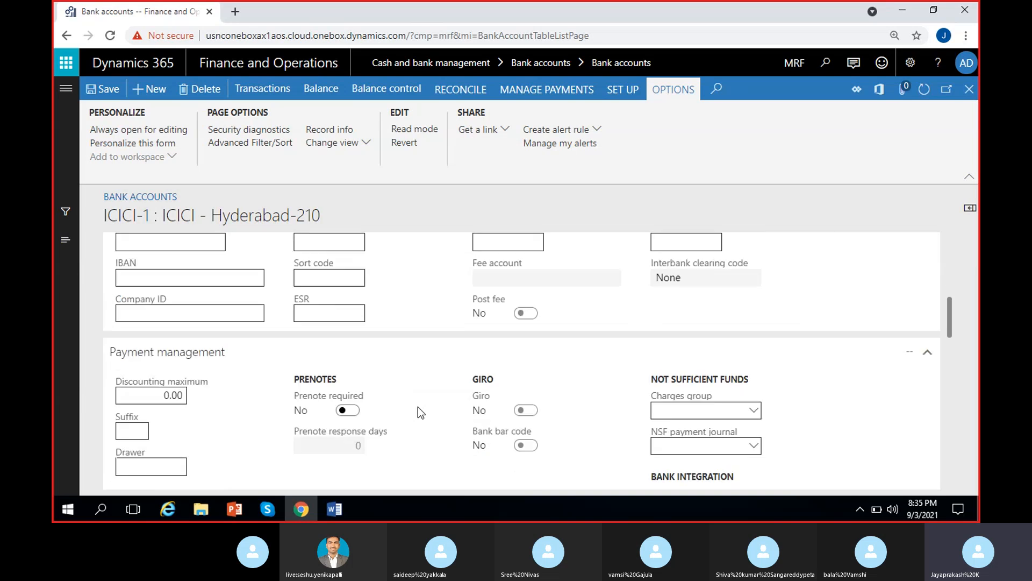
pyautogui.scroll(-1, 420, 413)
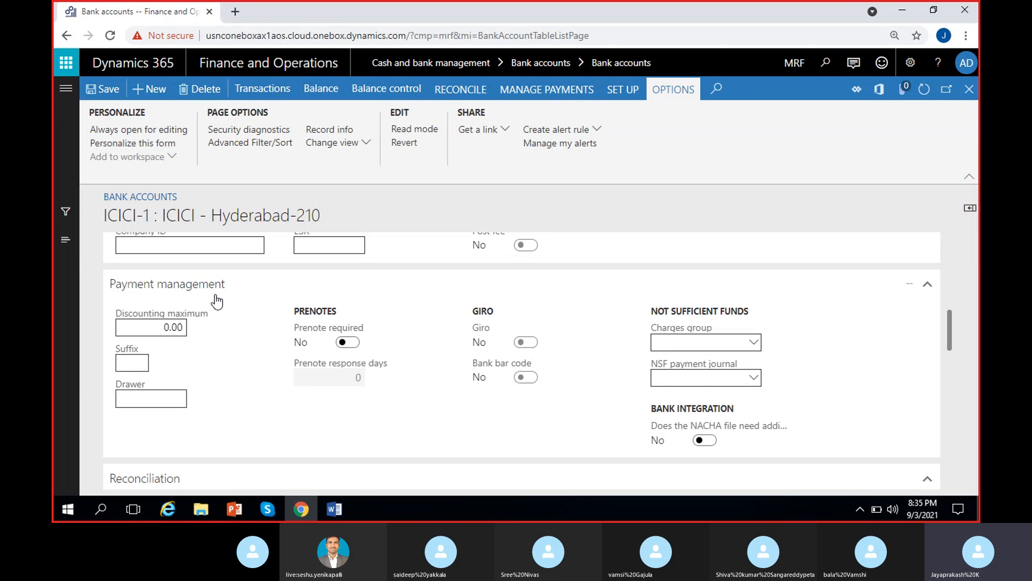
pyautogui.moveTo(189, 315)
pyautogui.click(139, 398)
pyautogui.click(163, 368)
pyautogui.moveTo(135, 347)
pyautogui.moveTo(140, 383)
pyautogui.click(525, 379)
# - Look up the available charges groups and NSF payment journals for not sufficient funds
pyautogui.click(757, 342)
pyautogui.click(812, 348)
pyautogui.click(692, 378)
pyautogui.click(808, 369)
pyautogui.click(752, 344)
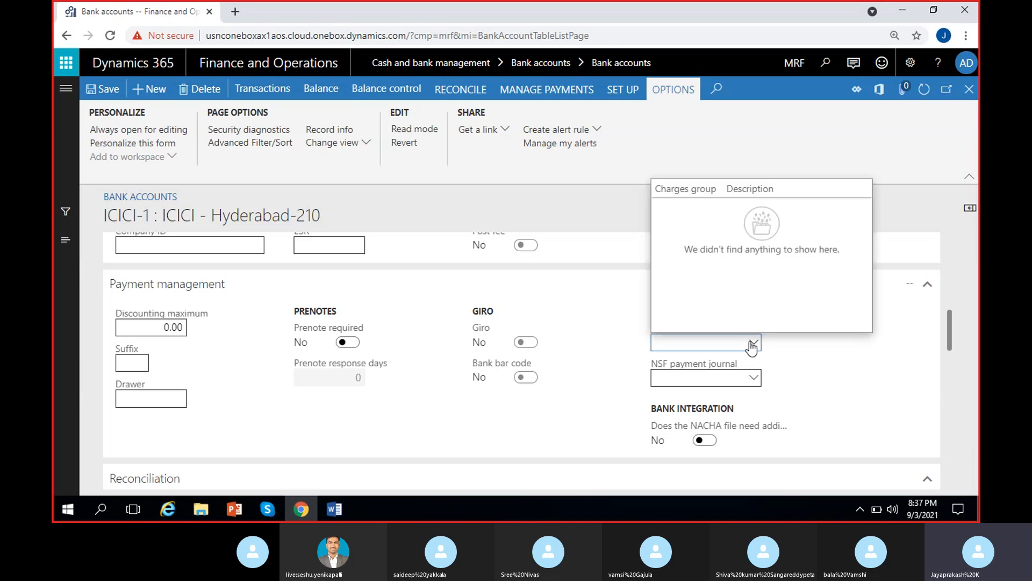
pyautogui.click(785, 363)
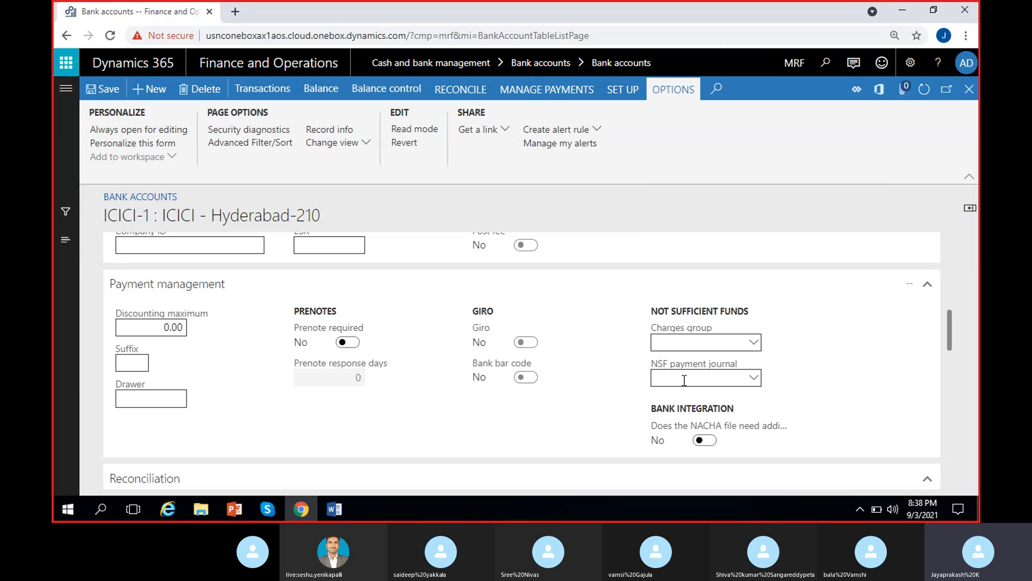
pyautogui.click(755, 378)
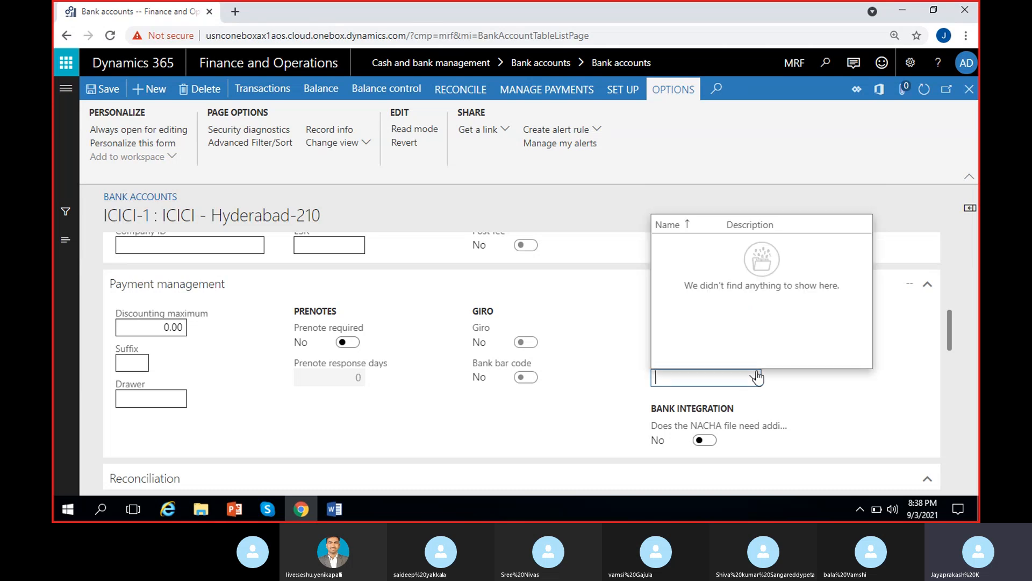
pyautogui.click(755, 377)
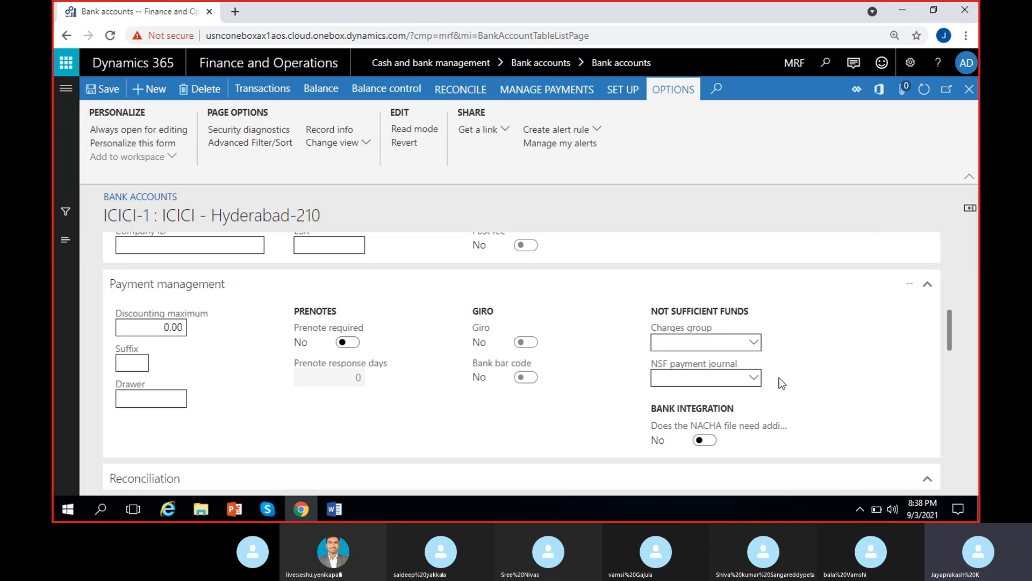
# - Look up the available NSF payment journals for the bank account without choosing one
pyautogui.click(754, 378)
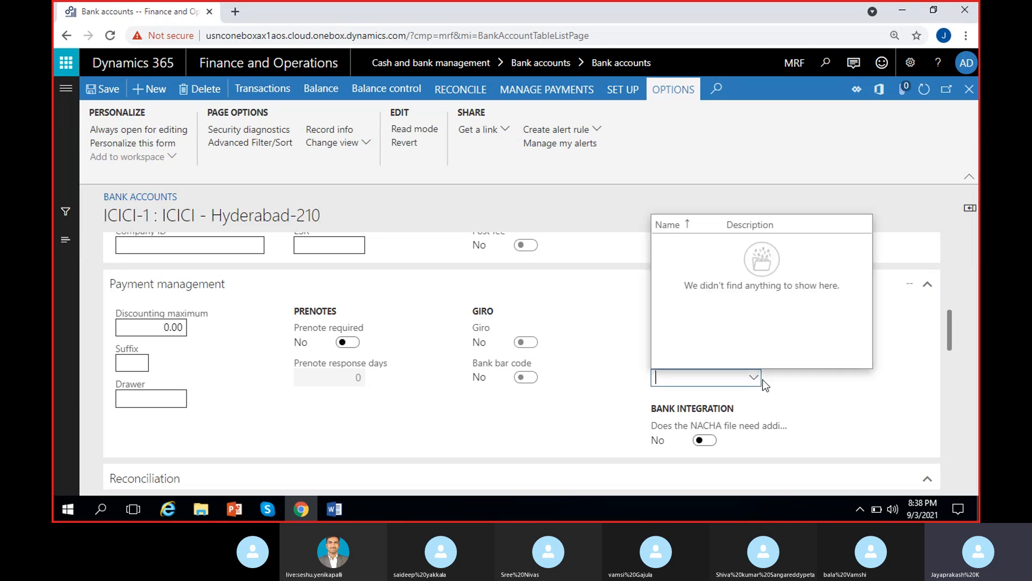
pyautogui.click(786, 392)
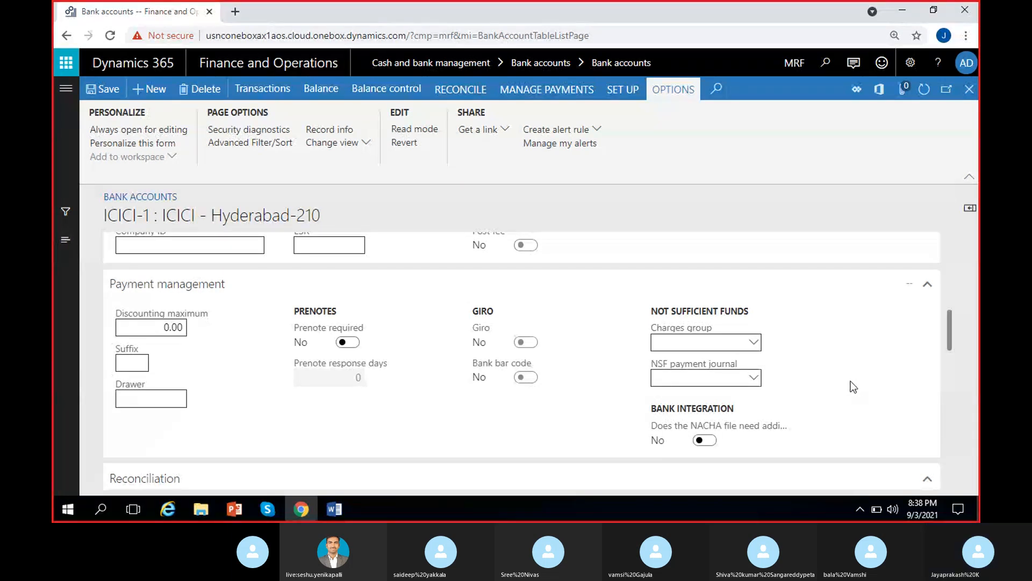
# - Examine the bank account's reconciliation fields, including advanced bank reconciliation, allowed penny difference and bank name in statements
pyautogui.scroll(-1, 854, 387)
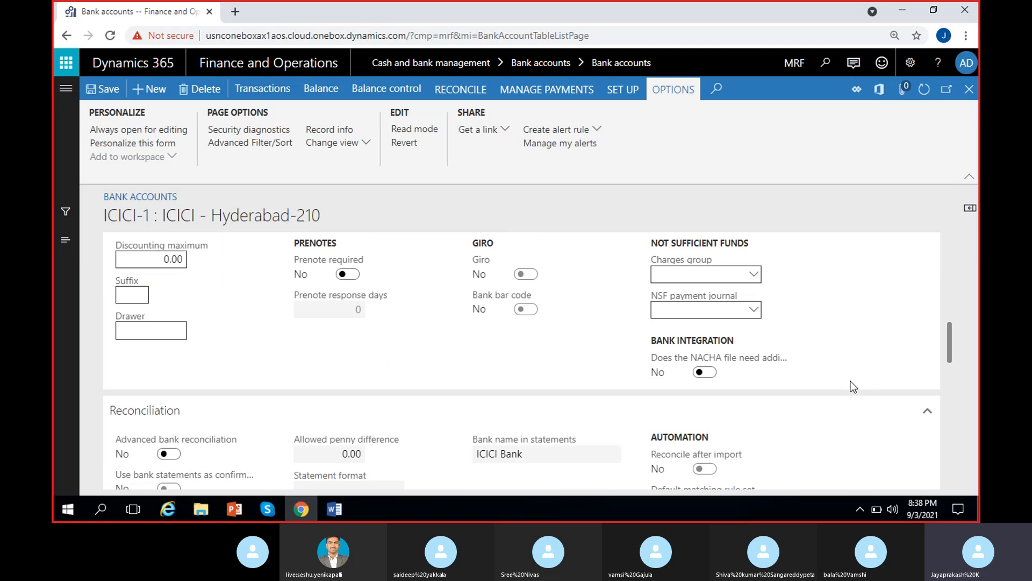
pyautogui.scroll(-2, 853, 386)
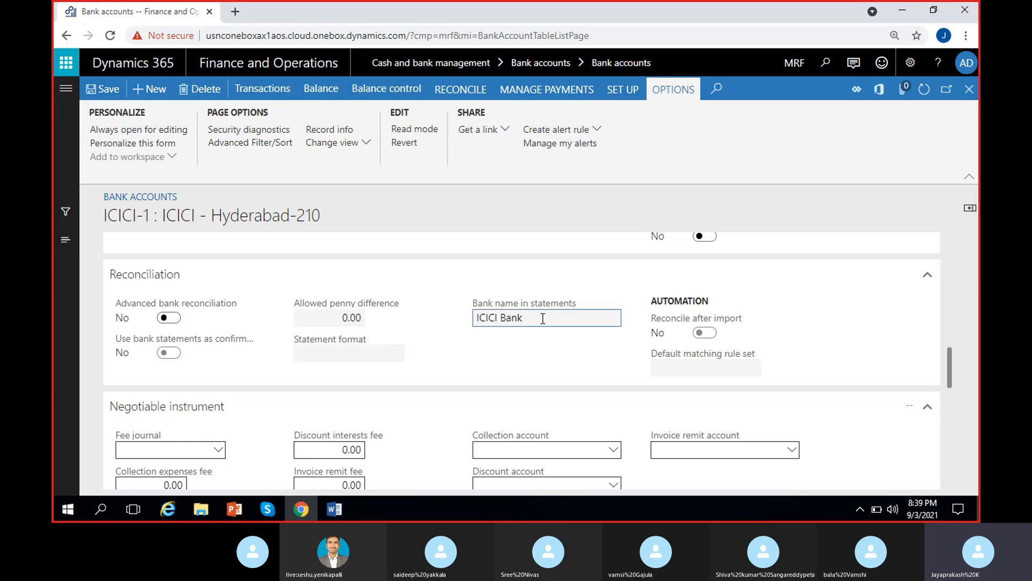
pyautogui.moveTo(553, 321); pyautogui.dragTo(422, 331)
pyautogui.click(525, 339)
pyautogui.moveTo(340, 315)
pyautogui.moveTo(209, 339)
pyautogui.scroll(-1, 253, 361)
pyautogui.scroll(-2, 253, 362)
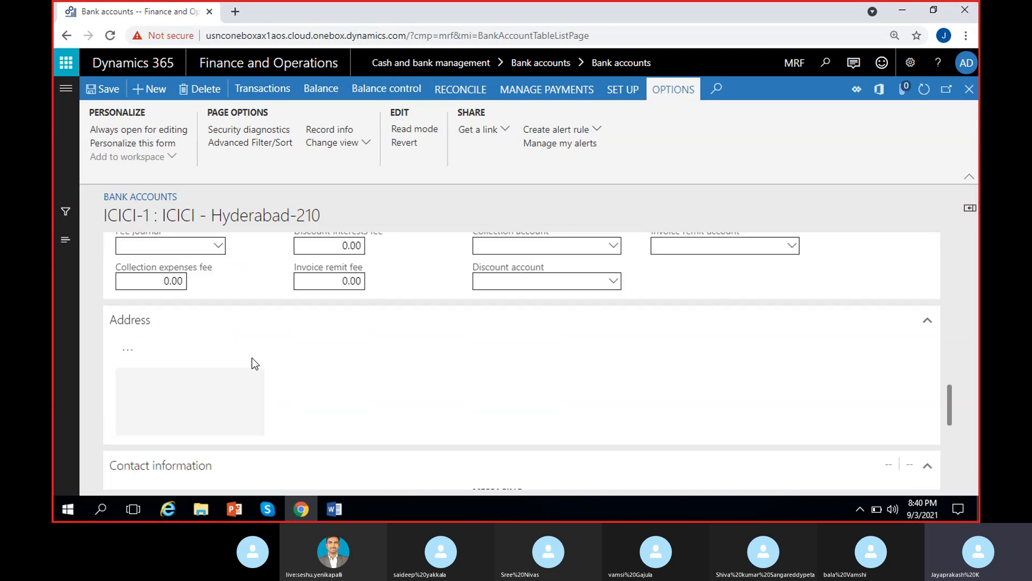
# - Examine the negotiable instrument fields and look up the available collection accounts and fee journals without choosing any
pyautogui.scroll(1, 252, 357)
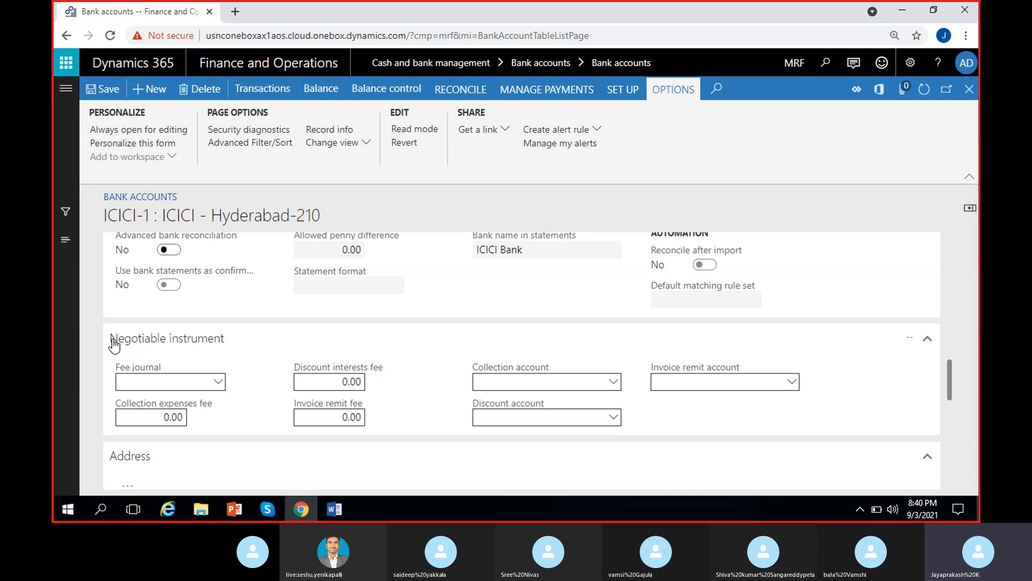
pyautogui.click(129, 349)
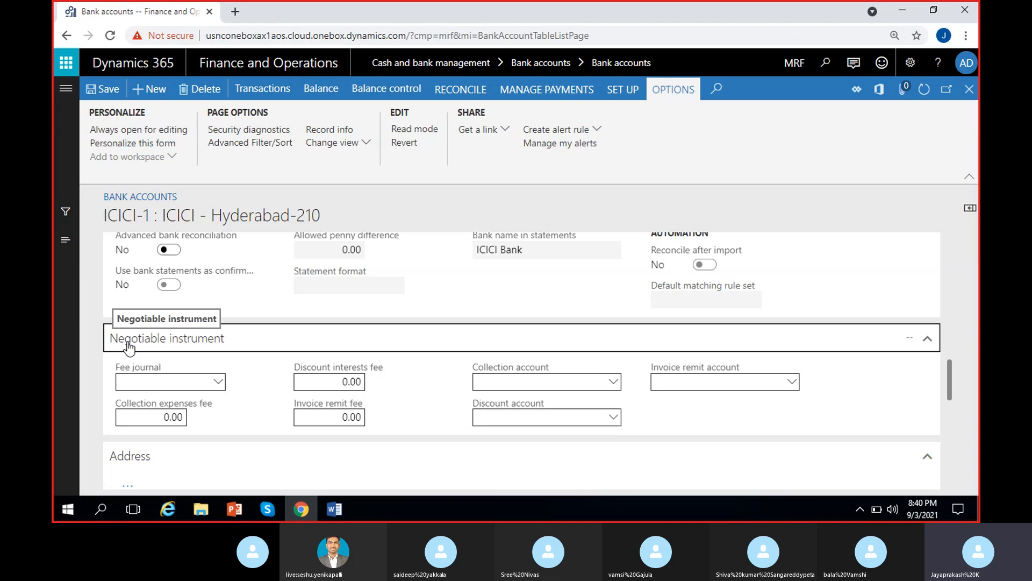
pyautogui.click(227, 346)
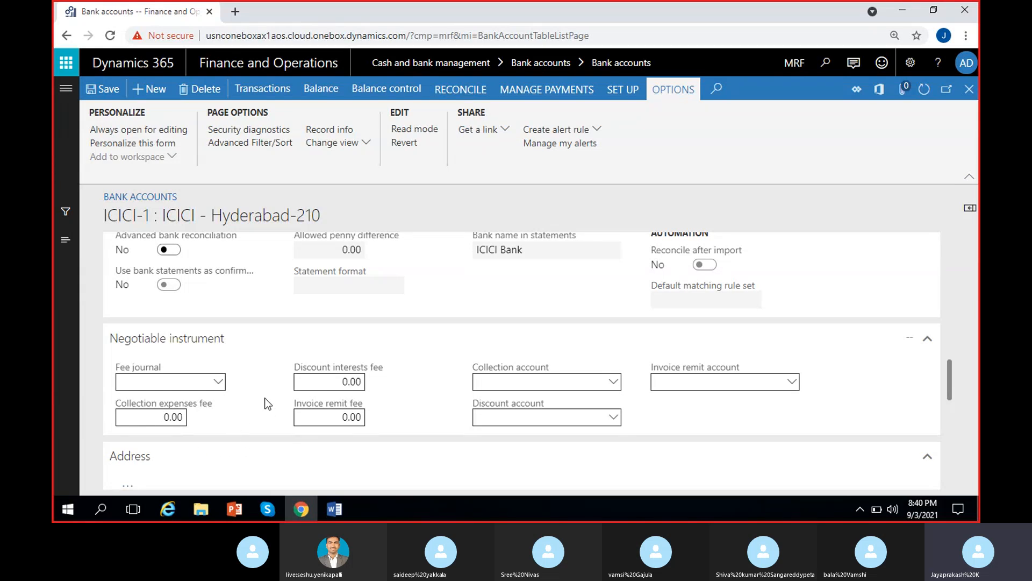
pyautogui.click(614, 385)
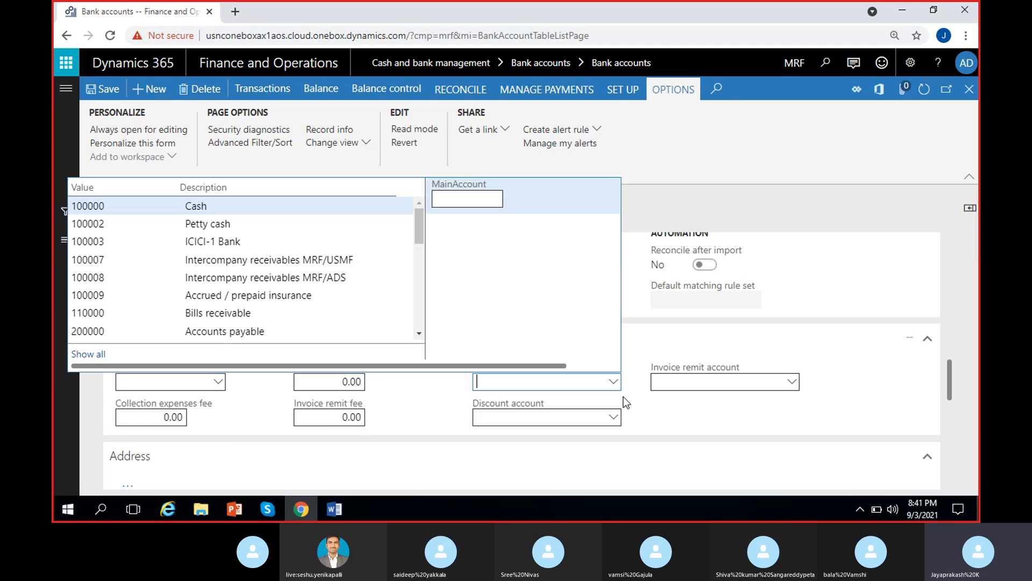
pyautogui.click(623, 395)
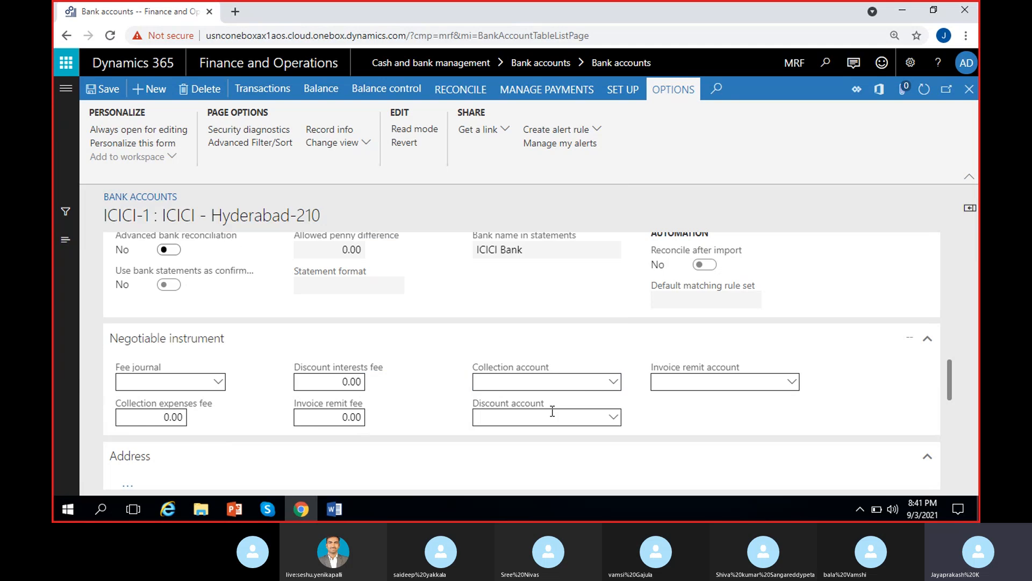
pyautogui.click(219, 386)
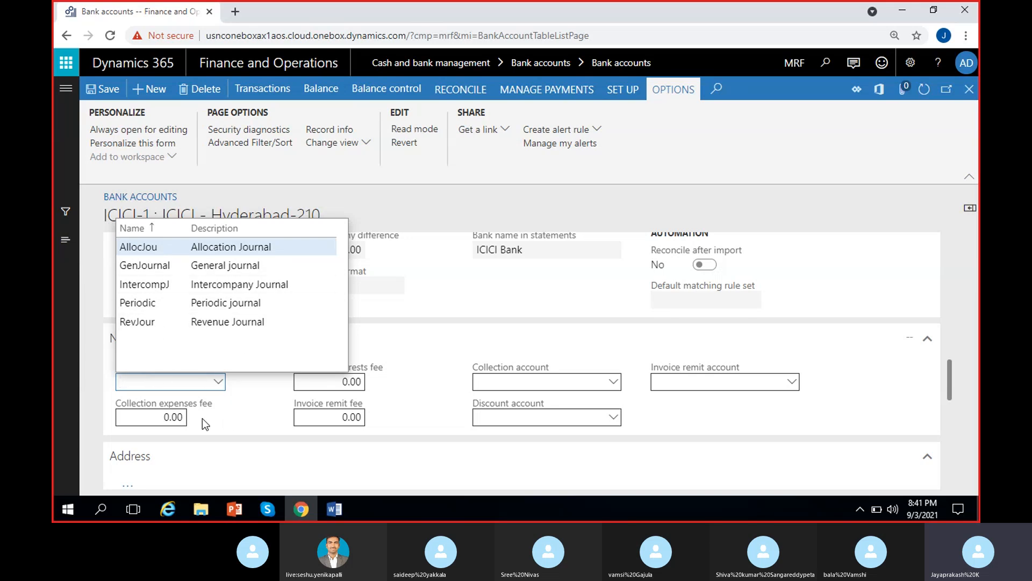
pyautogui.click(234, 394)
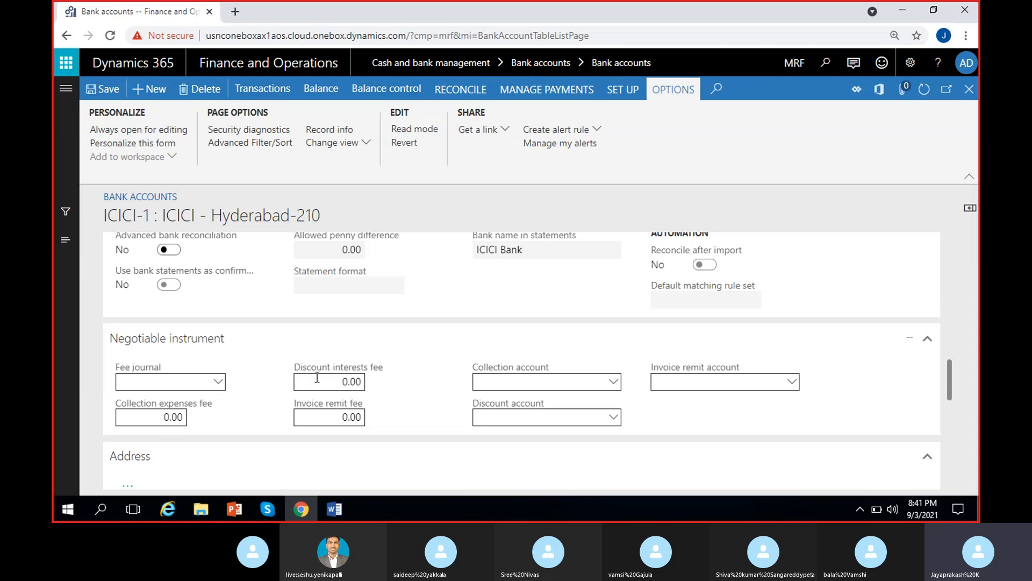
pyautogui.moveTo(379, 370)
pyautogui.moveTo(339, 410)
pyautogui.scroll(-1, 379, 455)
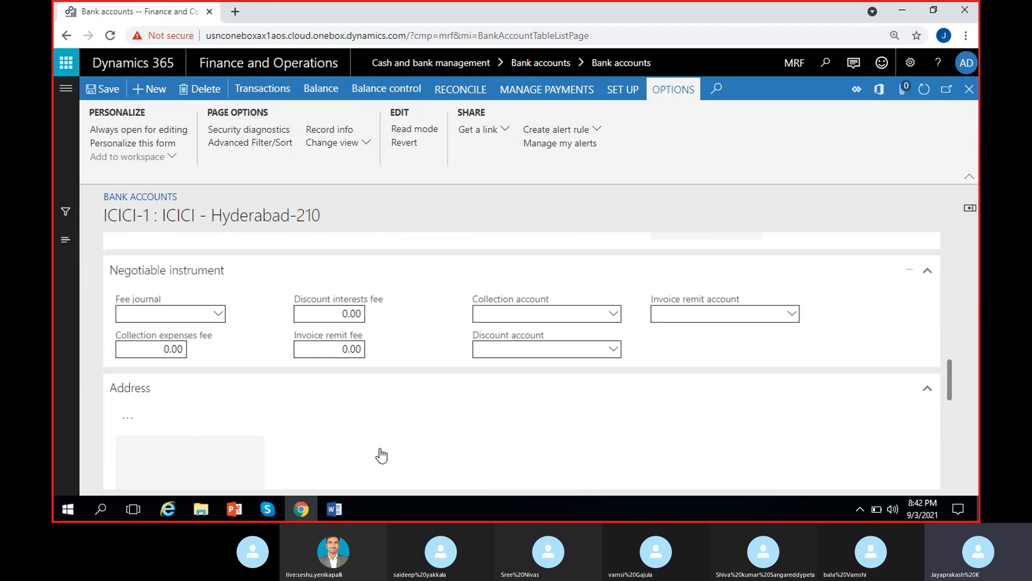
# - Start a new address for the bank account with the name ICICI Bank, leaving the postal code blank
pyautogui.scroll(-2, 380, 454)
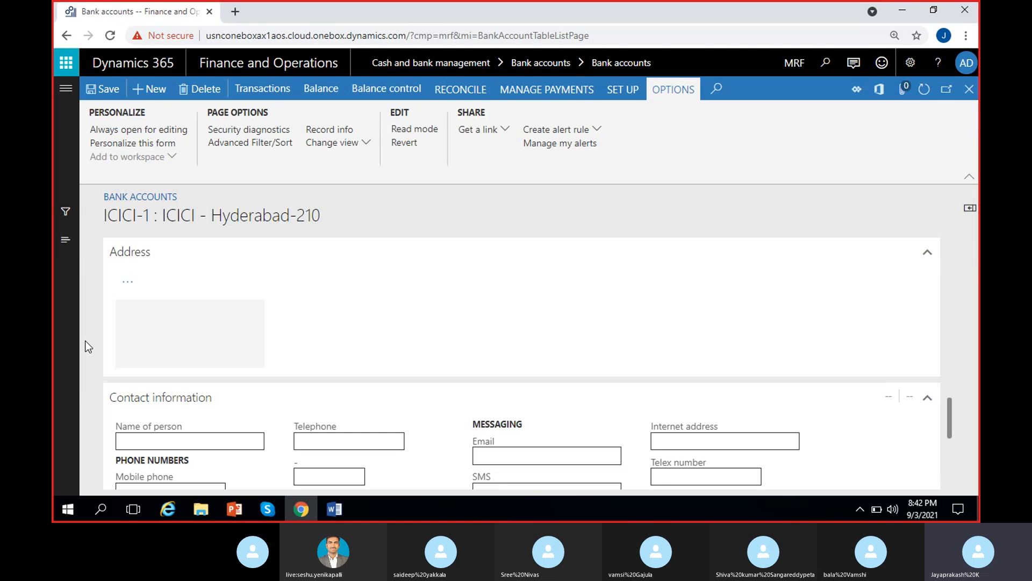
pyautogui.scroll(1, 184, 307)
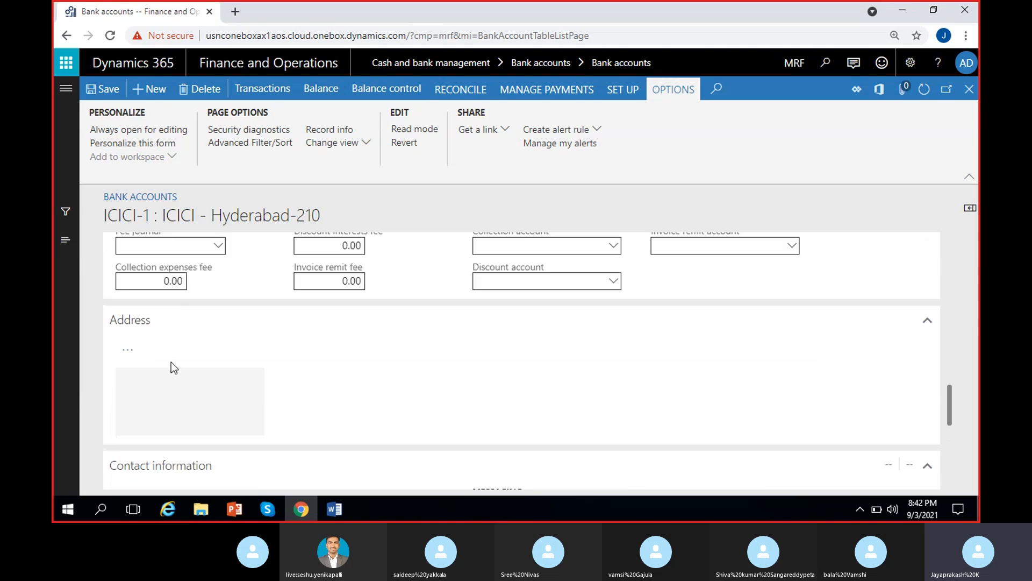
pyautogui.click(128, 351)
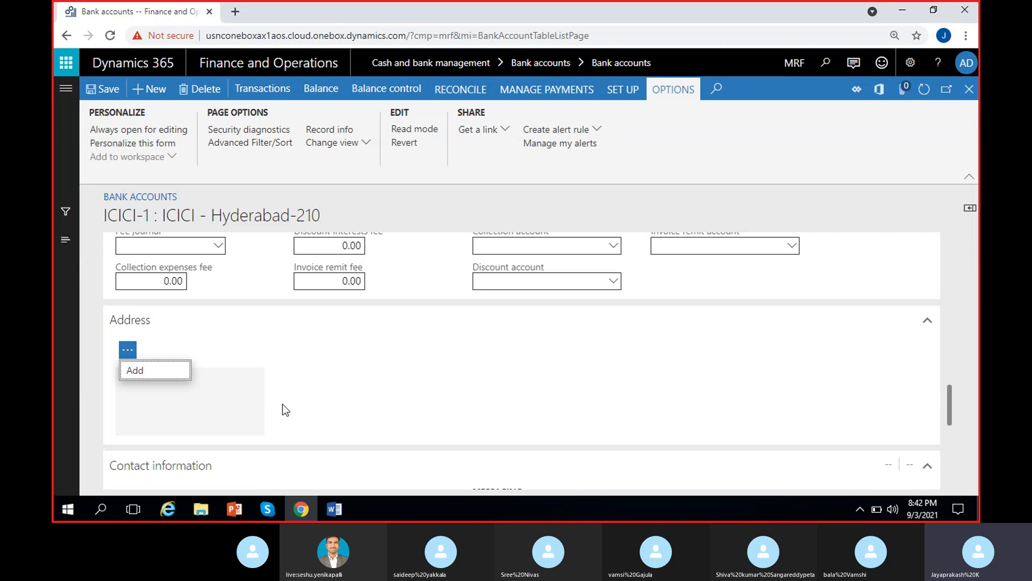
pyautogui.click(147, 371)
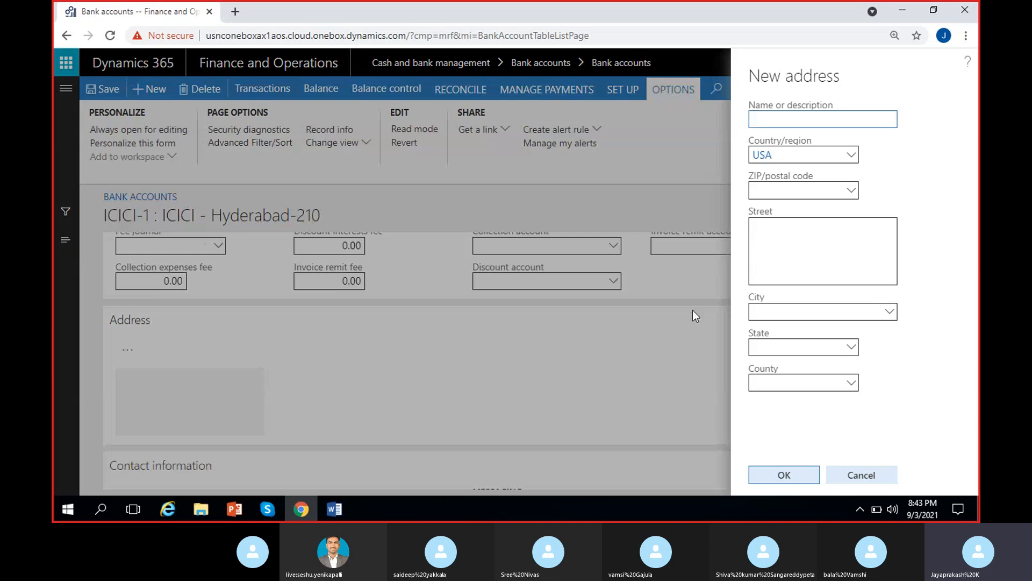
pyautogui.write('ICICi Bank')
pyautogui.press('BackSpace')
pyautogui.press('BackSpace')
pyautogui.write('I')
pyautogui.click(873, 192)
pyautogui.click(851, 190)
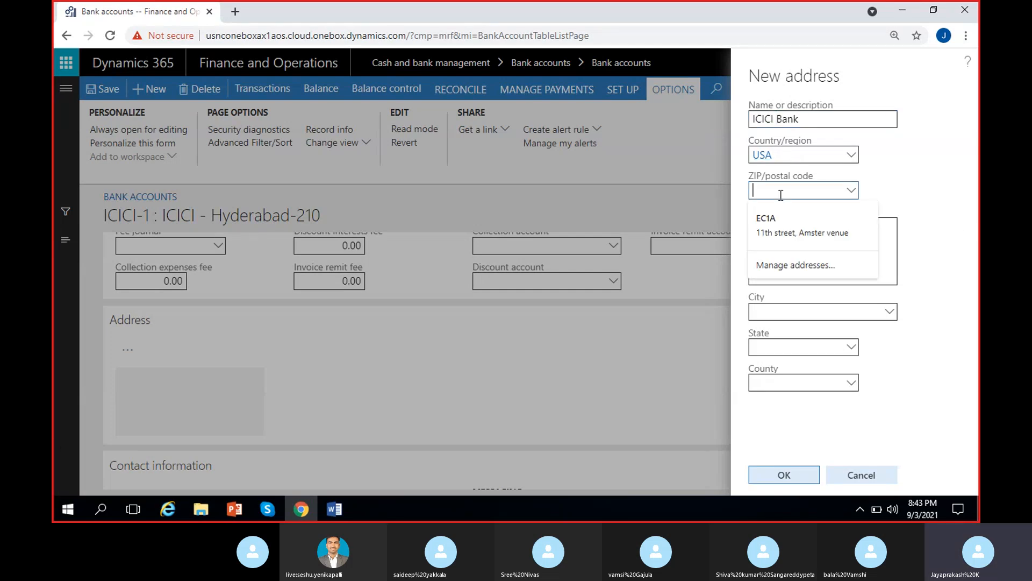
pyautogui.moveTo(926, 294); pyautogui.dragTo(822, 261)
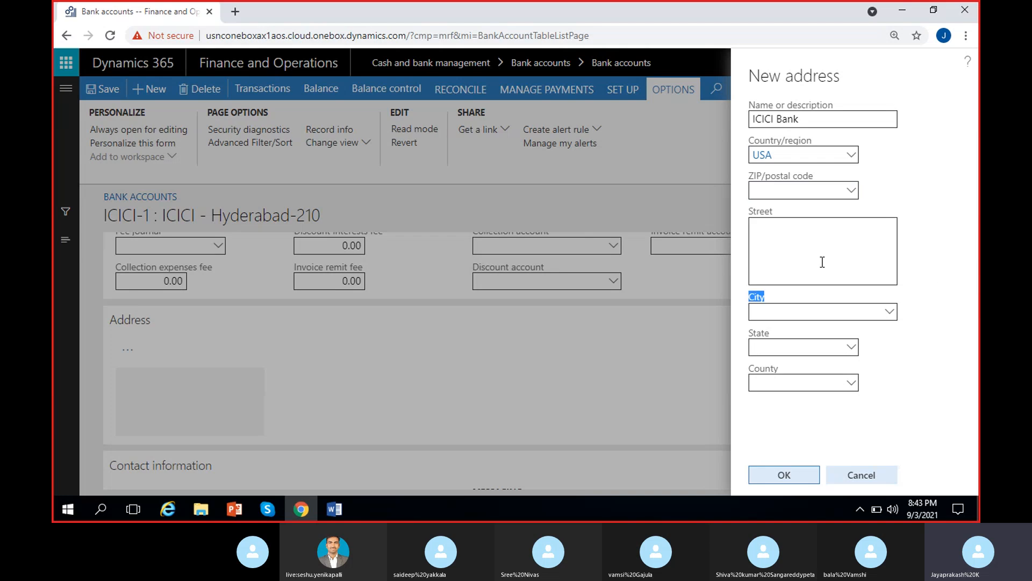
# - Fill in the bank branch's street address and save the new address
pyautogui.click(795, 260)
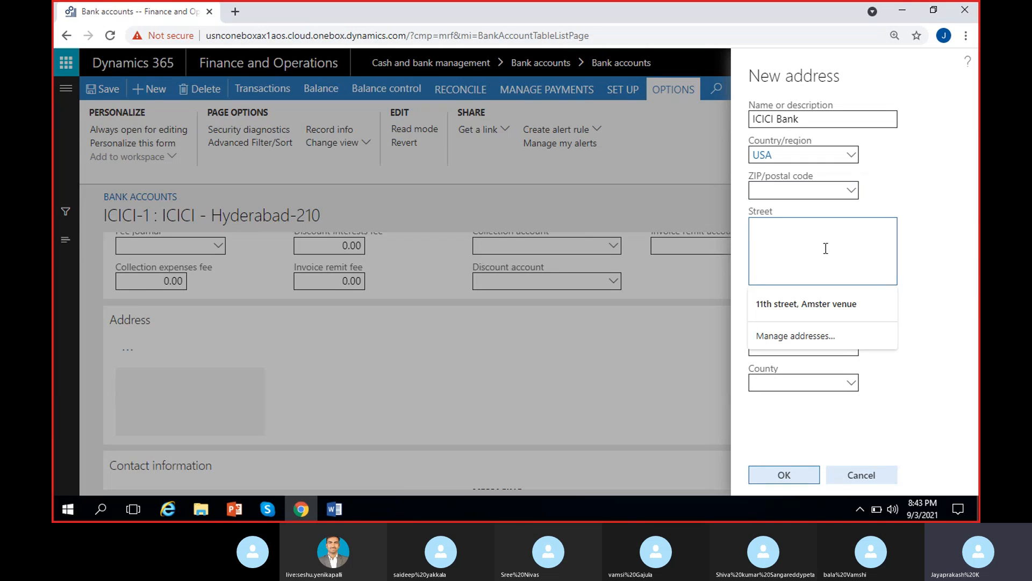
pyautogui.write('G4')
pyautogui.press('BackSpace')
pyautogui.press('BackSpace')
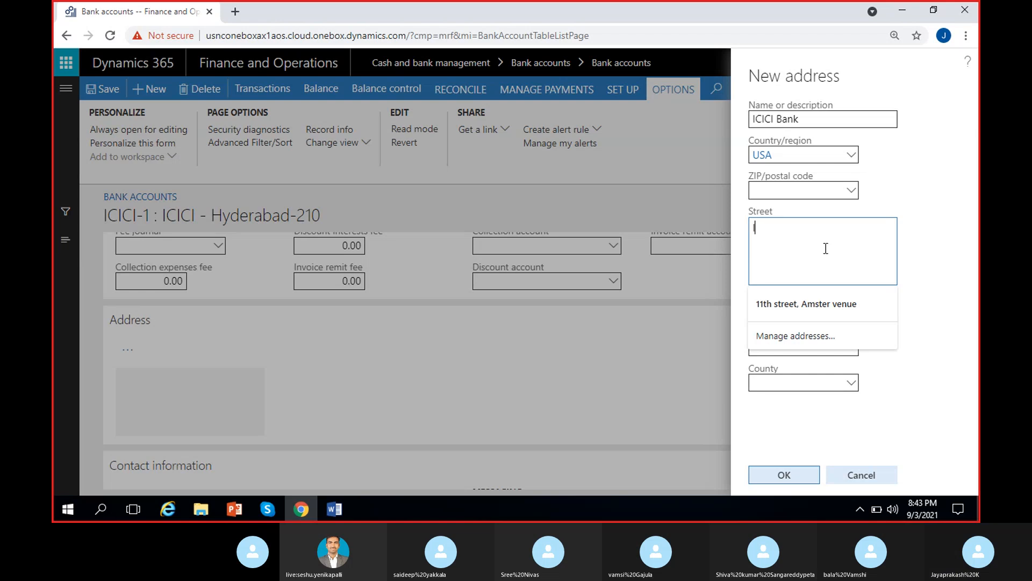
pyautogui.write('ICIC')
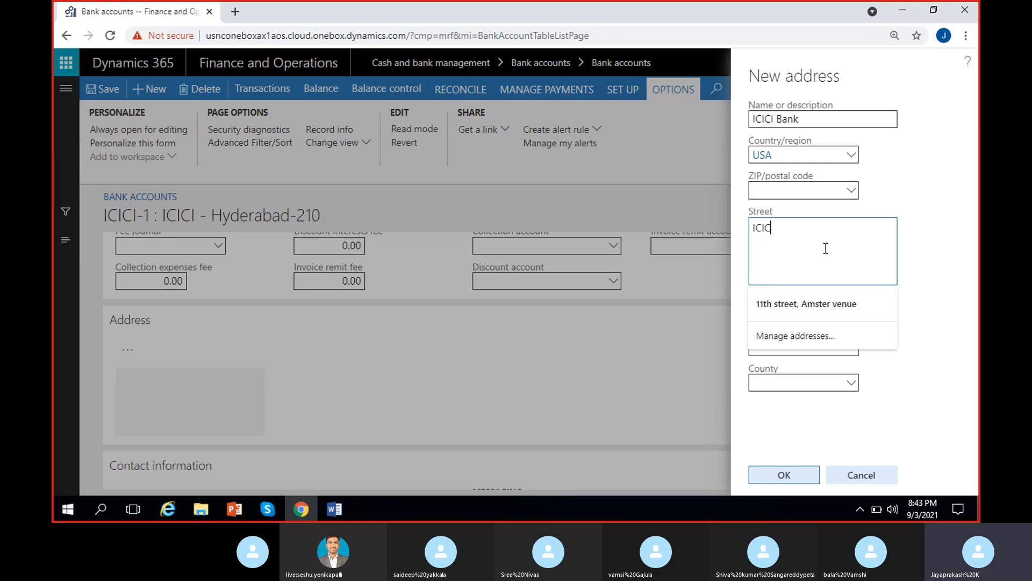
pyautogui.write('I Main branch,')
pyautogui.press('Return')
pyautogui.write('Gachibowli')
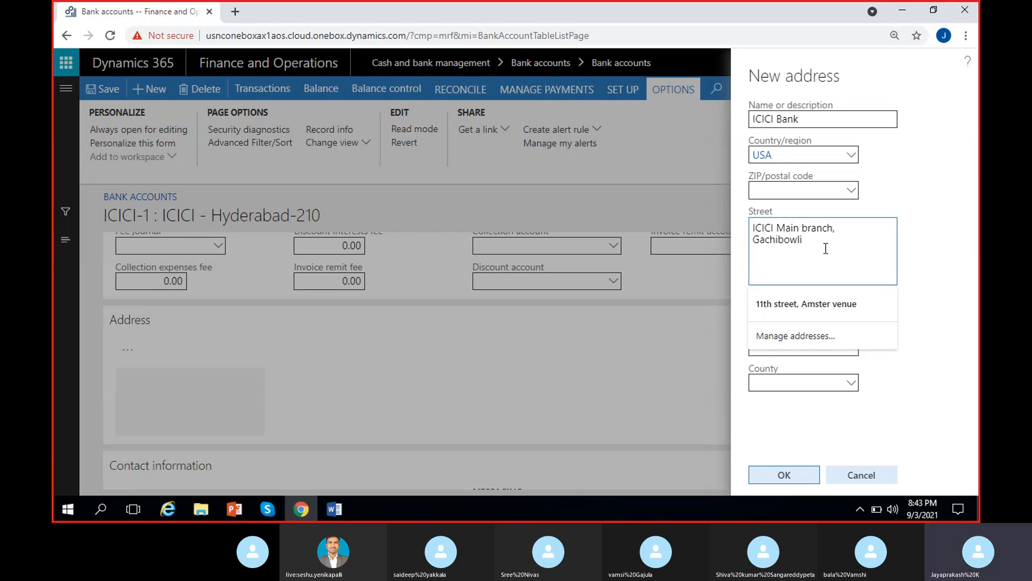
pyautogui.write(', Hyderabad')
pyautogui.click(947, 389)
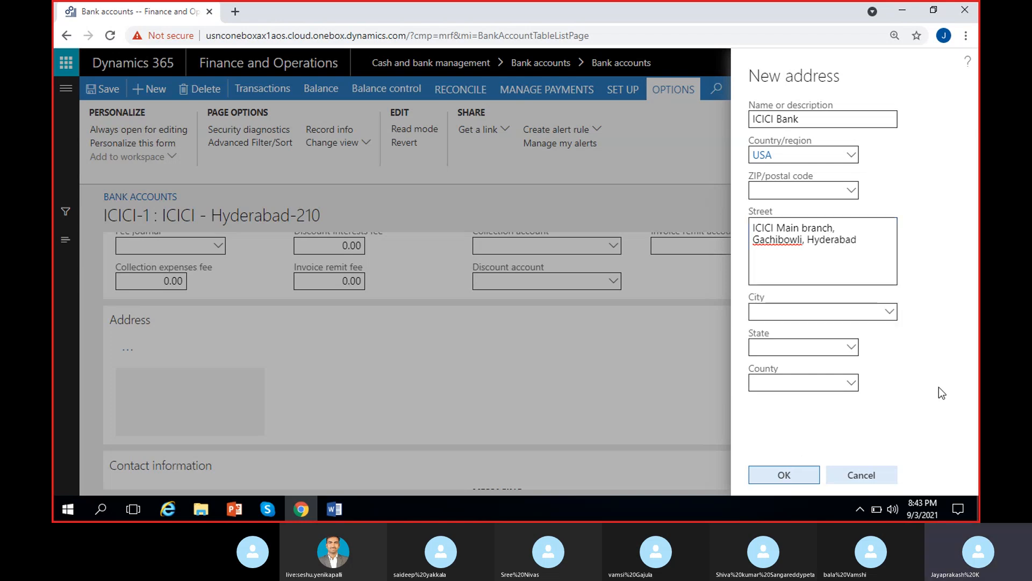
pyautogui.click(799, 472)
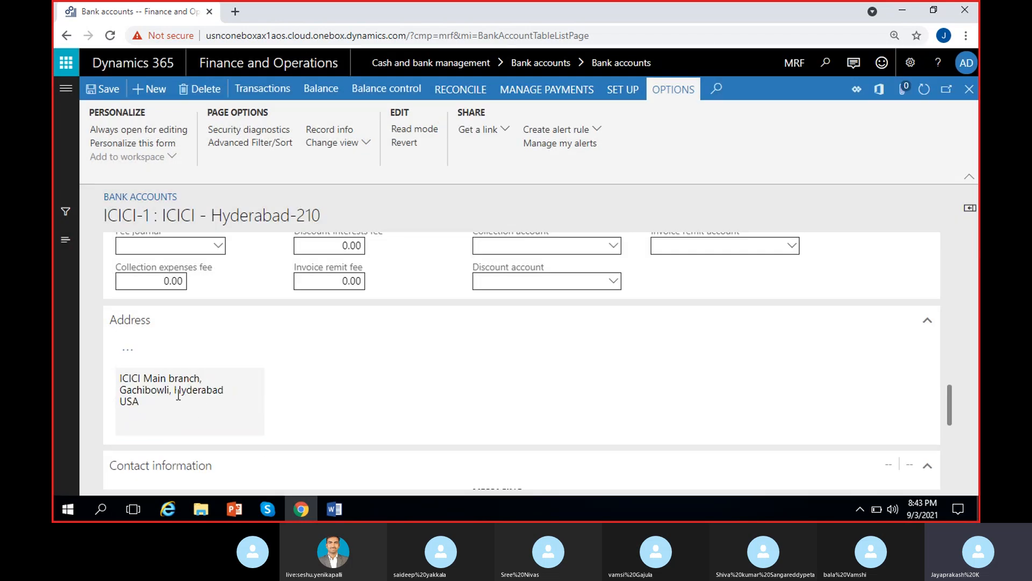
# - Review the bank account's saved address and the actions available for it
pyautogui.moveTo(163, 411); pyautogui.dragTo(118, 379)
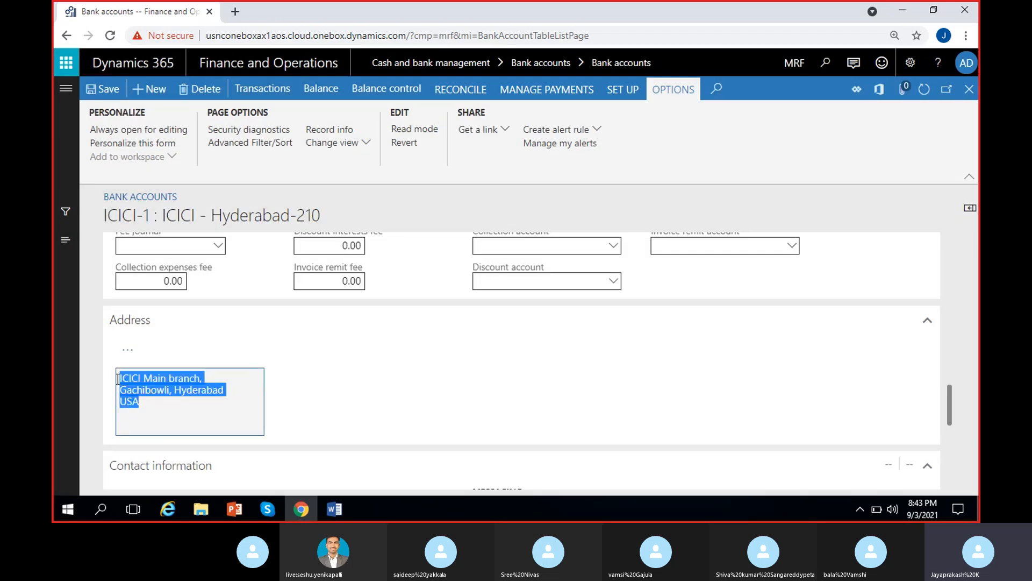
pyautogui.click(400, 388)
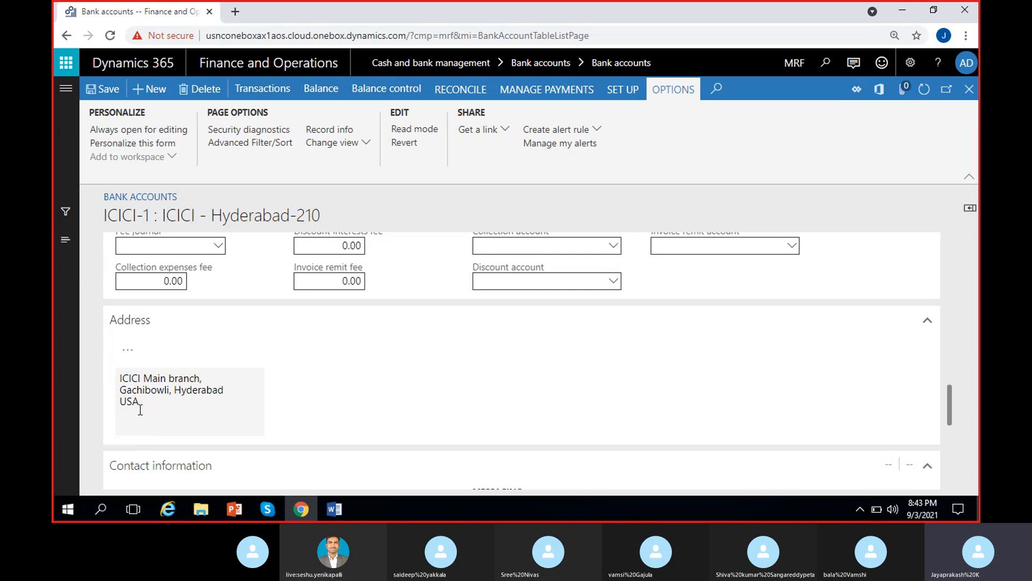
pyautogui.click(129, 351)
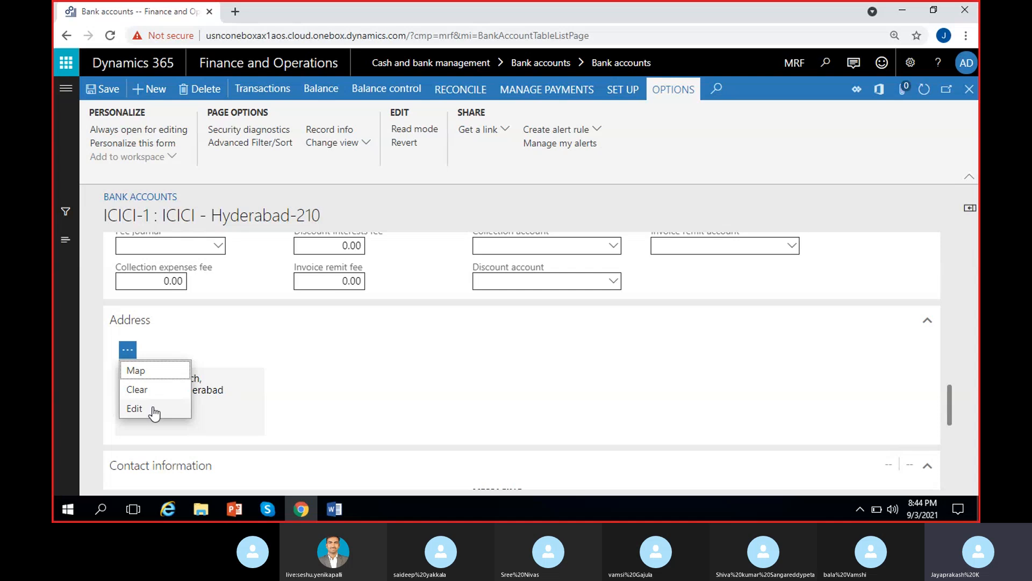
pyautogui.click(415, 400)
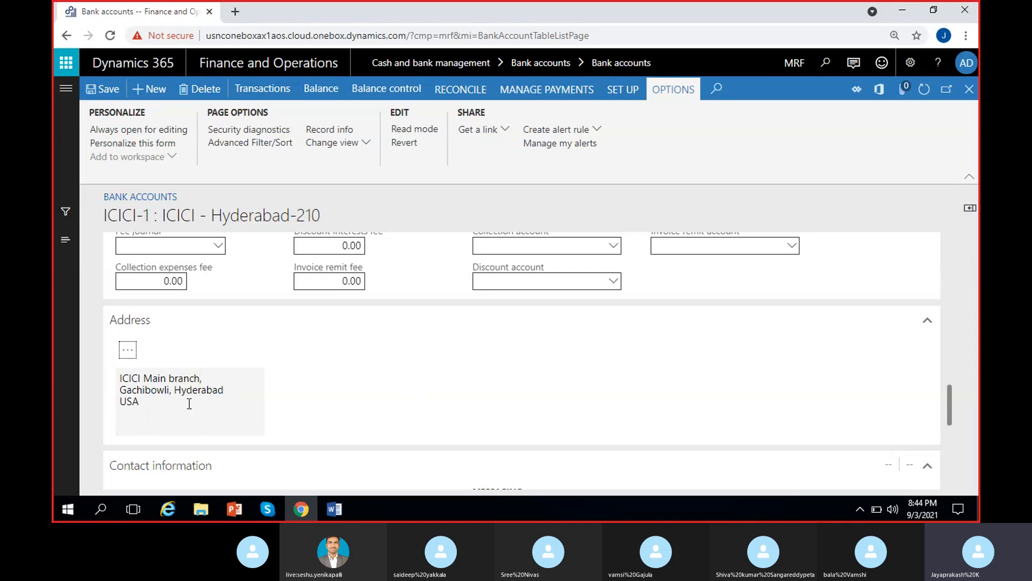
pyautogui.click(207, 399)
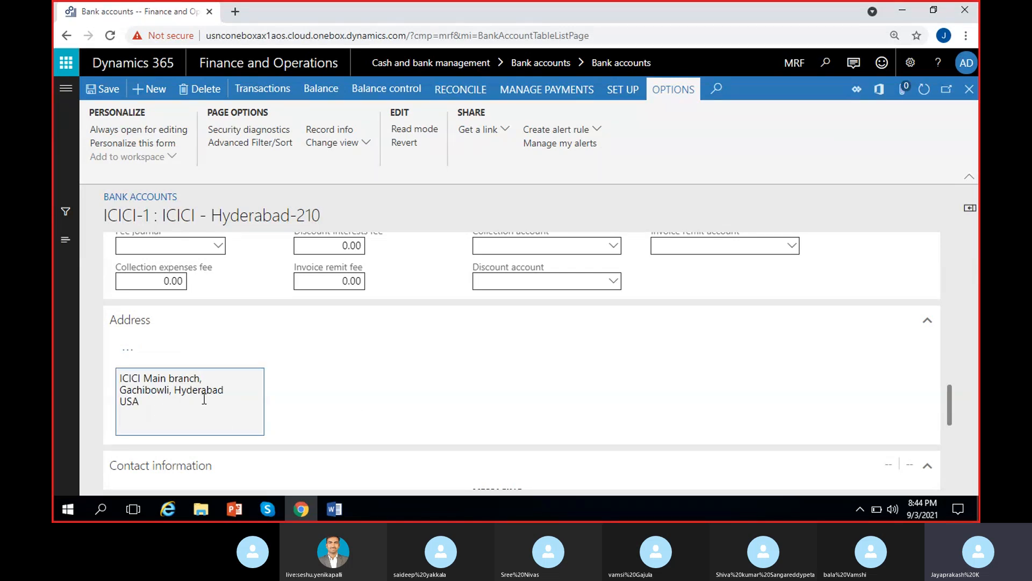
# - Examine the bank account's contact information fields for contact person, phone numbers, messaging and internet address
pyautogui.scroll(-1, 257, 412)
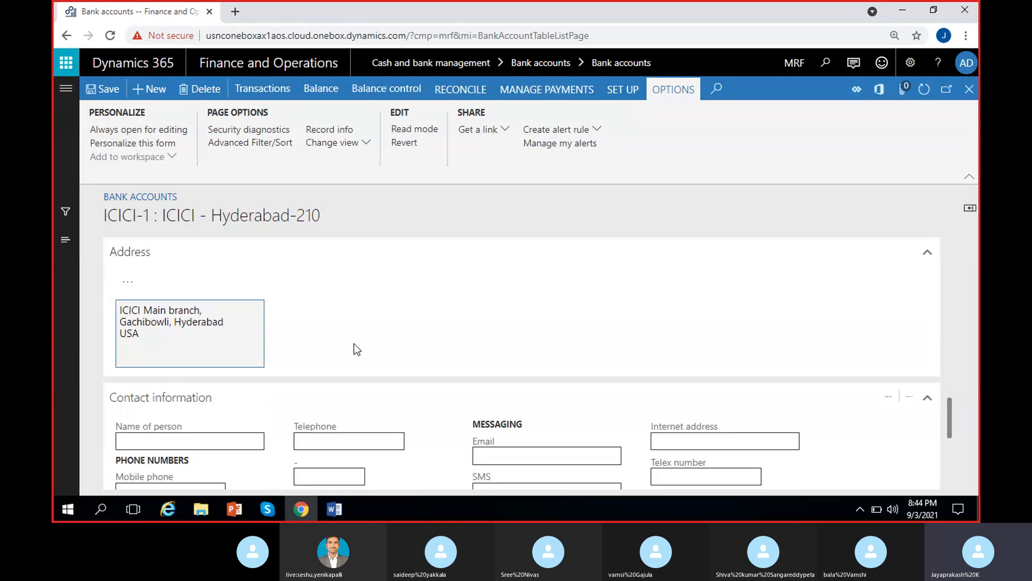
pyautogui.scroll(-1, 354, 343)
pyautogui.scroll(-1, 253, 382)
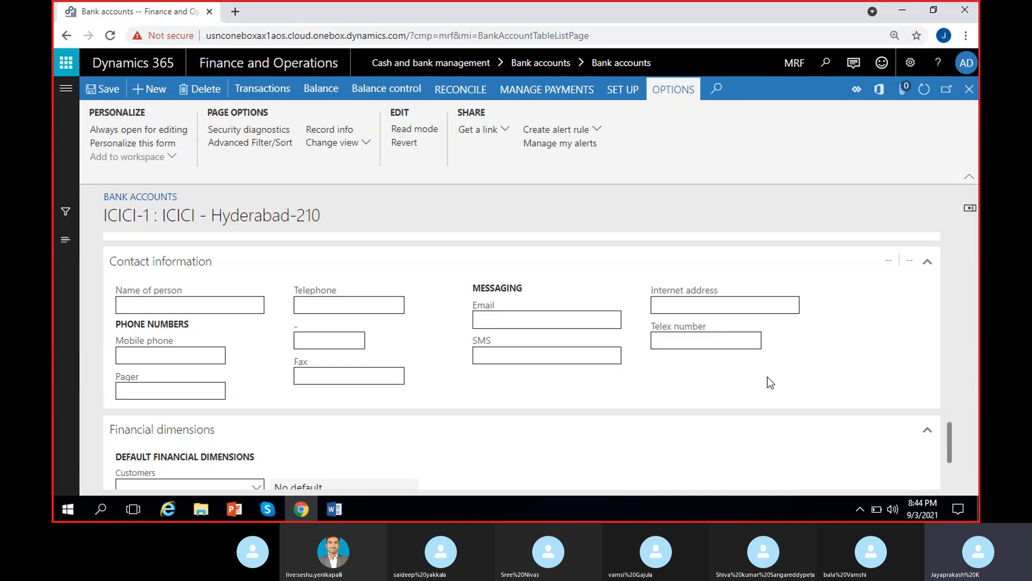
pyautogui.click(153, 305)
# - Set the bank account's default MRF_Location dimension to 100 (Hyderabad), leave the department without a default, and save the account
pyautogui.scroll(-3, 498, 384)
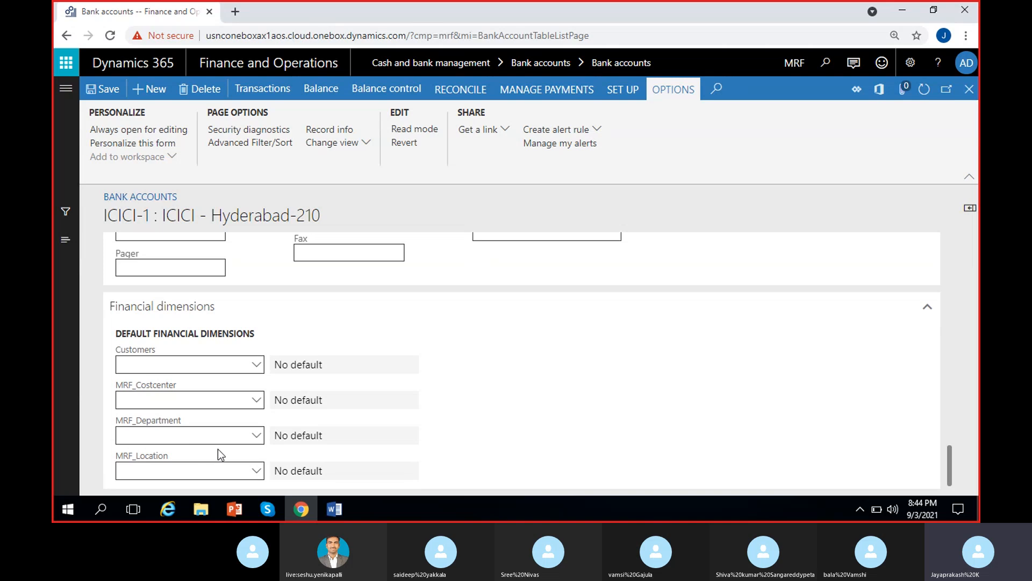
pyautogui.click(256, 439)
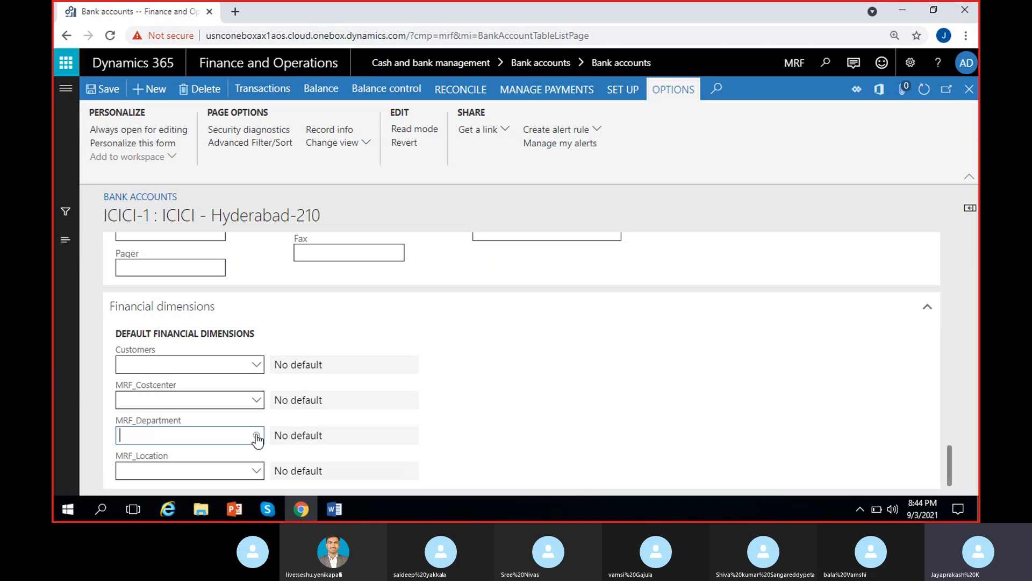
pyautogui.click(257, 437)
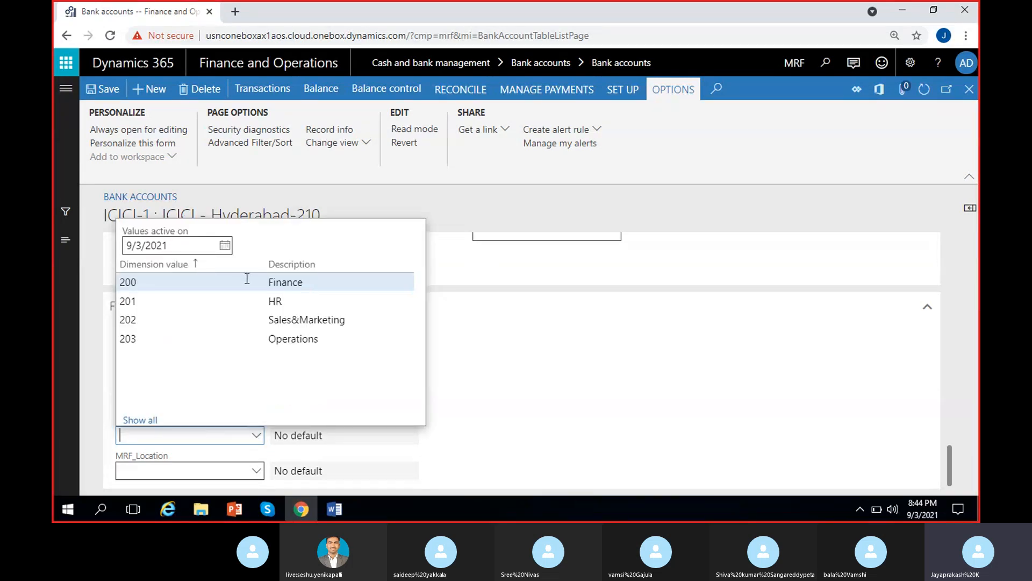
pyautogui.click(458, 441)
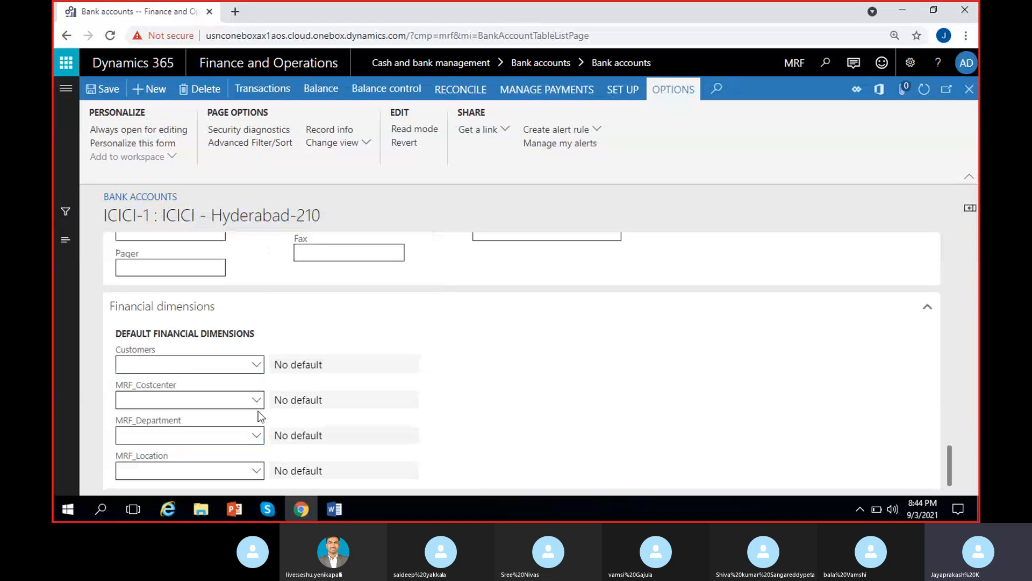
pyautogui.click(255, 472)
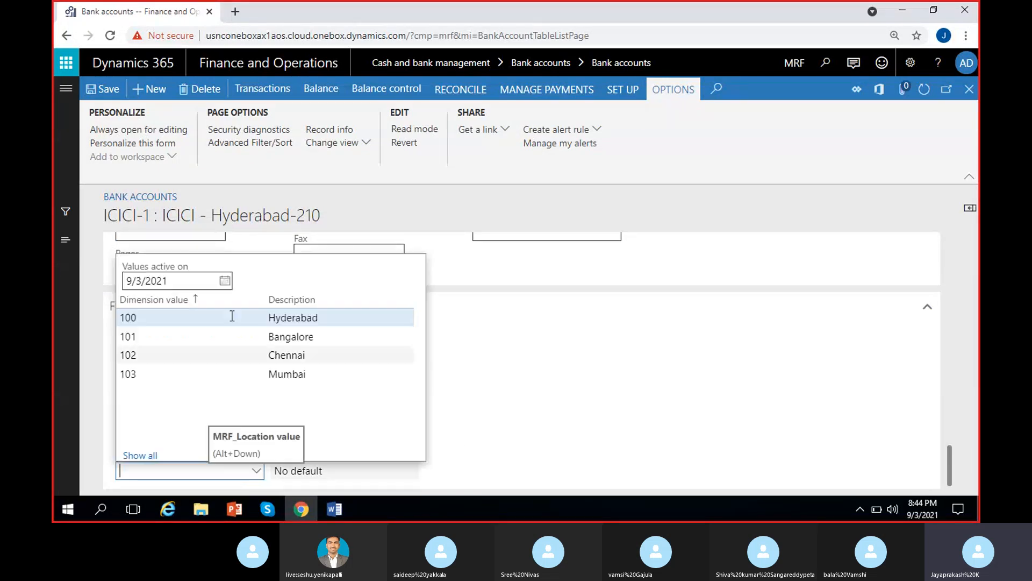
pyautogui.click(275, 318)
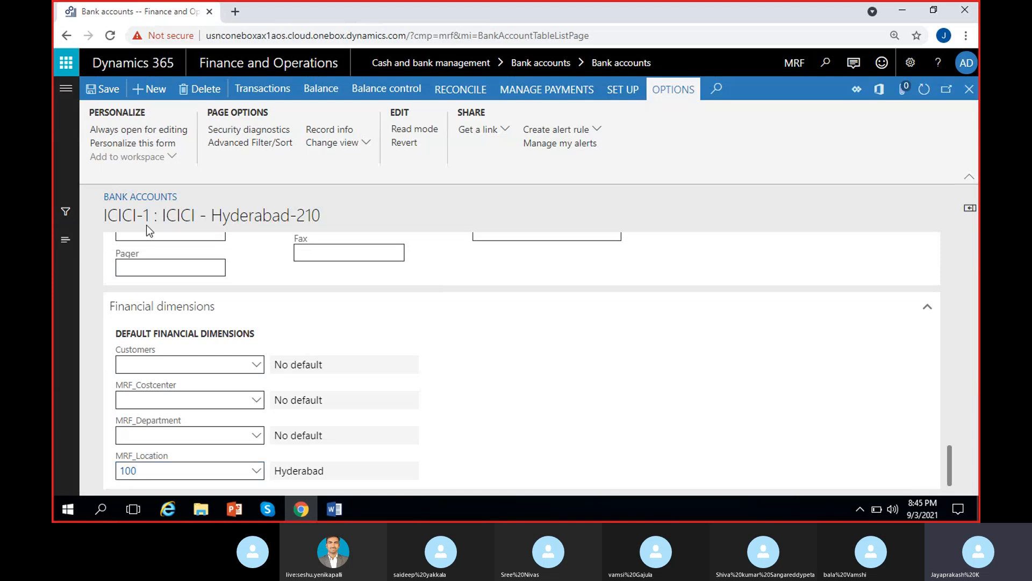
pyautogui.click(113, 99)
pyautogui.click(104, 385)
pyautogui.click(104, 91)
# - Check the bank account's balance and its list of all bank transactions, and return to the account record
pyautogui.scroll(10, 376, 414)
pyautogui.scroll(5, 355, 419)
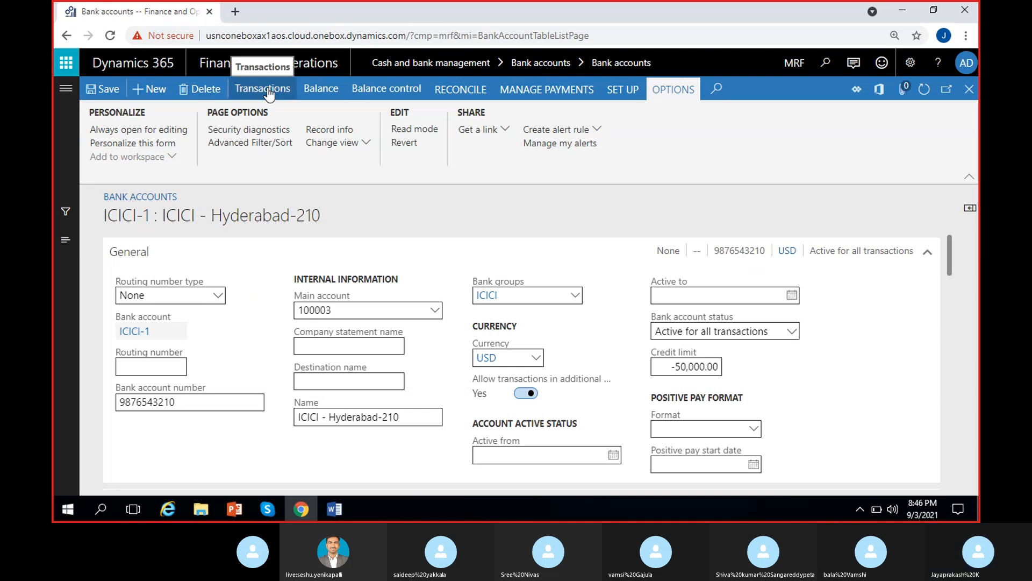
pyautogui.click(325, 93)
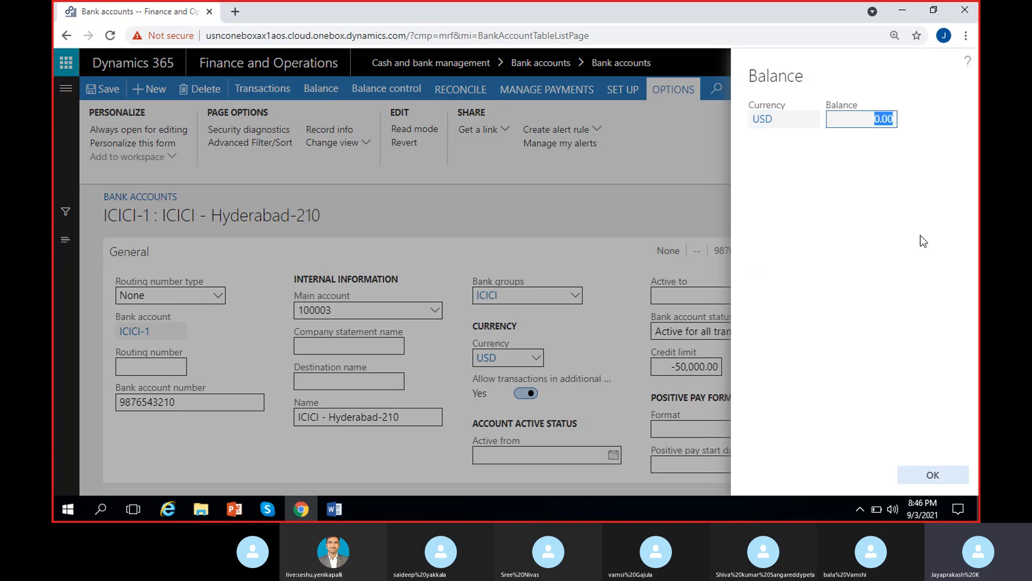
pyautogui.click(901, 289)
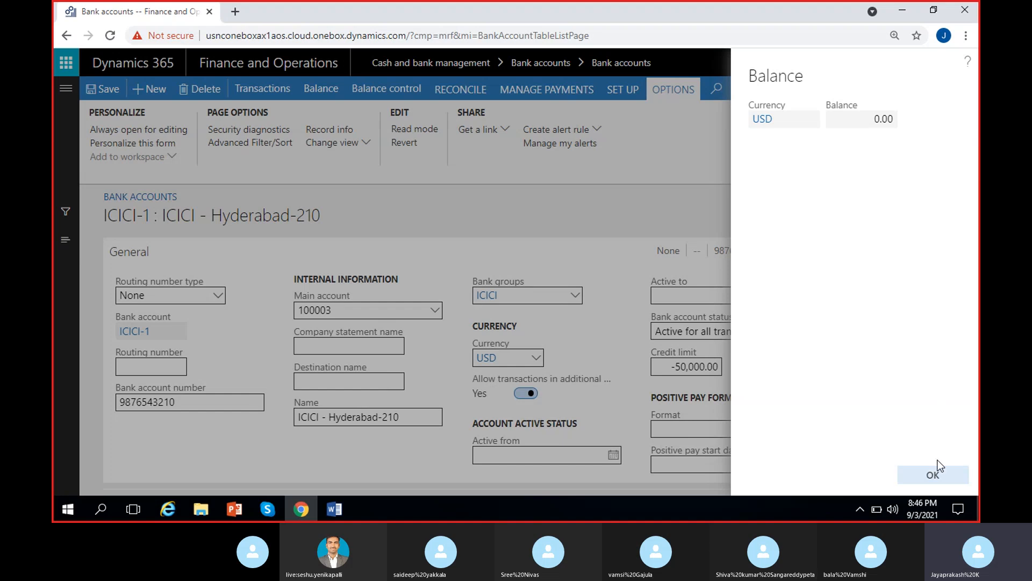
pyautogui.click(933, 476)
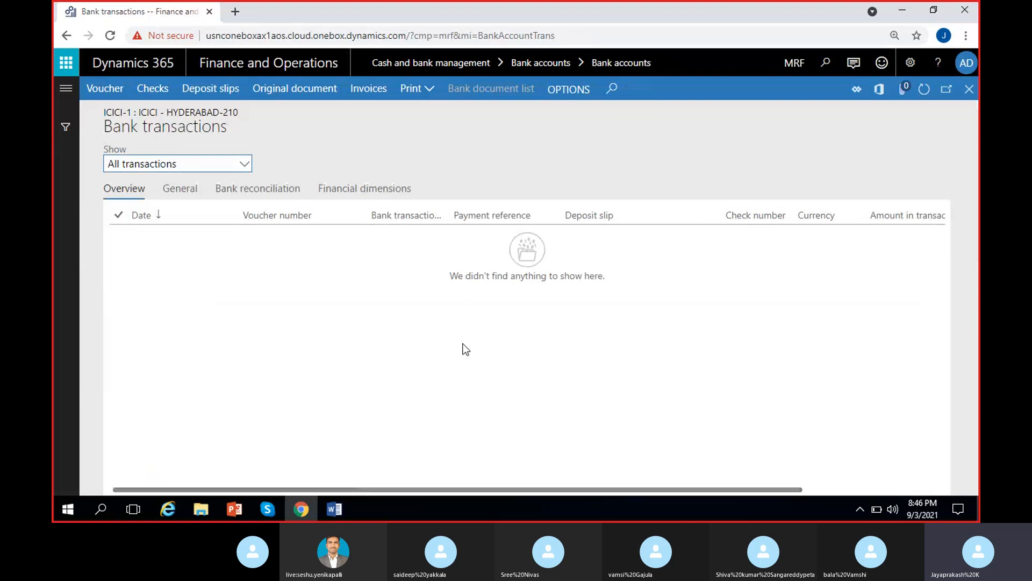
pyautogui.click(969, 89)
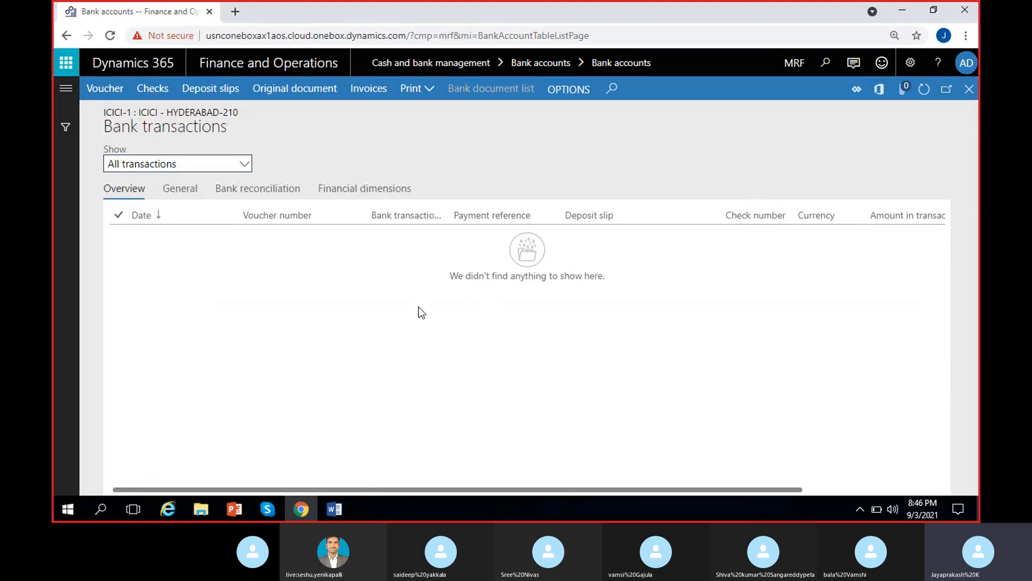
# - Inspect the account's balance control figures before and after journals, and return to the account record
pyautogui.scroll(10, 387, 247)
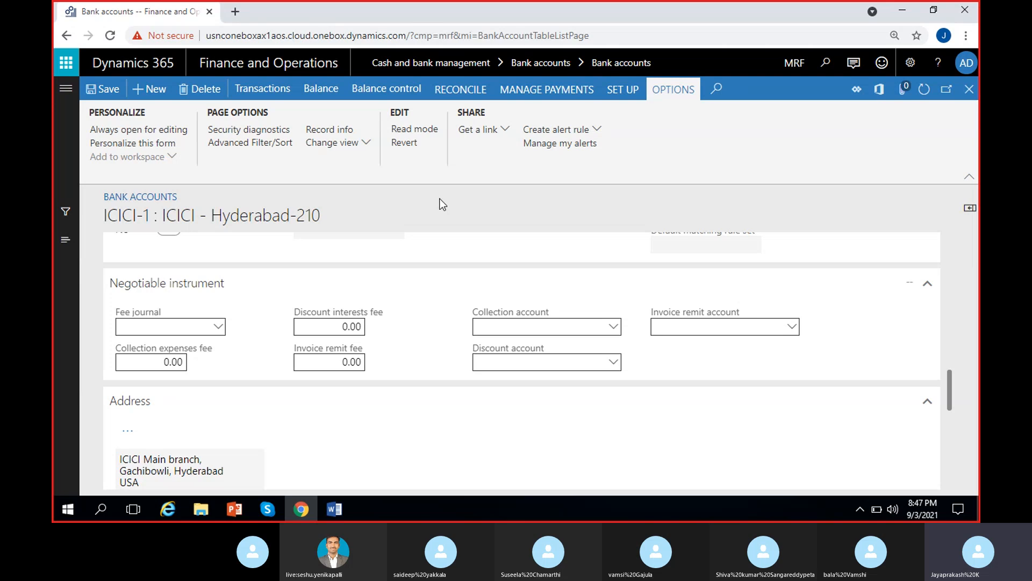
pyautogui.click(367, 91)
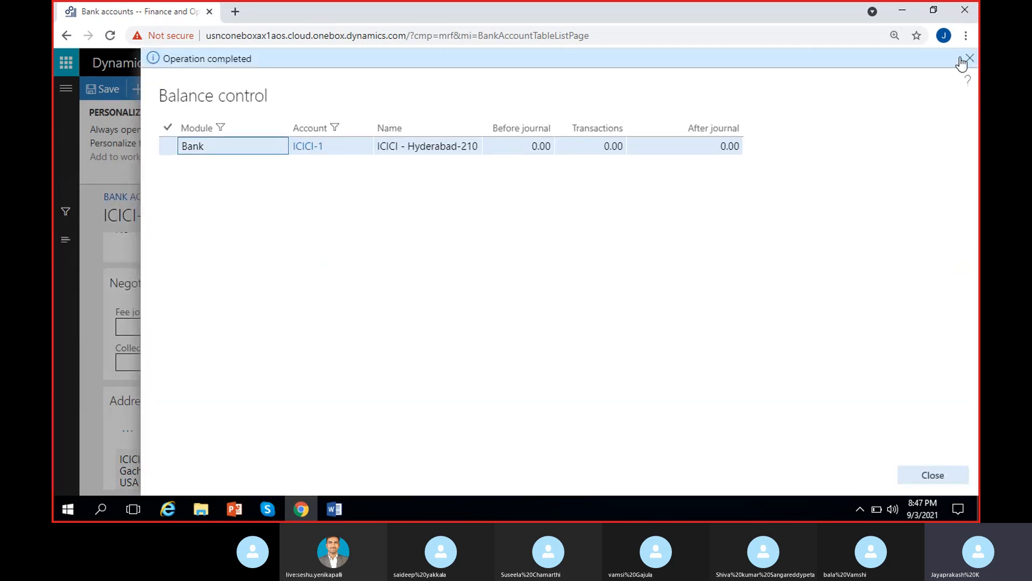
pyautogui.click(963, 63)
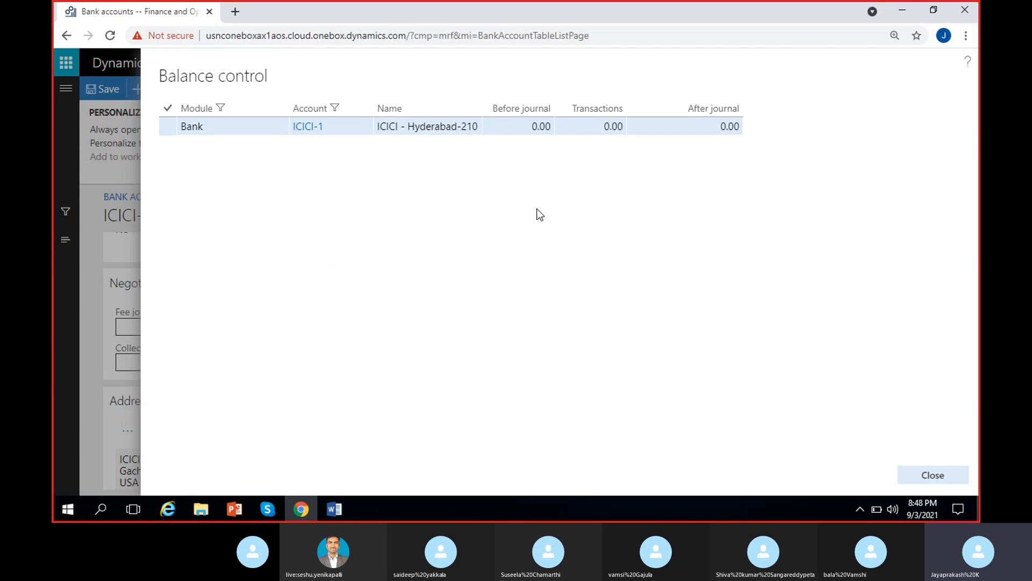
pyautogui.click(940, 474)
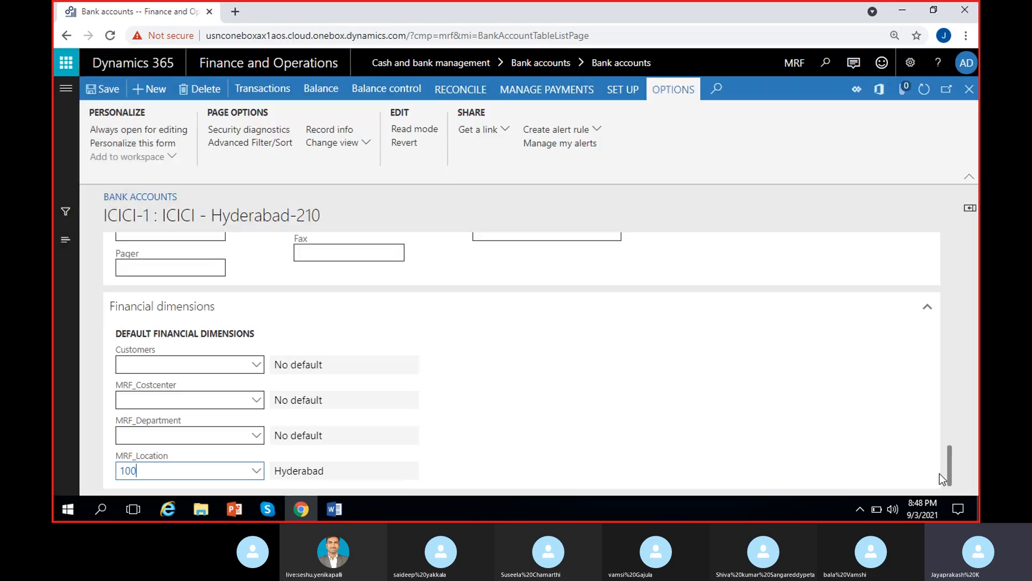
# - Review the reconciliation, payment management and setup actions available for the bank account, including its list of checks
pyautogui.click(473, 92)
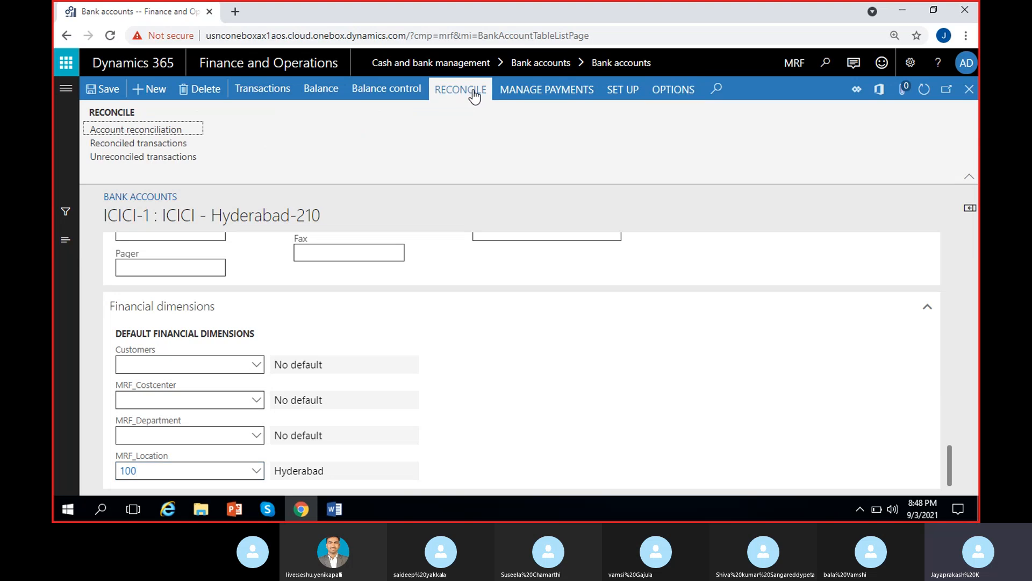
pyautogui.click(544, 93)
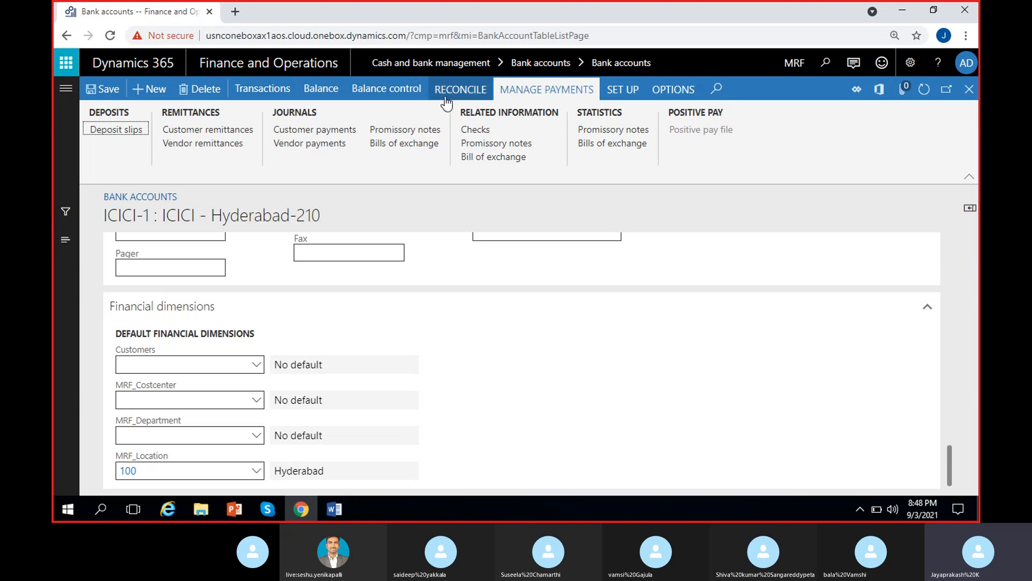
pyautogui.click(619, 91)
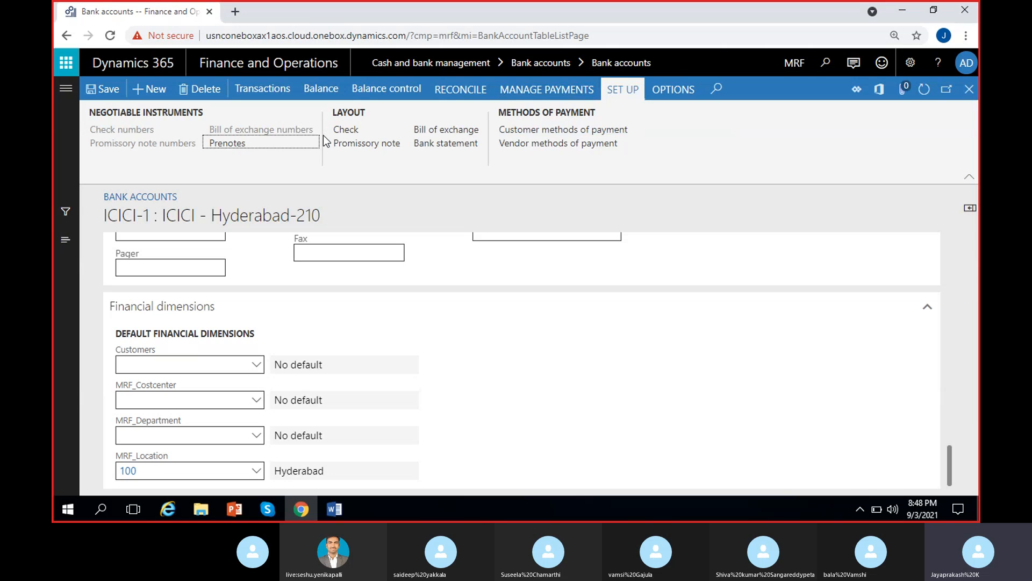
pyautogui.click(559, 91)
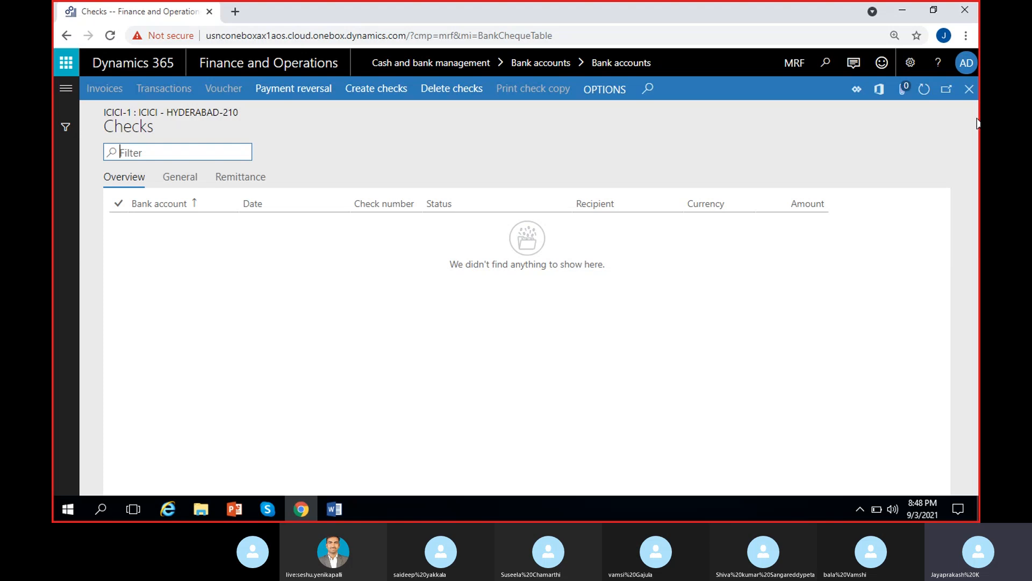
pyautogui.click(969, 89)
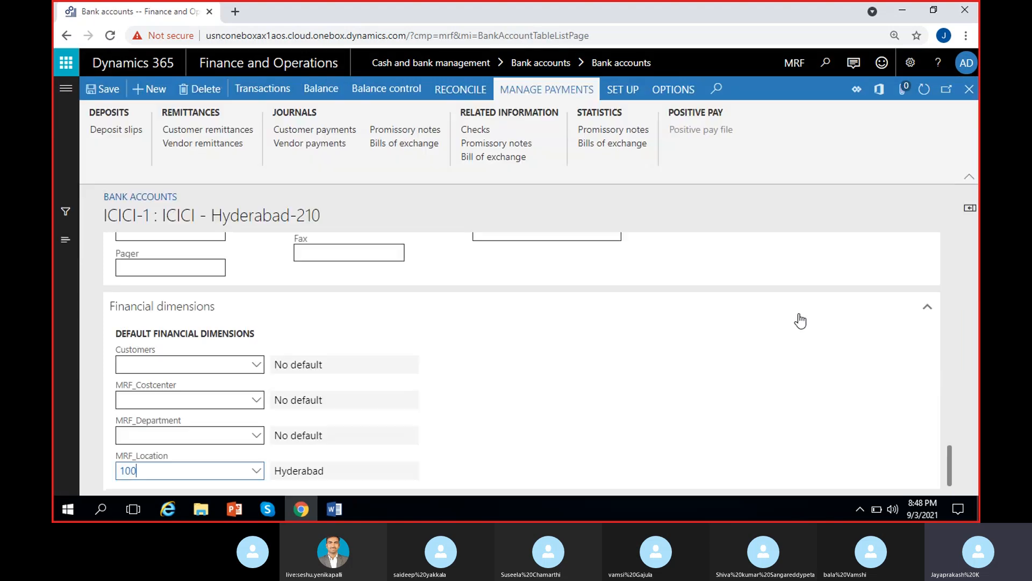
# - Review the bank account's general details and return to the bank accounts list
pyautogui.scroll(5, 692, 349)
pyautogui.scroll(20, 488, 379)
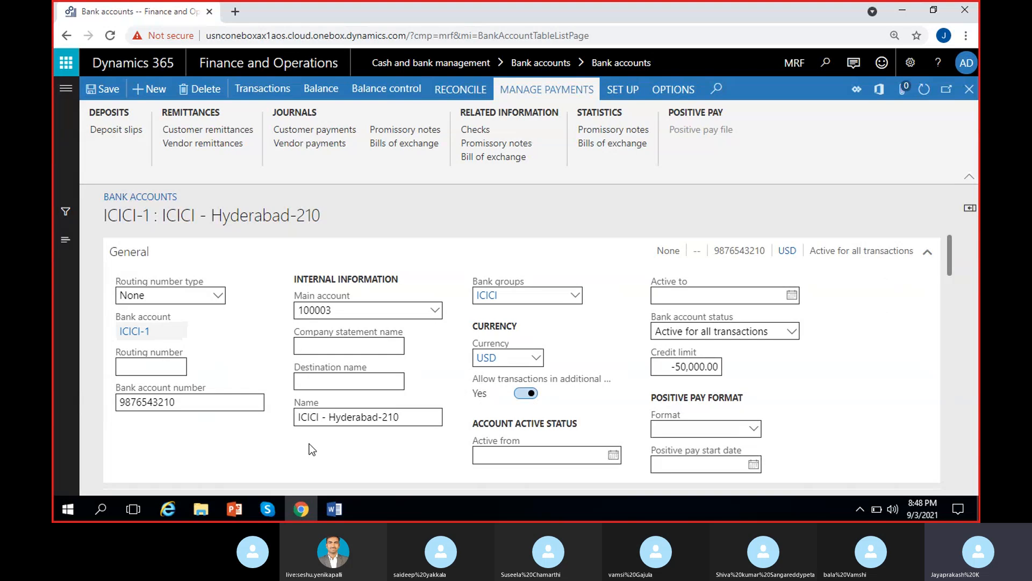
pyautogui.click(969, 88)
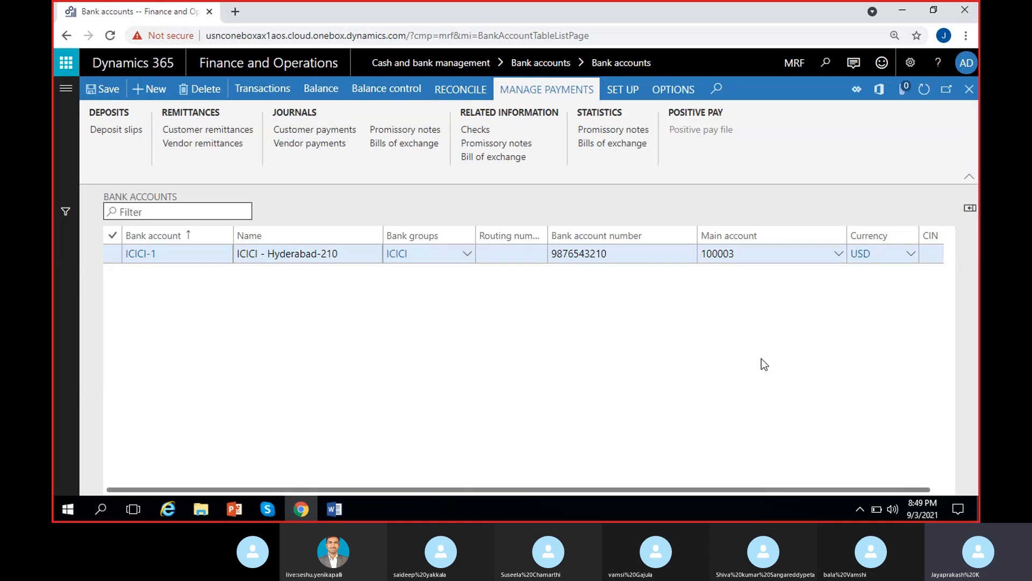
# - Duplicate the bank accounts page in a second browser tab, dismiss its edit notice and open the list of modules there
pyautogui.rightClick(175, 12)
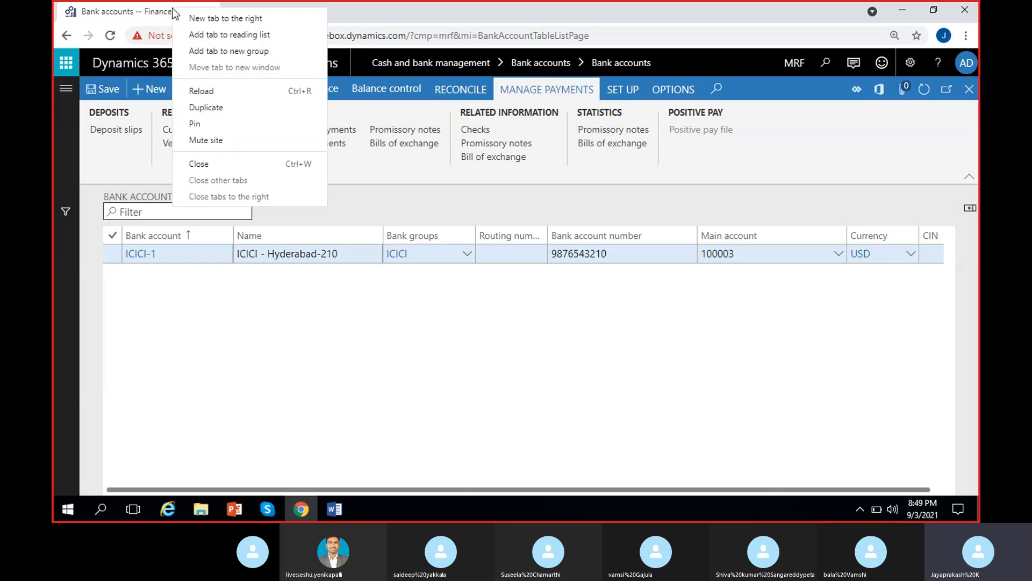
pyautogui.click(203, 107)
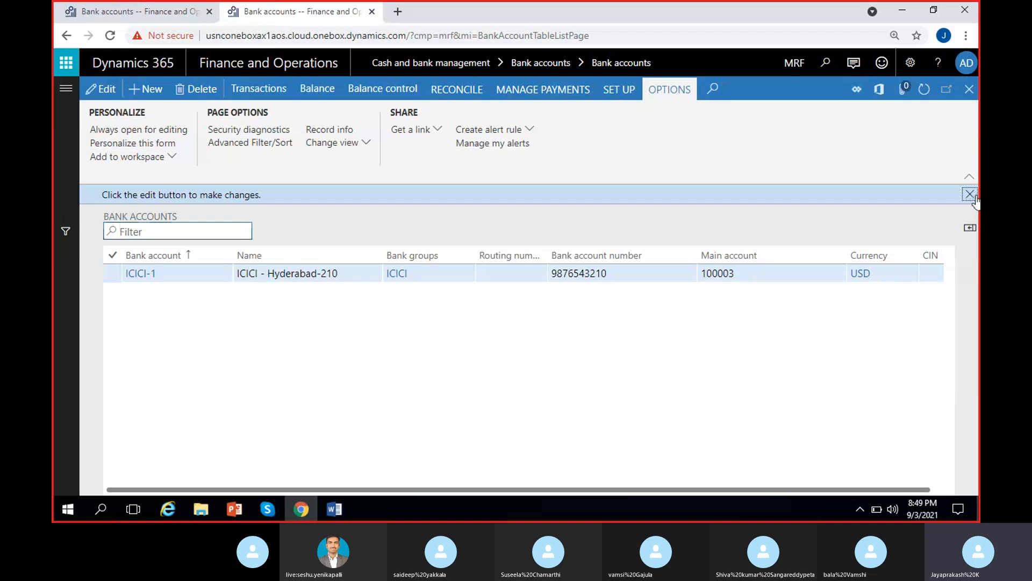
pyautogui.click(970, 194)
pyautogui.click(66, 93)
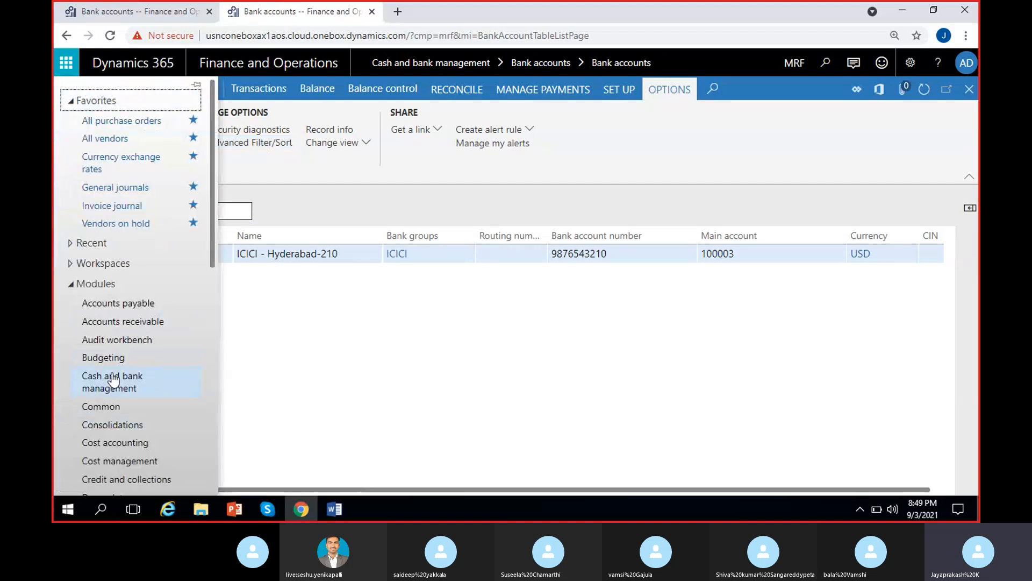
# - Open the General journals page from the journal entries of the General ledger module
pyautogui.scroll(-1, 107, 398)
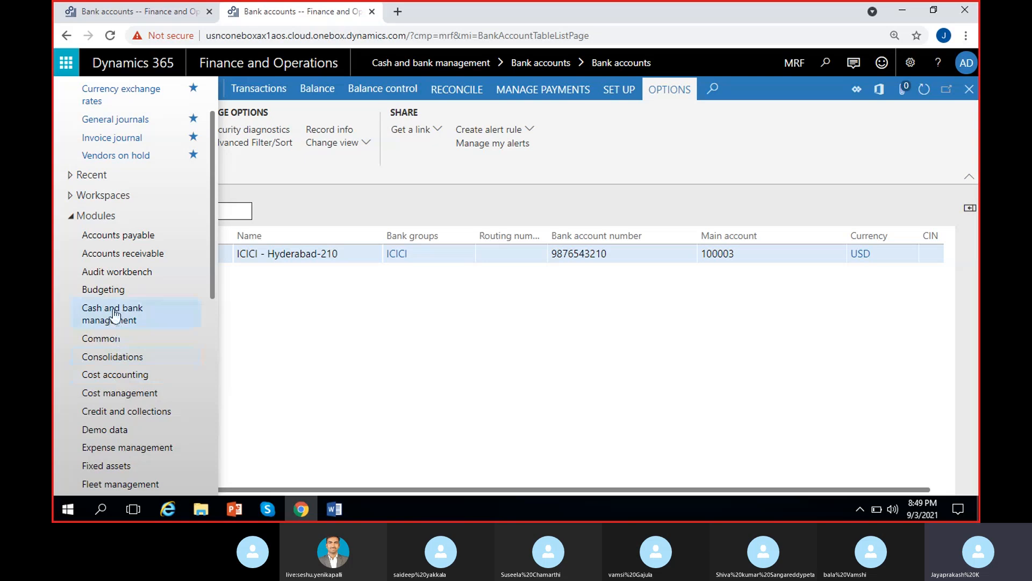
pyautogui.scroll(-1, 110, 312)
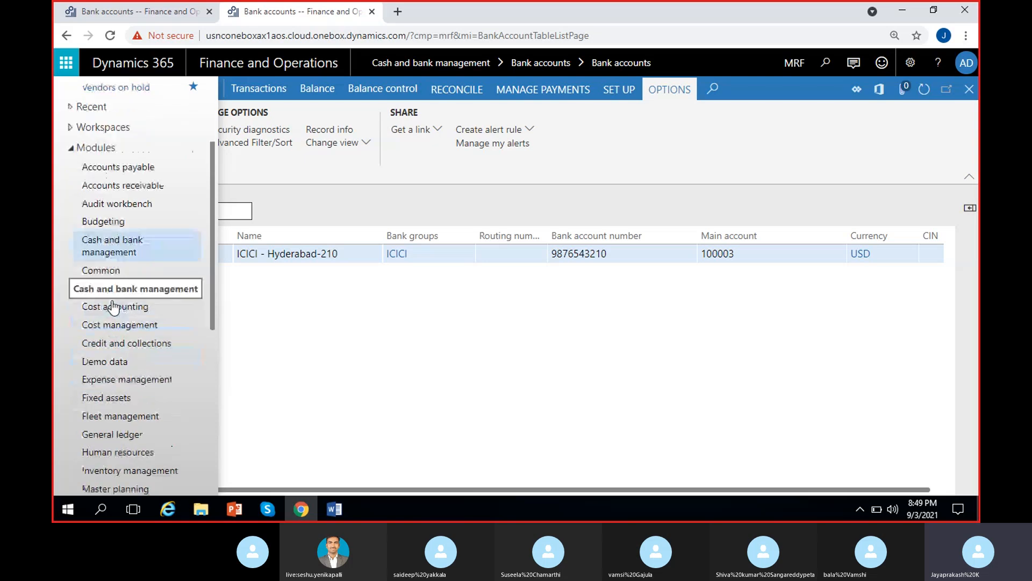
pyautogui.click(96, 438)
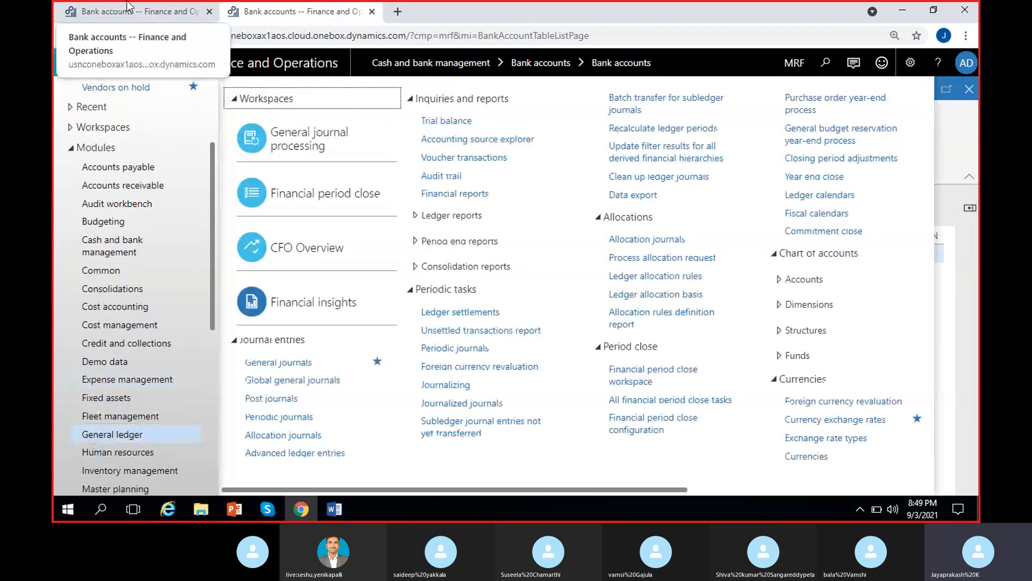
pyautogui.click(117, 9)
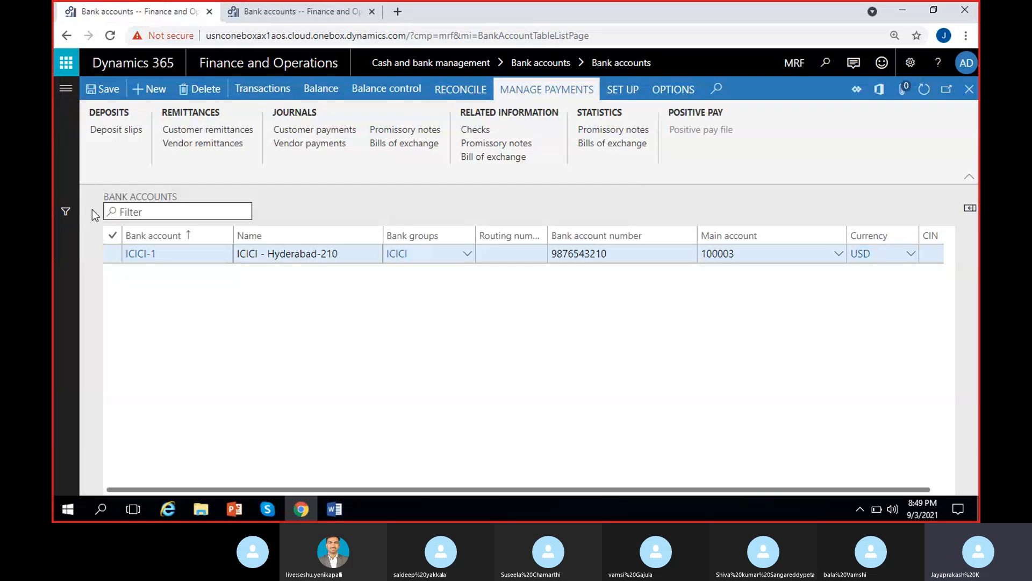
pyautogui.click(308, 13)
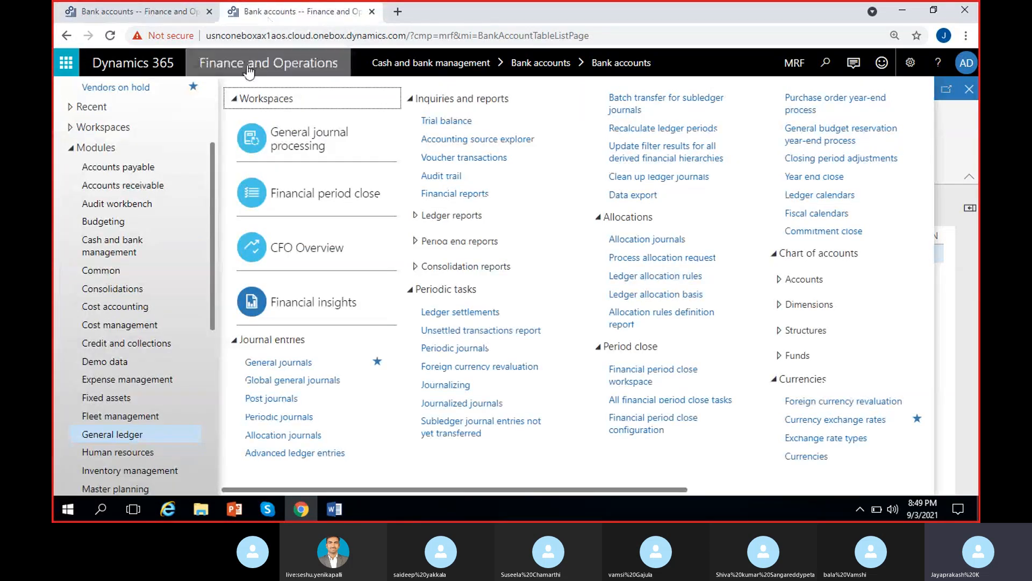
pyautogui.click(276, 358)
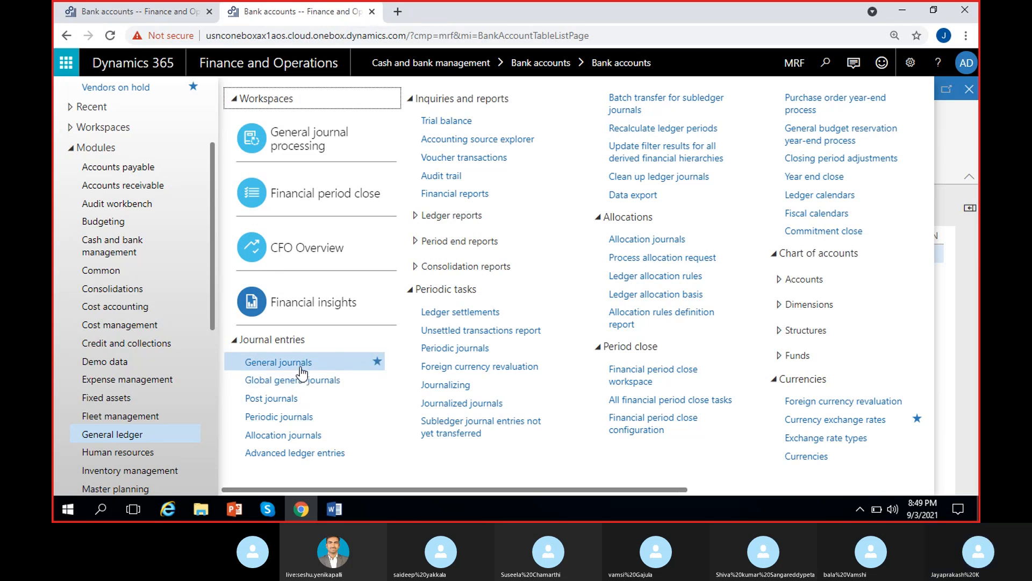
pyautogui.click(280, 362)
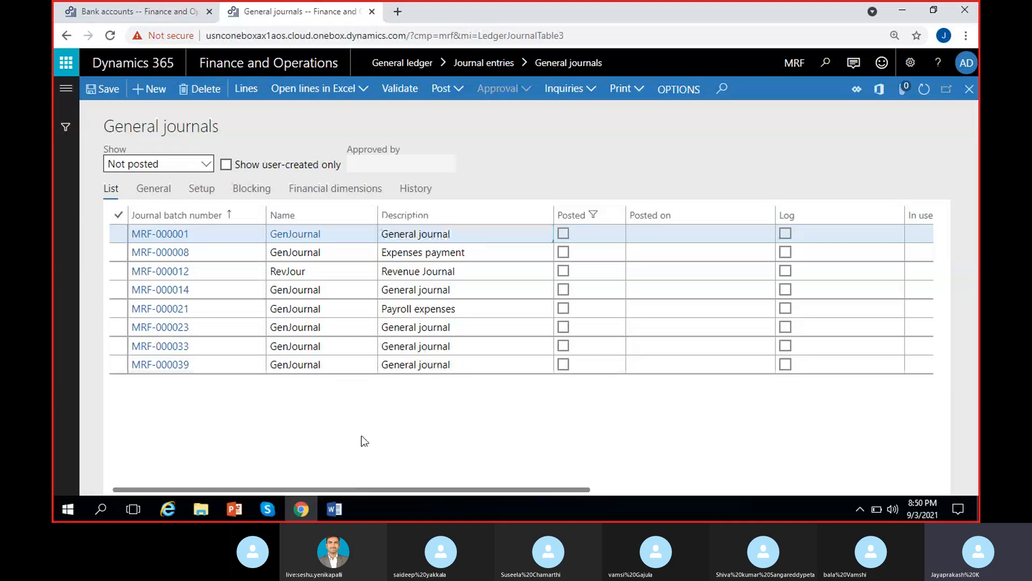
# - Create a new general journal with the name RevJour and open its voucher lines
pyautogui.click(147, 89)
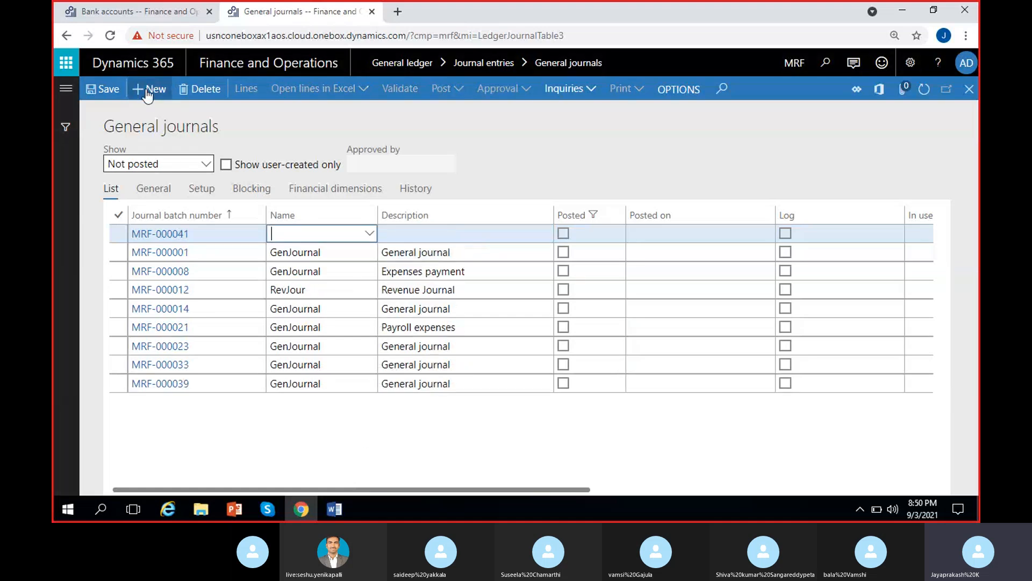
pyautogui.click(369, 234)
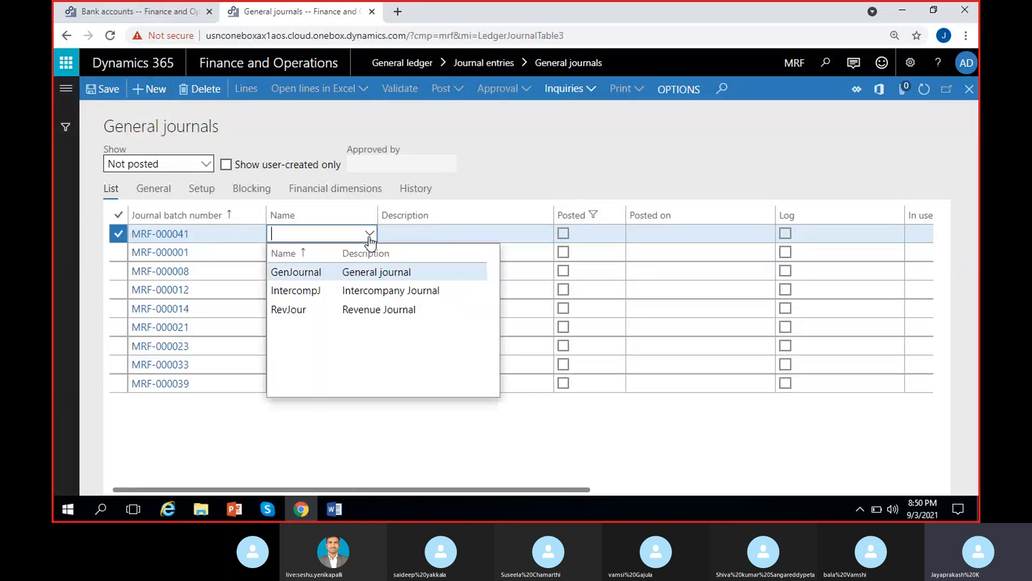
pyautogui.click(293, 314)
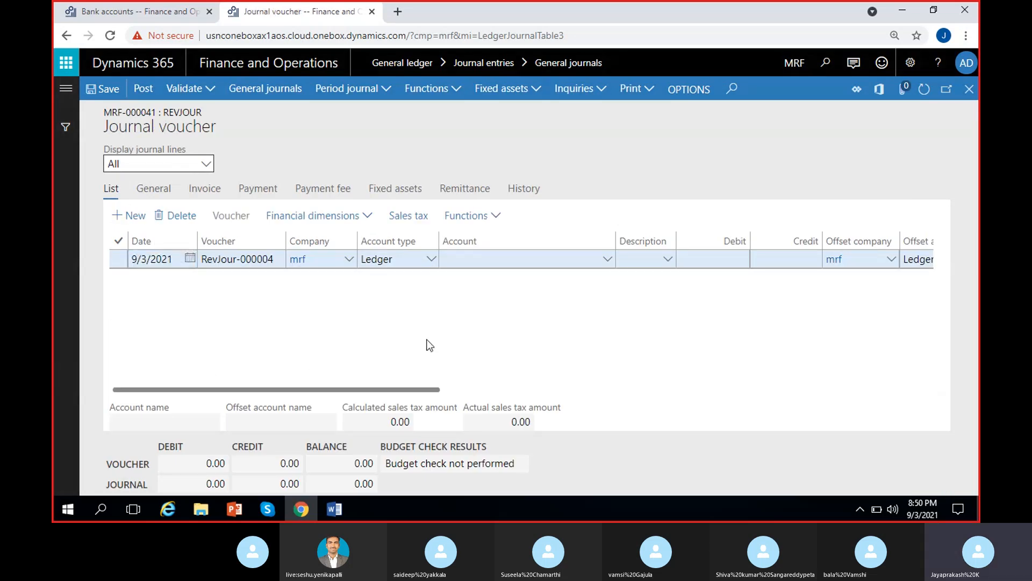
# - Set the main account of the voucher line to 400000 Business revenues
pyautogui.click(591, 260)
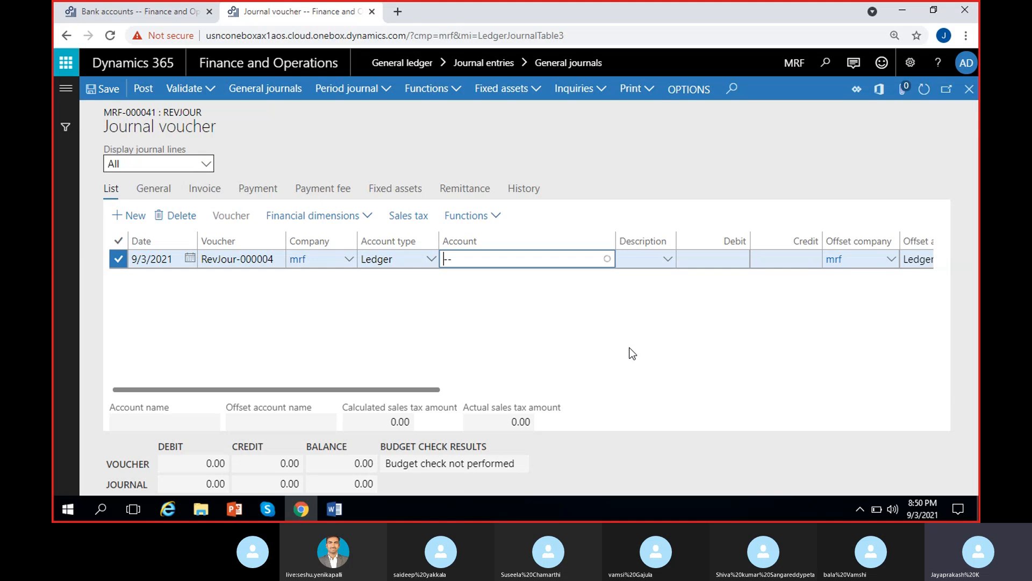
pyautogui.click(466, 289)
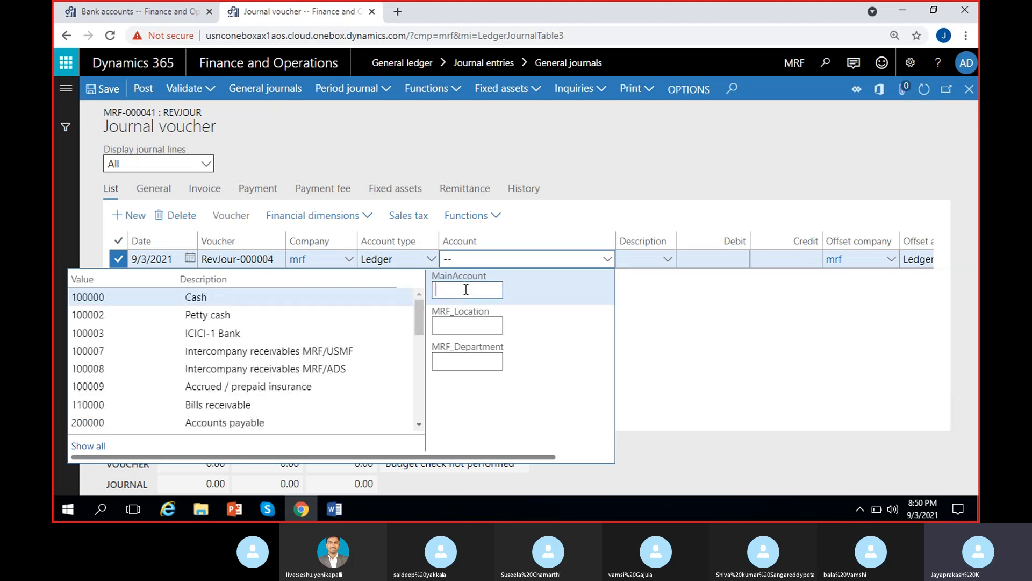
pyautogui.write('rev')
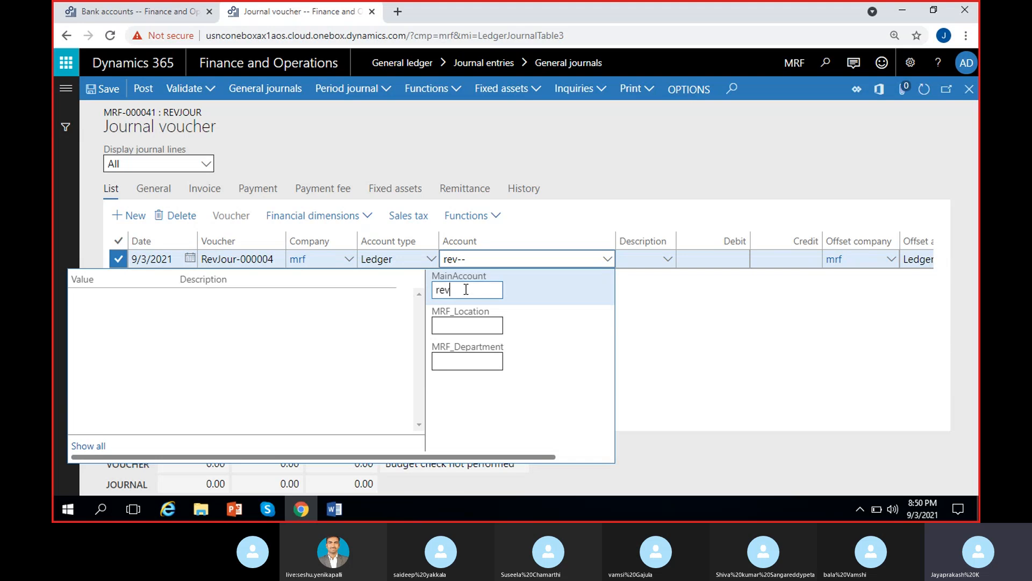
pyautogui.press('BackSpace')
pyautogui.press('BackSpace')
pyautogui.press('BackSpace')
pyautogui.write('4')
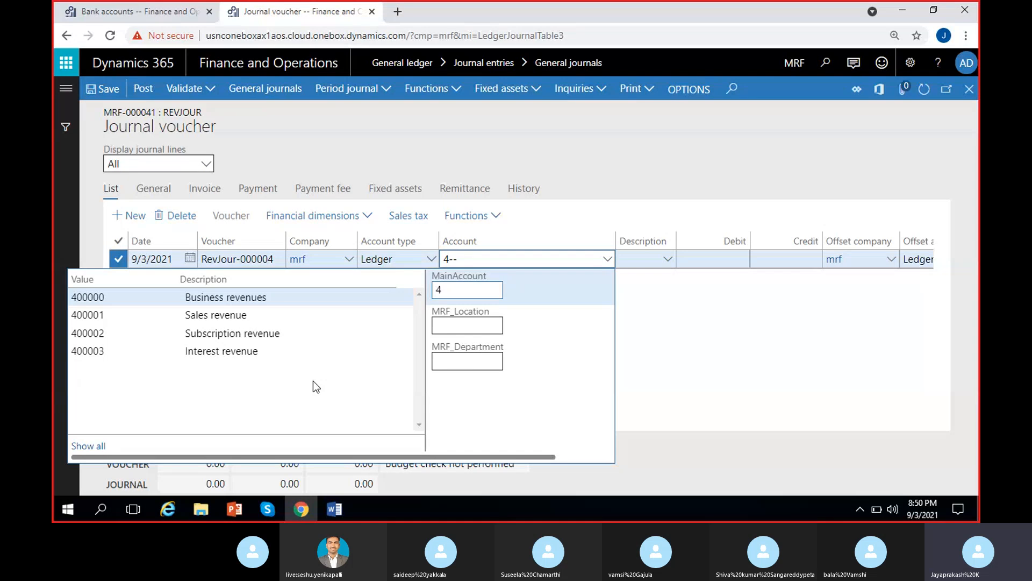
pyautogui.click(282, 298)
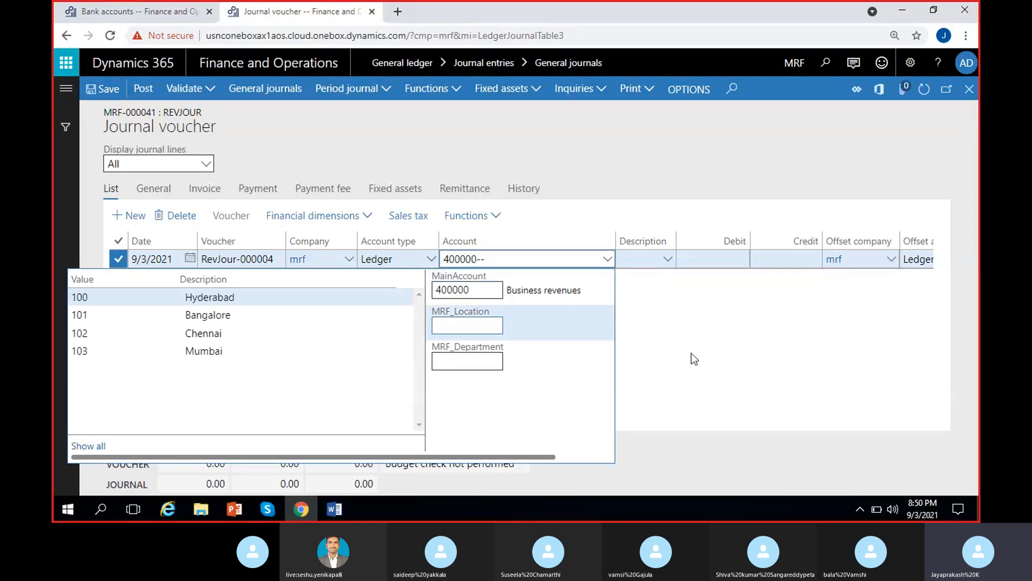
# - Complete the line's account with location 100 Hyderabad, department 202 Sales&Marketing and cost center CC/1
pyautogui.click(305, 297)
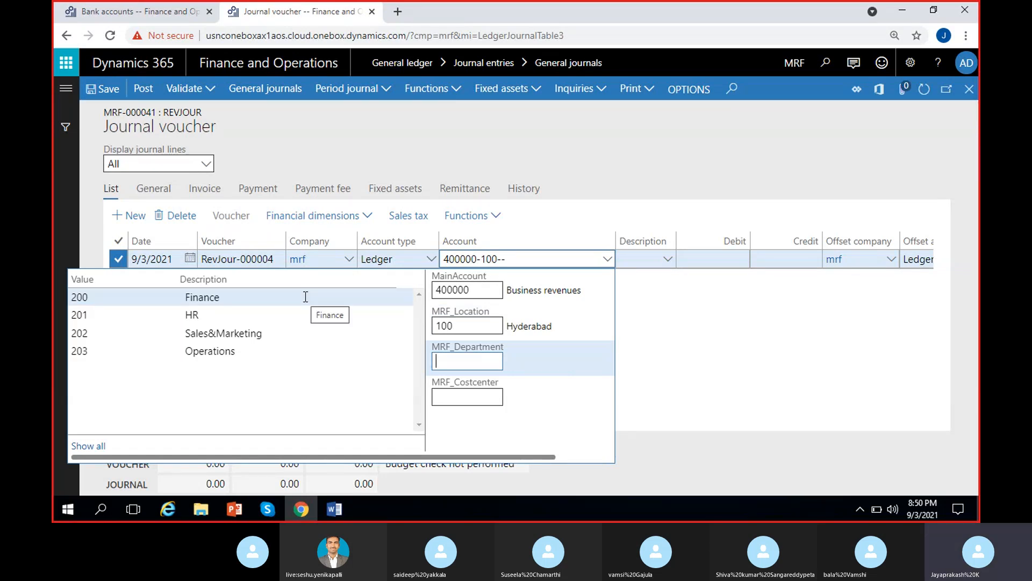
pyautogui.click(259, 333)
pyautogui.write('CC/1')
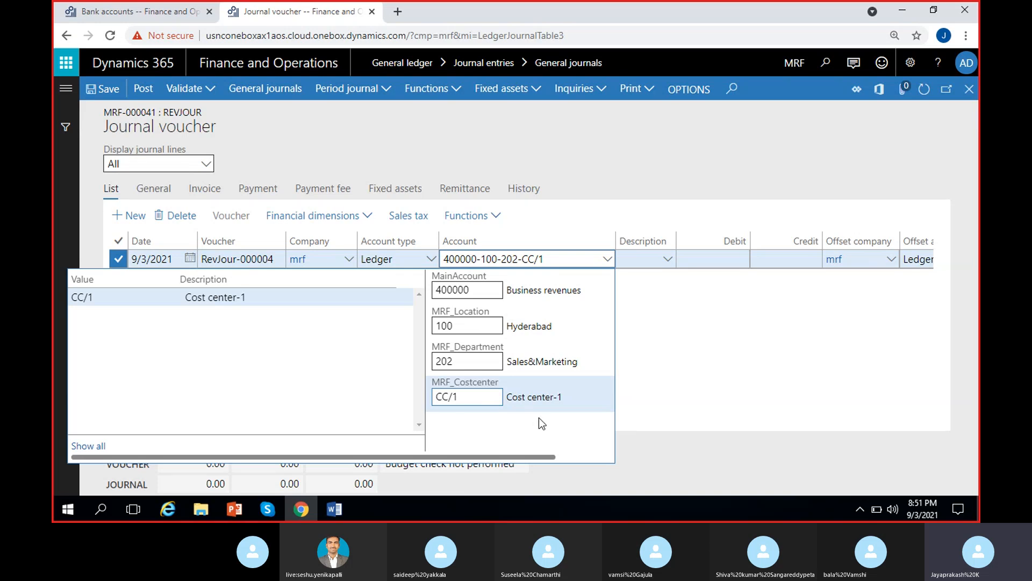
pyautogui.click(690, 353)
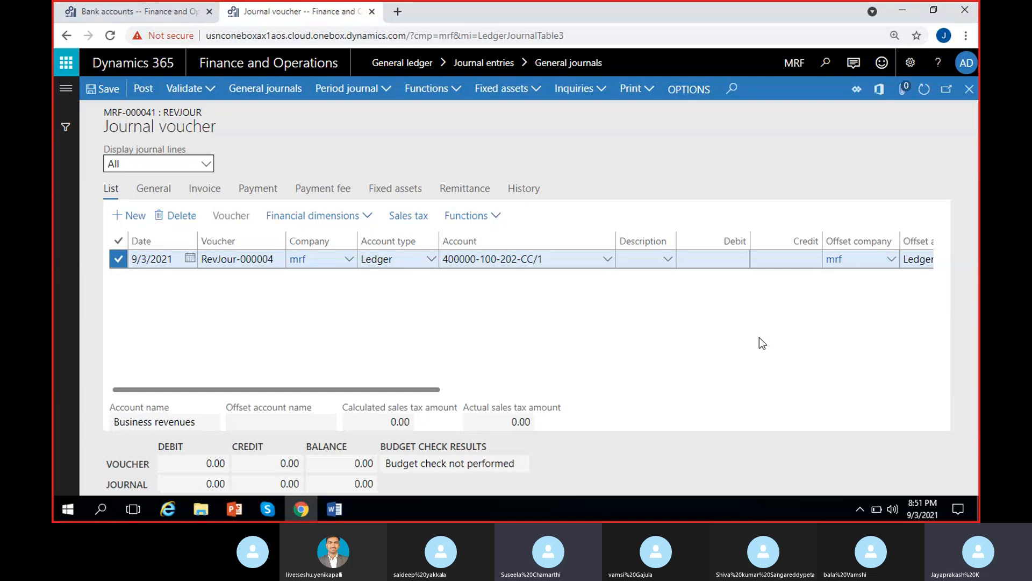
# - Enter a credit amount of 30000 on the business revenues line
pyautogui.click(781, 264)
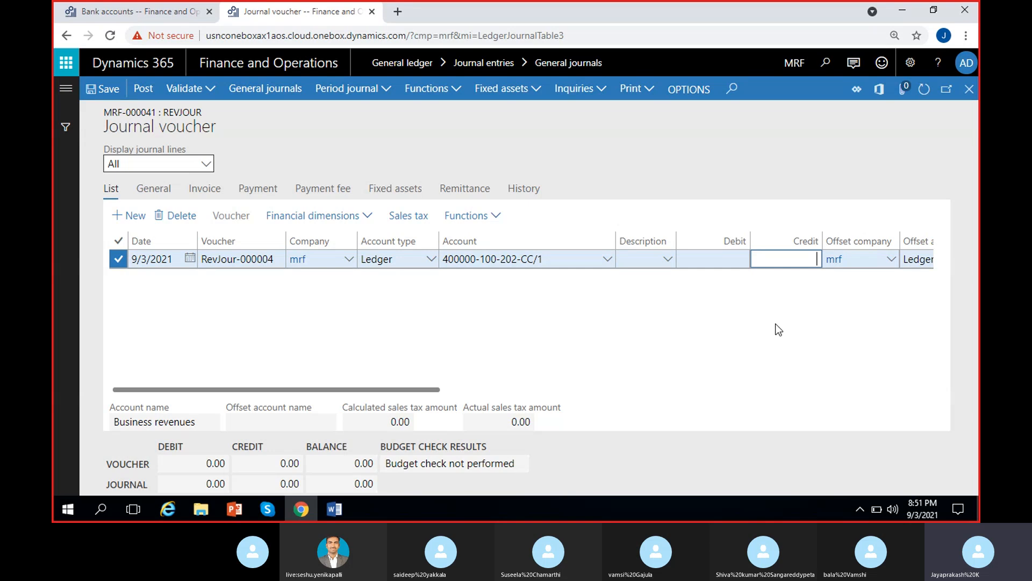
pyautogui.write('30000')
pyautogui.click(614, 328)
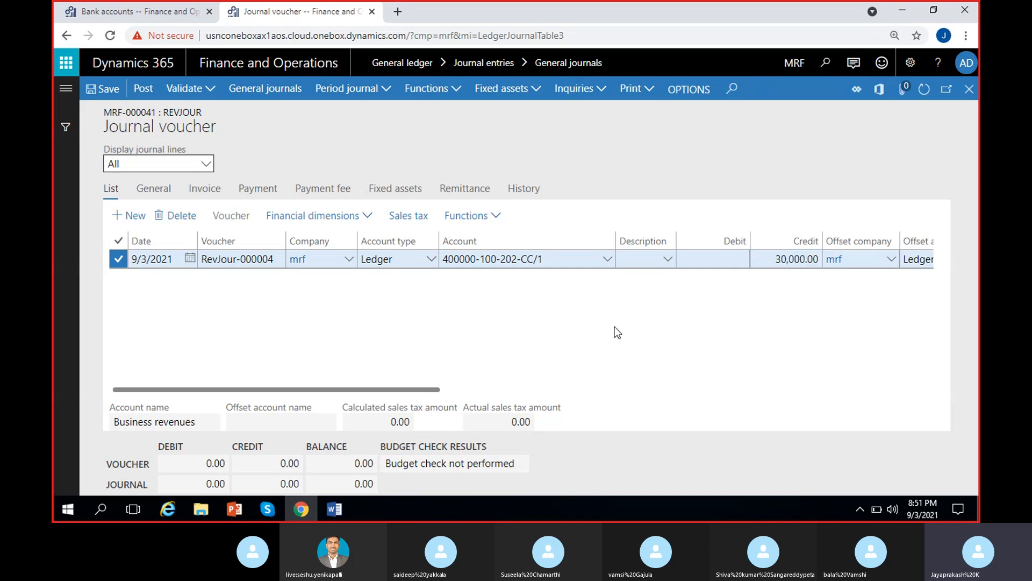
pyautogui.click(710, 311)
# - Widen the offset account type column, set the type to Bank and view the available offset bank accounts
pyautogui.hscroll(3, 652, 311)
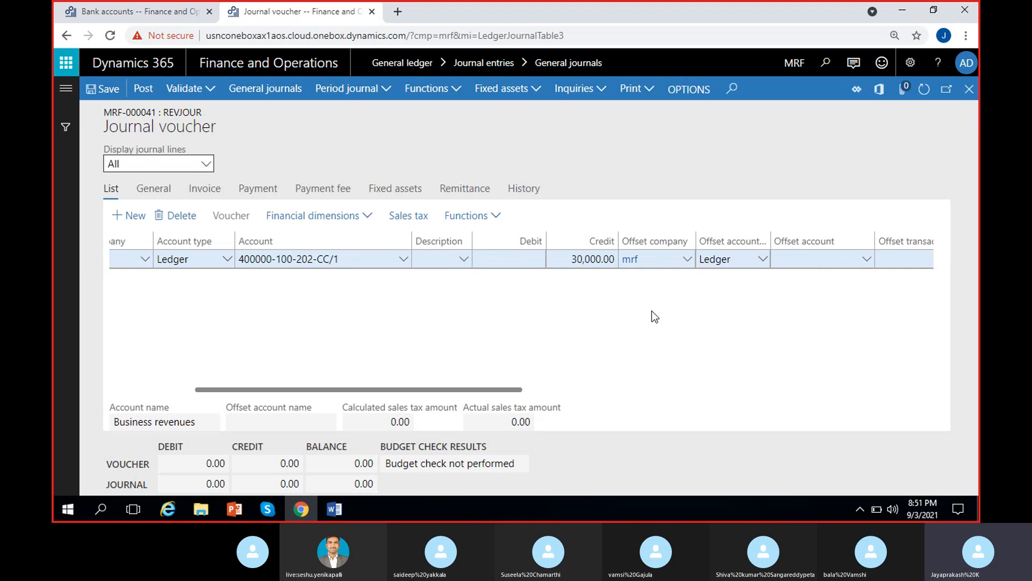
pyautogui.hscroll(3, 526, 320)
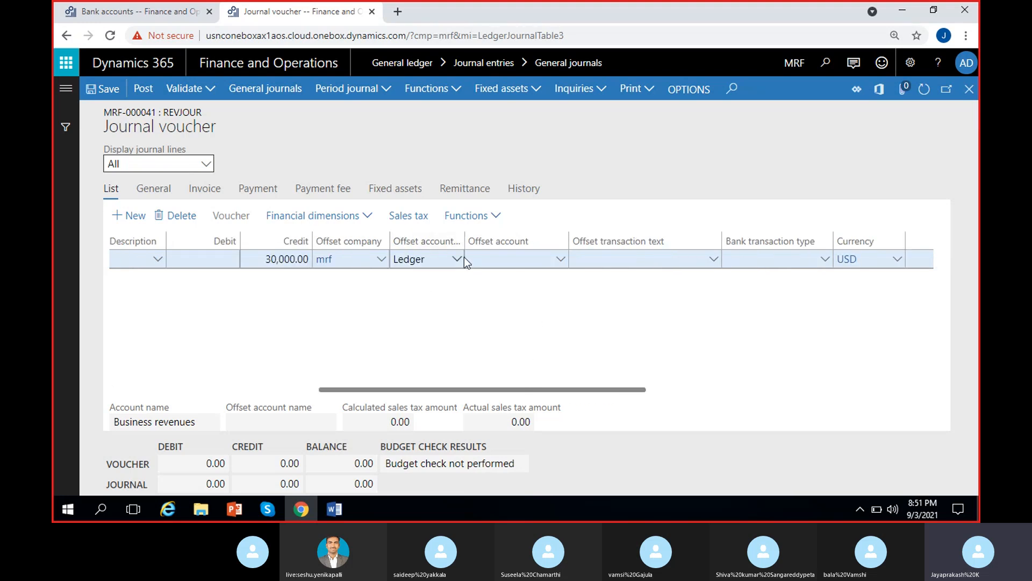
pyautogui.moveTo(466, 241); pyautogui.dragTo(513, 241)
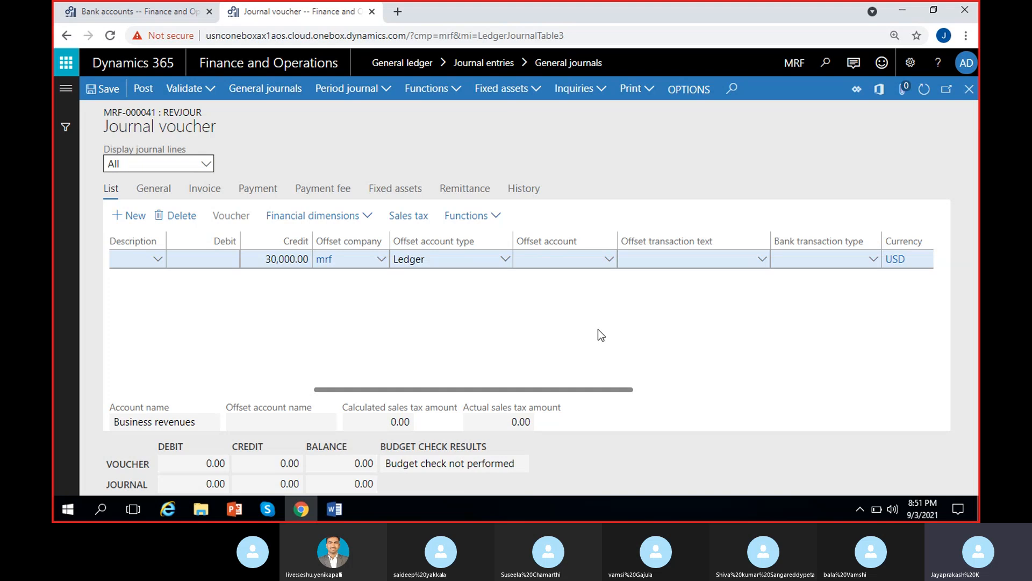
pyautogui.click(505, 260)
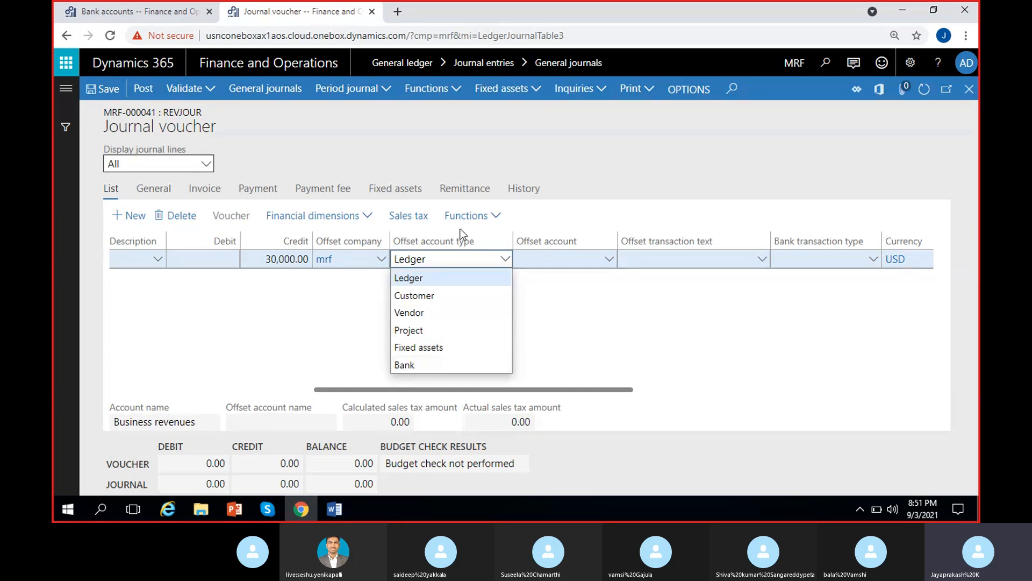
pyautogui.click(420, 365)
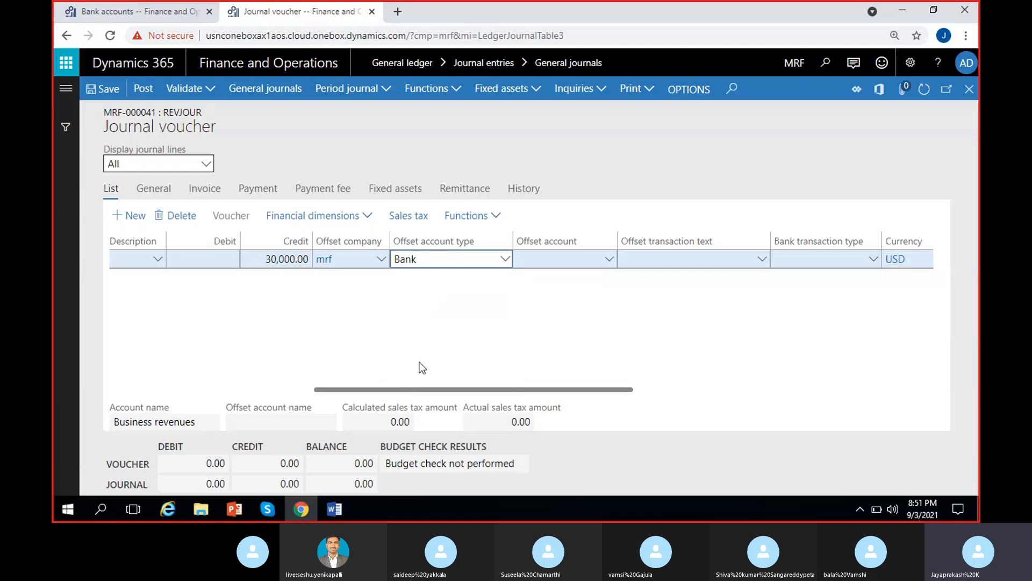
pyautogui.click(606, 267)
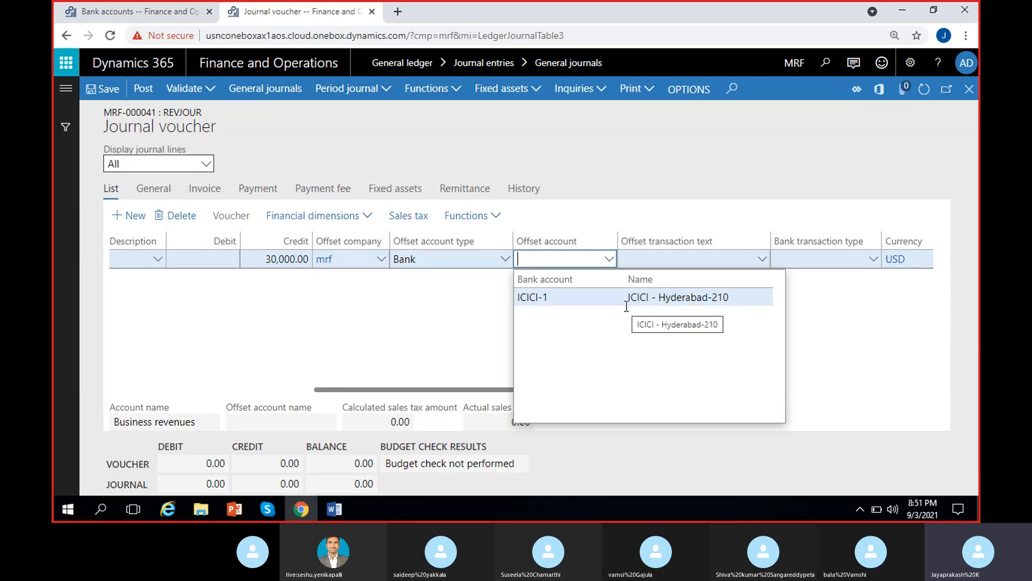
pyautogui.click(500, 277)
# - Try Ledger as the offset account type and browse the main accounts offered for the offset account
pyautogui.click(504, 259)
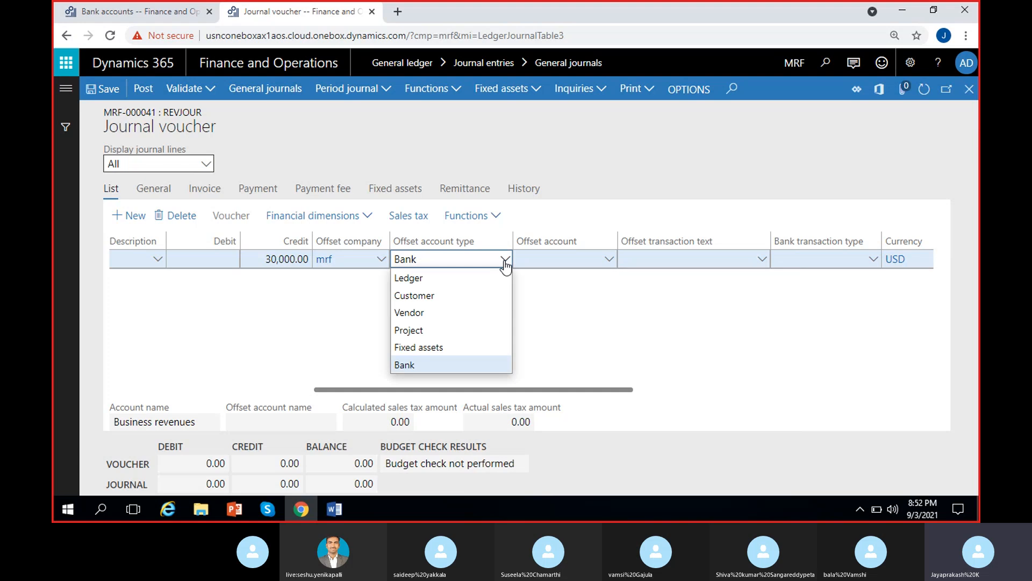
pyautogui.click(432, 277)
pyautogui.click(585, 264)
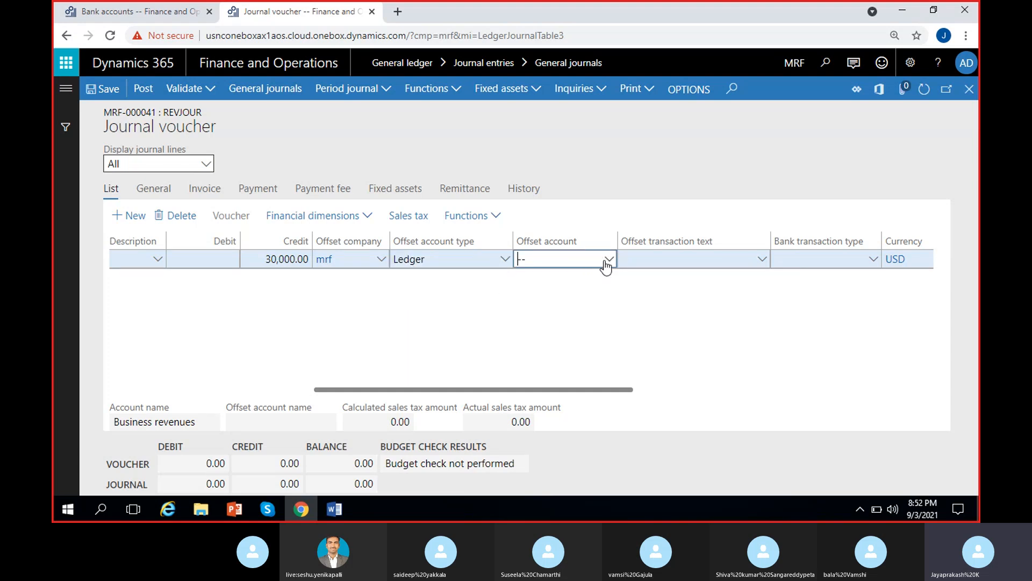
pyautogui.click(609, 260)
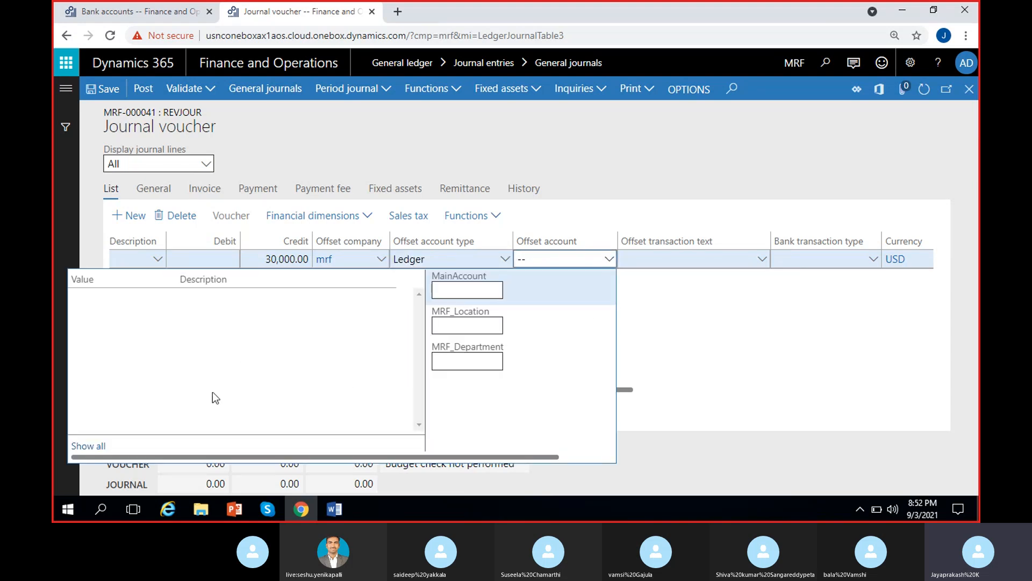
pyautogui.scroll(-3, 238, 373)
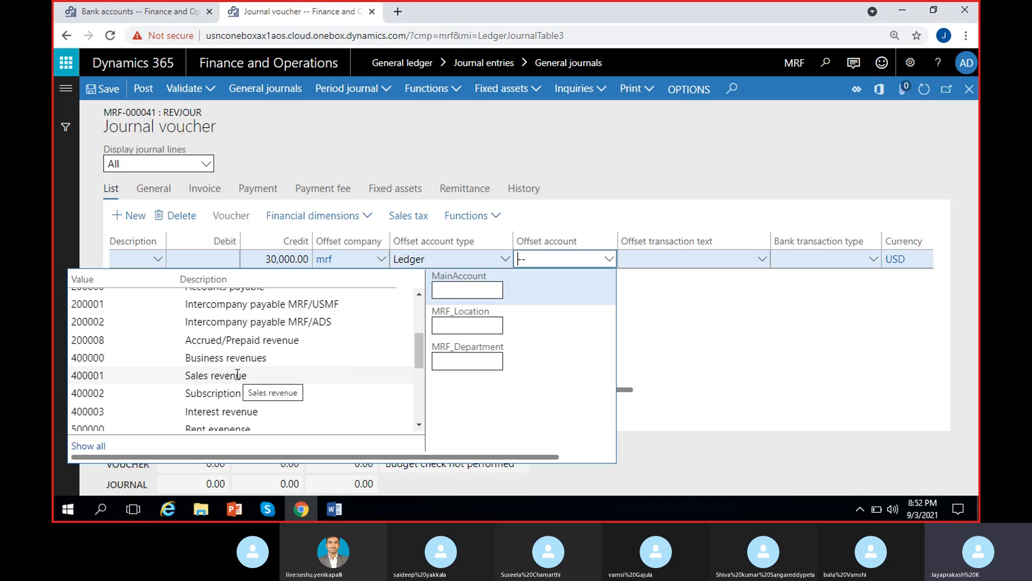
pyautogui.scroll(3, 242, 387)
pyautogui.click(694, 336)
# - Set the line's offset account type to Bank and choose ICICI-1 as the offset account
pyautogui.click(505, 259)
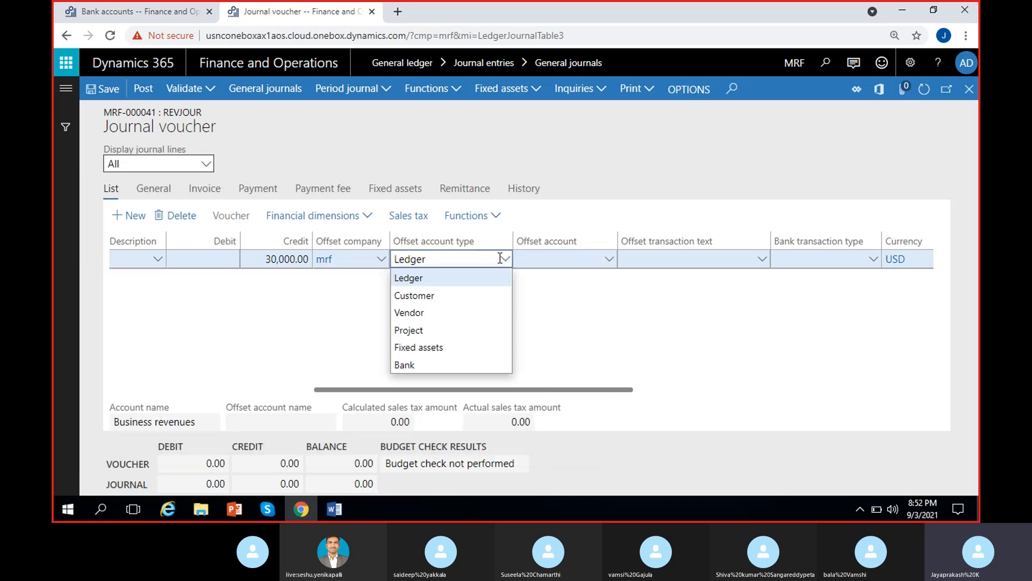
pyautogui.click(432, 364)
pyautogui.click(611, 261)
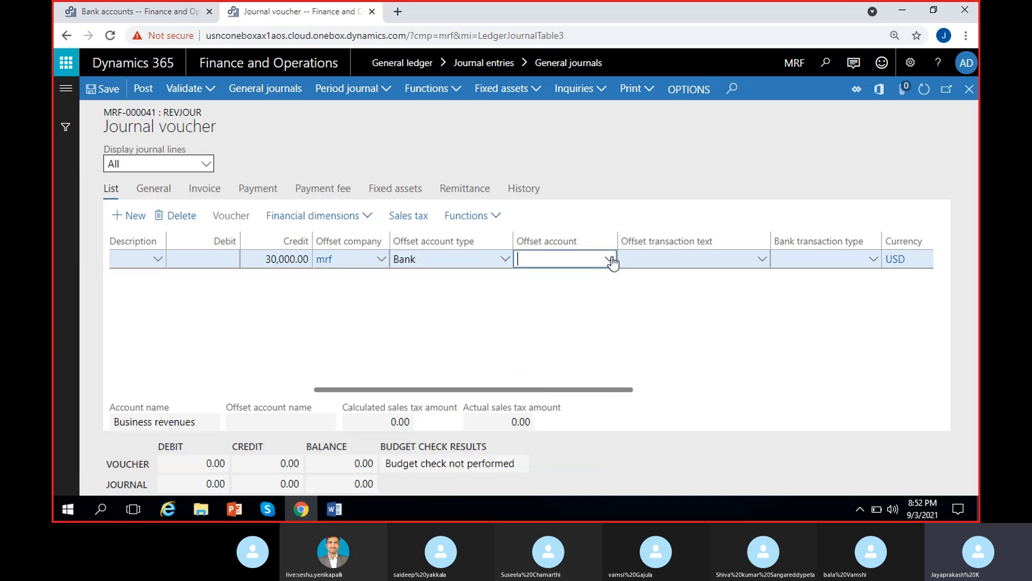
pyautogui.click(610, 260)
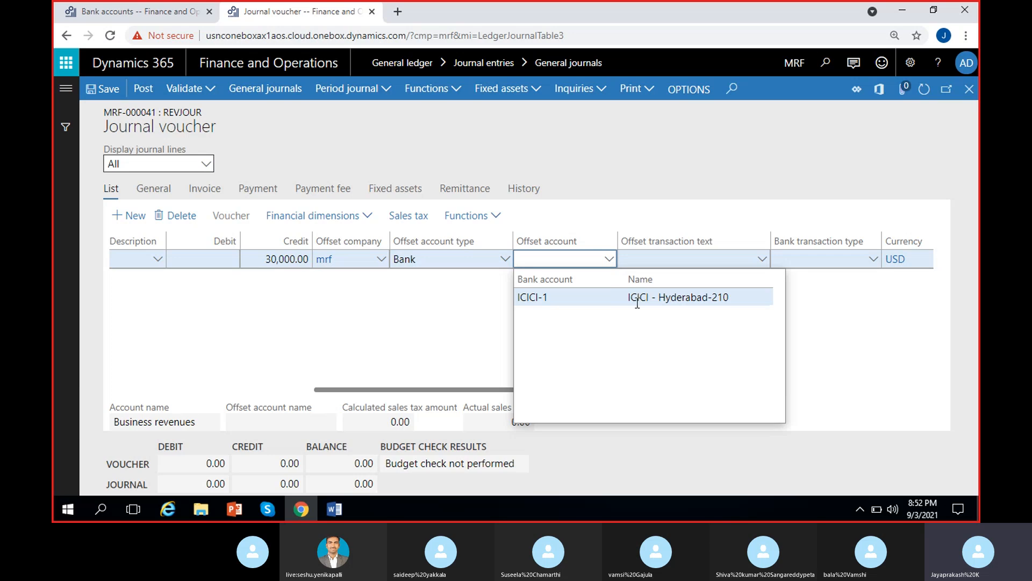
pyautogui.click(654, 297)
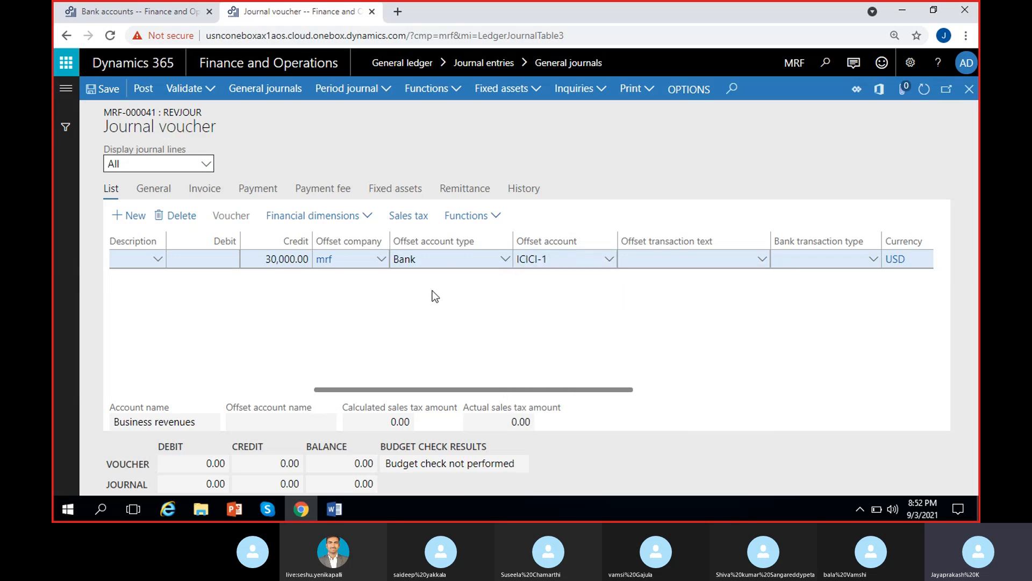
pyautogui.click(574, 323)
pyautogui.moveTo(346, 388); pyautogui.dragTo(282, 388)
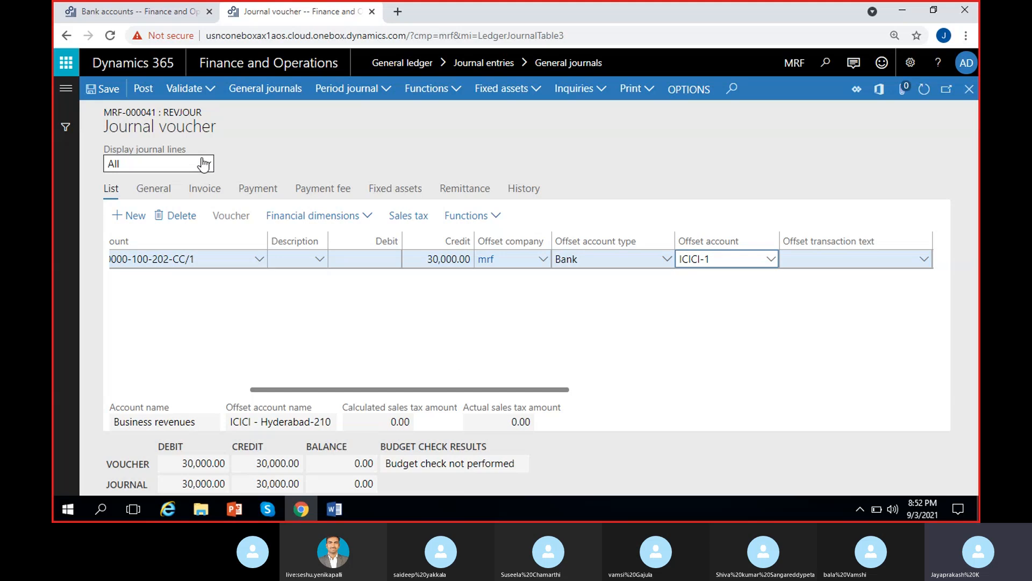
# - Validate the whole revenue journal, read the message details for its voucher and dismiss the warning
pyautogui.click(200, 92)
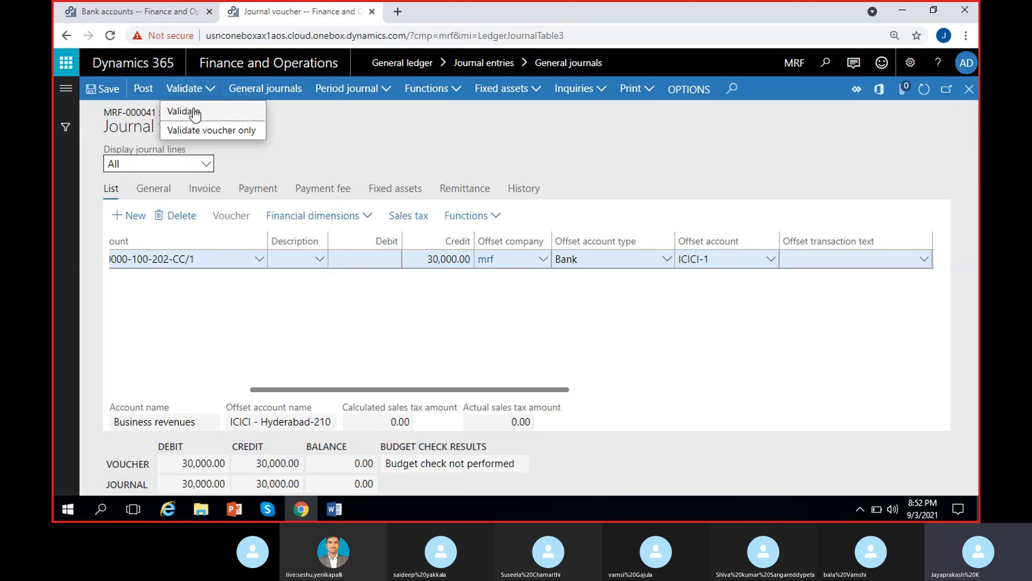
pyautogui.click(198, 110)
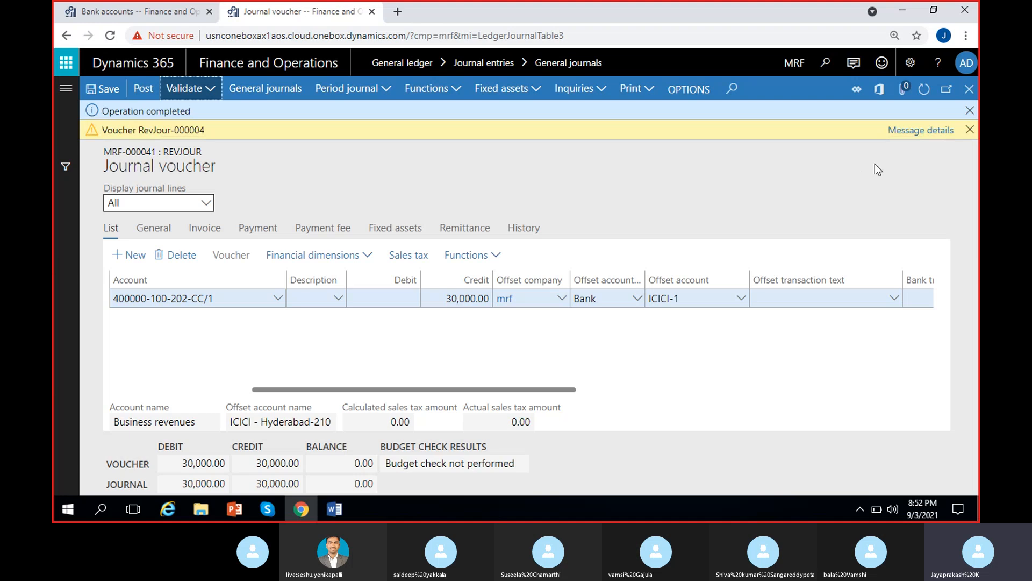
pyautogui.click(921, 132)
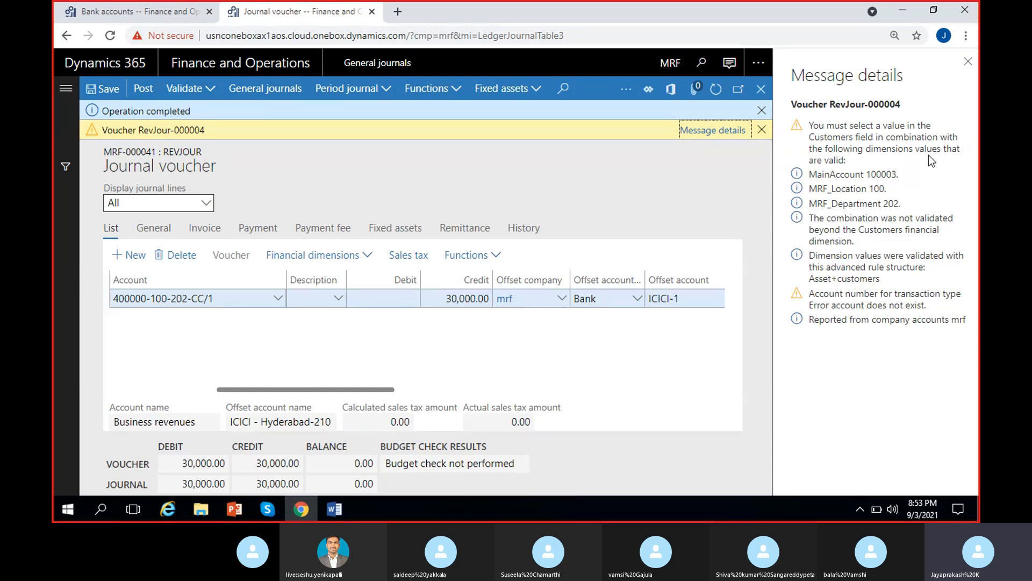
pyautogui.doubleClick(895, 173)
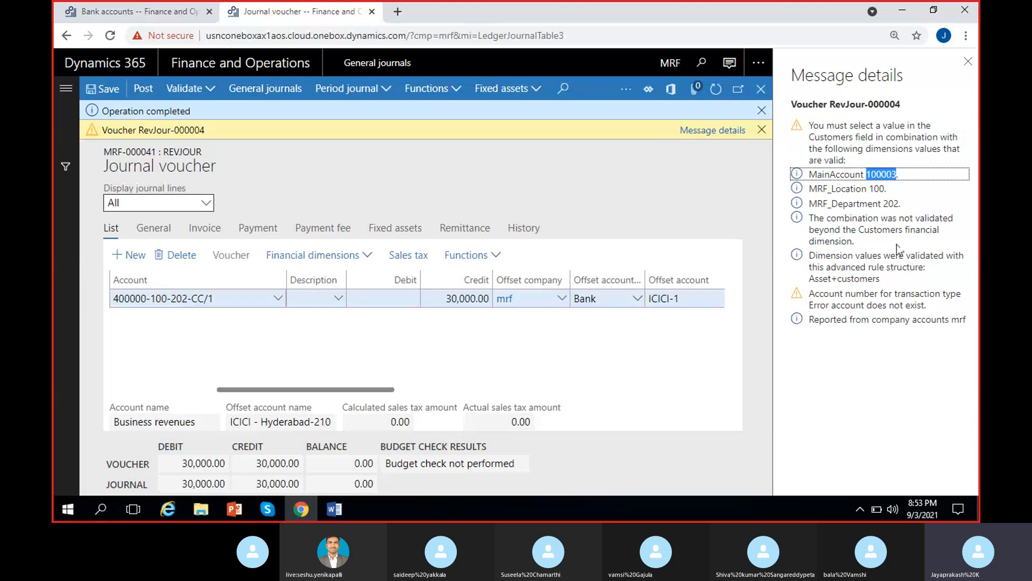
pyautogui.moveTo(811, 220); pyautogui.dragTo(859, 243)
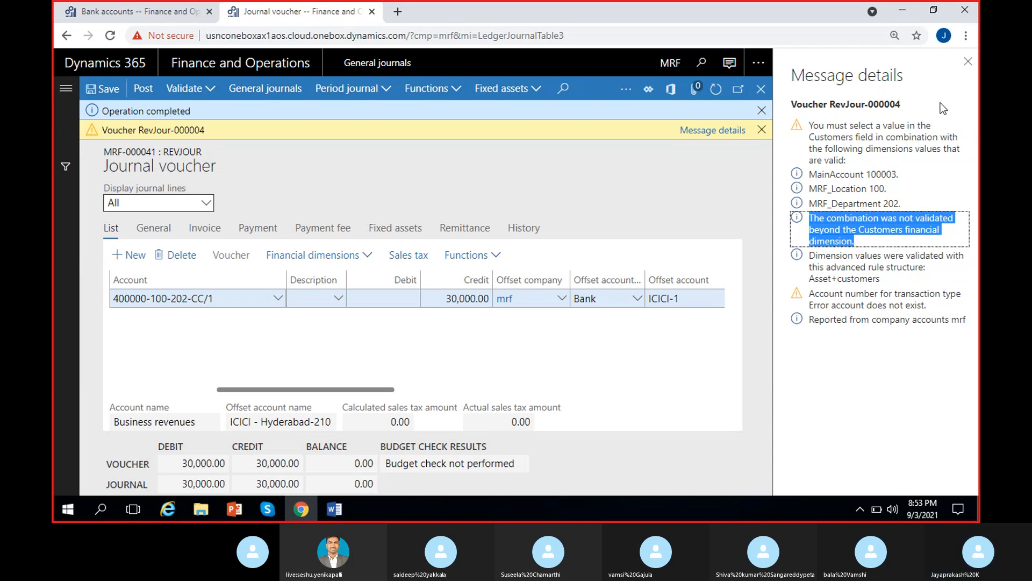
pyautogui.click(968, 61)
pyautogui.click(968, 133)
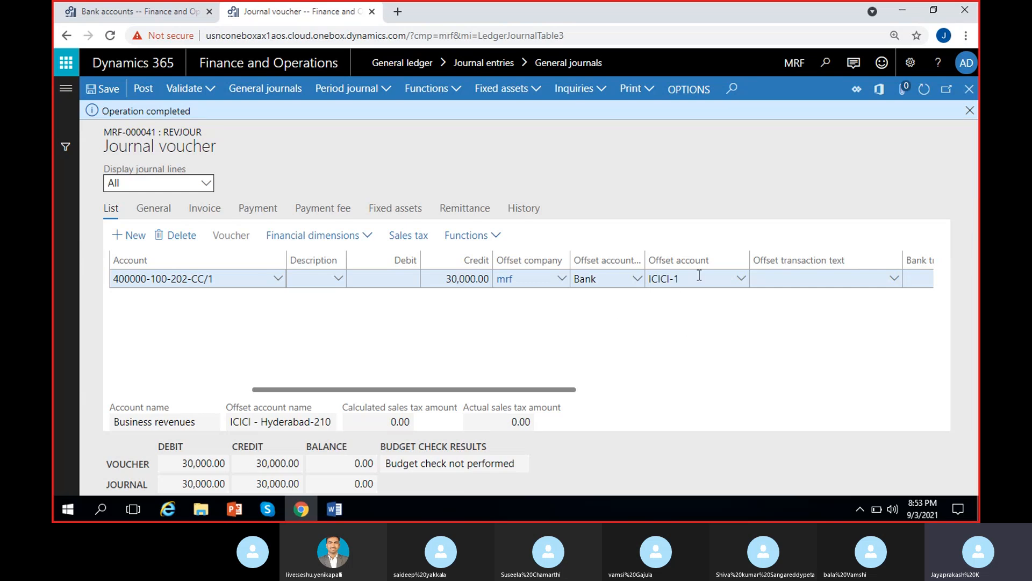
pyautogui.click(701, 281)
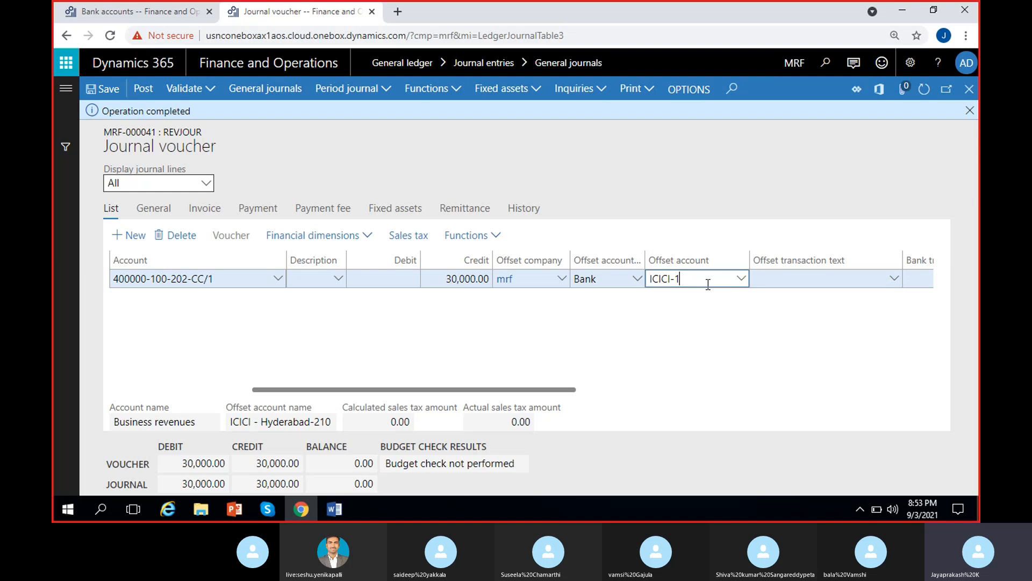
pyautogui.click(683, 321)
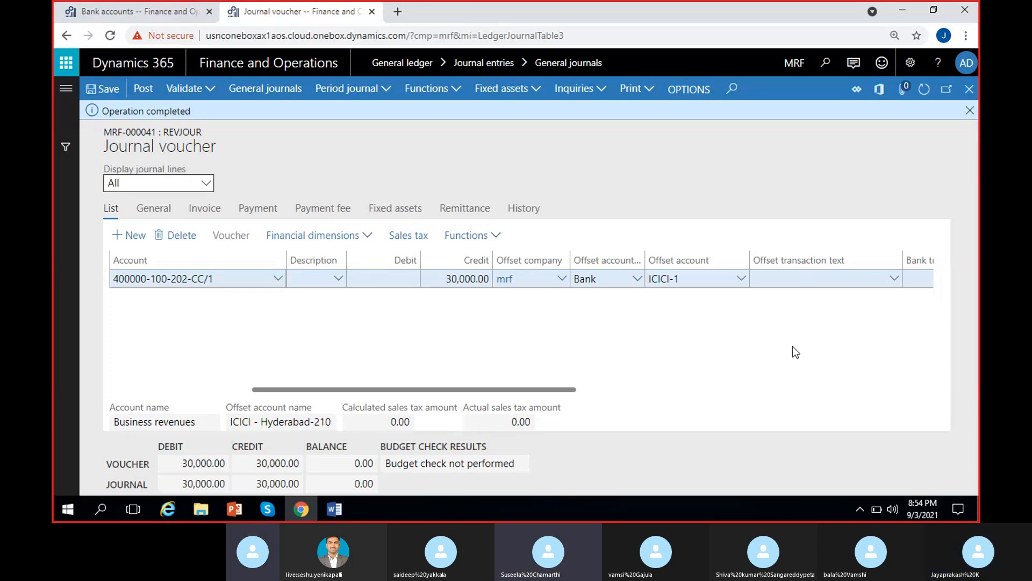
pyautogui.click(445, 91)
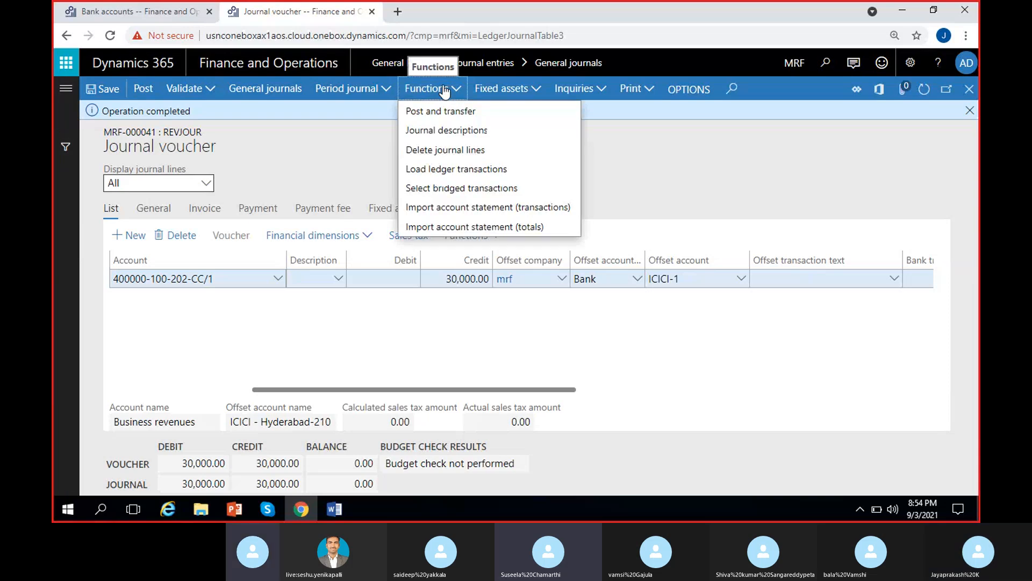
pyautogui.click(759, 203)
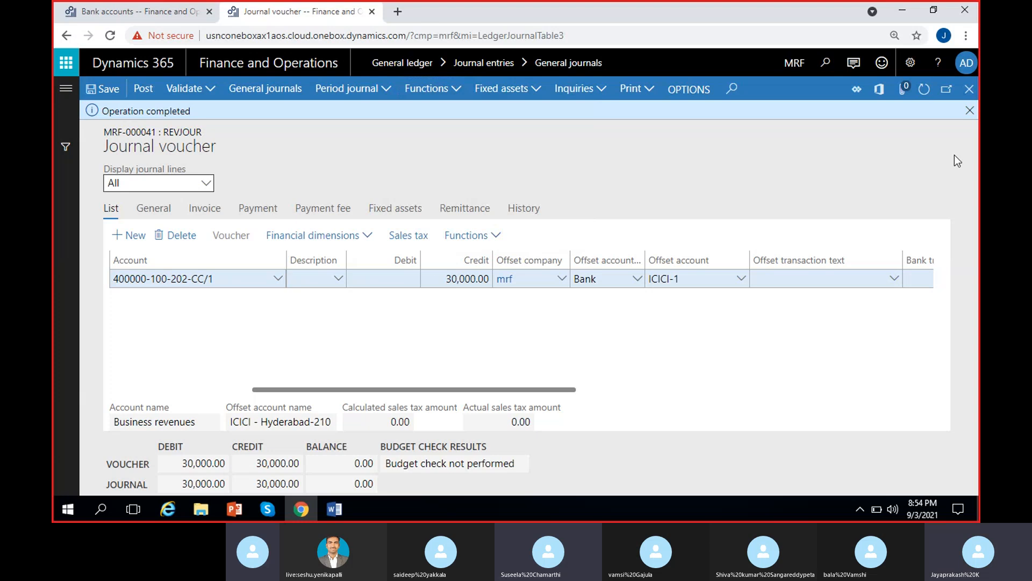
# - Set the Customers financial dimension of the line's offset account to 900, Customer-1
pyautogui.click(970, 111)
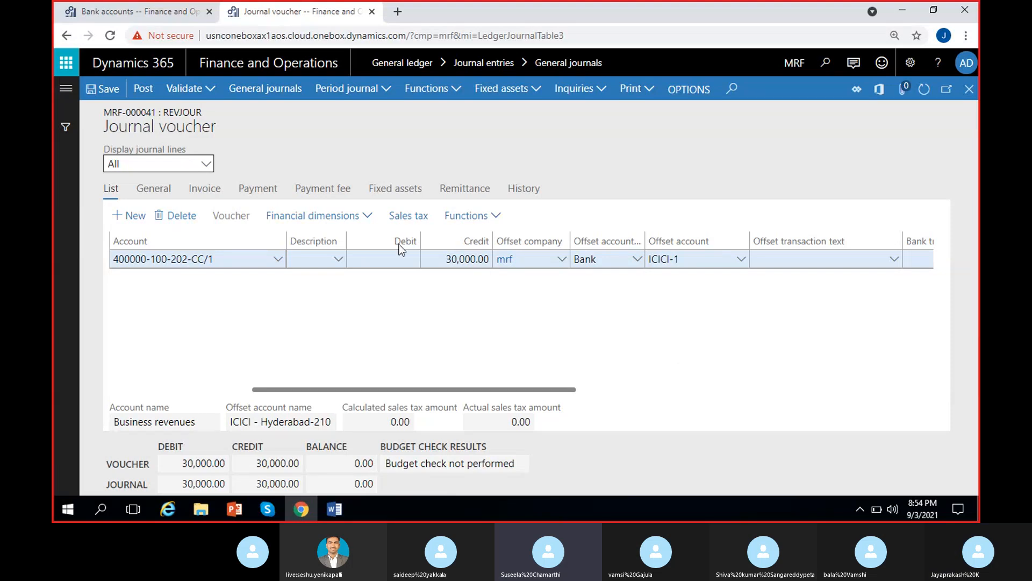
pyautogui.click(342, 219)
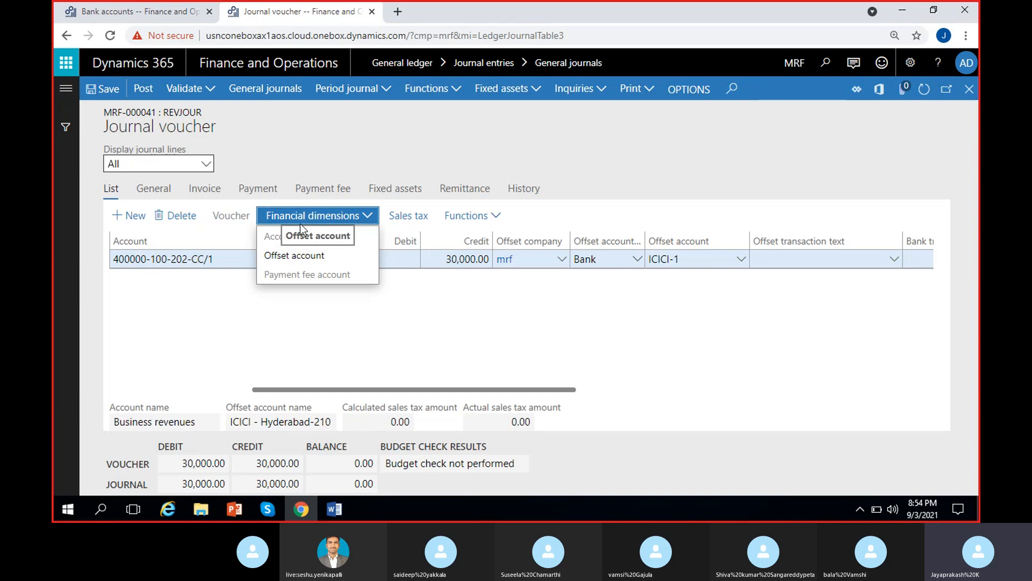
pyautogui.click(299, 256)
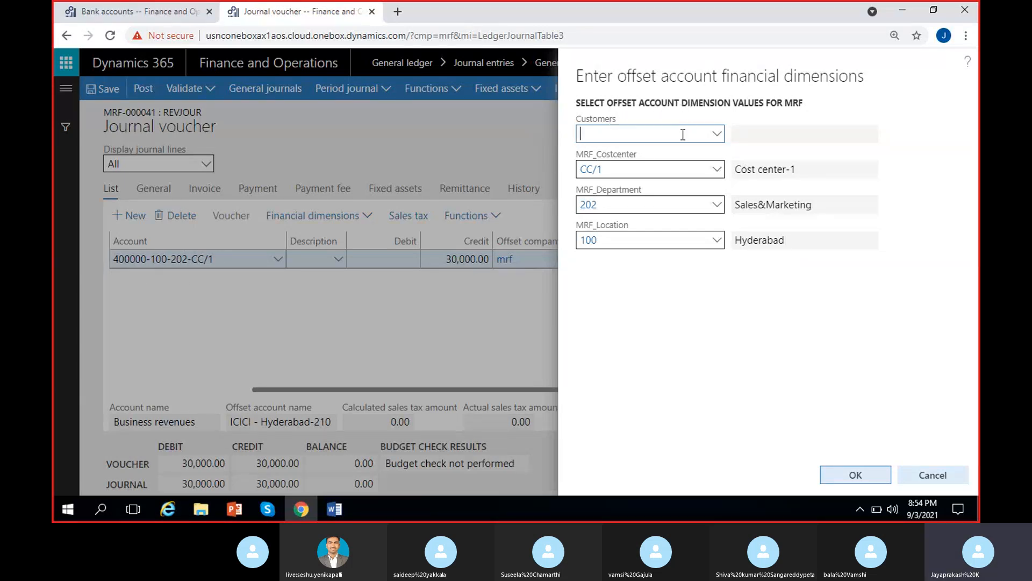
pyautogui.click(718, 133)
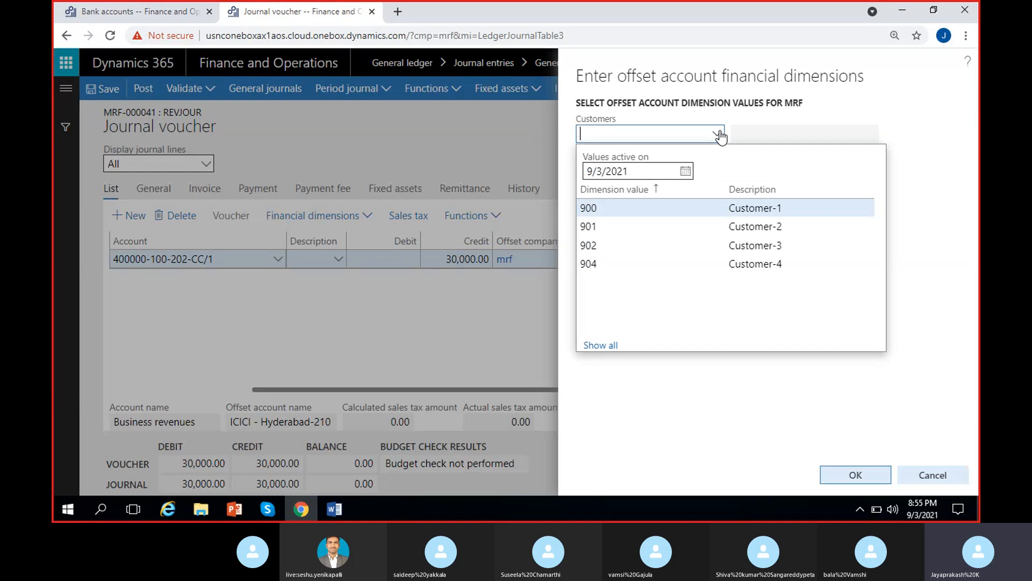
pyautogui.click(704, 208)
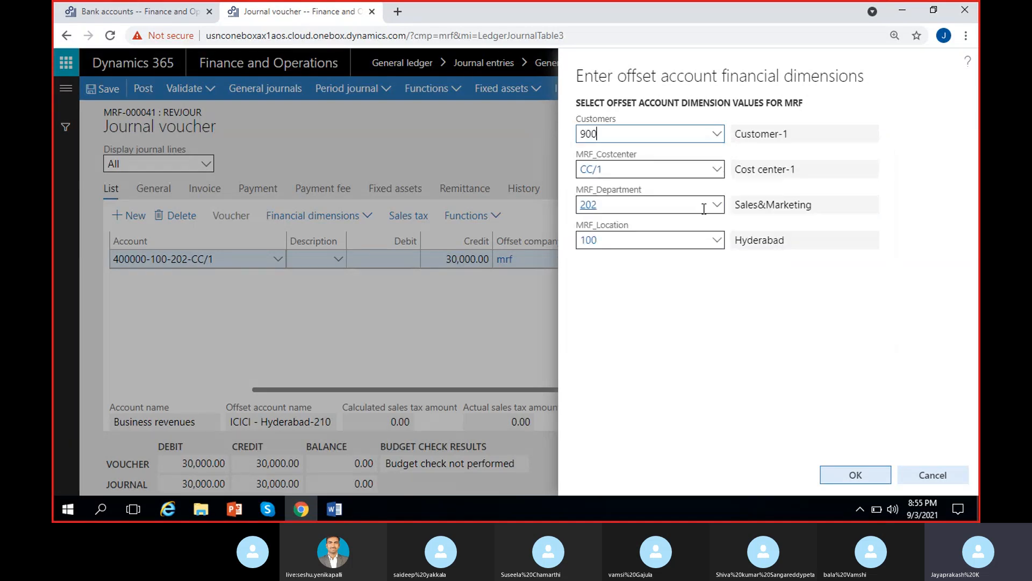
pyautogui.click(862, 468)
# - Validate the revenue journal again, post it and dismiss the posting messages
pyautogui.click(182, 93)
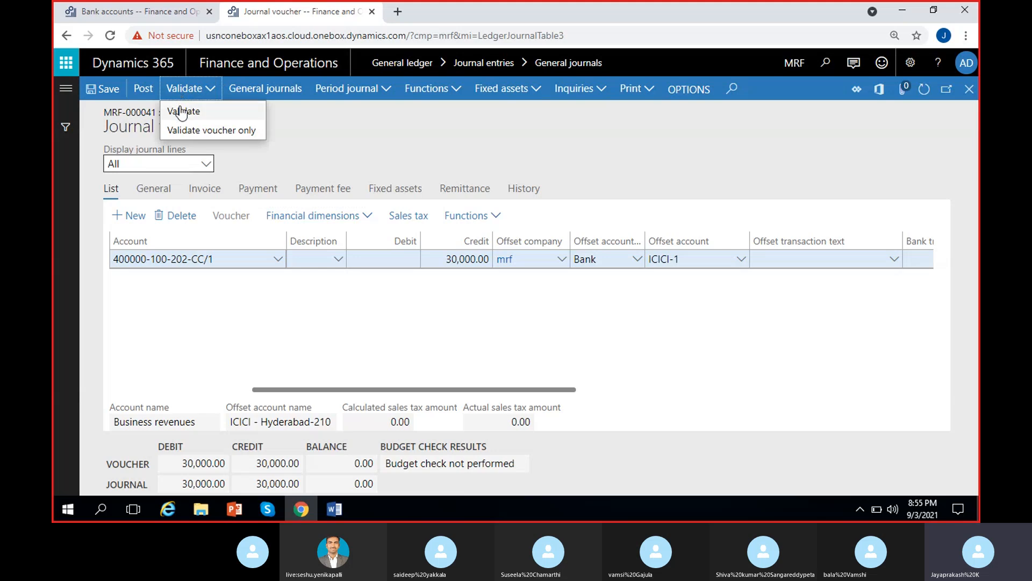
pyautogui.click(128, 108)
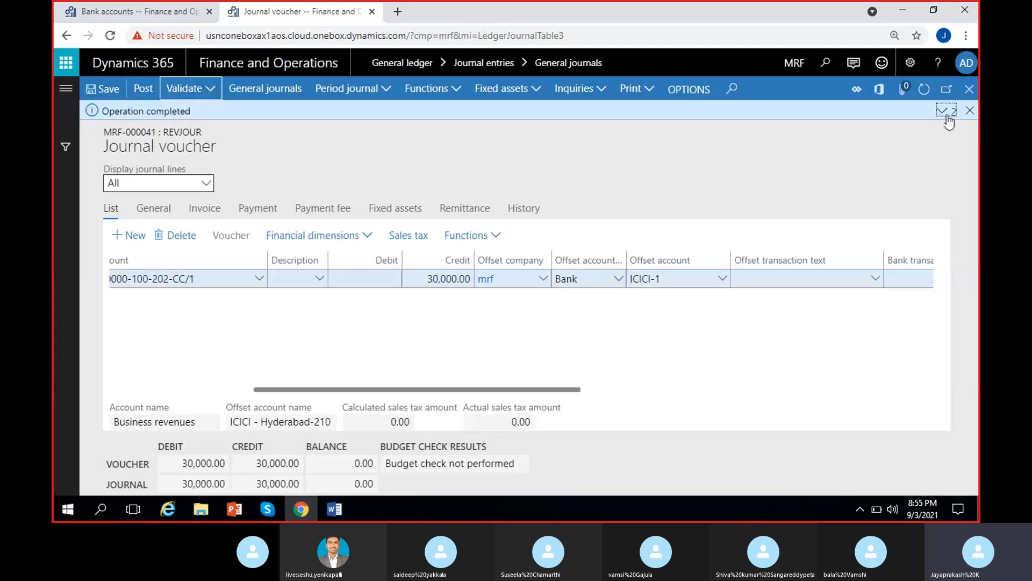
pyautogui.click(945, 113)
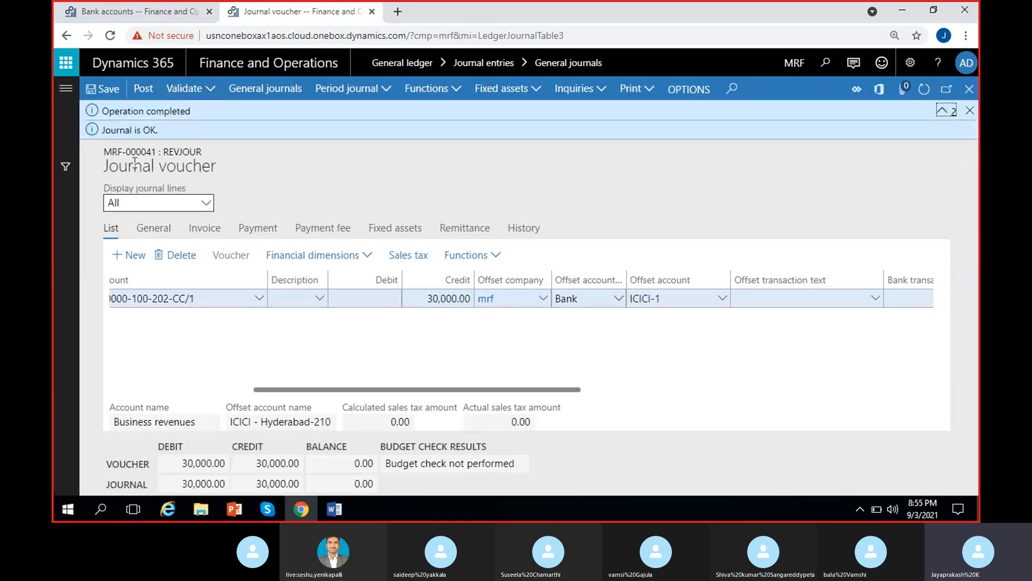
pyautogui.click(146, 94)
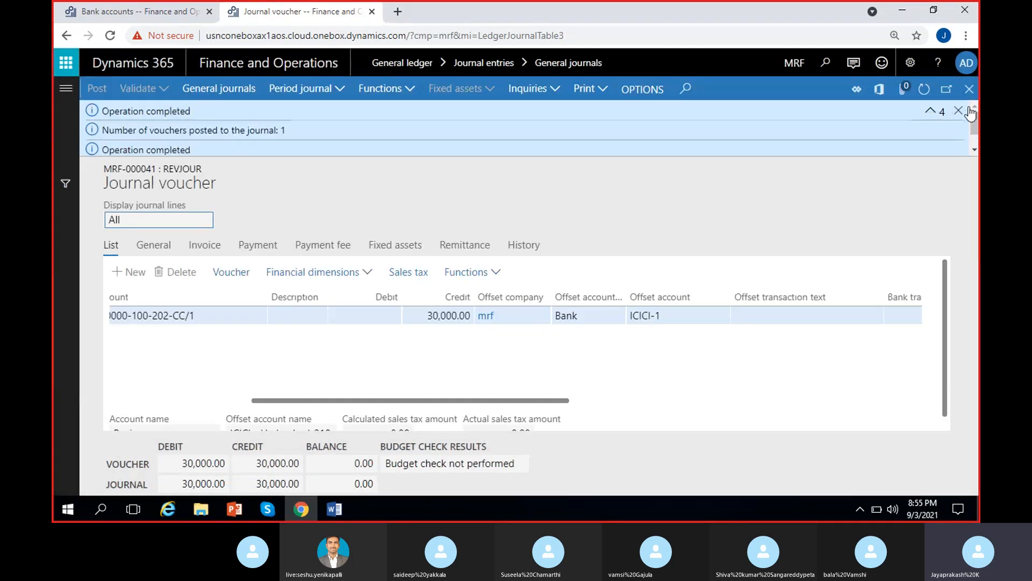
pyautogui.click(960, 111)
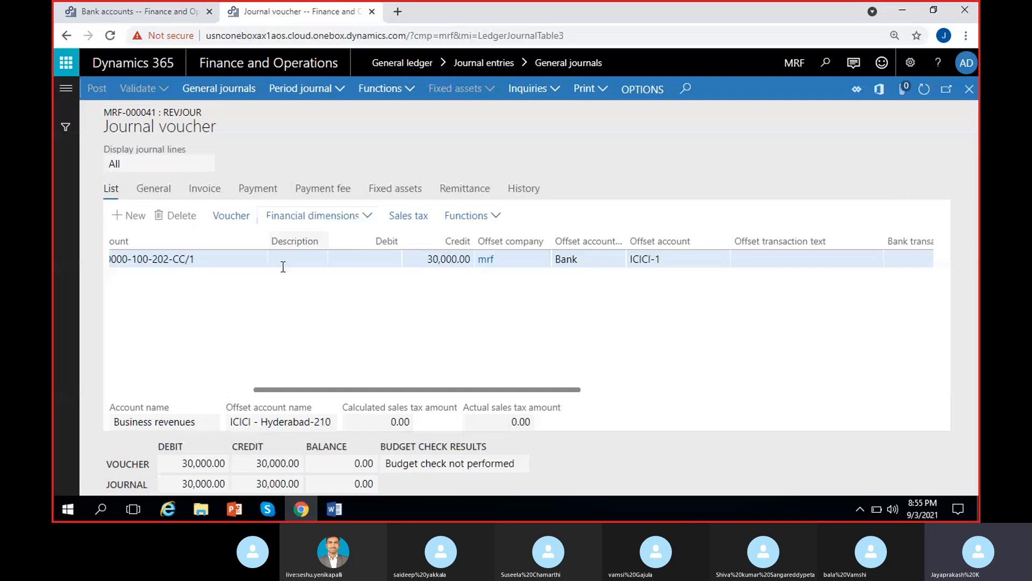
# - Review the posted line's payment details and its bank transaction type, currency and exchange rate columns
pyautogui.click(255, 195)
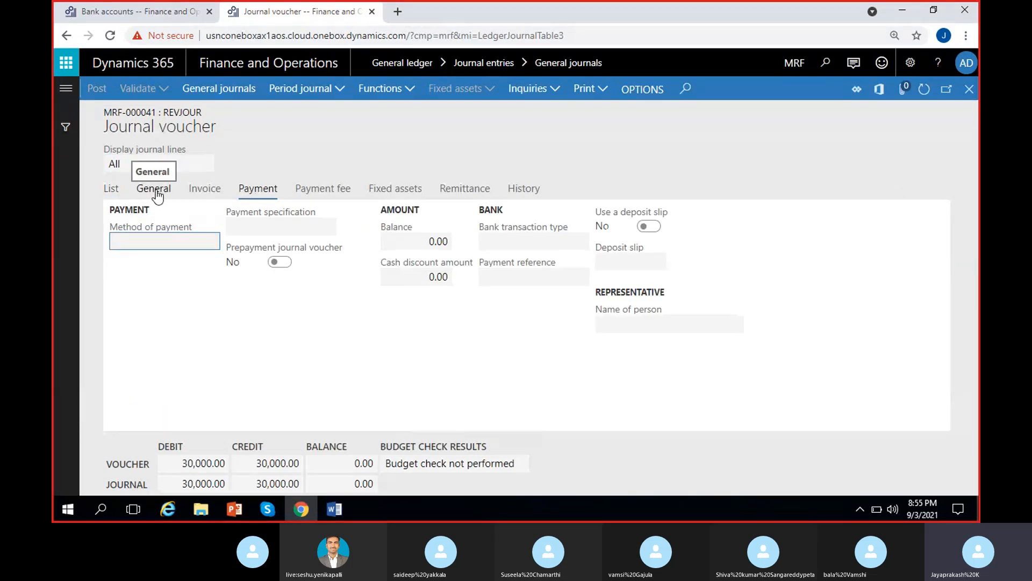
pyautogui.click(529, 244)
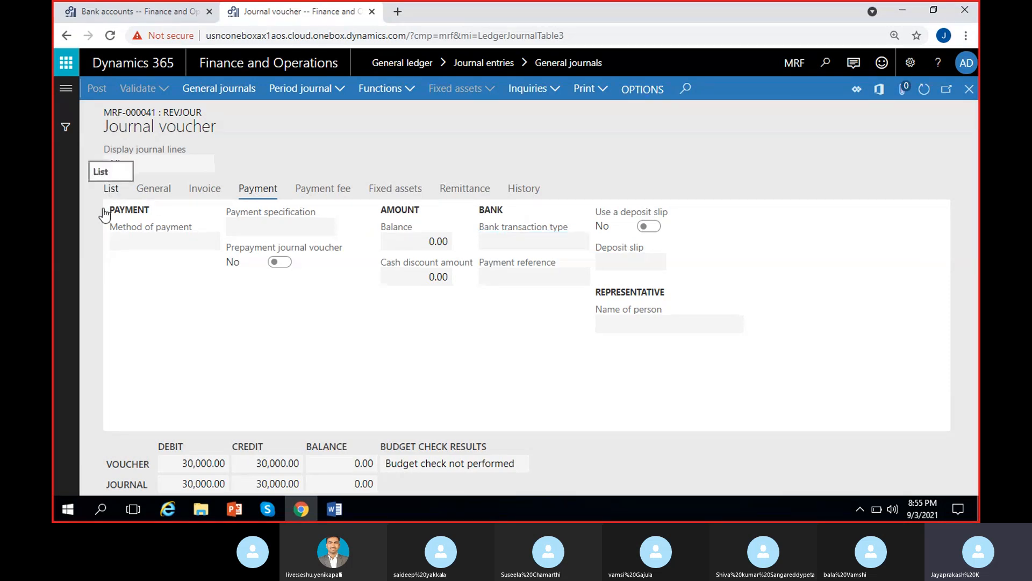
pyautogui.click(108, 191)
pyautogui.hscroll(10, 575, 365)
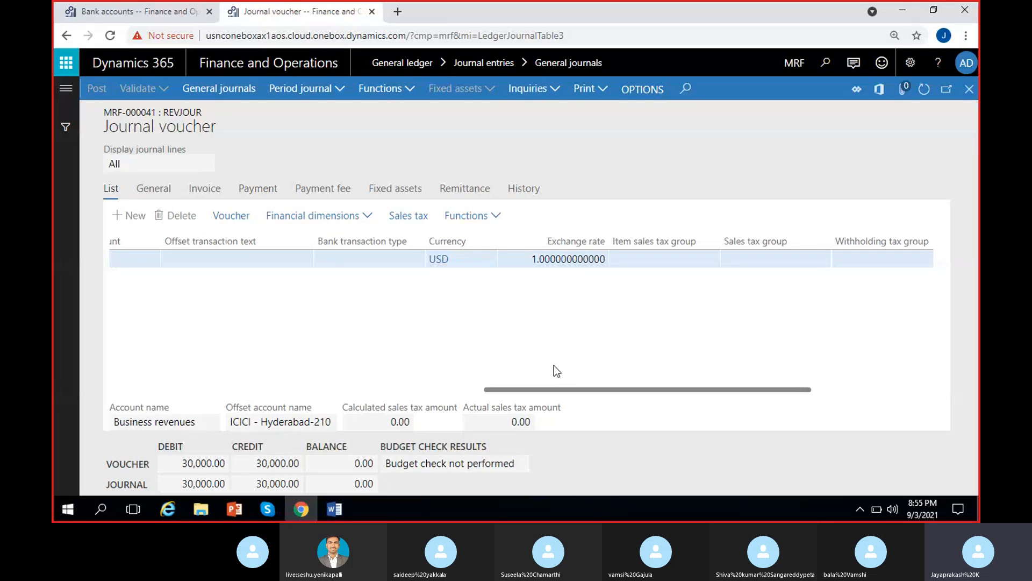
pyautogui.click(383, 256)
pyautogui.hscroll(-10, 437, 342)
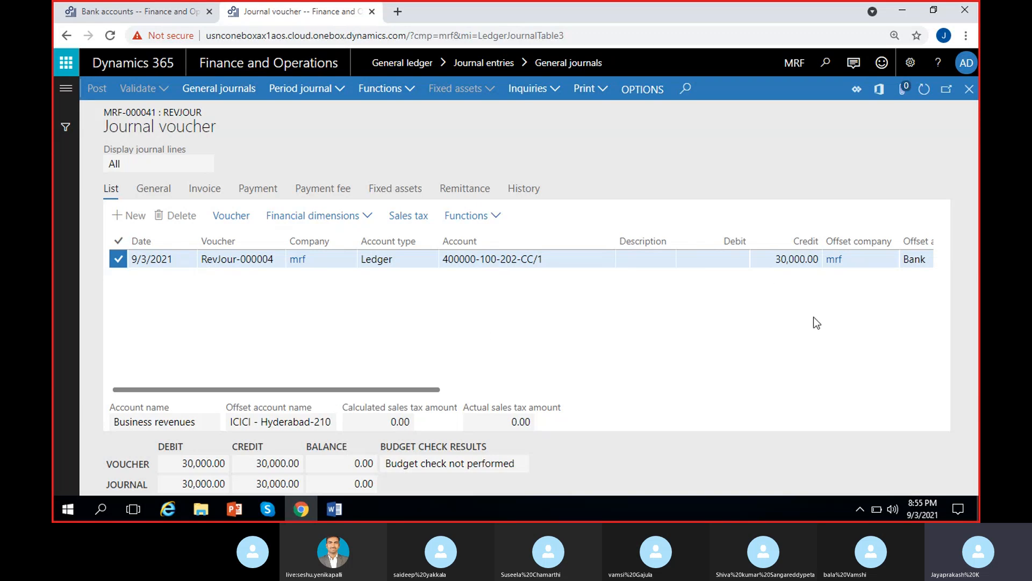
# - Check the current balance of the ICICI-1 bank account in the bank accounts list
pyautogui.click(94, 12)
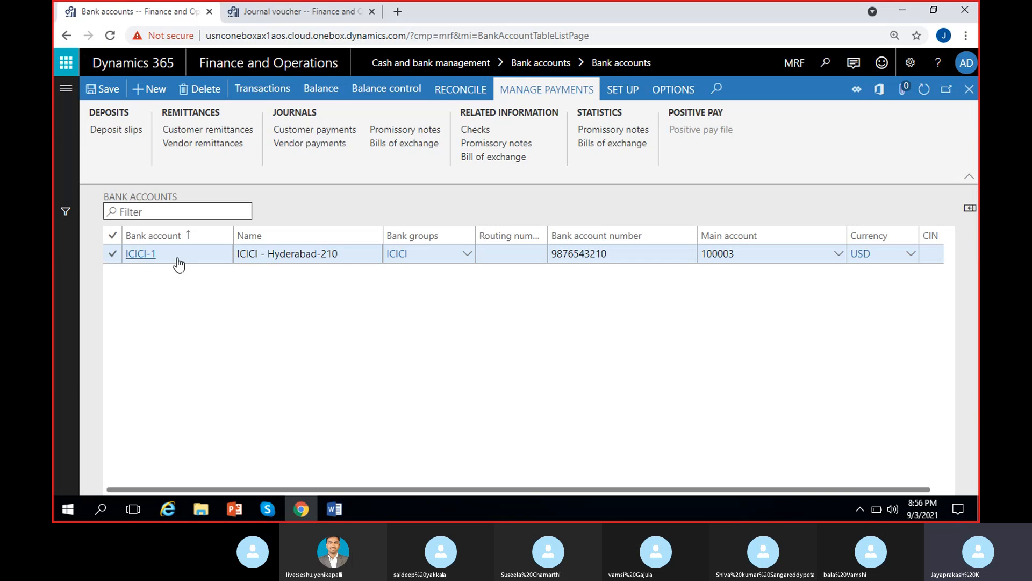
pyautogui.click(332, 253)
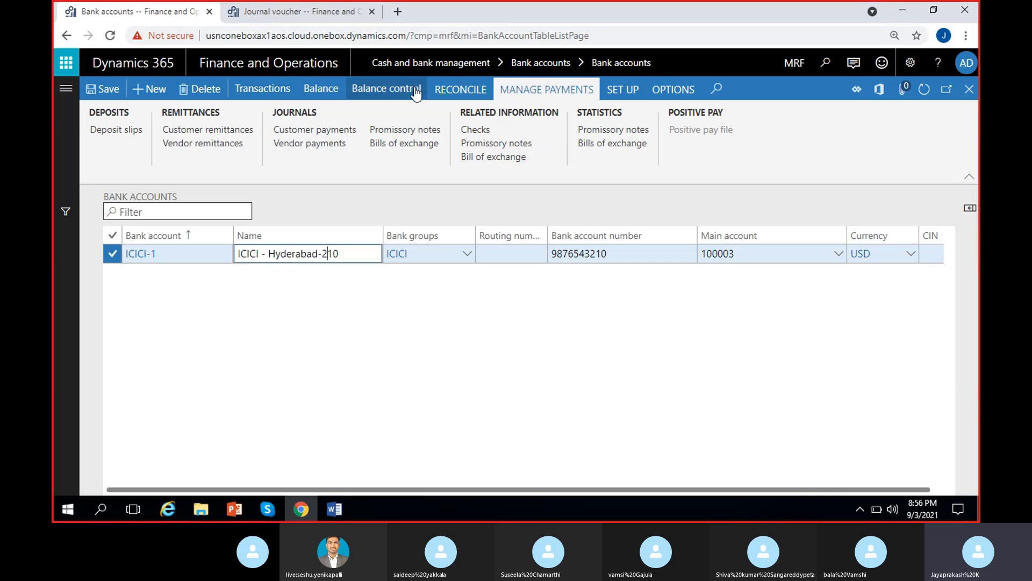
pyautogui.click(321, 88)
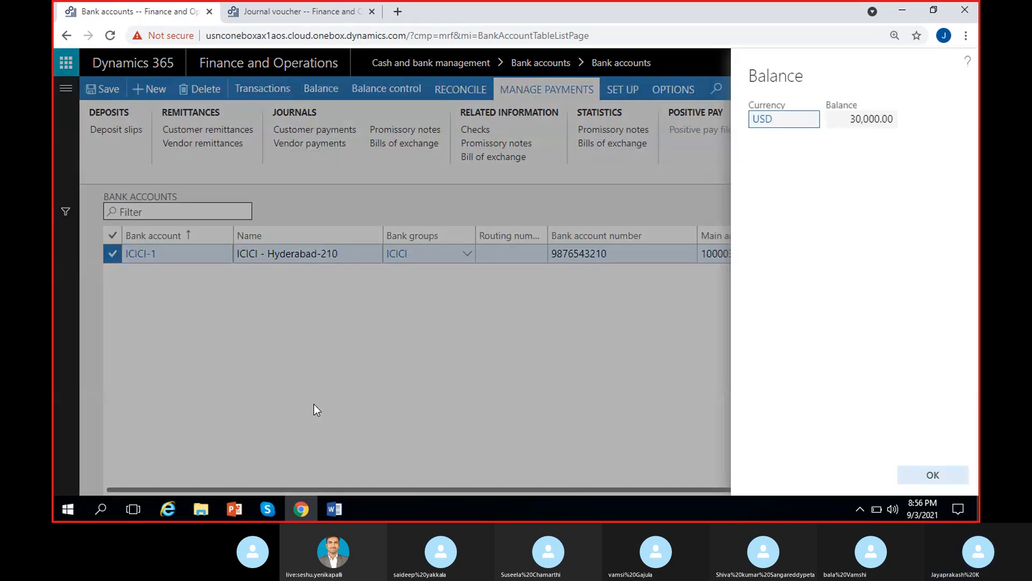
pyautogui.click(843, 127)
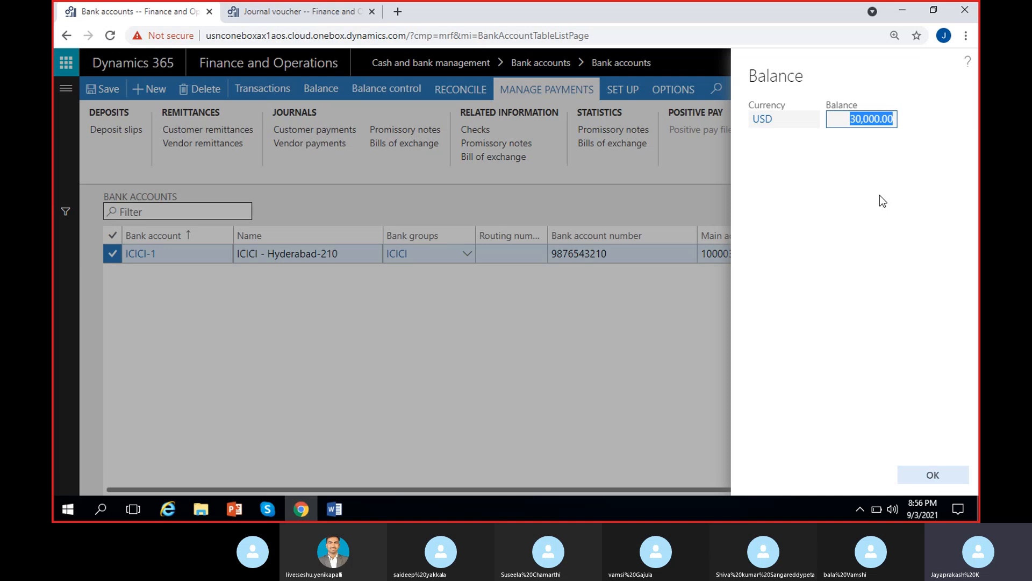
pyautogui.click(833, 281)
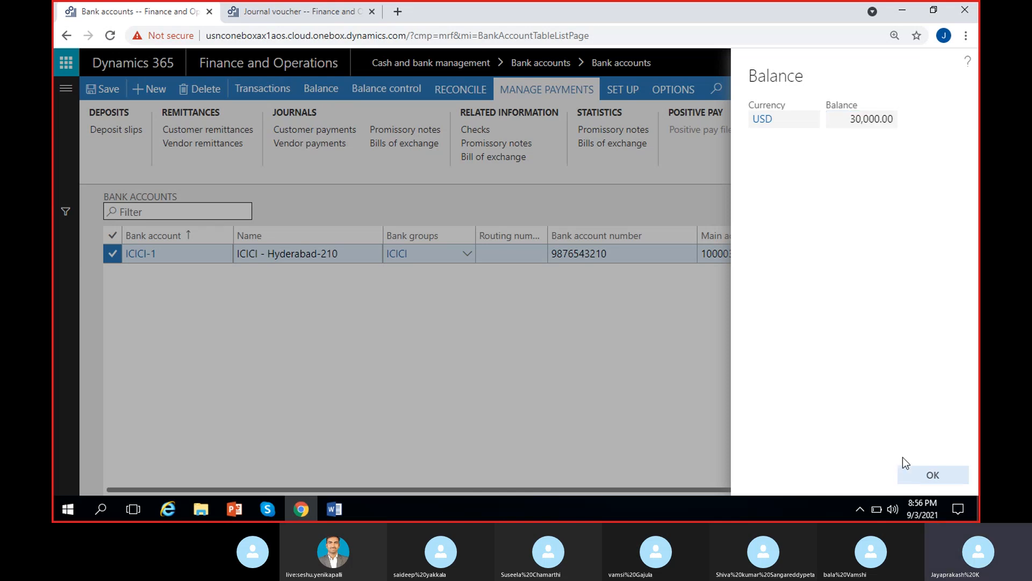
pyautogui.click(915, 475)
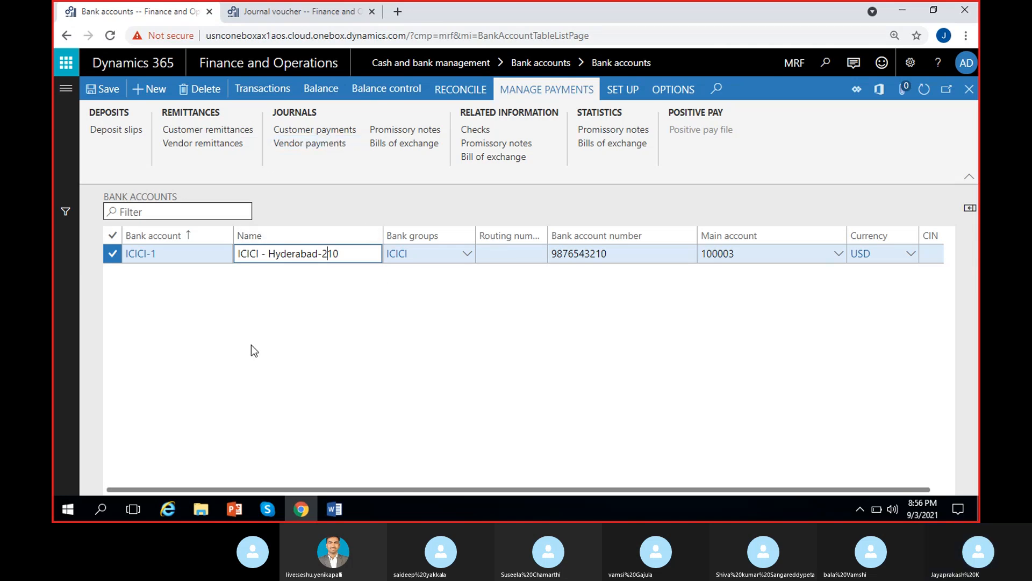
# - Return to the posted journal voucher, narrow the Account column and view the line's voucher transactions
pyautogui.click(265, 12)
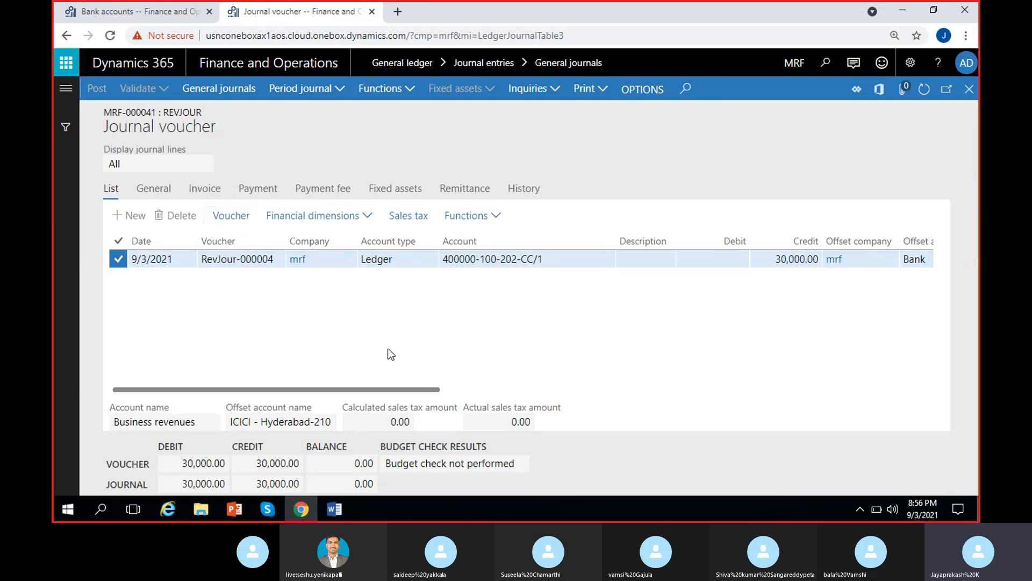
pyautogui.moveTo(392, 387); pyautogui.dragTo(441, 389)
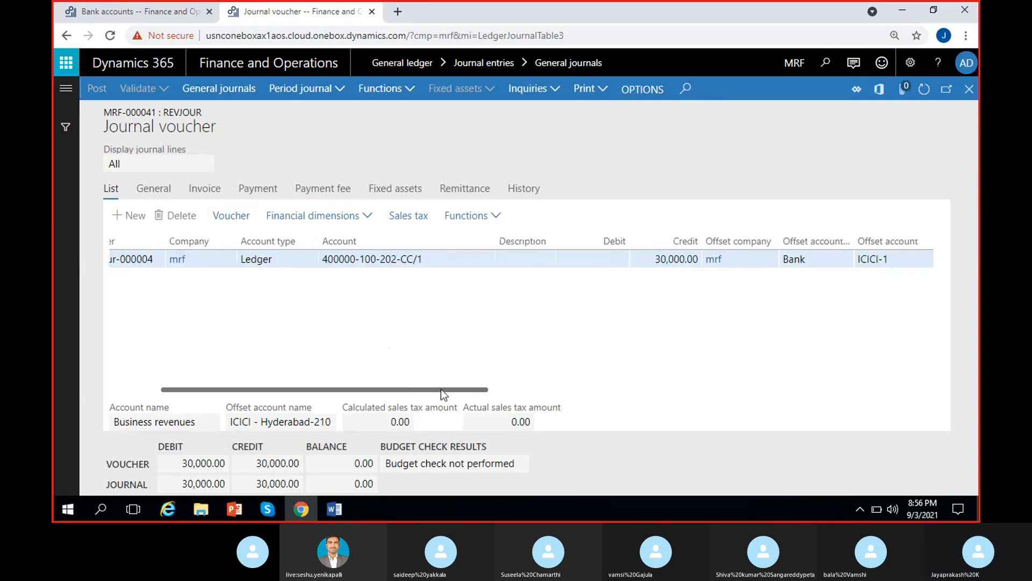
pyautogui.moveTo(495, 237); pyautogui.dragTo(467, 233)
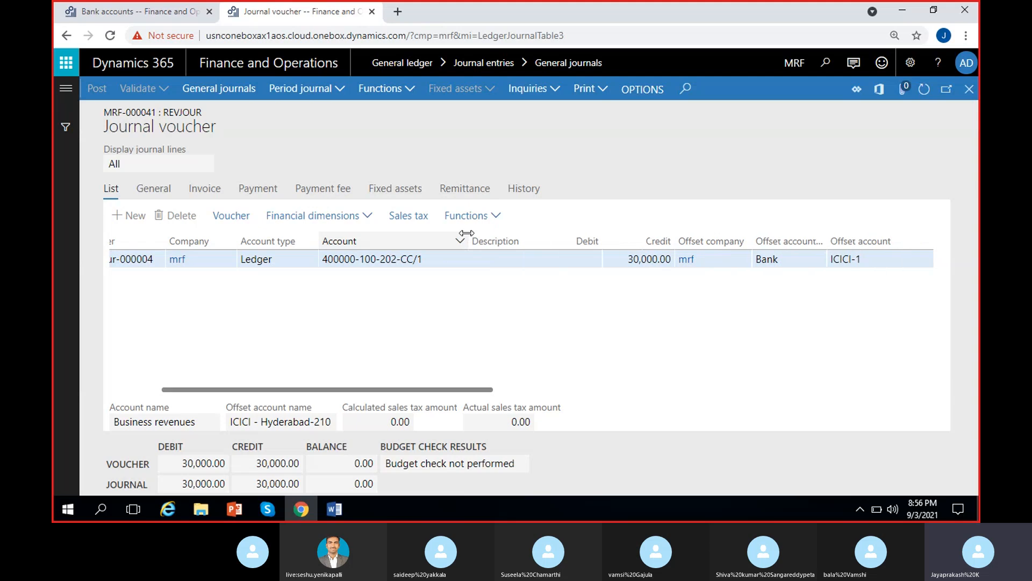
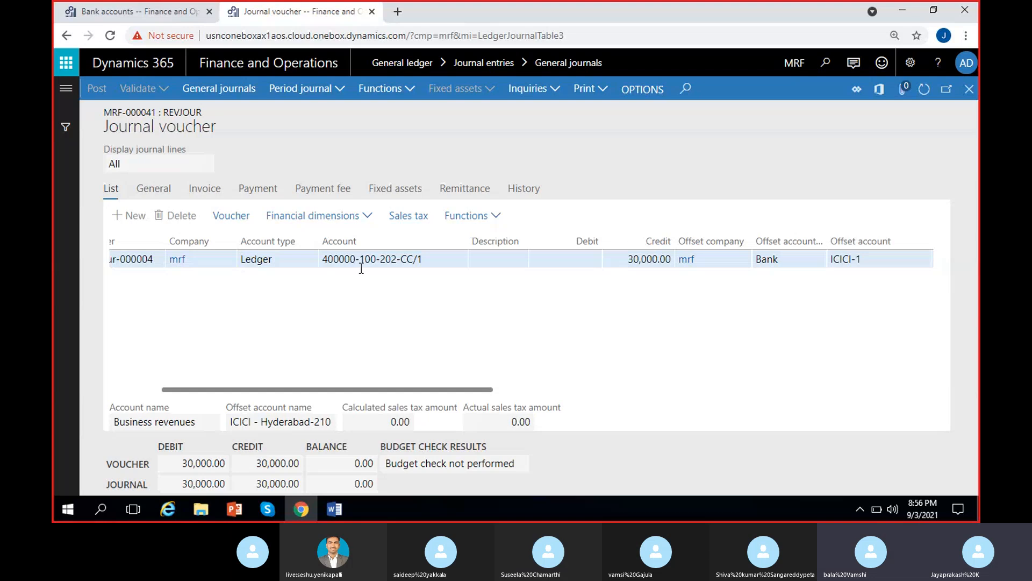
pyautogui.click(230, 216)
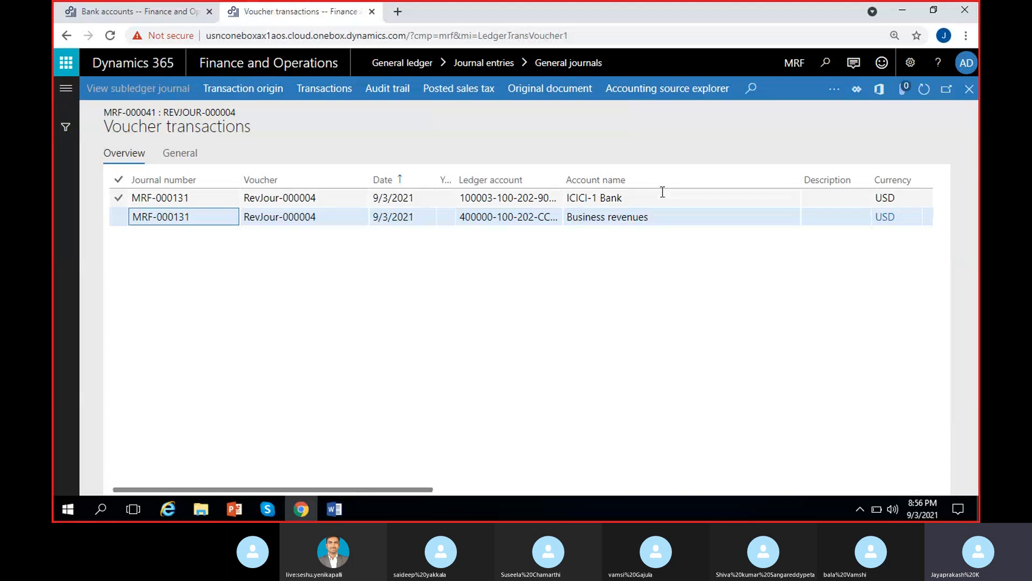
# - Compare the ICICI-1 voucher line's ledger account with the main account on the ICICI-1 bank account record
pyautogui.moveTo(568, 197); pyautogui.dragTo(624, 199)
pyautogui.click(562, 273)
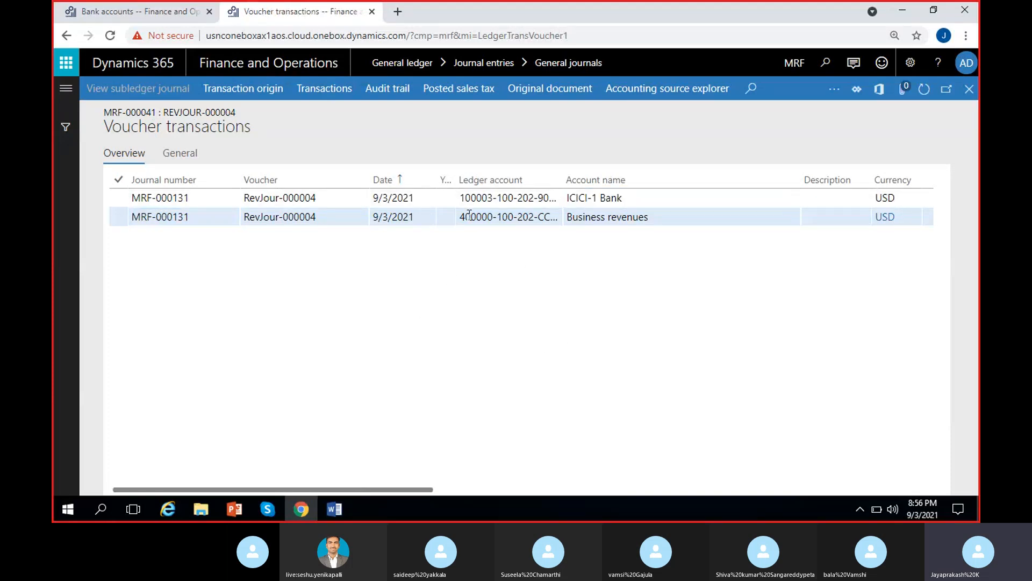
pyautogui.moveTo(461, 198); pyautogui.dragTo(493, 198)
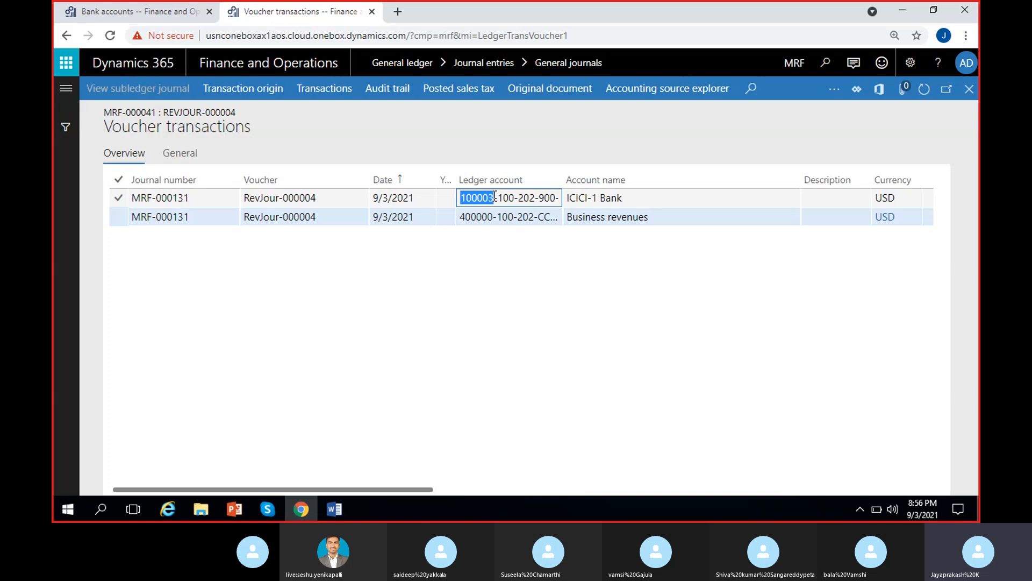
pyautogui.click(123, 11)
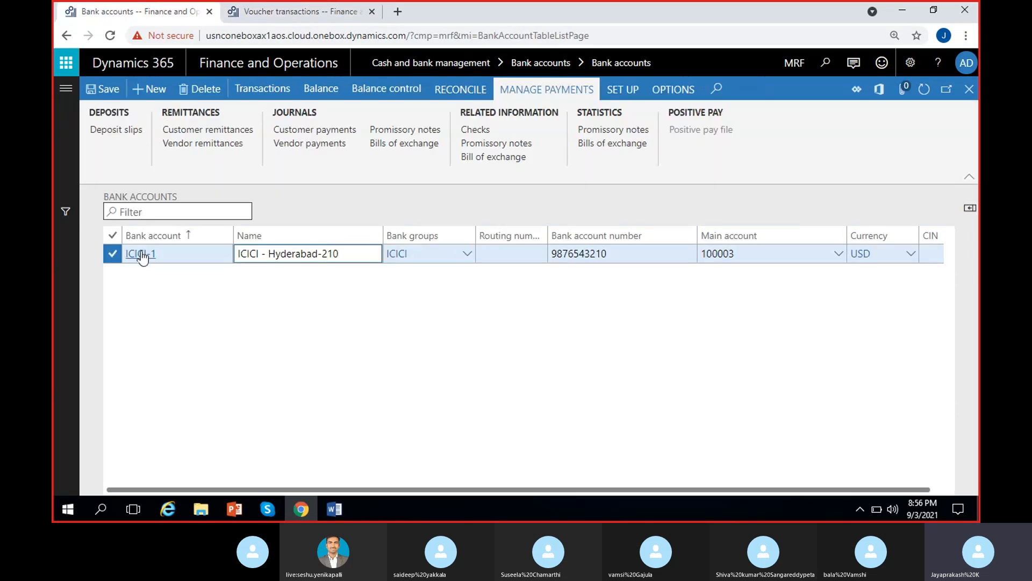
pyautogui.click(138, 320)
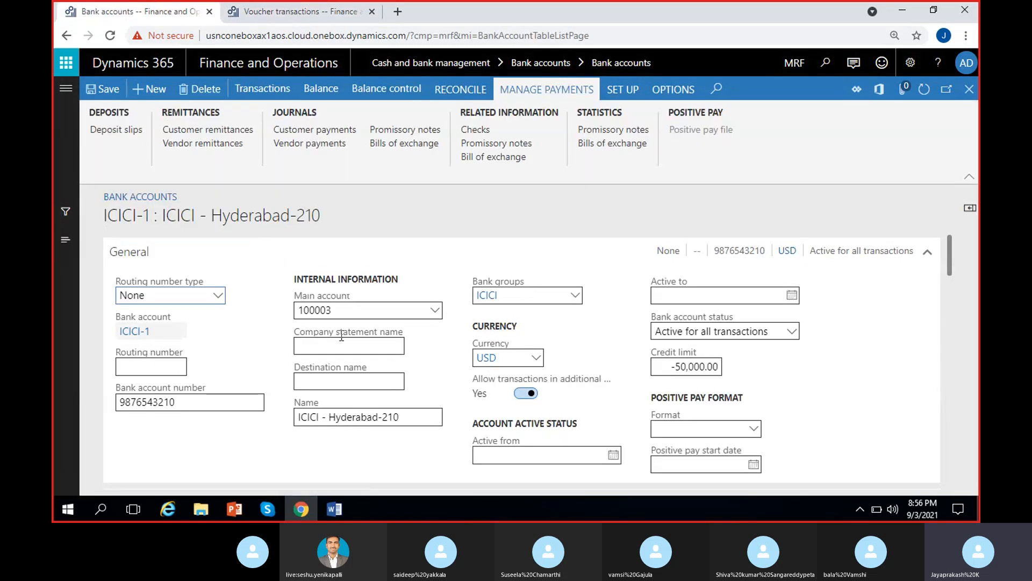
pyautogui.click(302, 11)
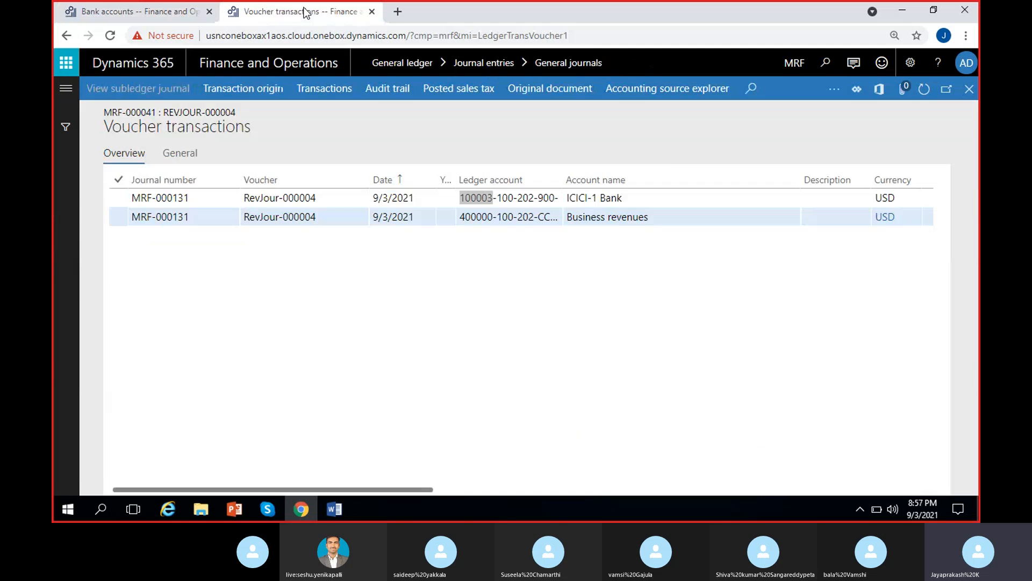
# - Review the ledger account segments and transaction currency amounts of the ICICI-1 Bank and Business revenues voucher lines
pyautogui.click(490, 201)
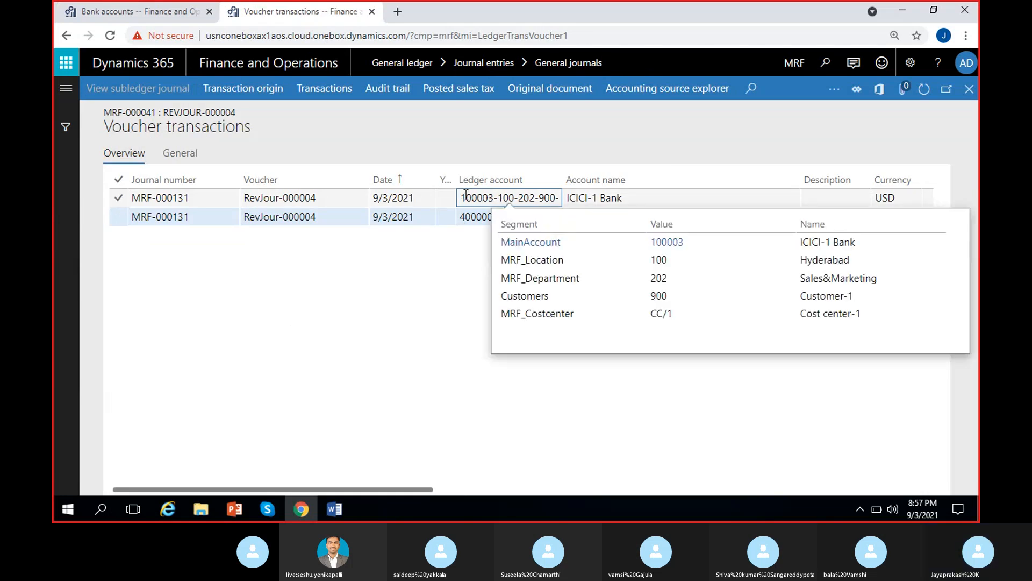
pyautogui.moveTo(461, 195); pyautogui.dragTo(496, 216)
pyautogui.click(460, 217)
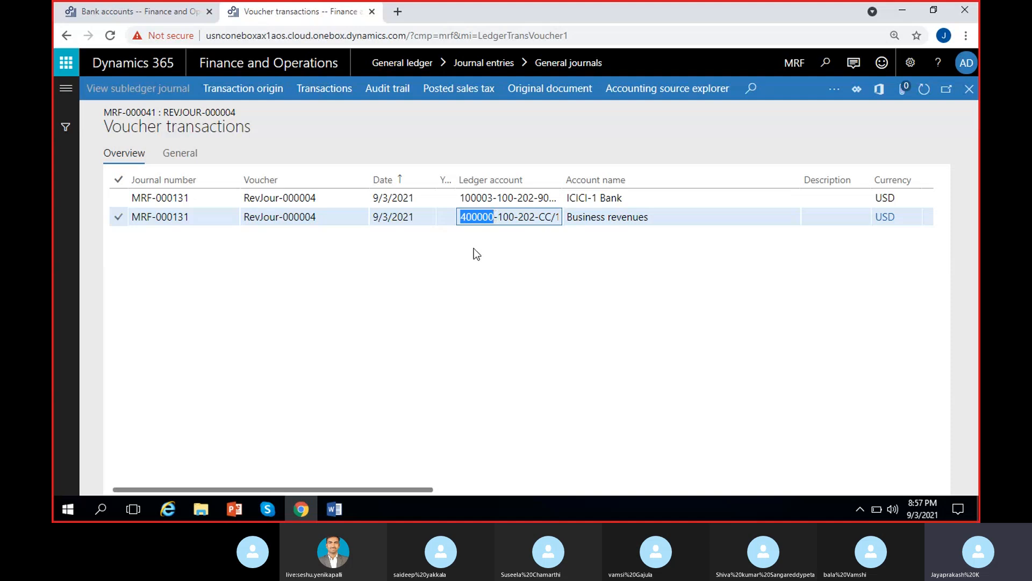
pyautogui.hscroll(3, 660, 323)
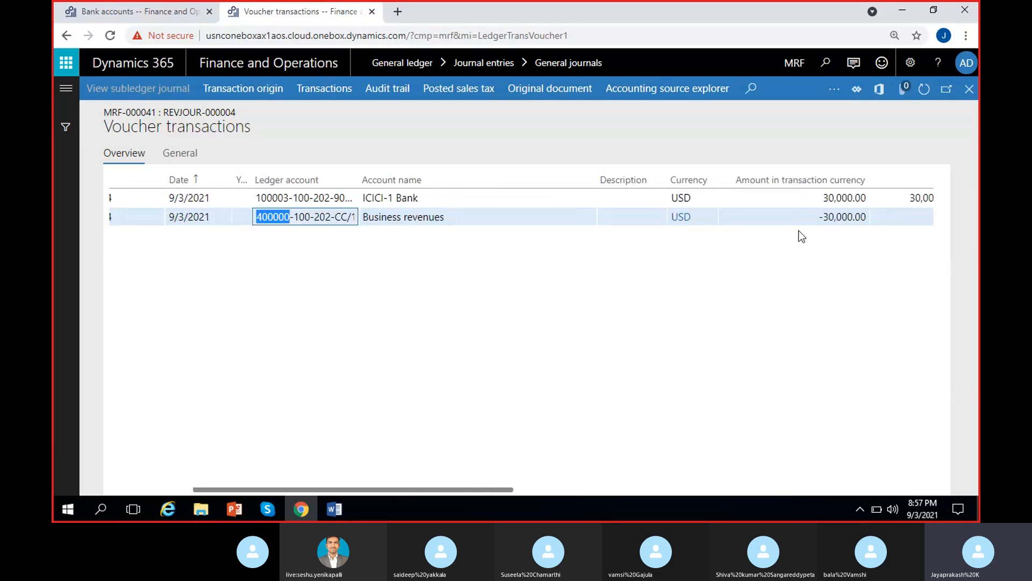
pyautogui.moveTo(256, 217); pyautogui.dragTo(289, 198)
pyautogui.click(315, 301)
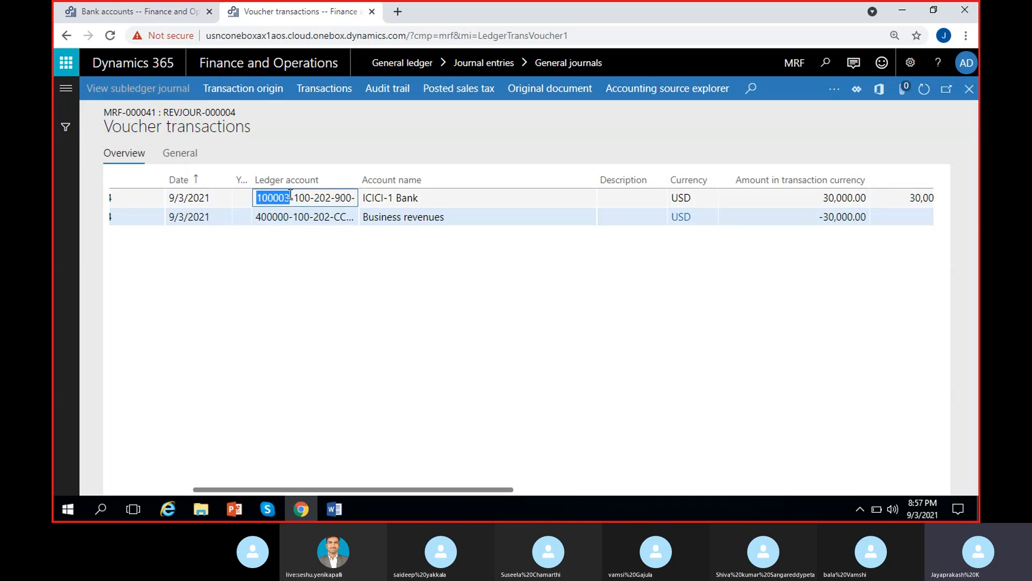
pyautogui.click(294, 263)
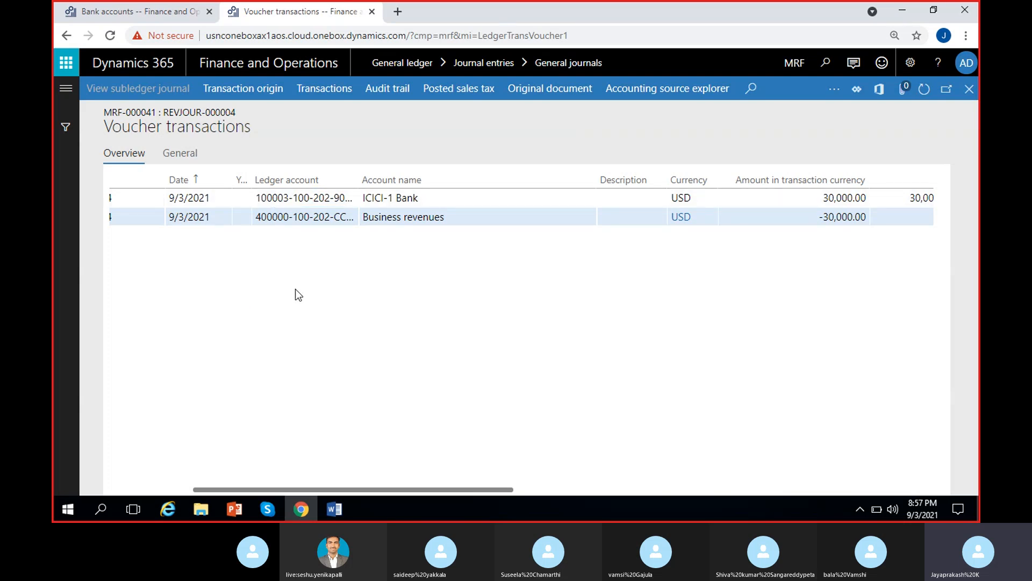
pyautogui.hscroll(-2, 266, 294)
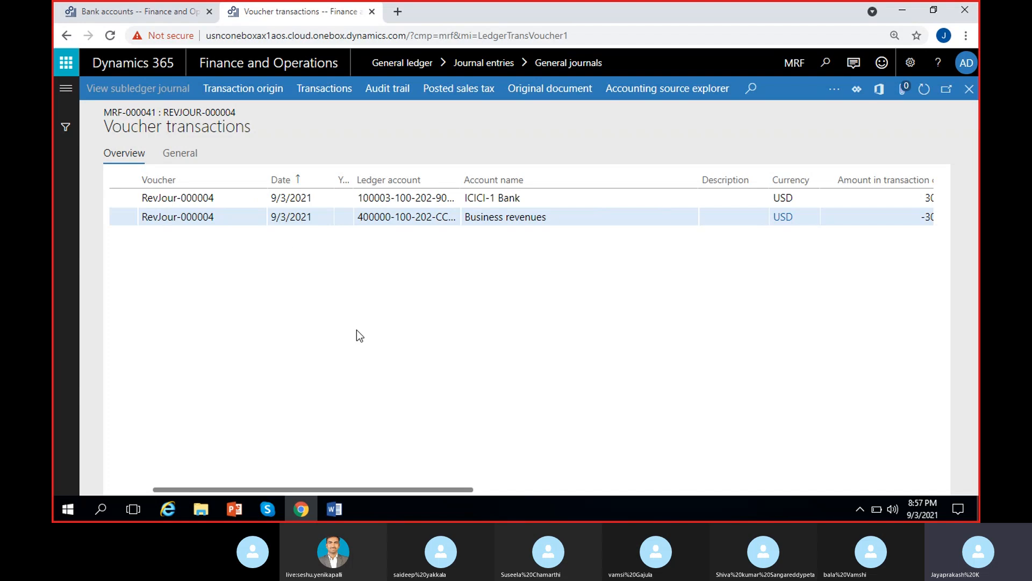
# - Check the ICICI-1 account's balance from its bank account record
pyautogui.click(153, 16)
pyautogui.click(303, 10)
pyautogui.click(139, 20)
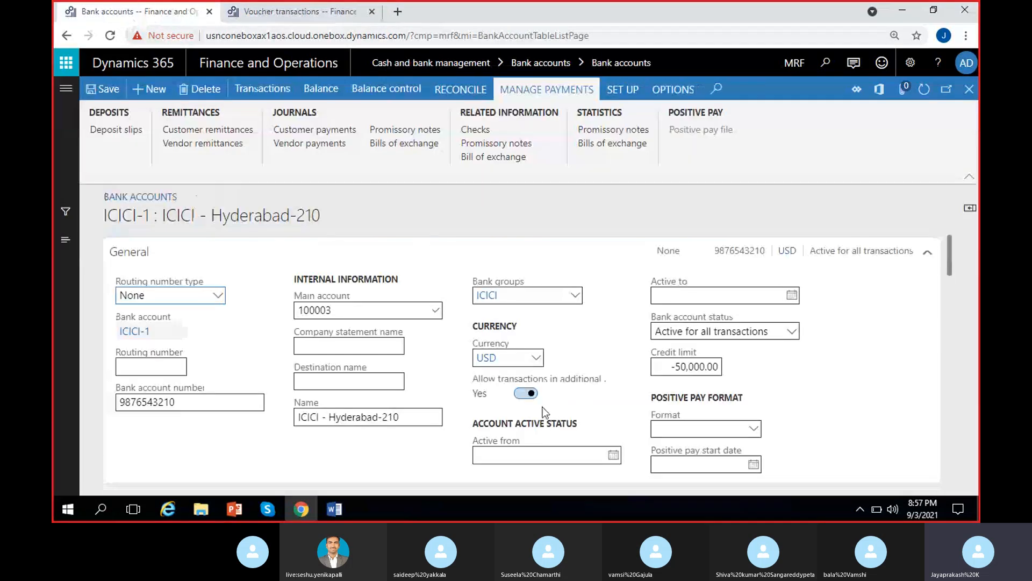
pyautogui.click(321, 89)
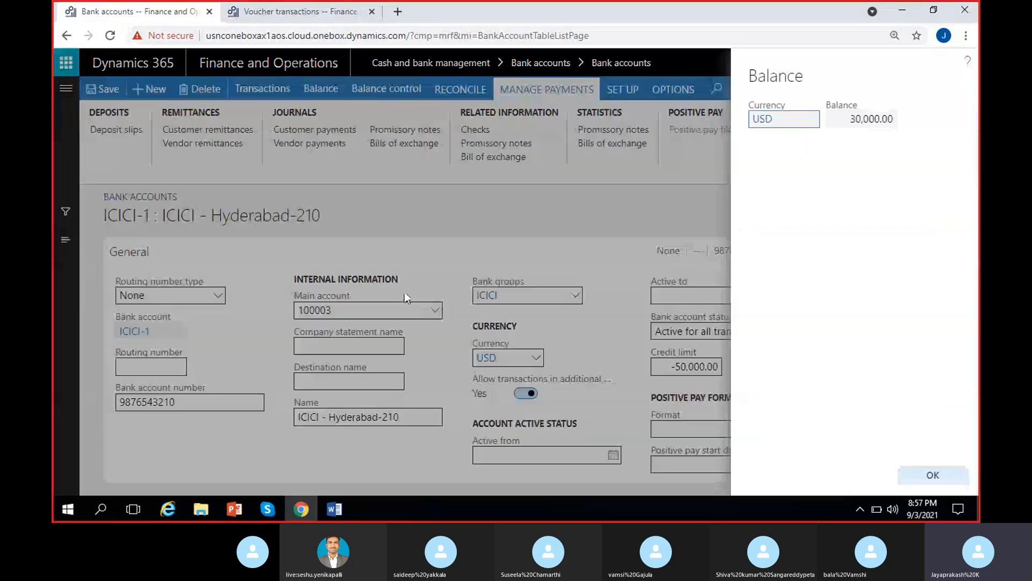
# - Close the voucher transactions and duplicate the journal voucher page in a new browser tab
pyautogui.click(303, 12)
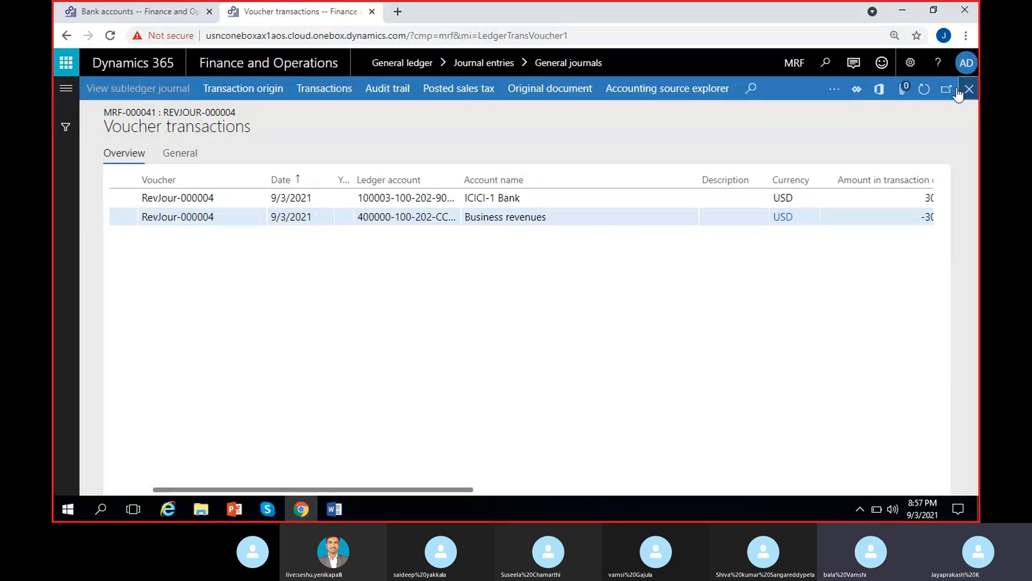
pyautogui.click(968, 90)
pyautogui.rightClick(320, 21)
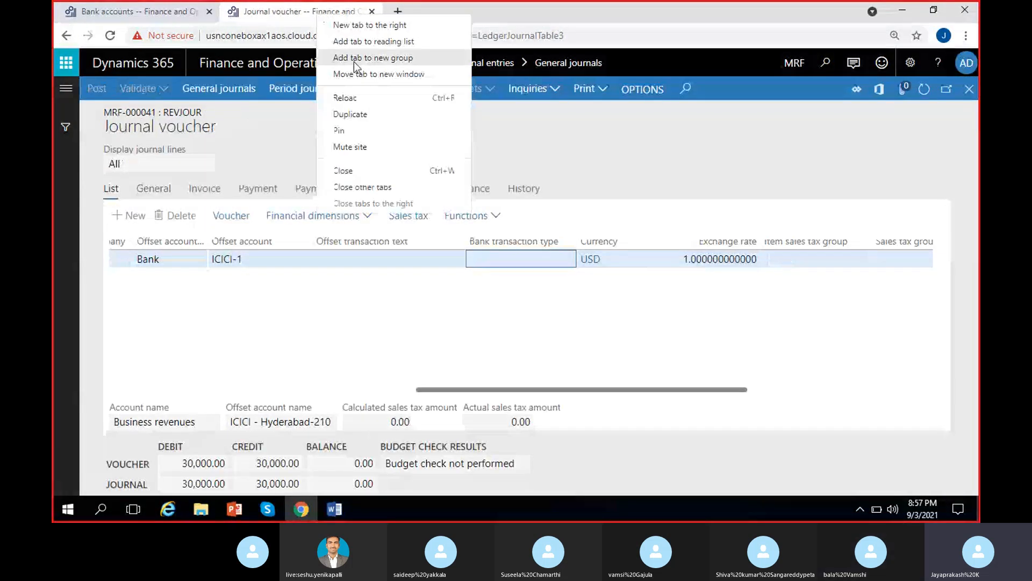
pyautogui.click(355, 114)
pyautogui.click(292, 16)
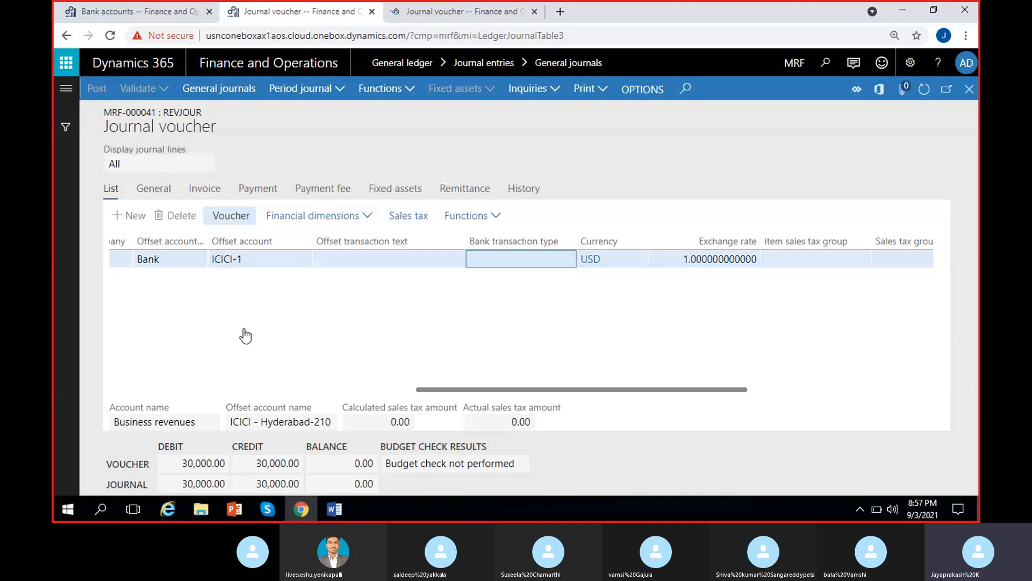
pyautogui.click(460, 8)
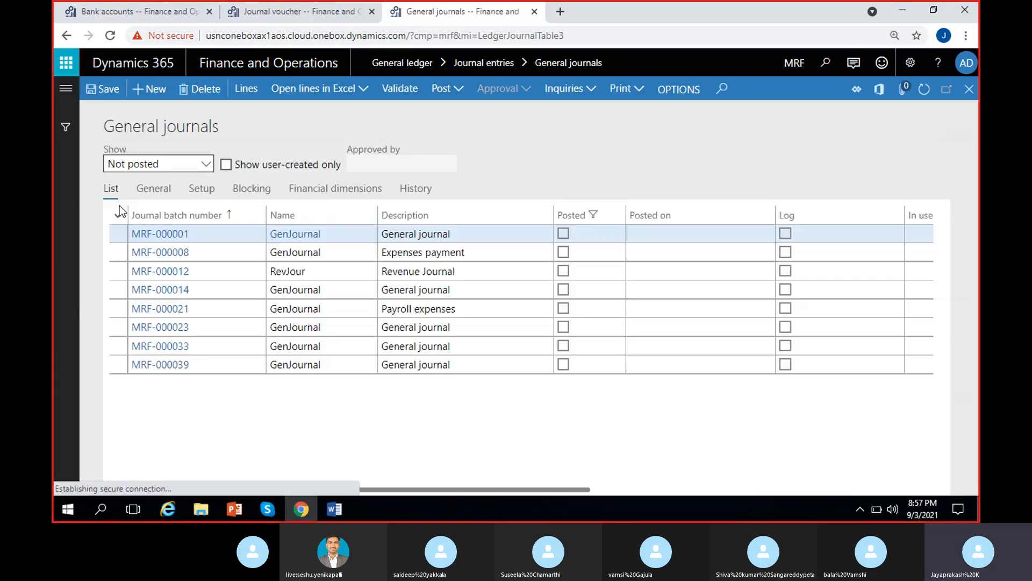
# - Open the general ledger's Trial balance inquiry in the duplicated browser tab
pyautogui.click(66, 89)
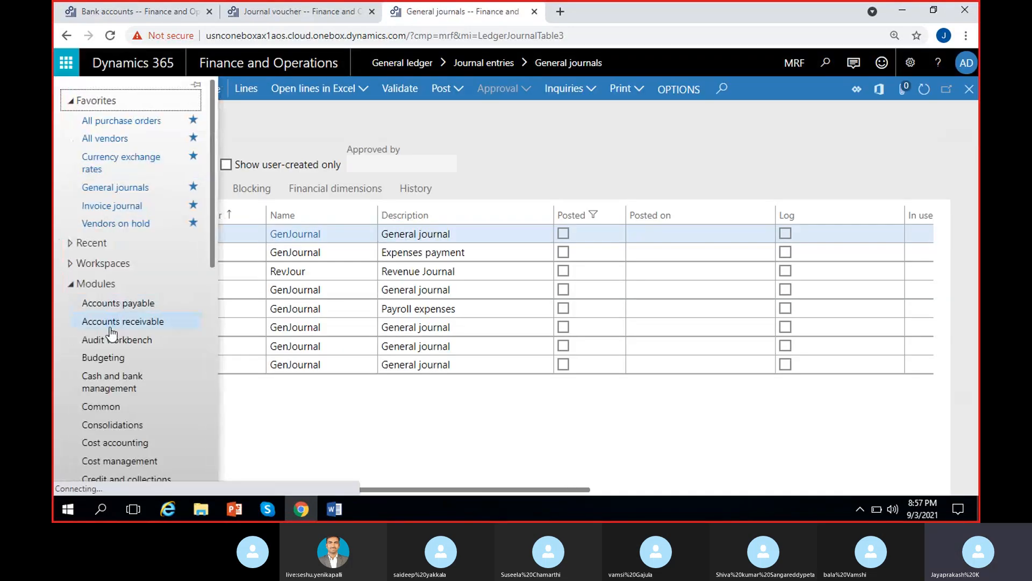
pyautogui.scroll(-3, 111, 336)
pyautogui.click(113, 433)
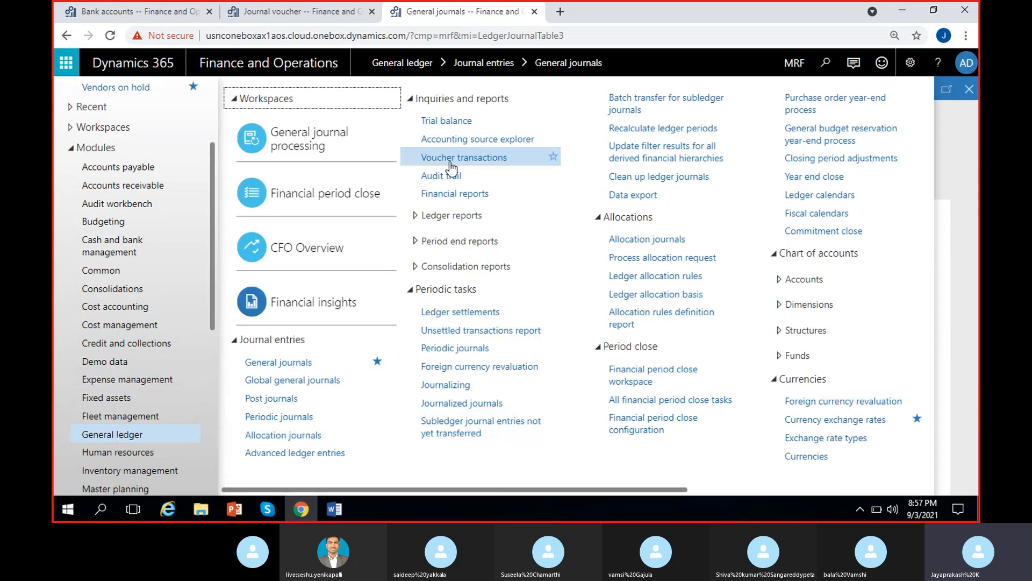
pyautogui.click(444, 138)
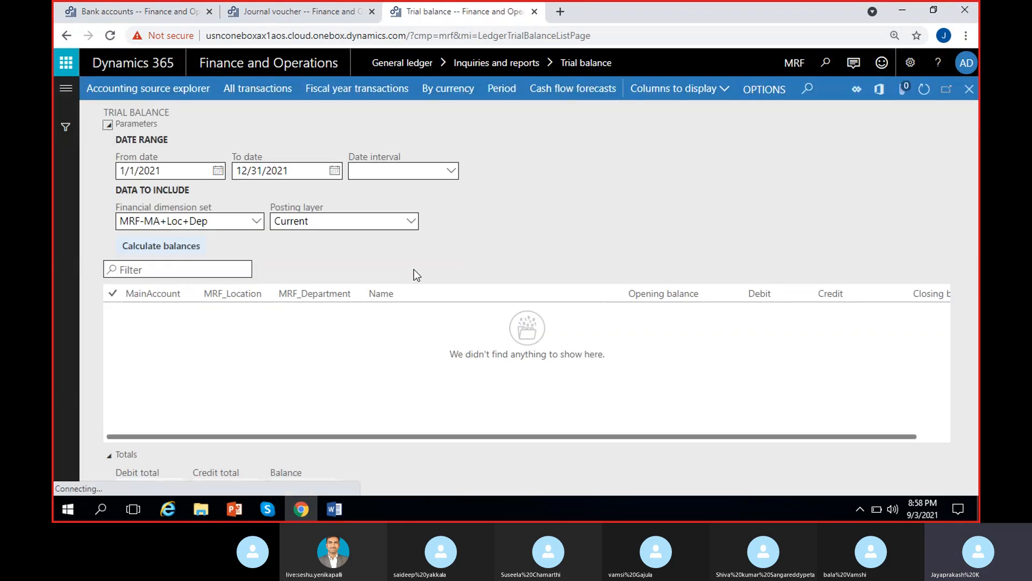
# - Calculate the trial balance with the Main Account financial dimension set and select the ICICI-1 Bank row
pyautogui.click(254, 222)
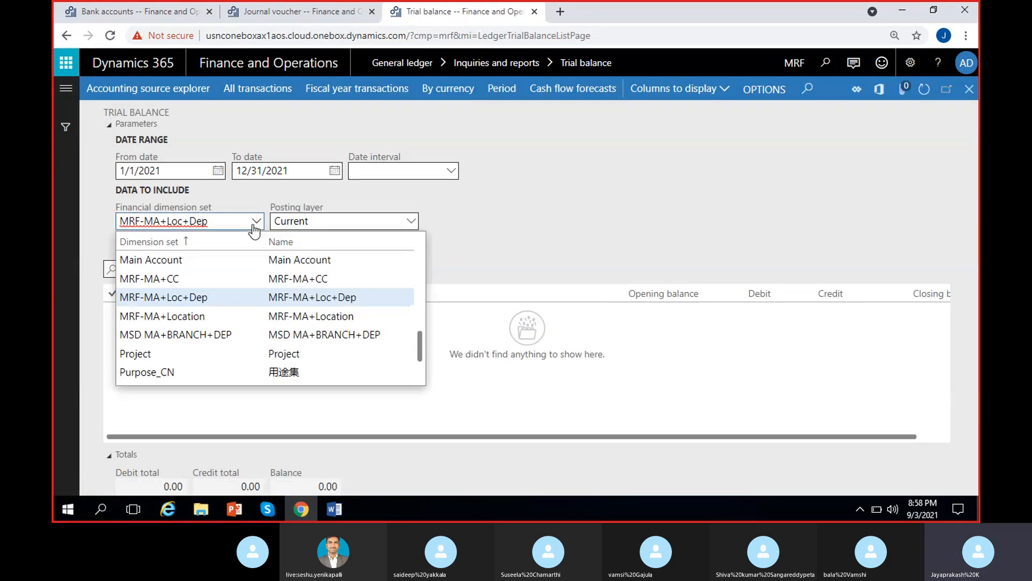
pyautogui.click(179, 259)
pyautogui.click(156, 249)
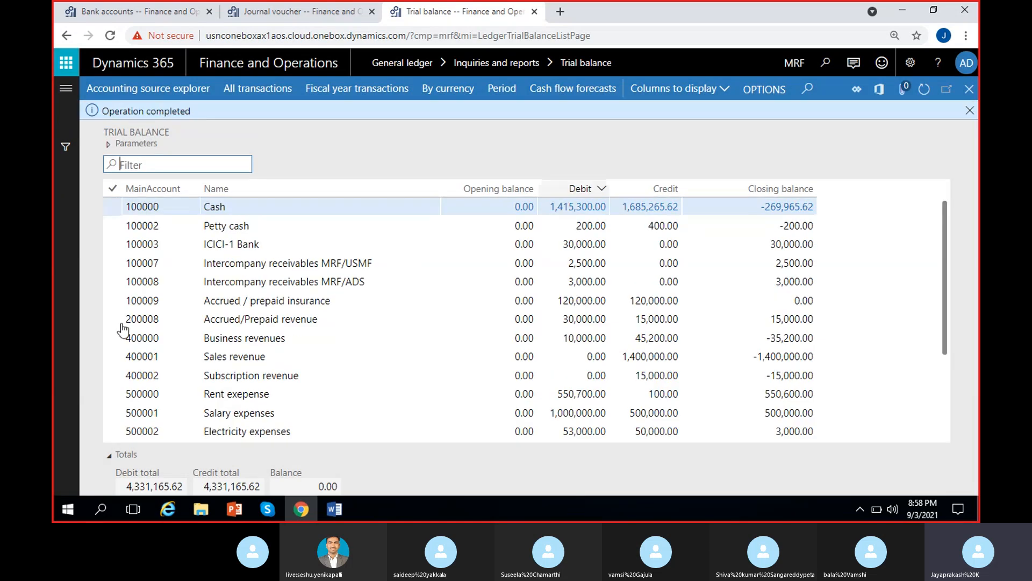
pyautogui.click(237, 244)
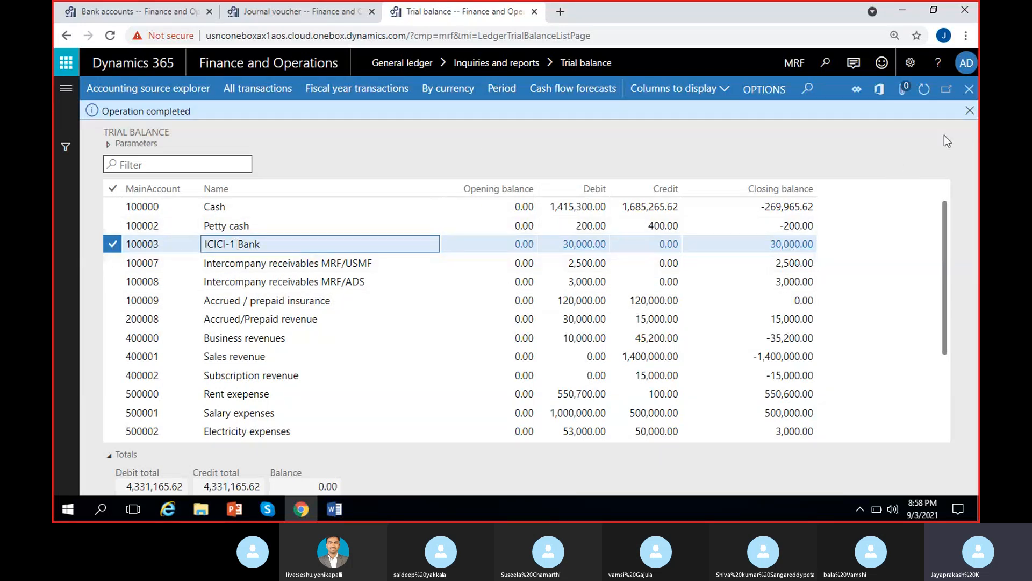
pyautogui.click(970, 111)
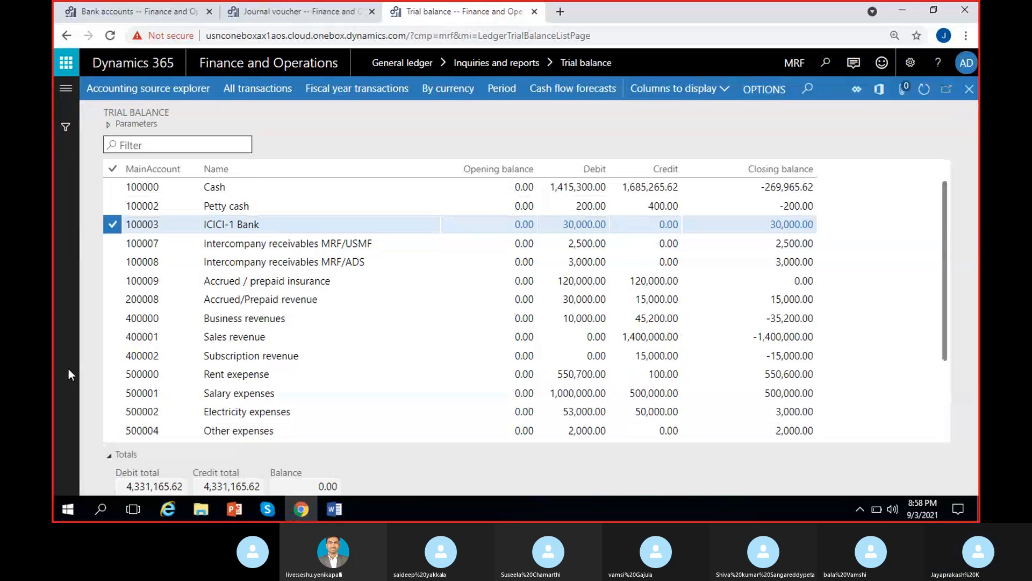
# - Compare the trial balance with the balance shown for the ICICI-1 bank account, and close that balance view
pyautogui.click(153, 16)
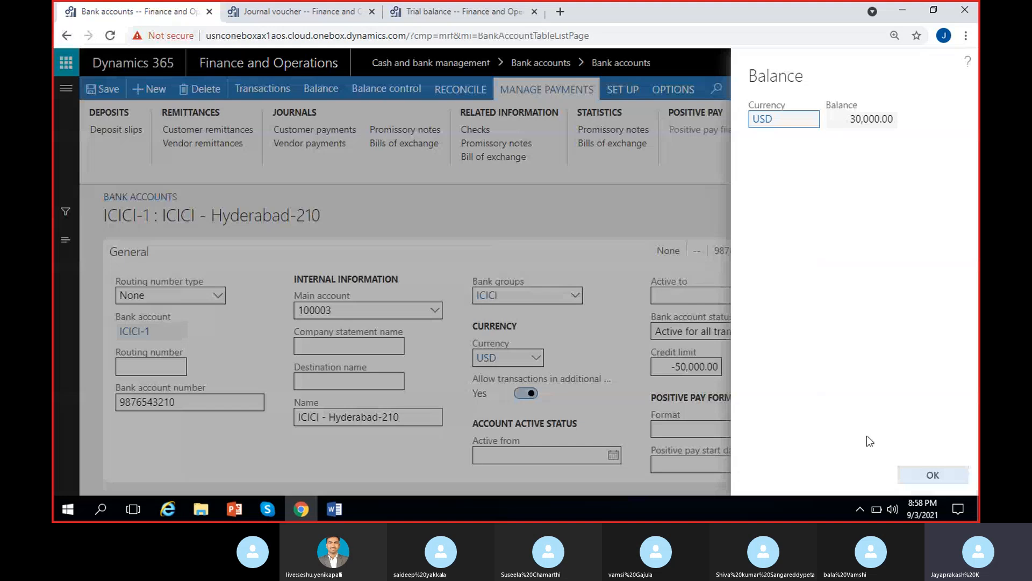
pyautogui.click(926, 475)
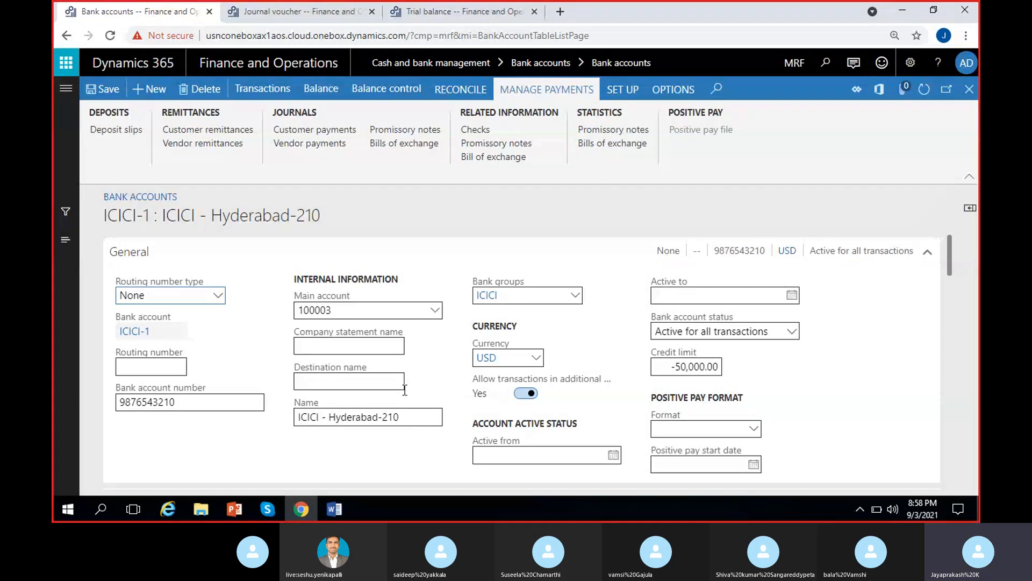
pyautogui.moveTo(405, 389)
pyautogui.moveTo(323, 366)
# - Leave the posted revenue voucher, create a new general journal with the name GenJournal and open its lines
pyautogui.click(285, 12)
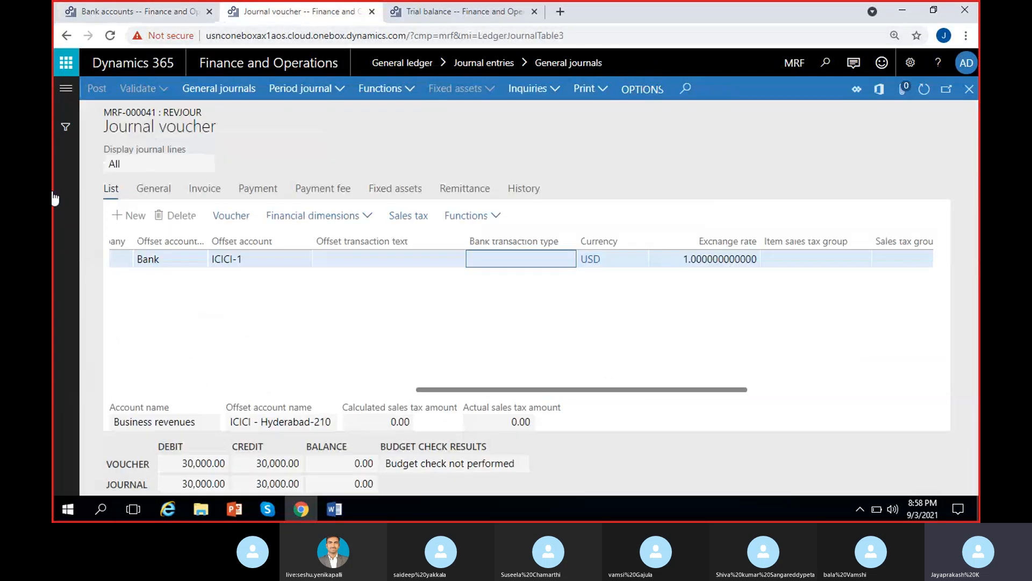
pyautogui.click(969, 89)
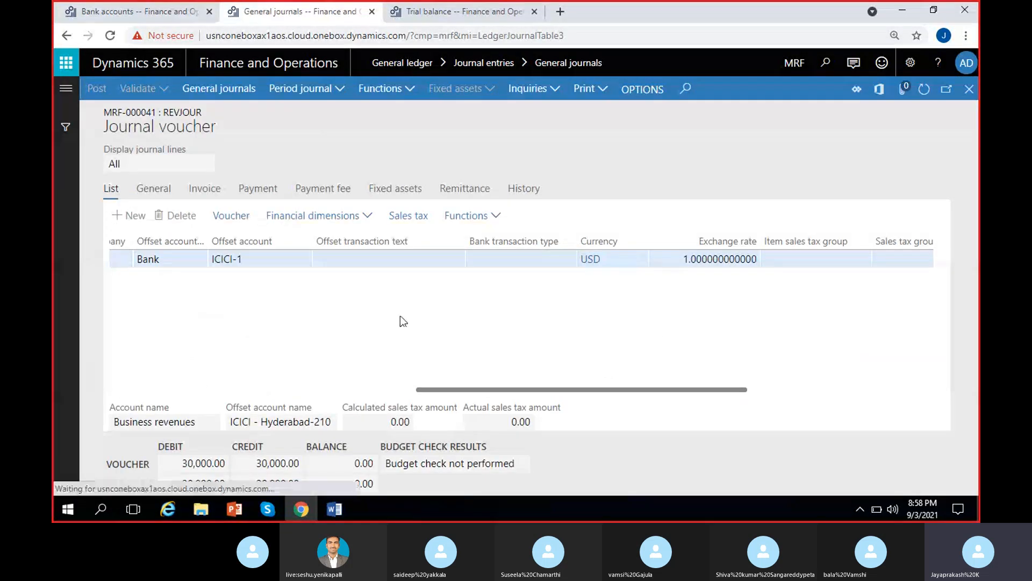
pyautogui.click(150, 89)
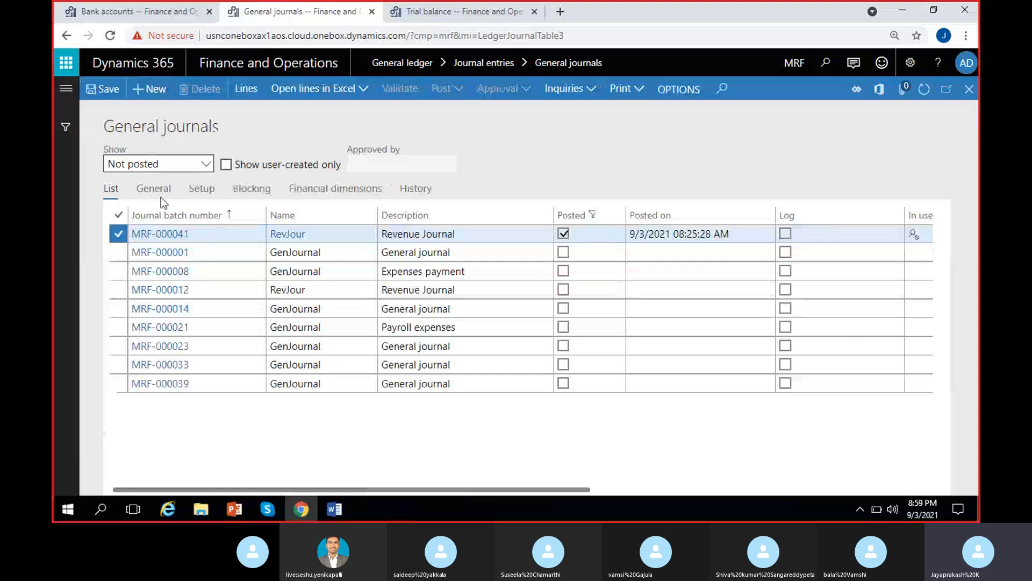
pyautogui.click(369, 233)
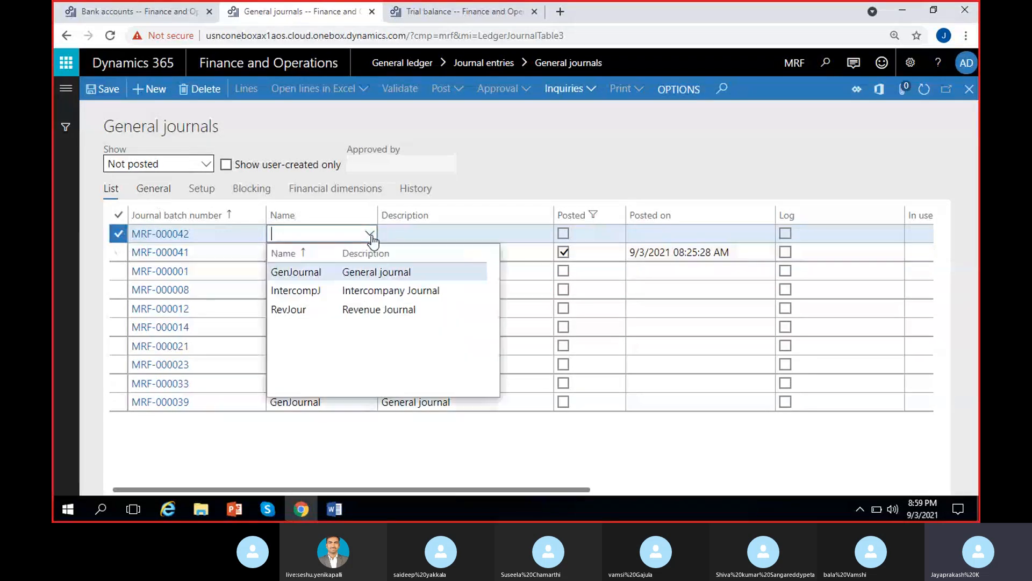
pyautogui.click(330, 276)
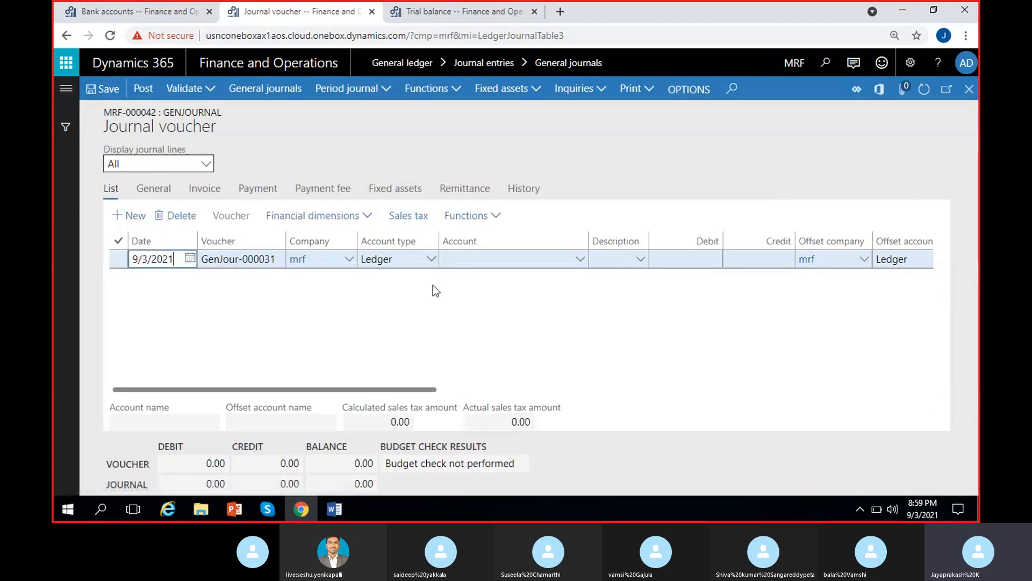
# - Set the new journal line's ledger account to 500004, Other expenses
pyautogui.click(539, 261)
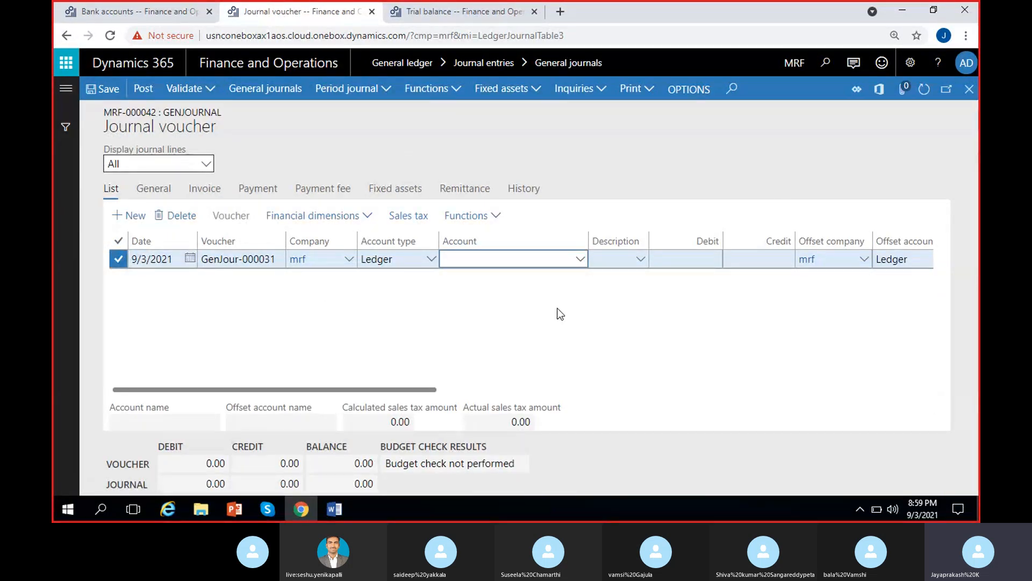
pyautogui.click(581, 261)
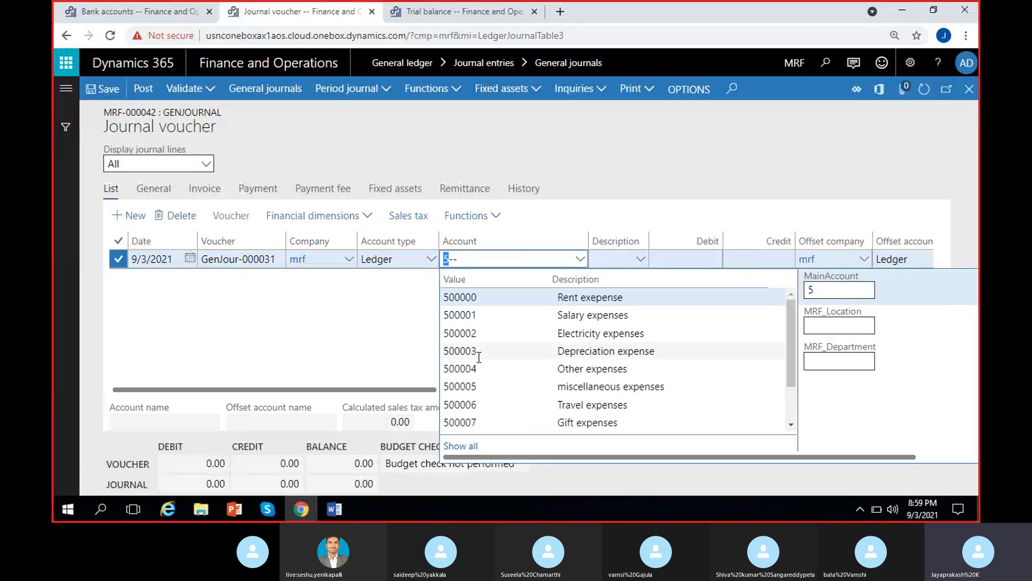
pyautogui.click(468, 370)
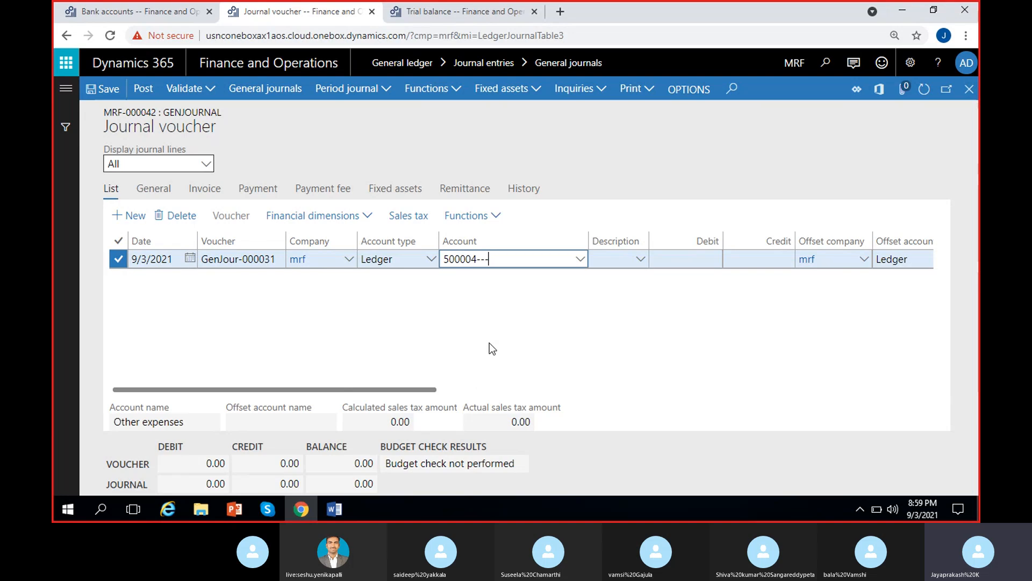
pyautogui.hscroll(2, 489, 343)
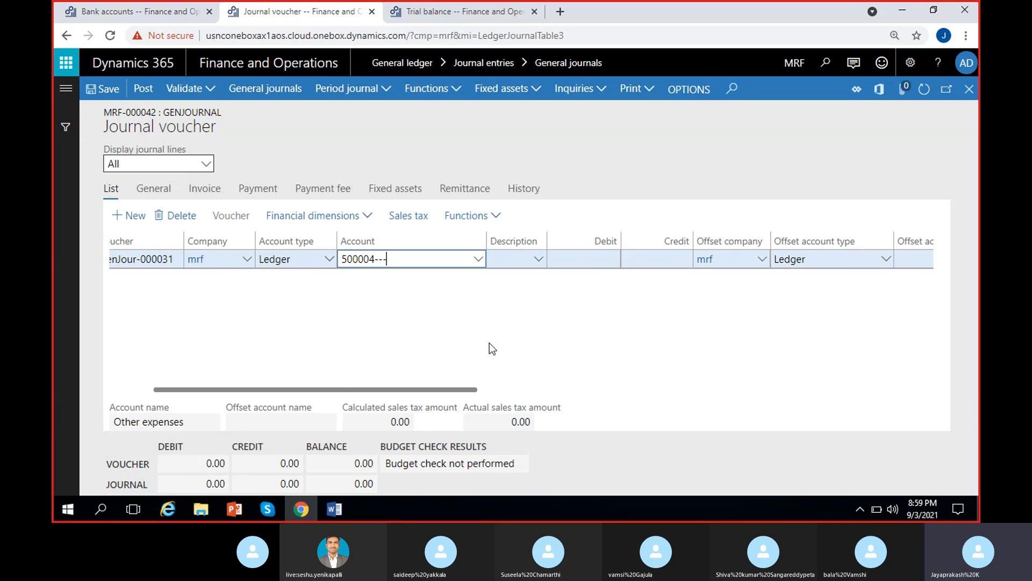
# - Enter a debit amount of 10,000 on the Other expenses journal line
pyautogui.click(637, 263)
pyautogui.click(580, 251)
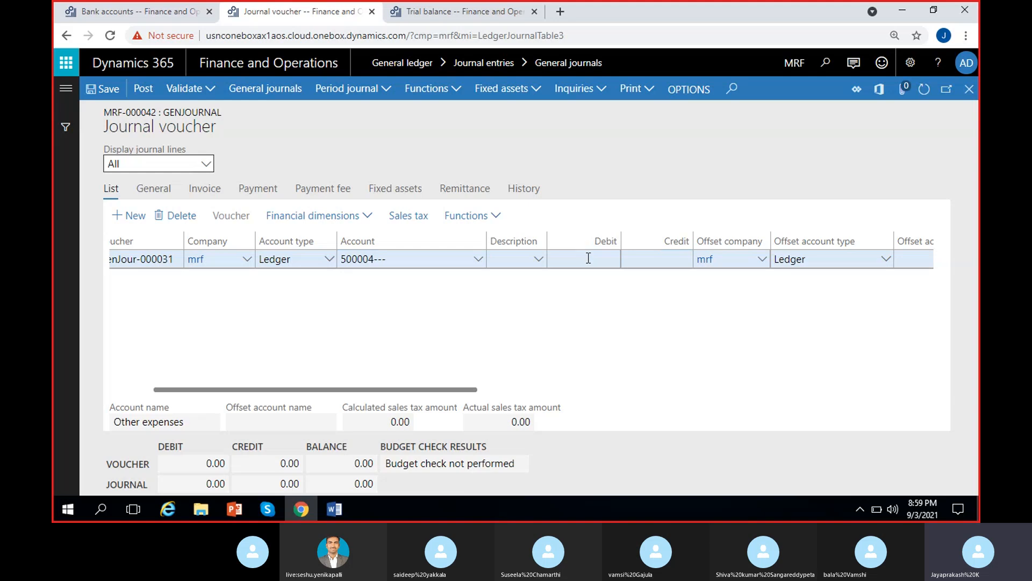
pyautogui.click(588, 258)
pyautogui.write('10,000')
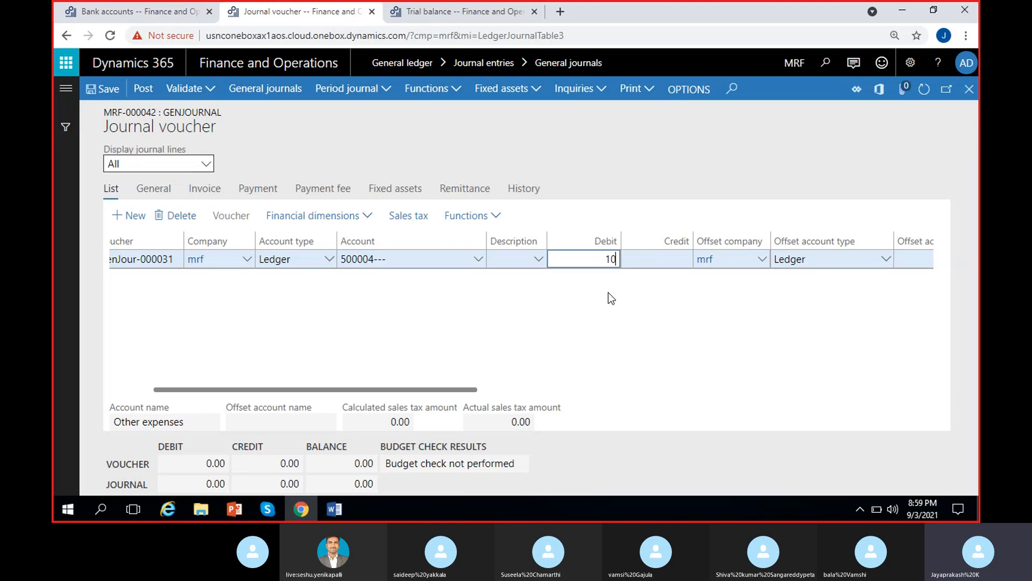
pyautogui.click(536, 340)
# - Set the journal line's offset account type to Bank and its offset account to ICICI-1
pyautogui.hscroll(4, 534, 340)
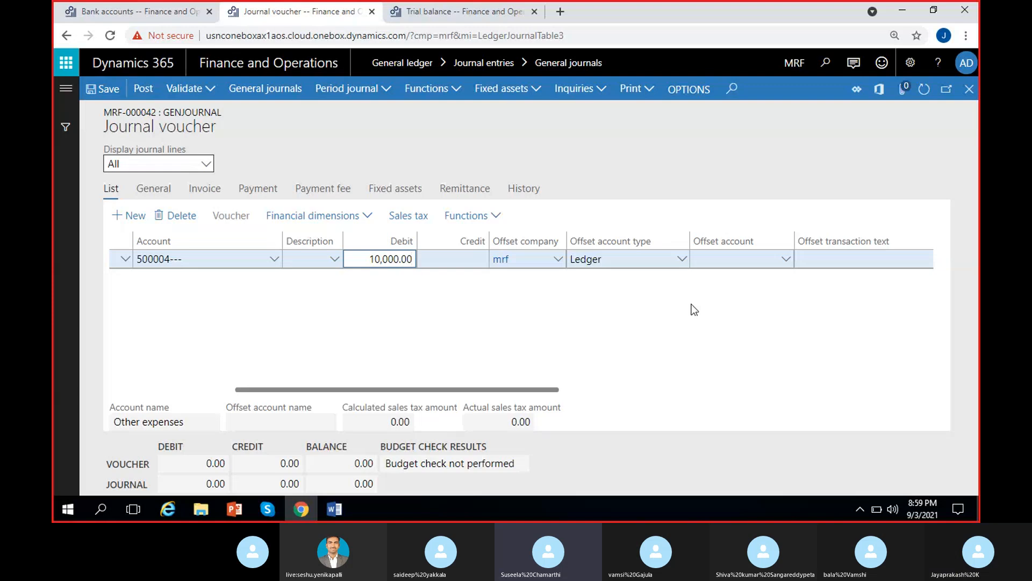
pyautogui.click(683, 261)
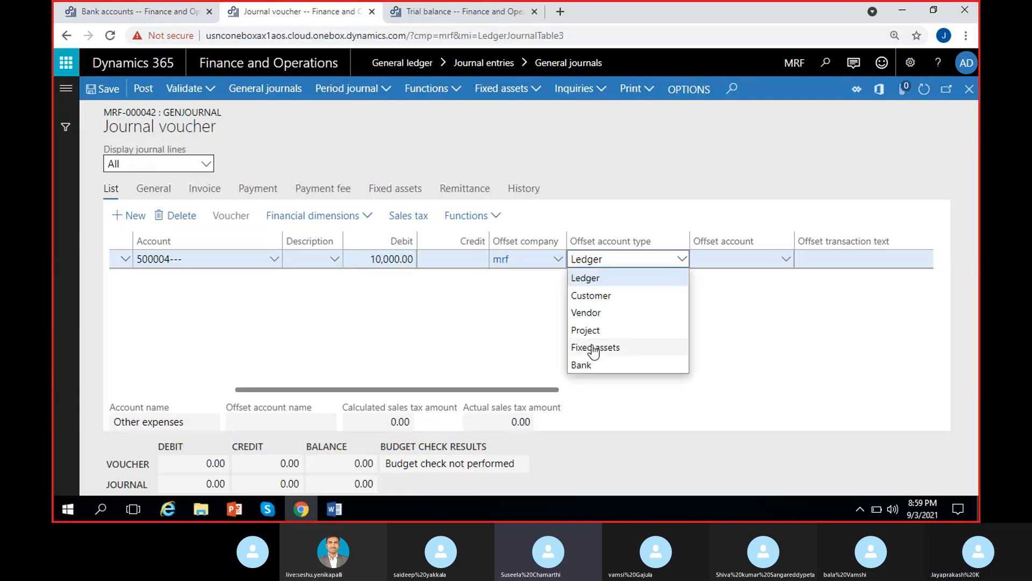
pyautogui.click(585, 366)
pyautogui.click(776, 257)
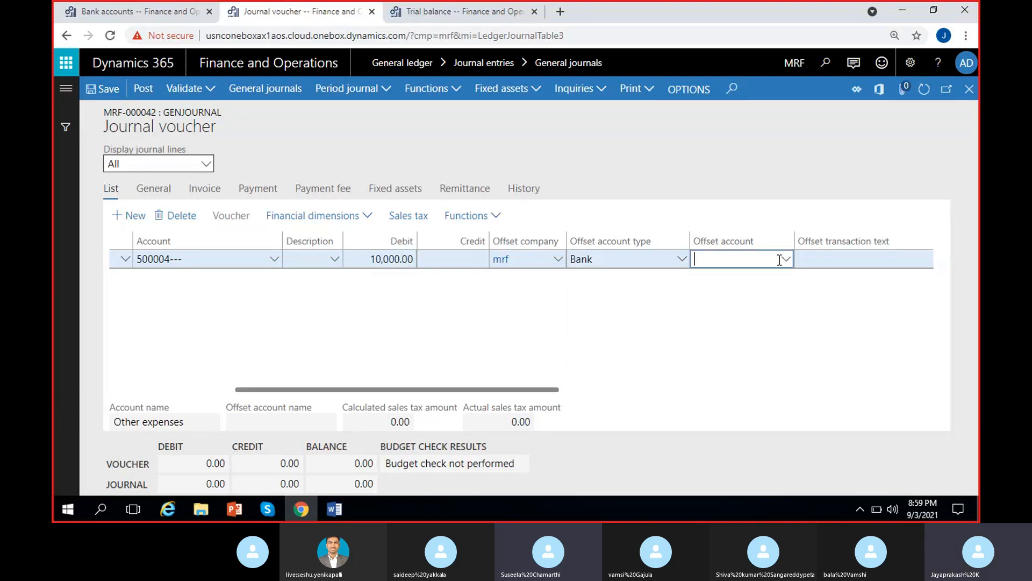
pyautogui.click(784, 261)
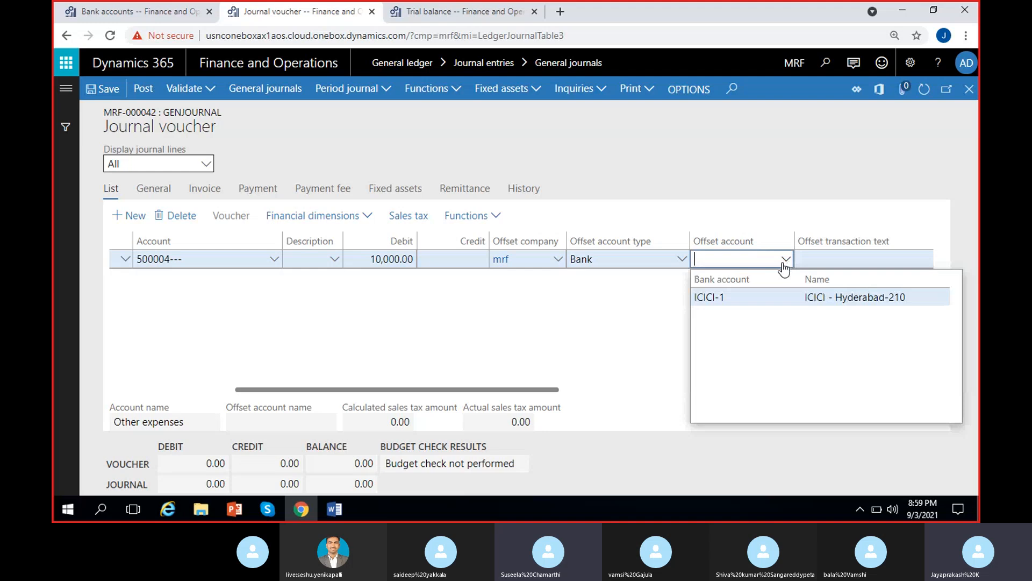
pyautogui.click(761, 296)
# - Set the offset account's financial dimensions to Customers 900 and MRF_Costcenter CC/1, and apply them
pyautogui.moveTo(454, 388); pyautogui.dragTo(299, 389)
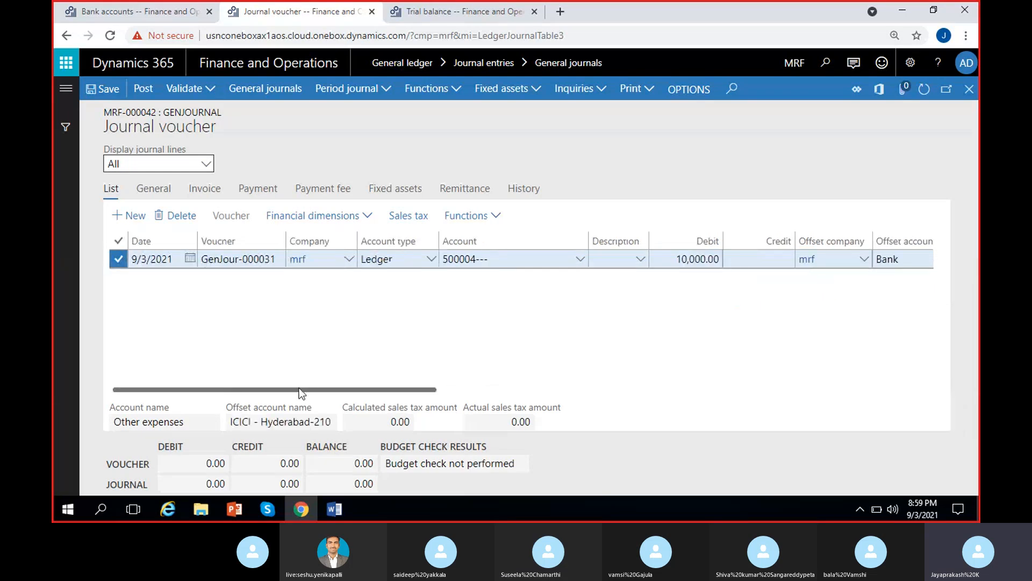
pyautogui.click(341, 215)
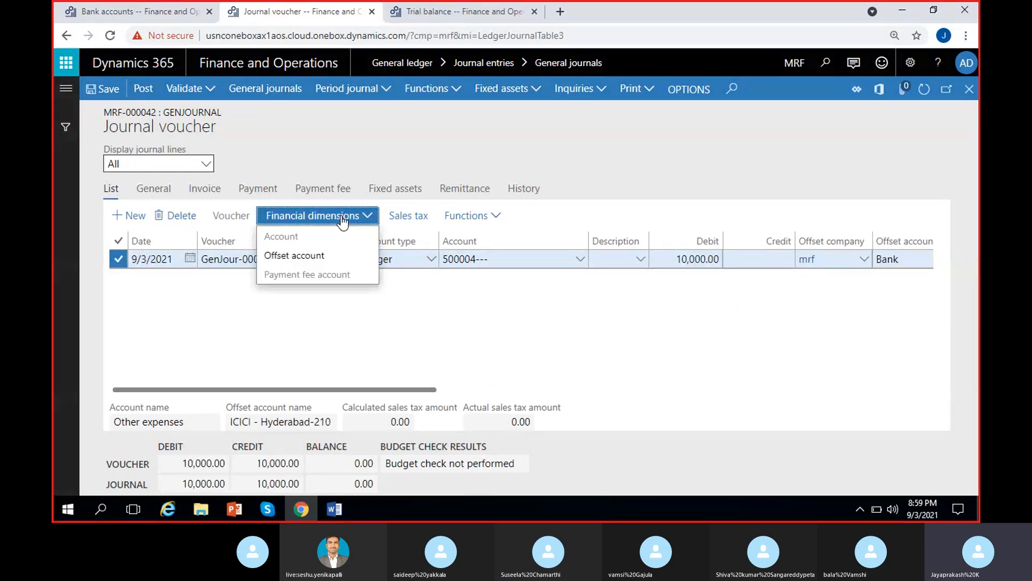
pyautogui.click(326, 255)
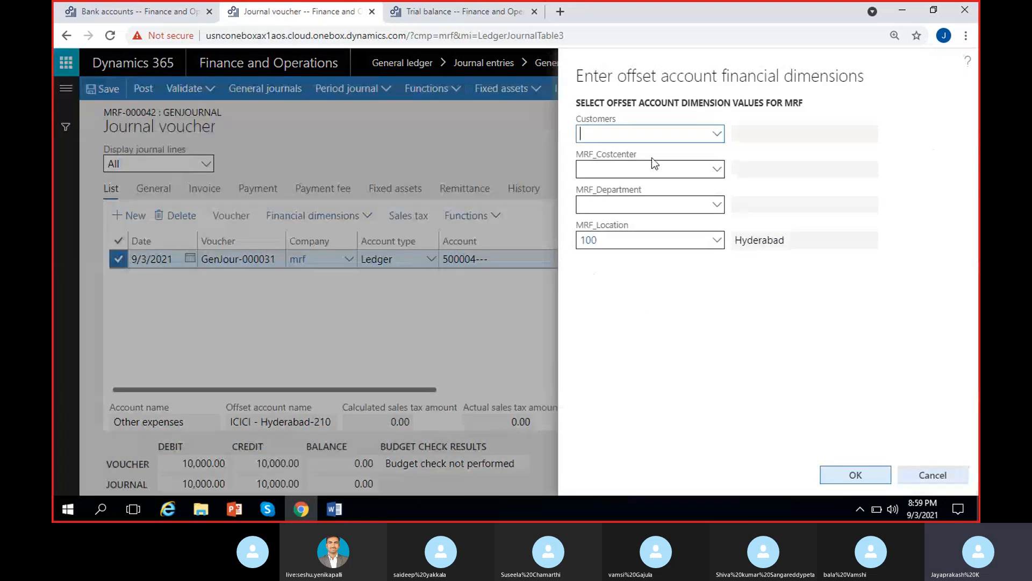
pyautogui.click(717, 134)
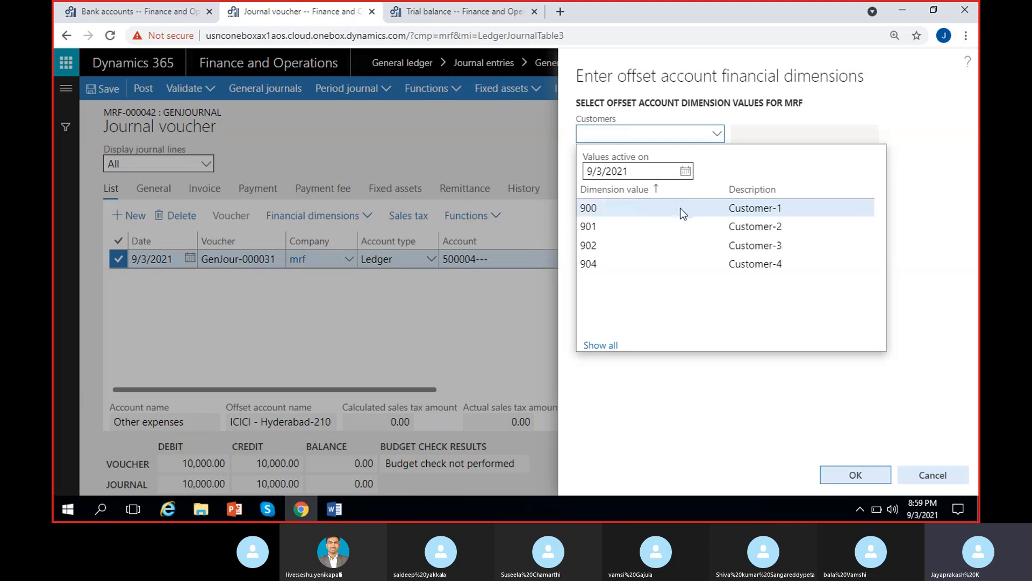
pyautogui.click(679, 208)
pyautogui.click(718, 170)
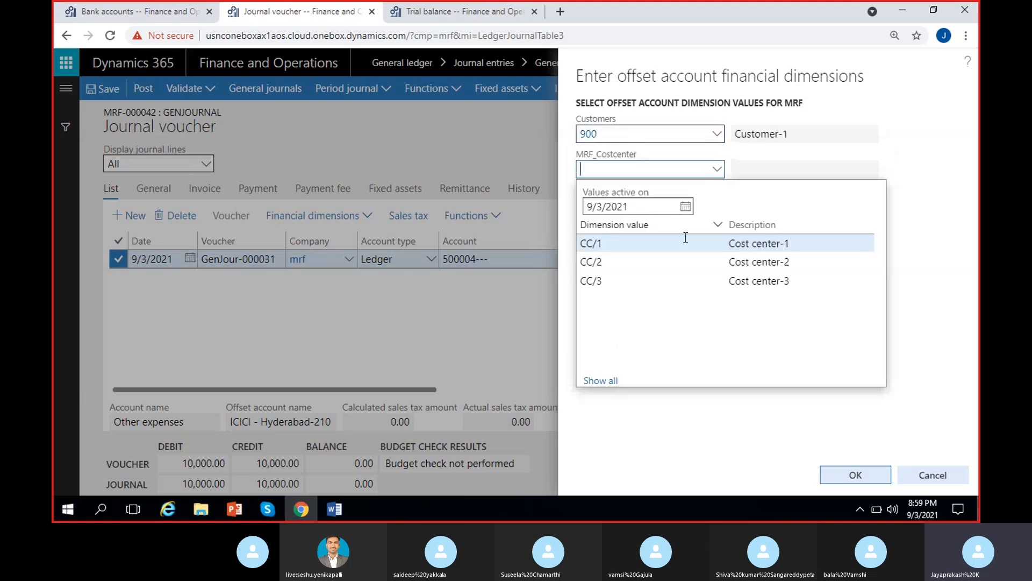
pyautogui.click(677, 248)
pyautogui.click(702, 276)
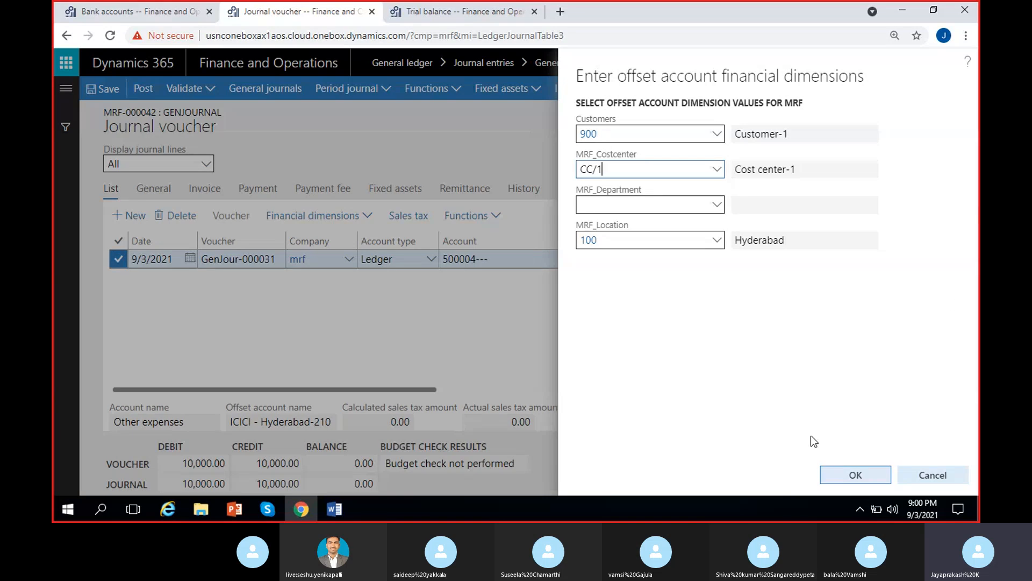
pyautogui.click(853, 476)
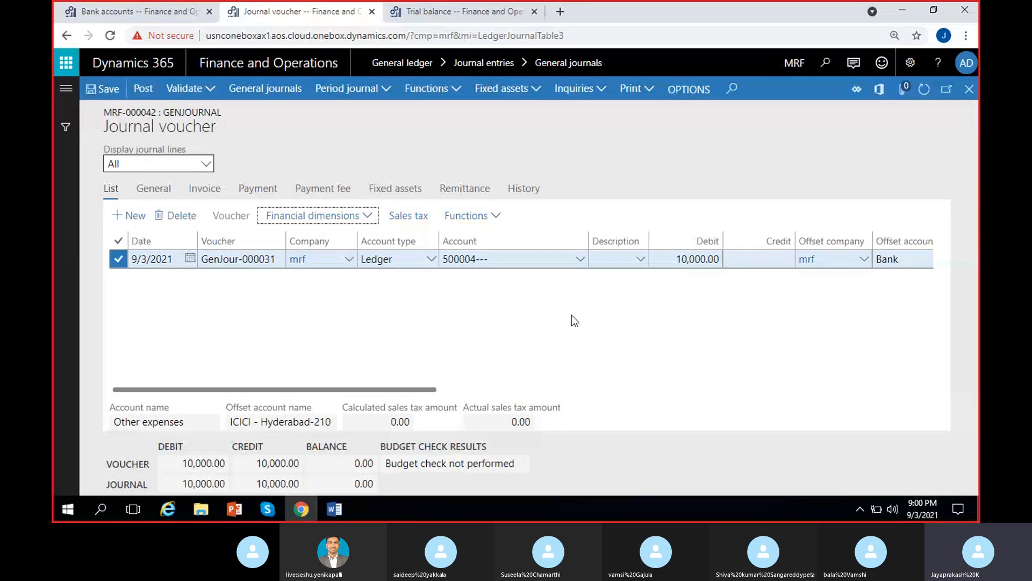
# - Validate the journal, read the detailed validation messages and dismiss them
pyautogui.click(198, 90)
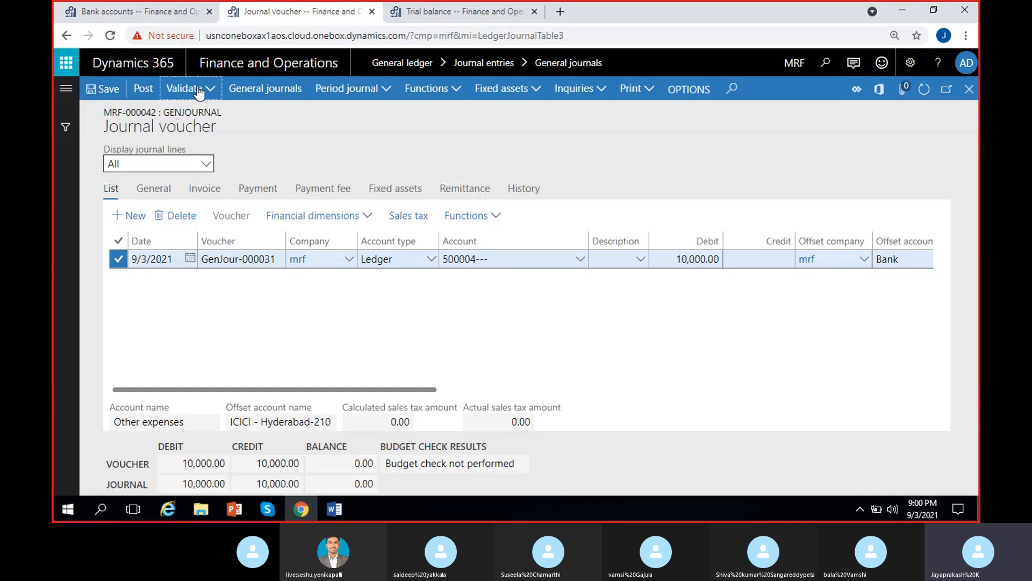
pyautogui.click(186, 108)
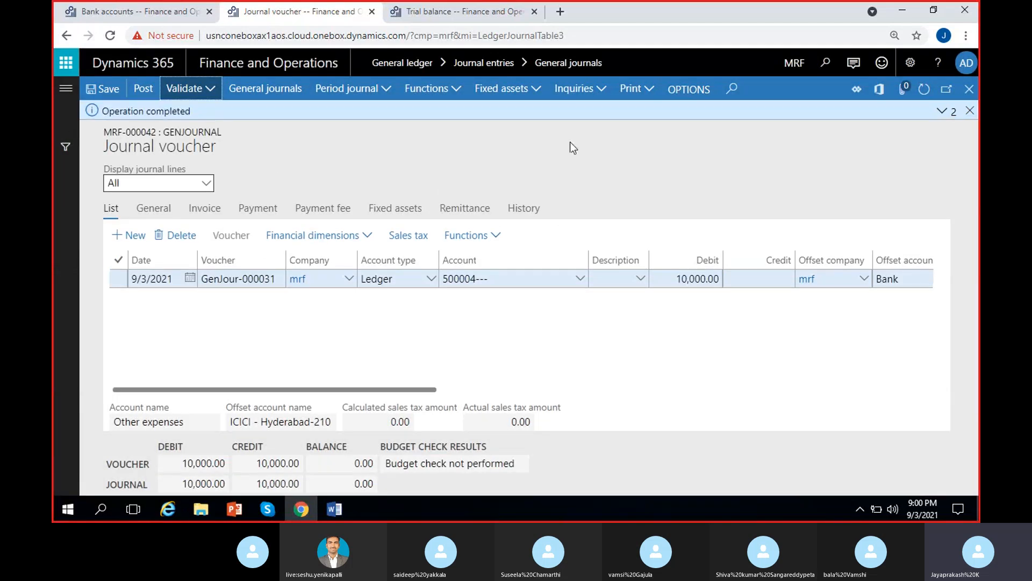
pyautogui.click(941, 111)
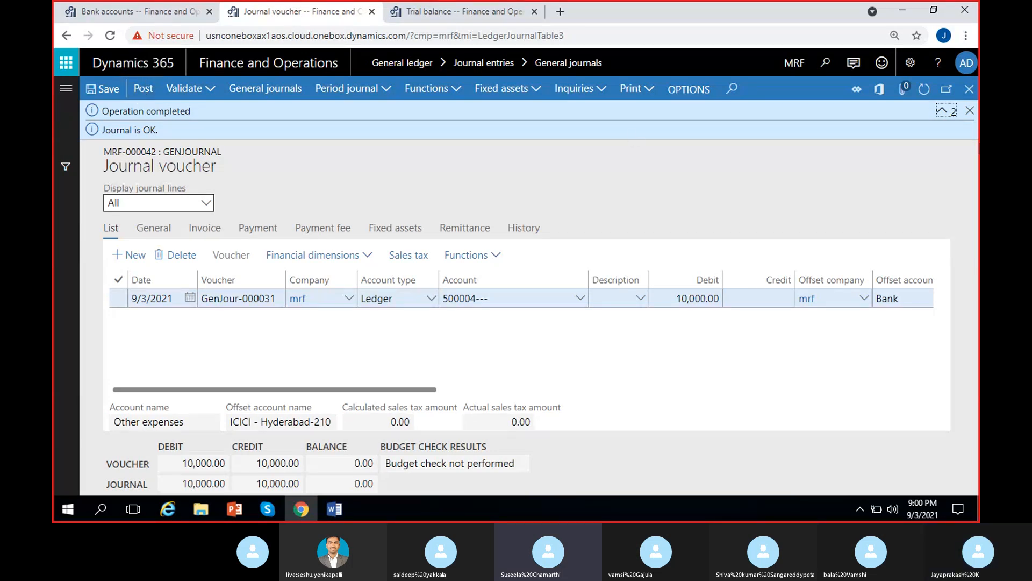
pyautogui.click(969, 111)
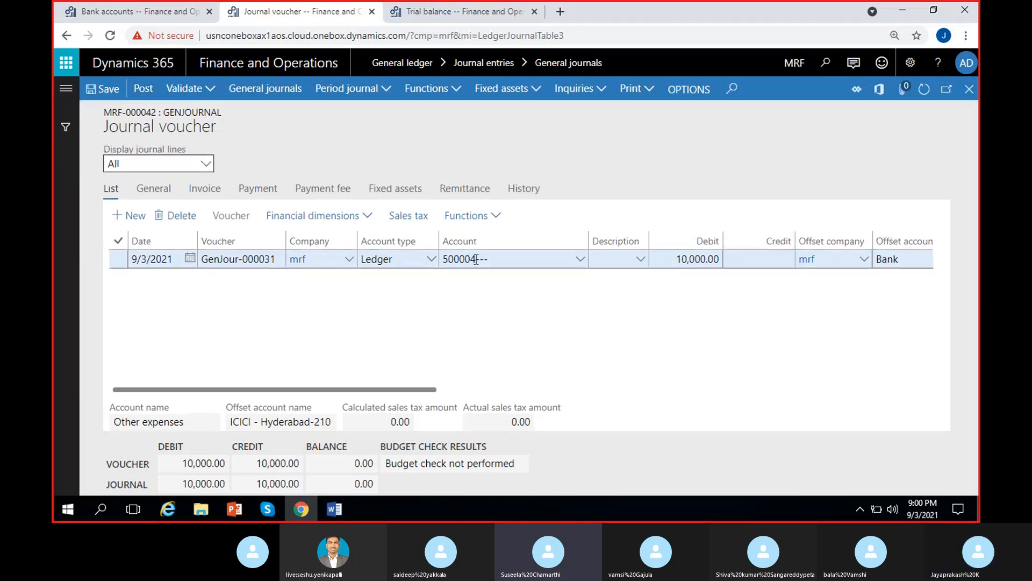
# - Set the journal line's bank transaction type to 02, Cash payment
pyautogui.click(272, 198)
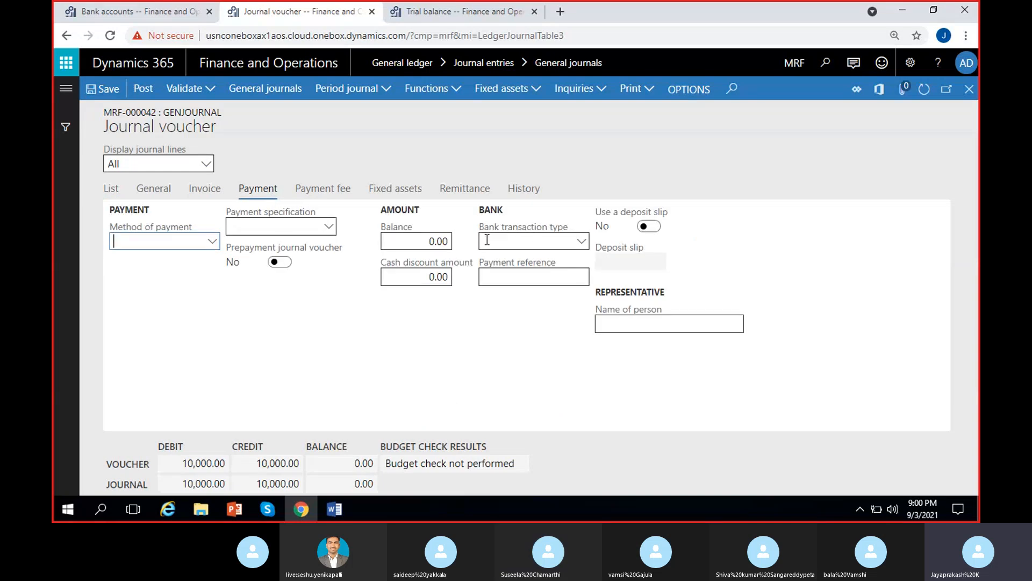
pyautogui.click(112, 190)
pyautogui.moveTo(319, 390); pyautogui.dragTo(547, 392)
pyautogui.click(767, 260)
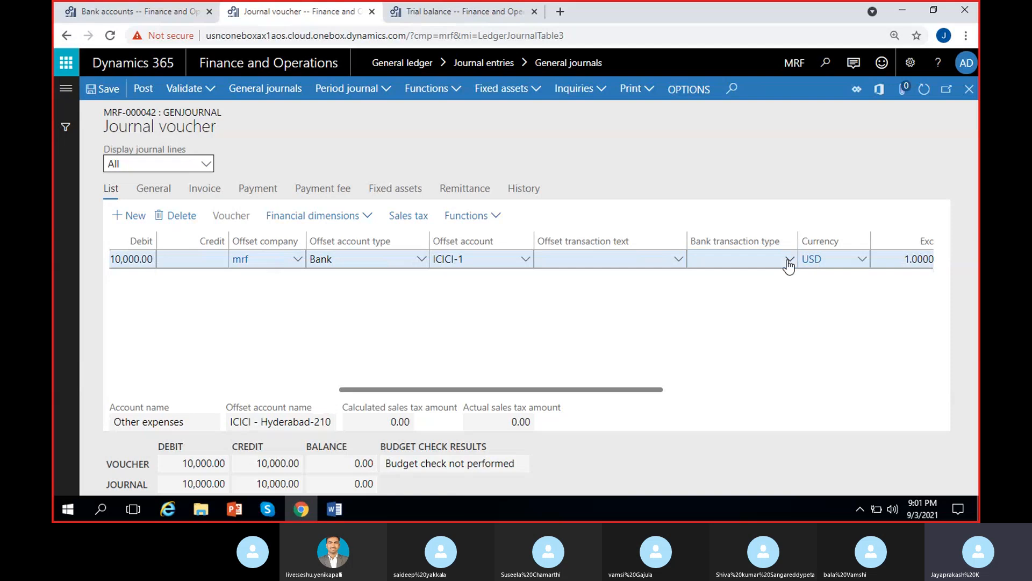
pyautogui.click(789, 259)
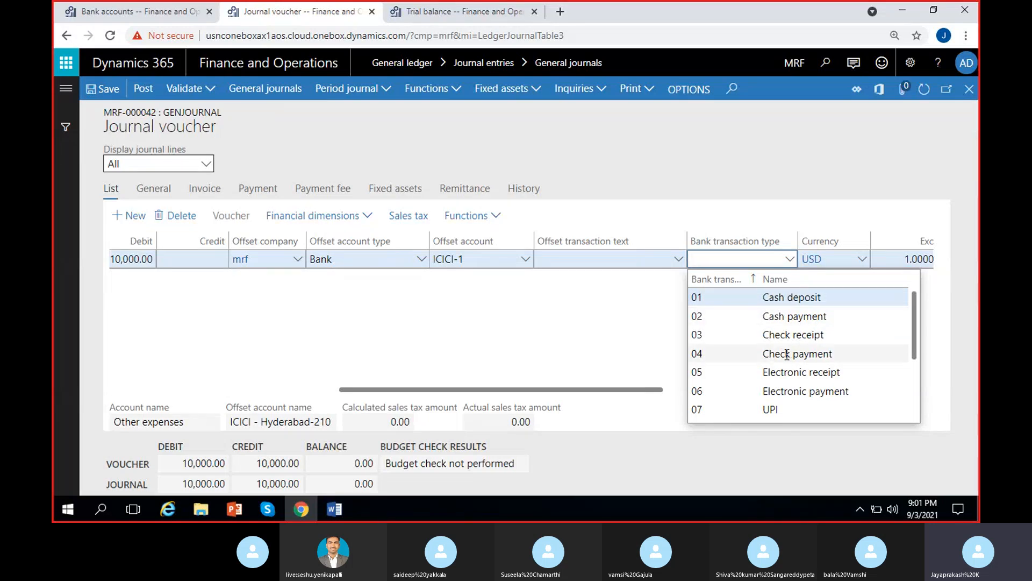
pyautogui.scroll(-2, 758, 382)
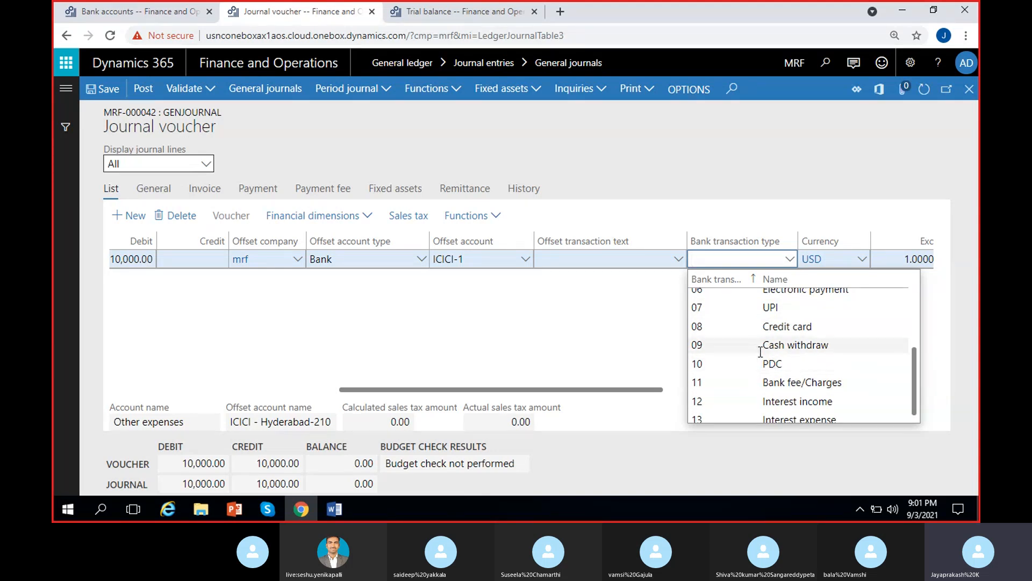
pyautogui.scroll(2, 761, 352)
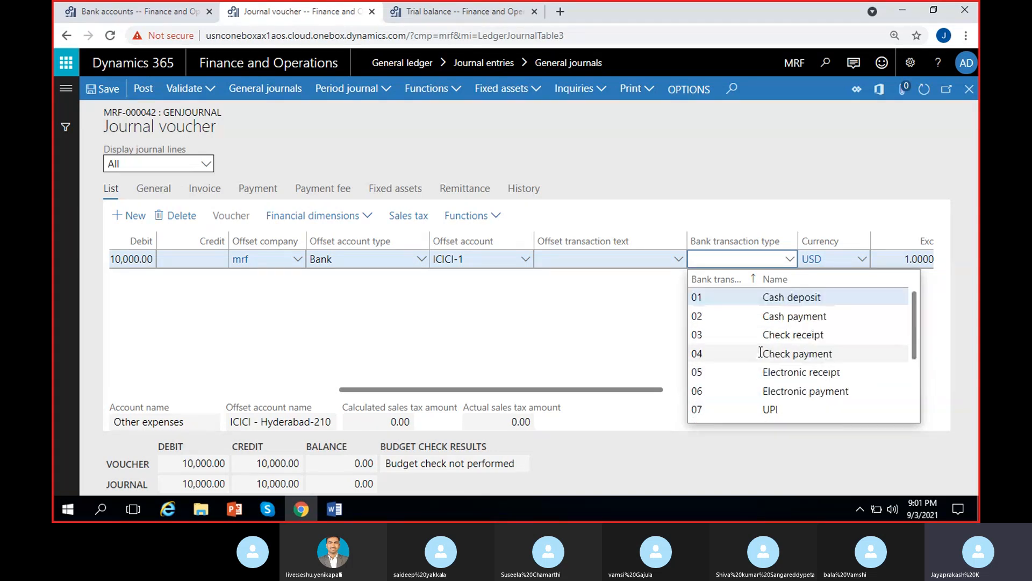
pyautogui.click(796, 316)
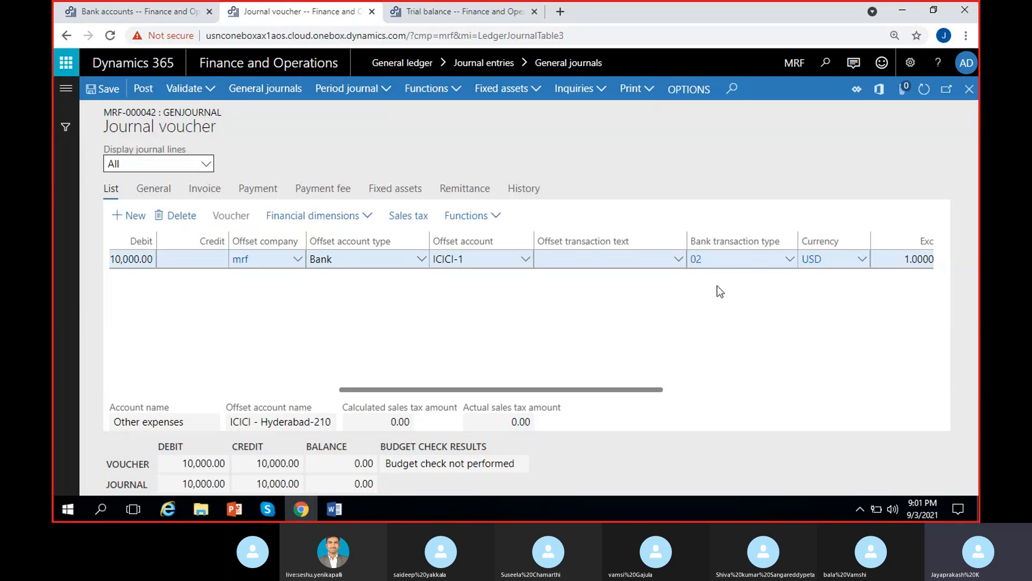
pyautogui.click(789, 260)
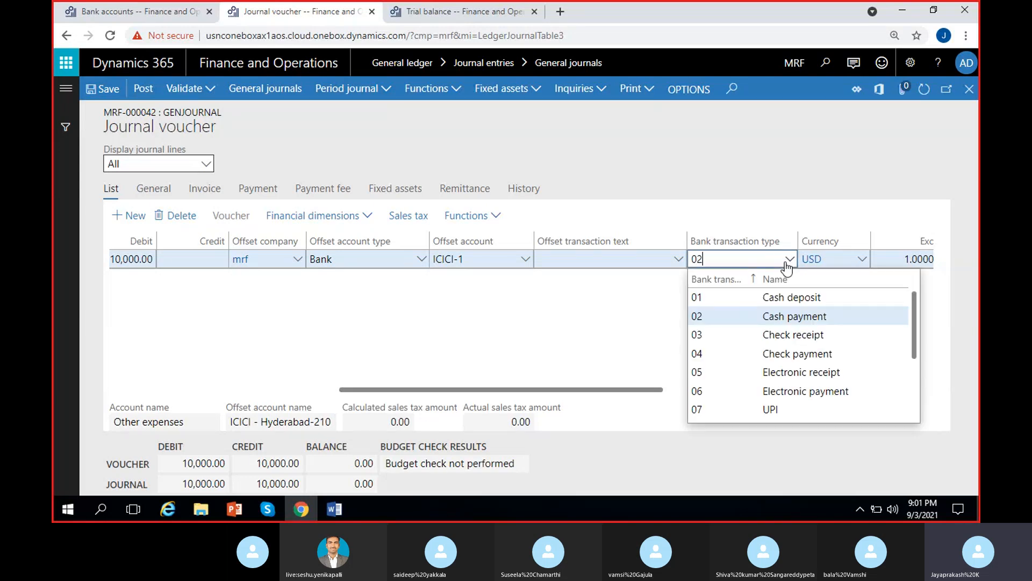
pyautogui.click(526, 353)
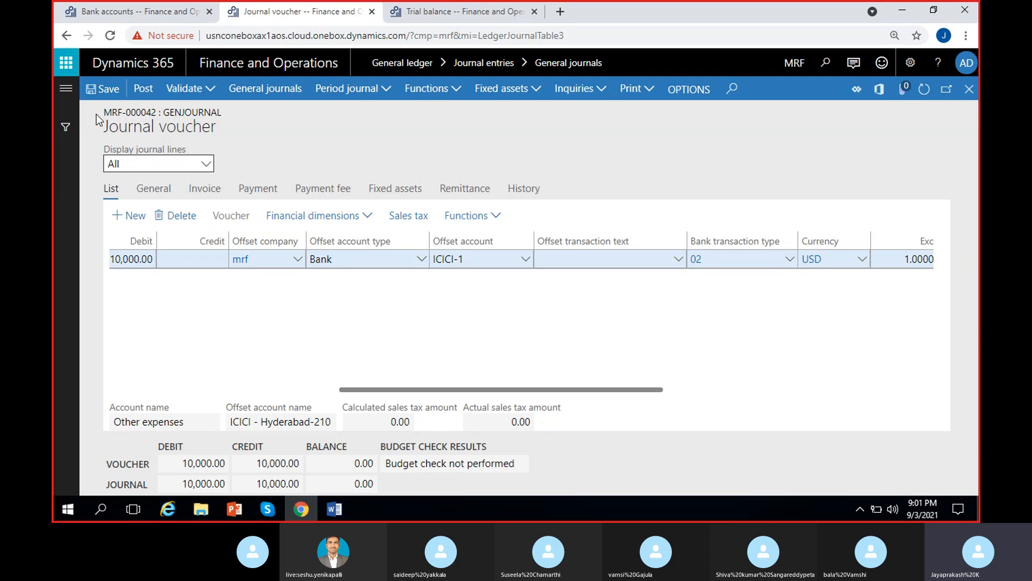
# - Save and post the journal, and dismiss the posting message
pyautogui.click(99, 94)
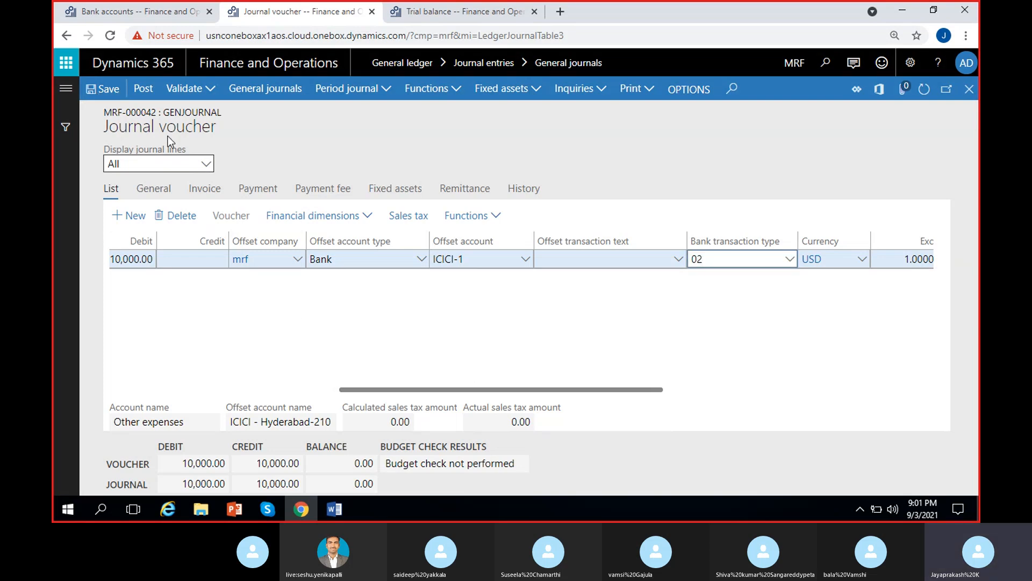
pyautogui.click(144, 90)
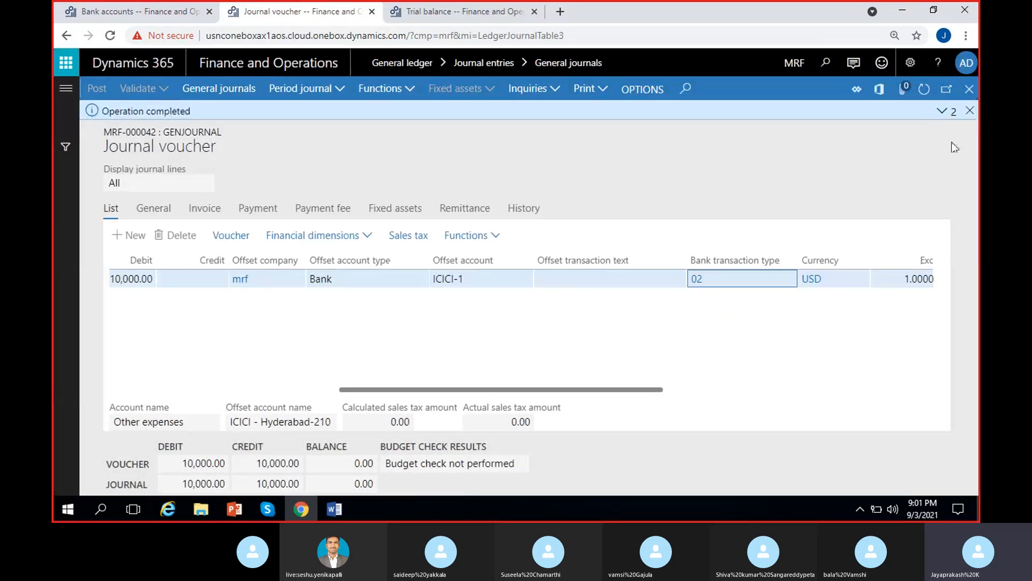
pyautogui.click(969, 113)
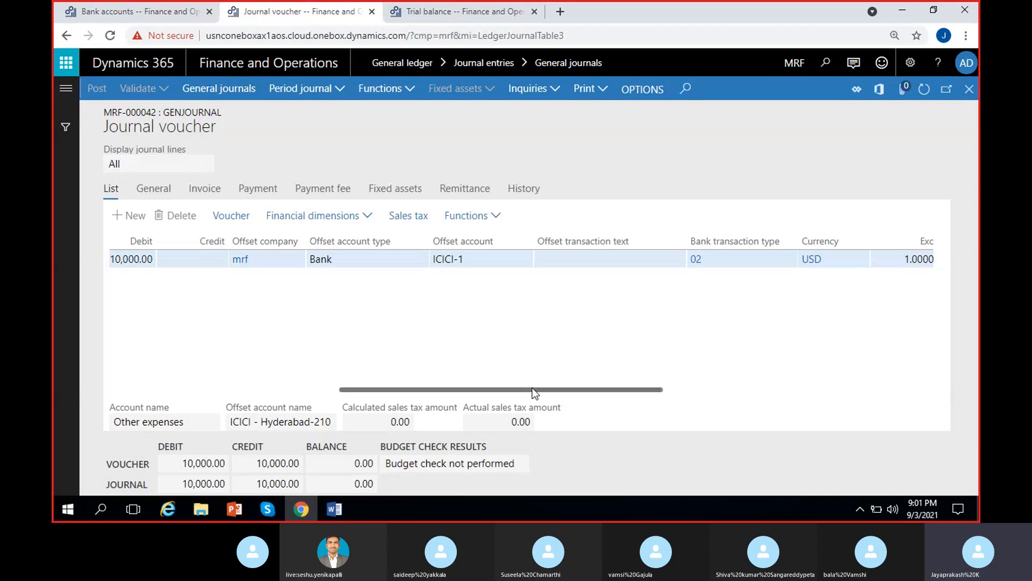
pyautogui.moveTo(531, 388); pyautogui.dragTo(329, 388)
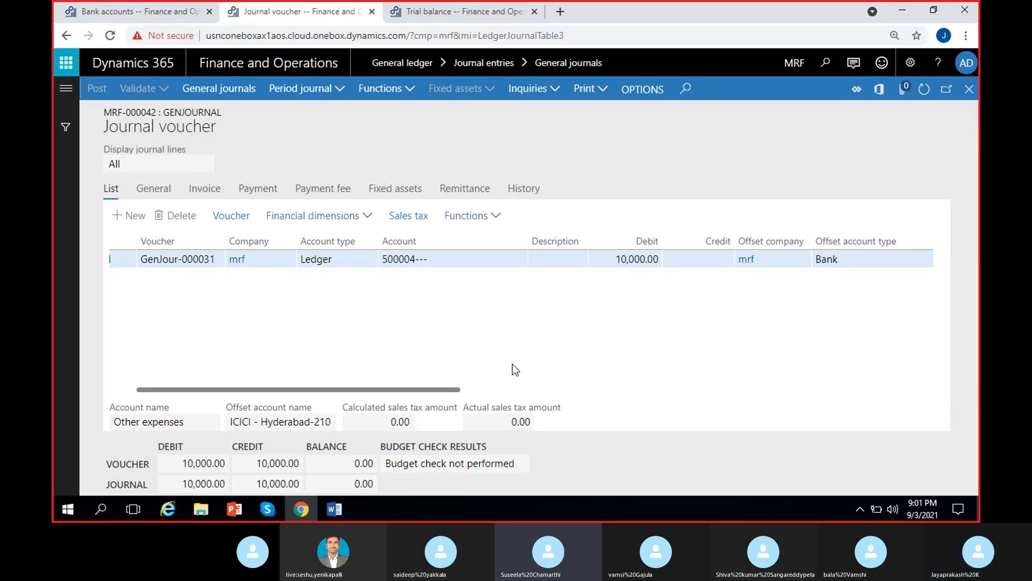
# - Switch back to the ICICI-1 bank account, check its balance and close the balance view
pyautogui.click(160, 13)
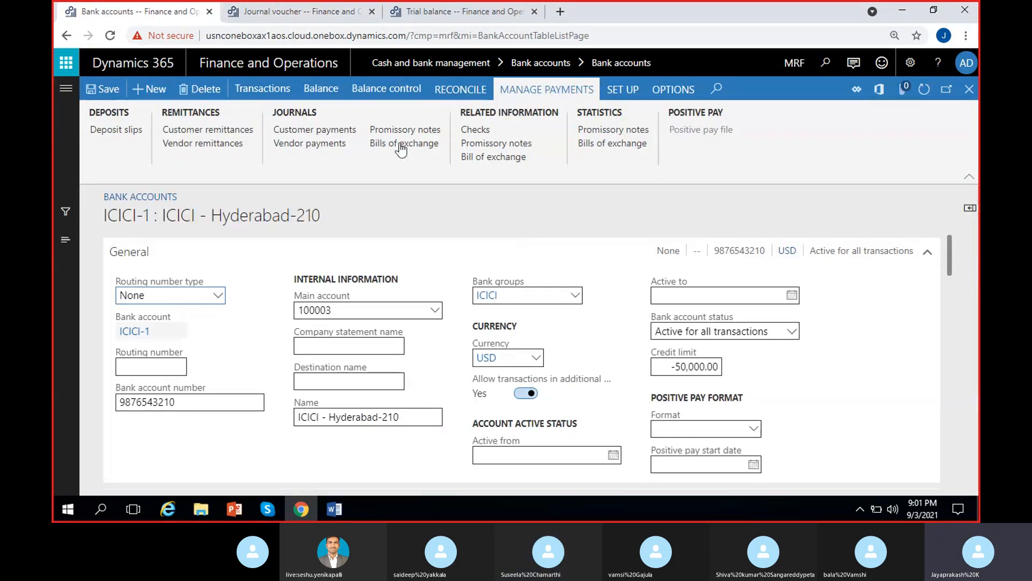
pyautogui.click(327, 88)
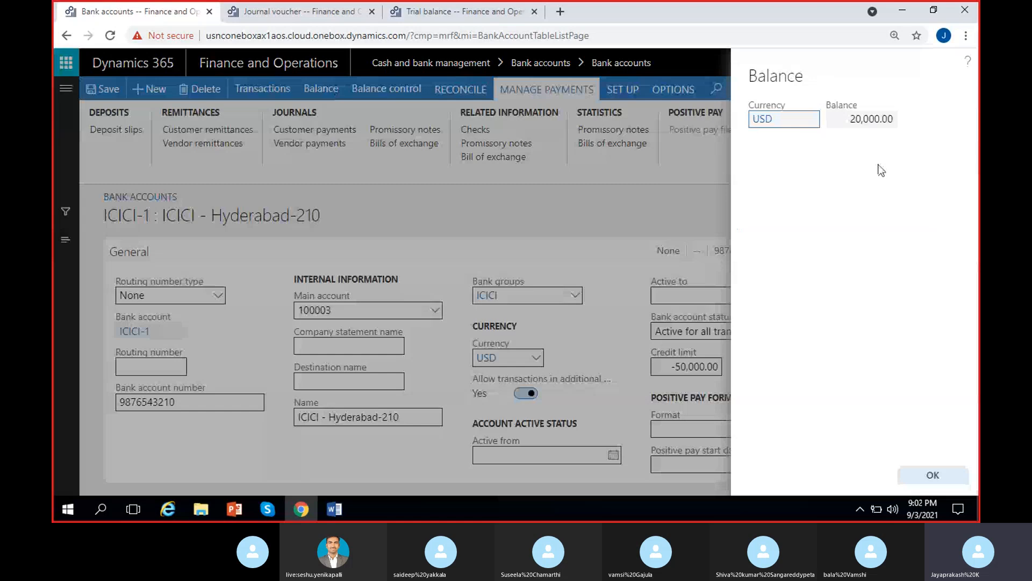
pyautogui.click(866, 212)
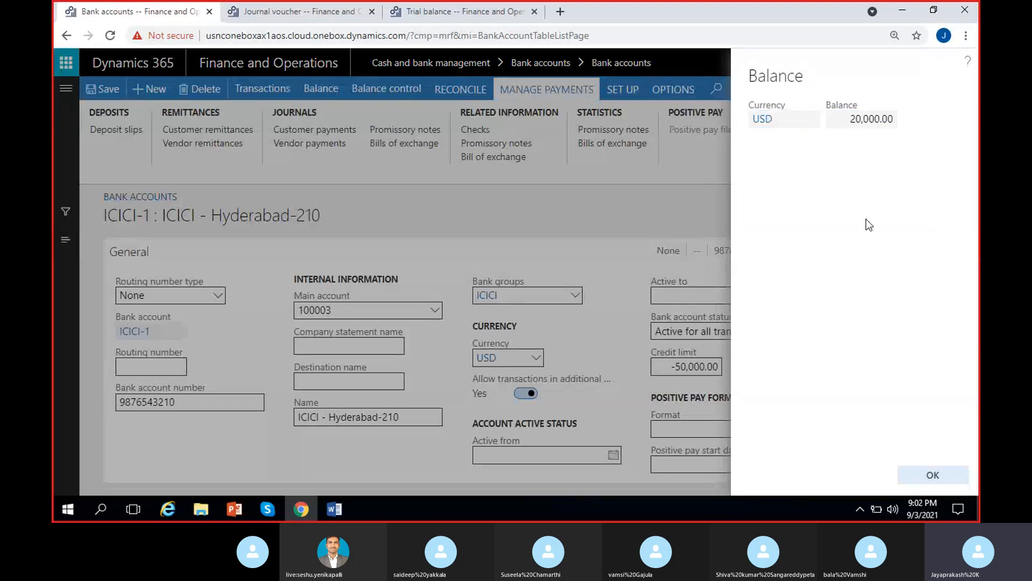
pyautogui.click(935, 472)
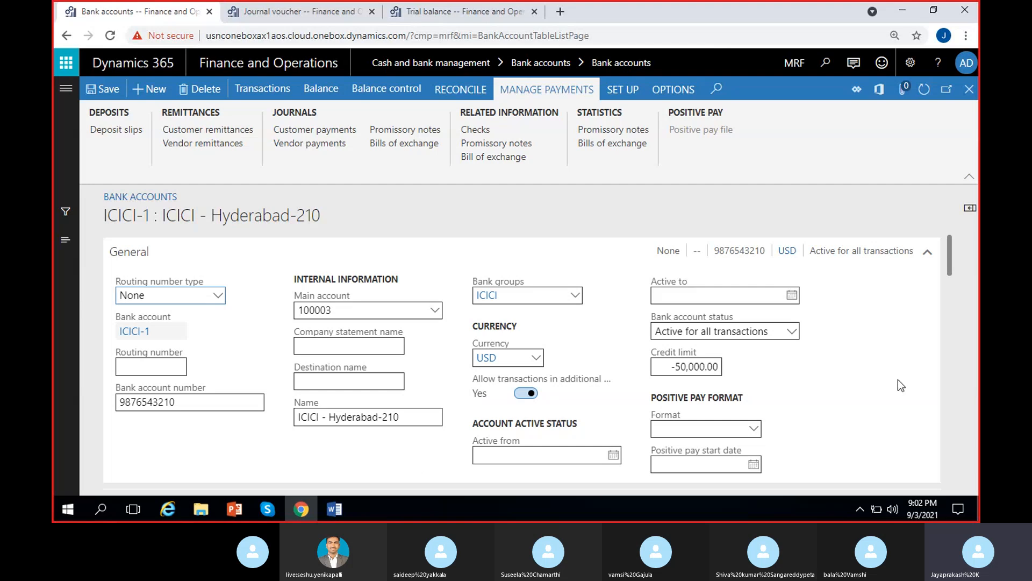
# - Open the bank account's transactions and check the amount of revenue voucher RevJour-000004
pyautogui.click(262, 94)
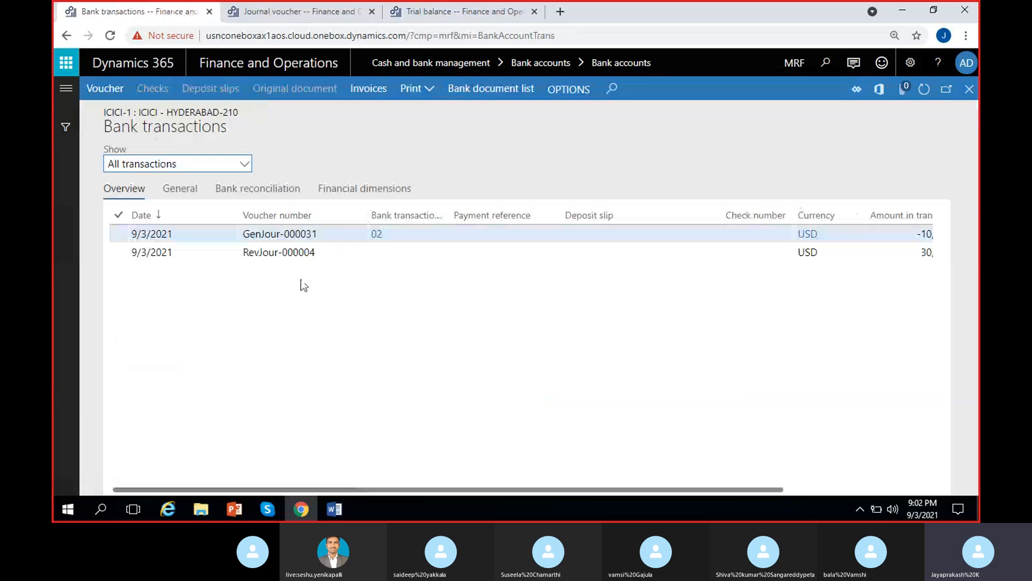
pyautogui.click(339, 253)
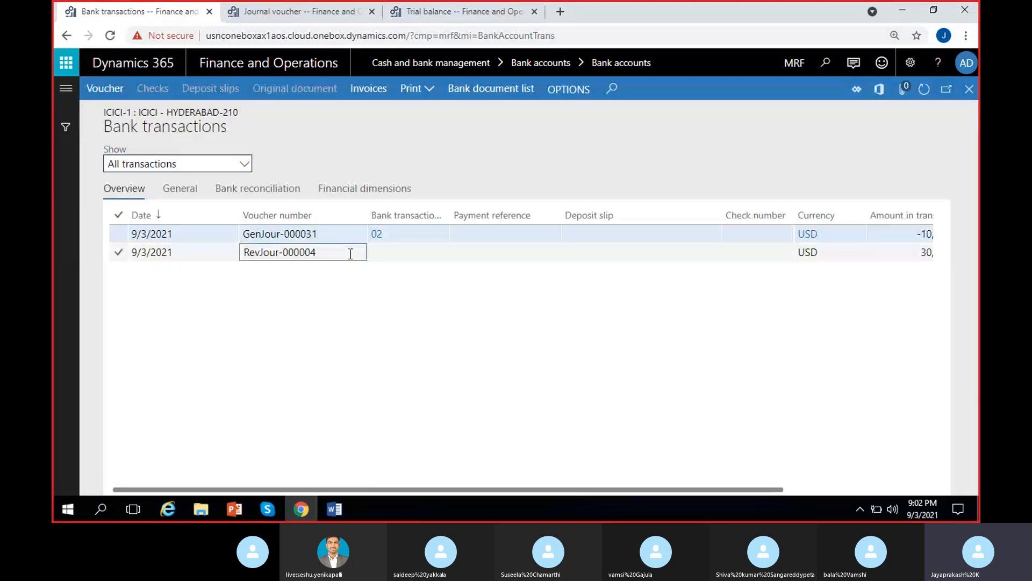
pyautogui.hscroll(3, 487, 274)
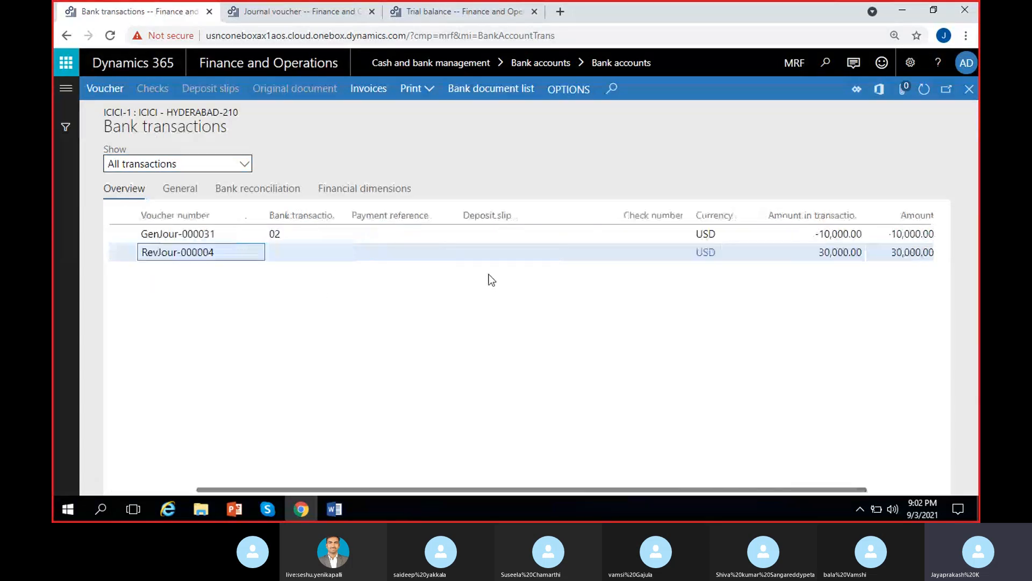
pyautogui.click(741, 252)
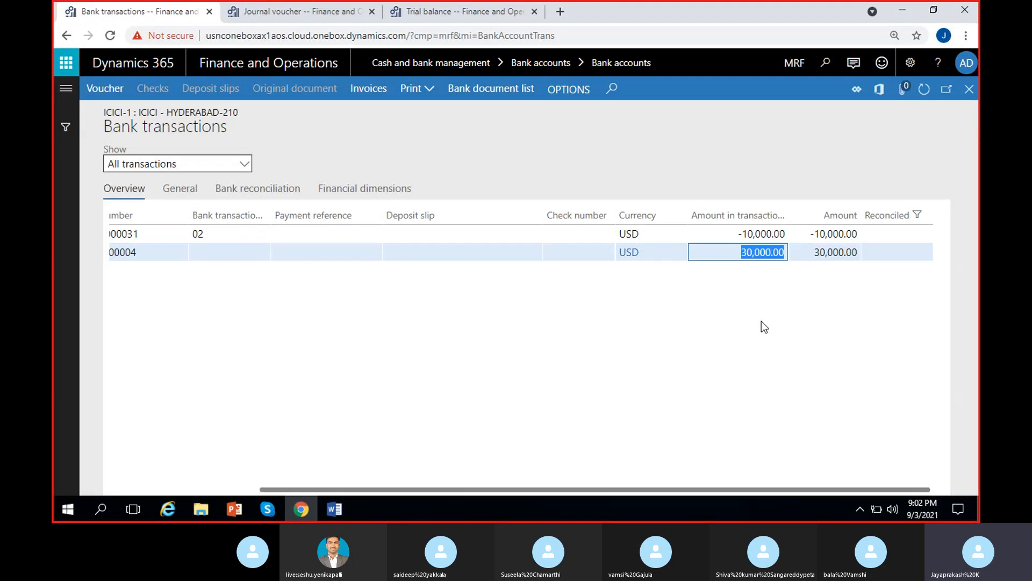
pyautogui.click(757, 298)
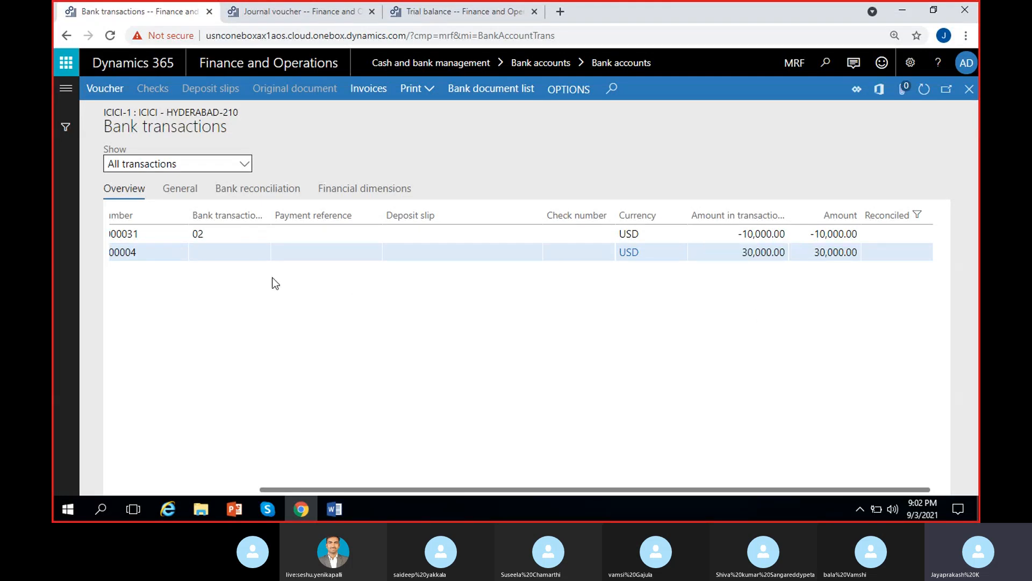
# - Check the bank transaction type and the amount of expense voucher GenJour-000031 in the bank transactions
pyautogui.hscroll(-3, 264, 285)
pyautogui.click(232, 234)
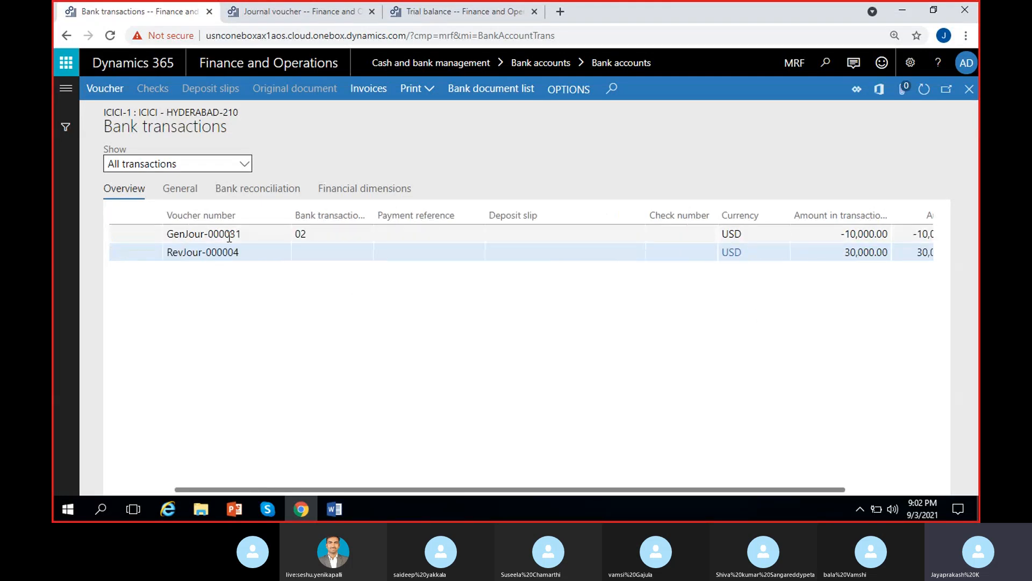
pyautogui.click(344, 233)
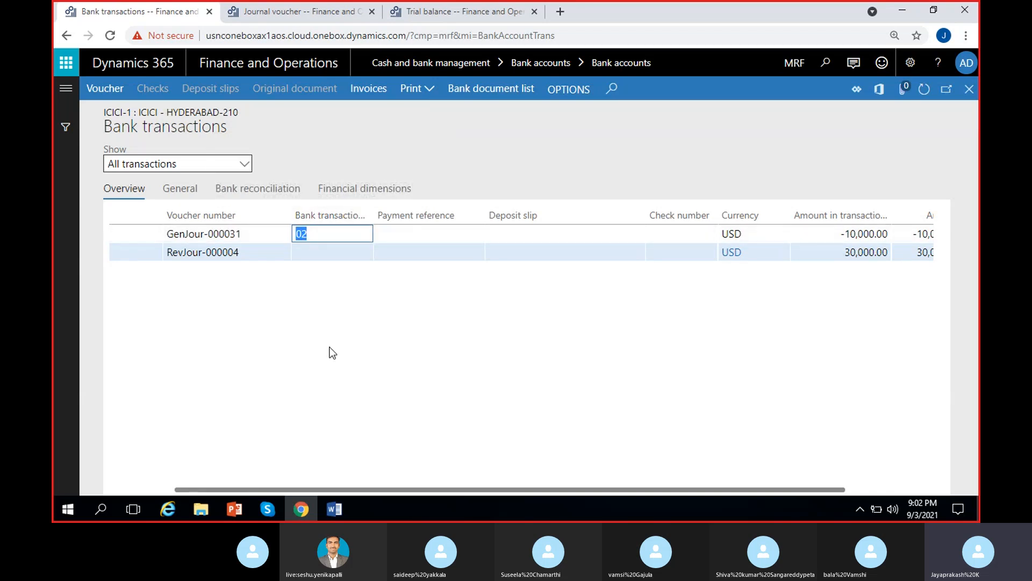
pyautogui.hscroll(3, 572, 345)
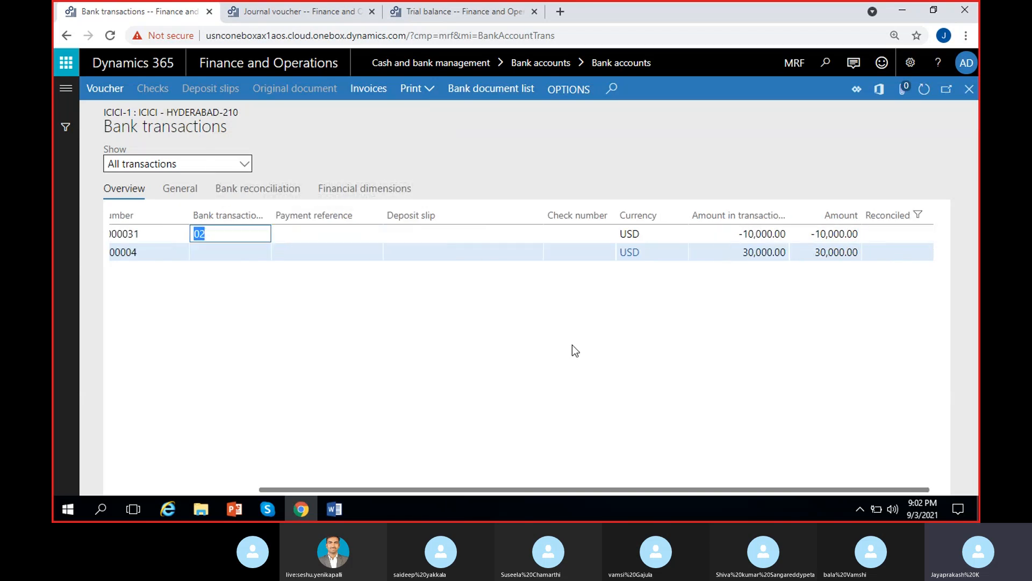
pyautogui.click(720, 233)
pyautogui.click(718, 346)
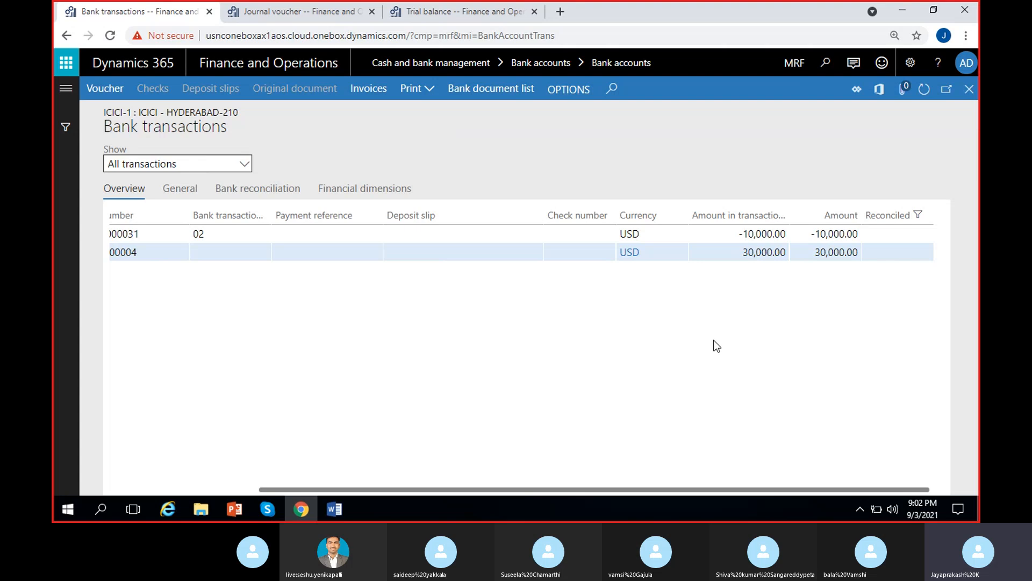
pyautogui.hscroll(-5, 444, 347)
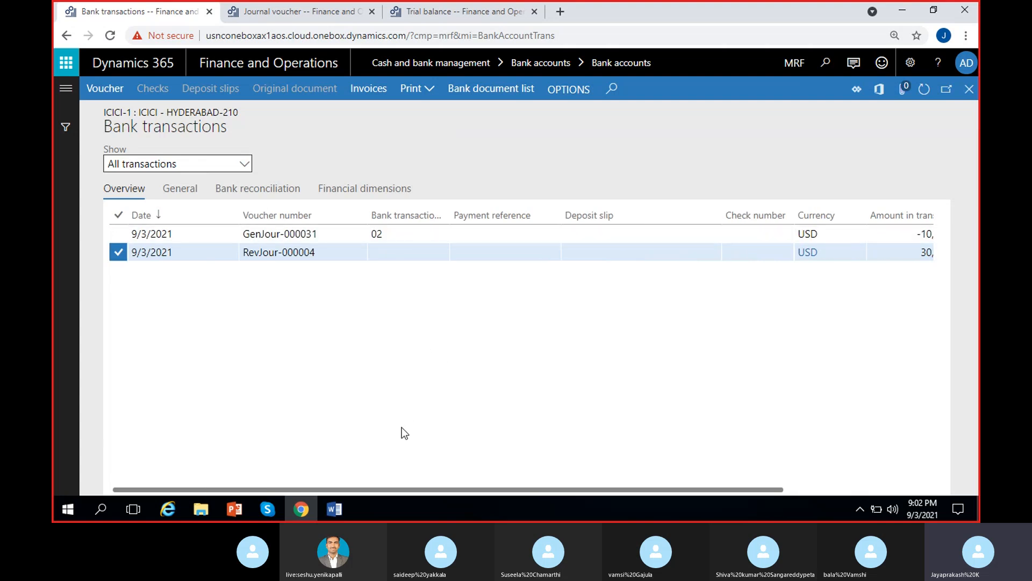
# - Filter the bank transactions by bank transaction type 02, and clear the filter again
pyautogui.click(426, 219)
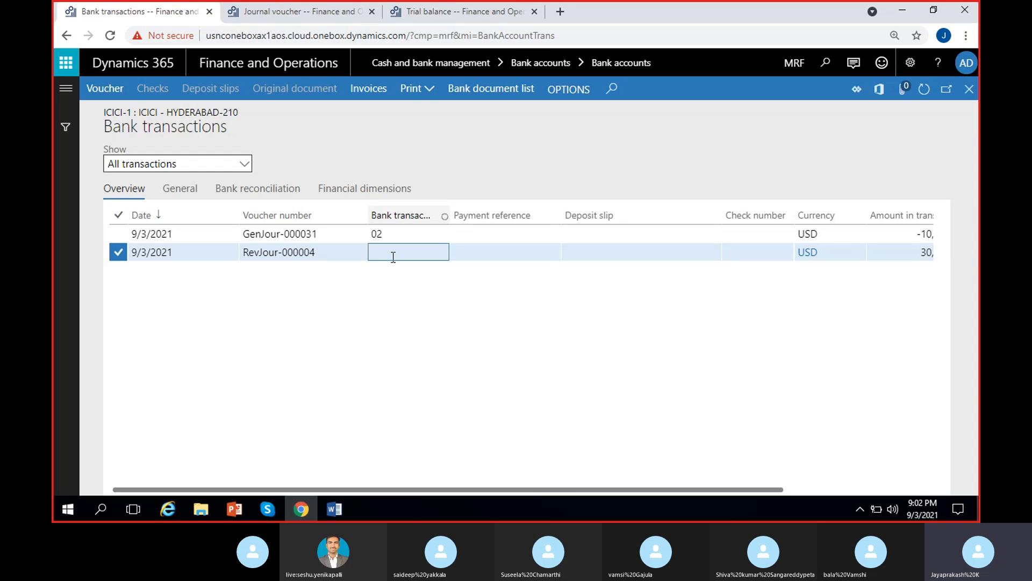
pyautogui.moveTo(425, 219)
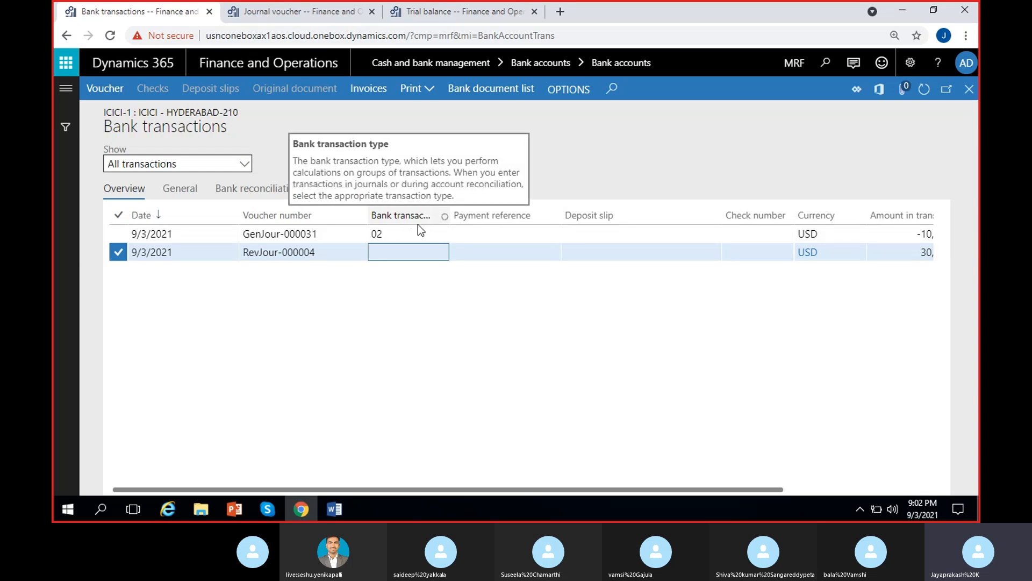
pyautogui.click(425, 218)
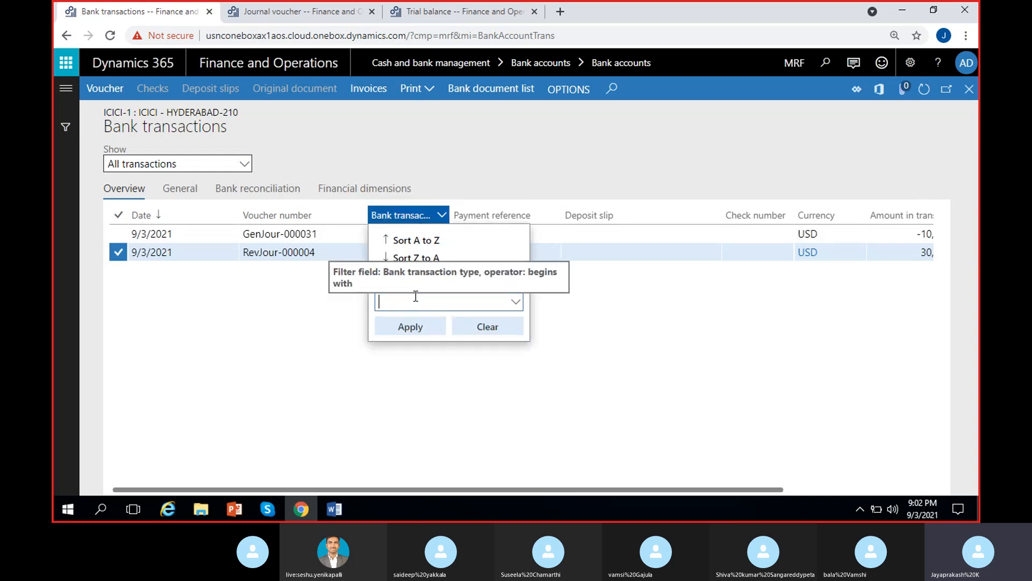
pyautogui.write('02')
pyautogui.click(393, 328)
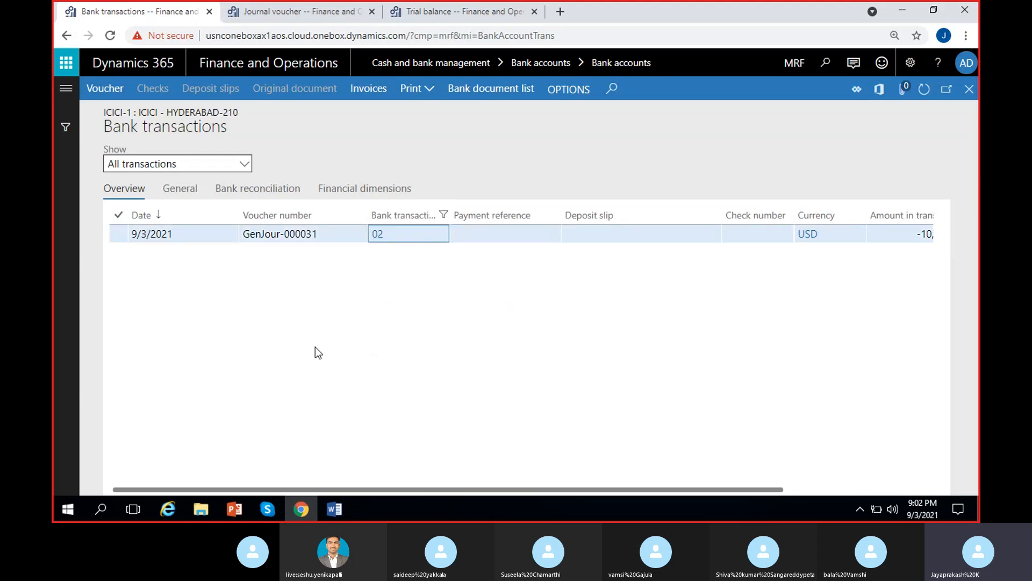
pyautogui.click(441, 218)
pyautogui.click(486, 326)
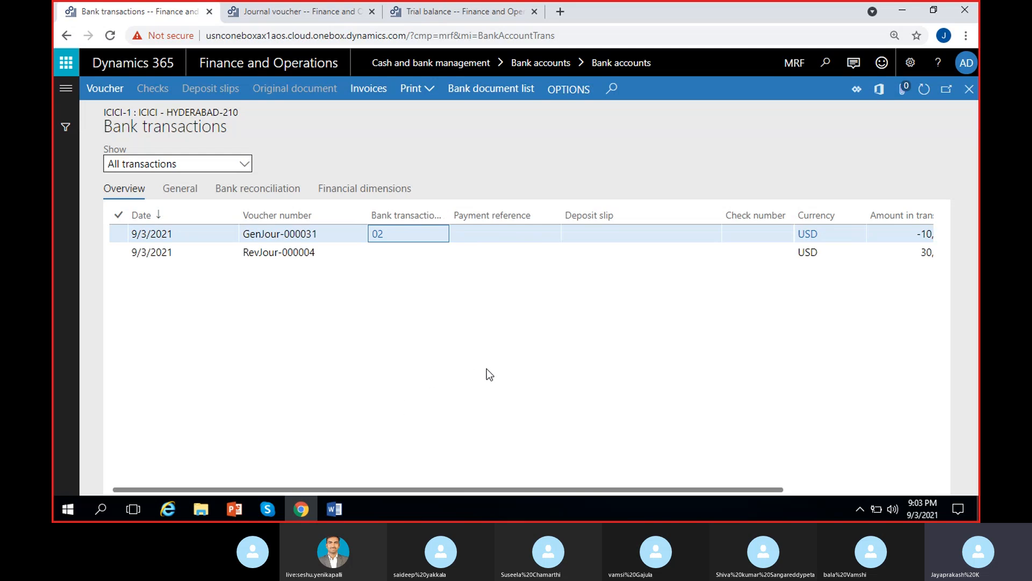
# - Compare the two vouchers' details and amounts in the bank transactions, and return to the bank account
pyautogui.hscroll(3, 487, 368)
pyautogui.hscroll(-3, 487, 369)
pyautogui.hscroll(3, 262, 401)
pyautogui.hscroll(-3, 260, 375)
pyautogui.hscroll(3, 392, 378)
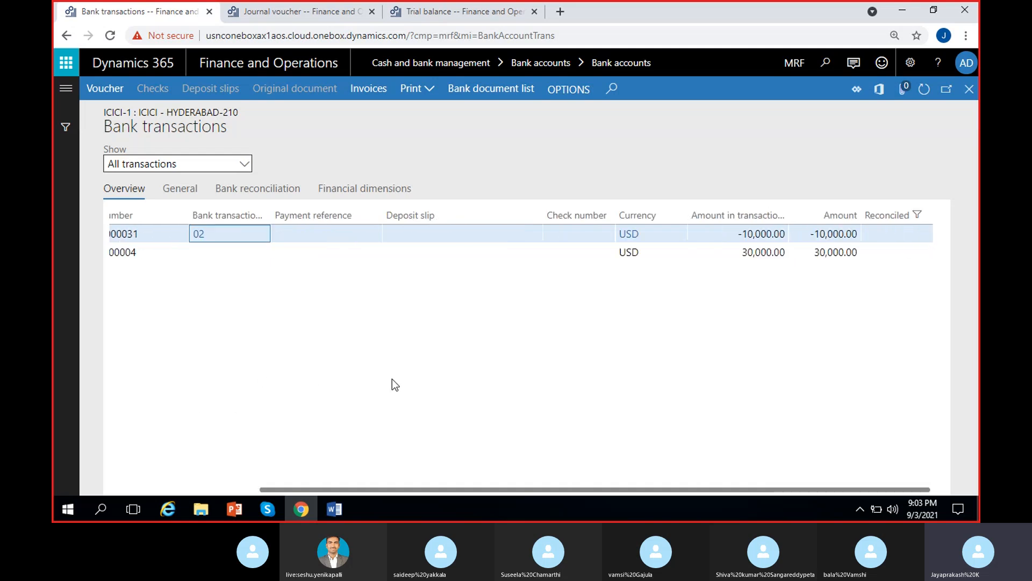
pyautogui.hscroll(-3, 466, 353)
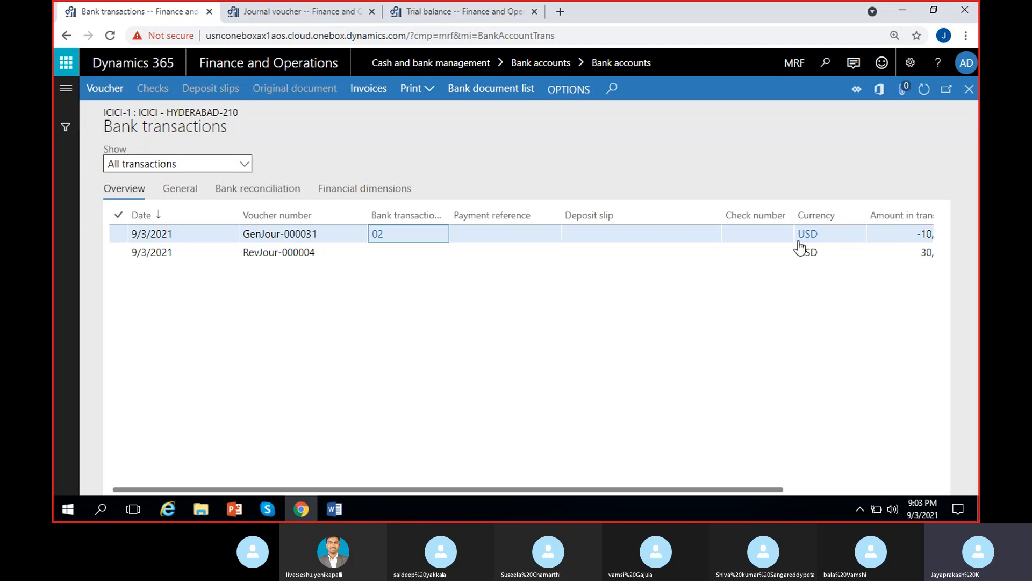
pyautogui.click(971, 90)
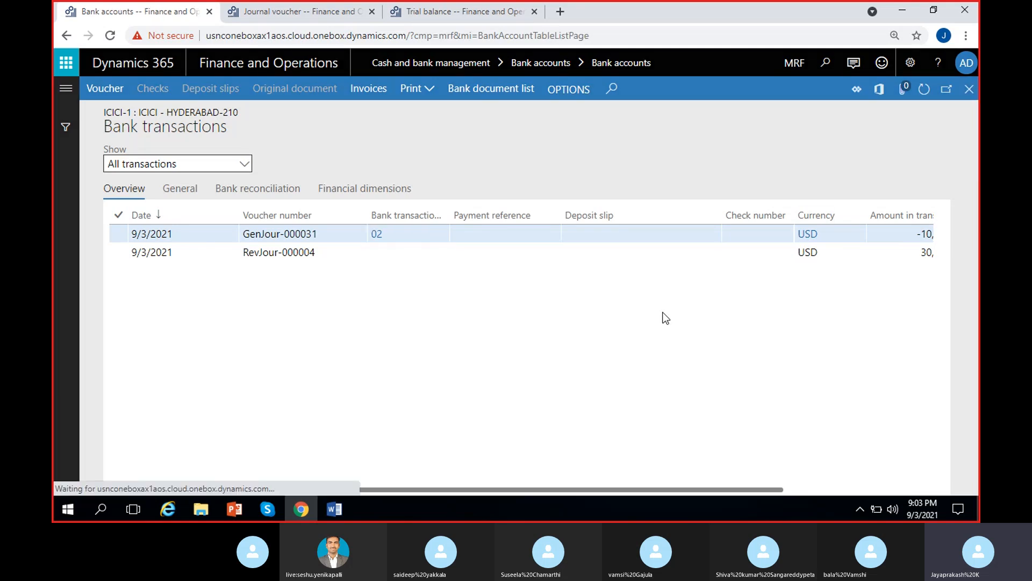
# - Open the posted journal's voucher transactions and check the Other expenses line's ledger account and amount
pyautogui.click(325, 12)
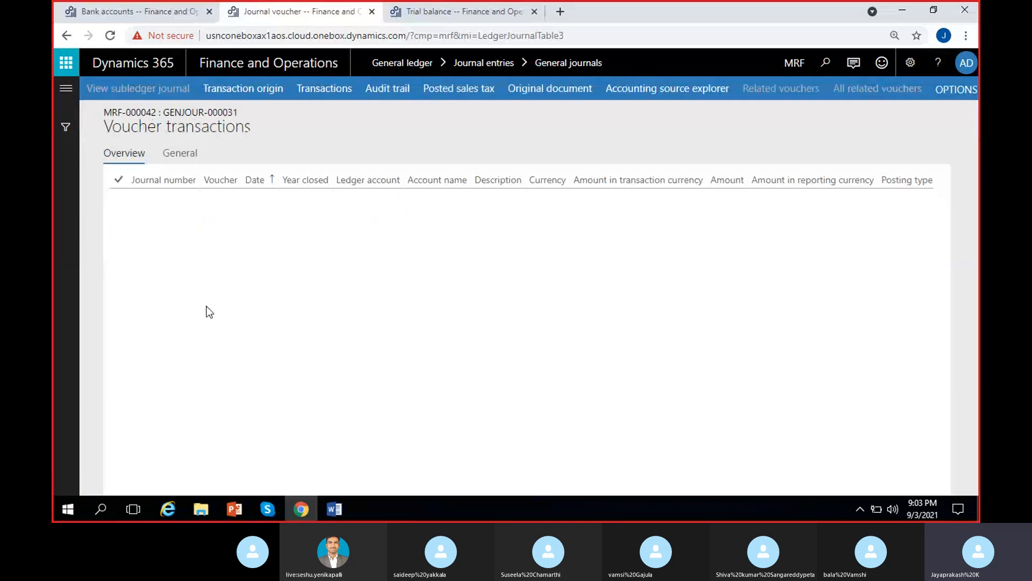
pyautogui.click(465, 220)
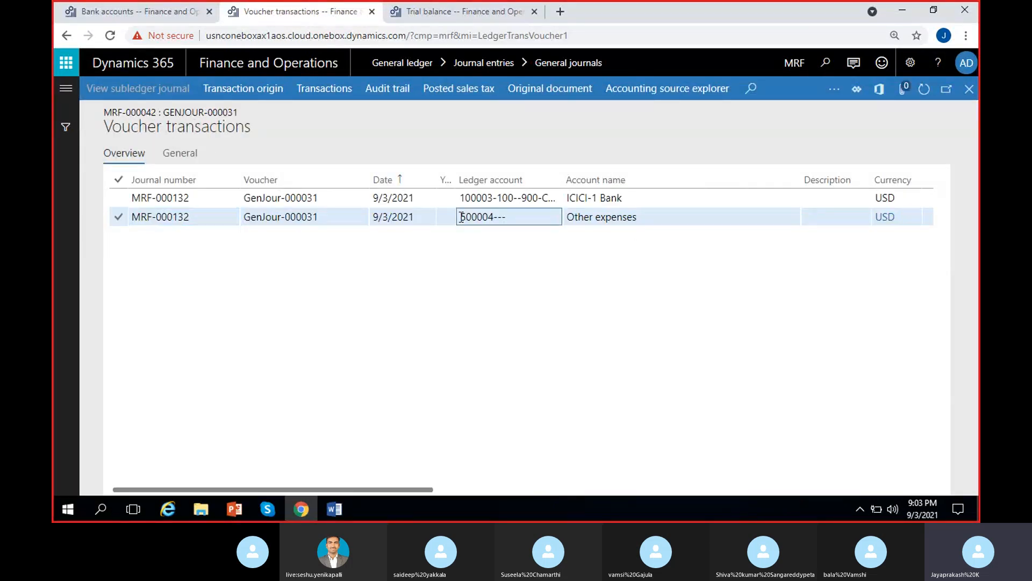
pyautogui.hscroll(3, 697, 326)
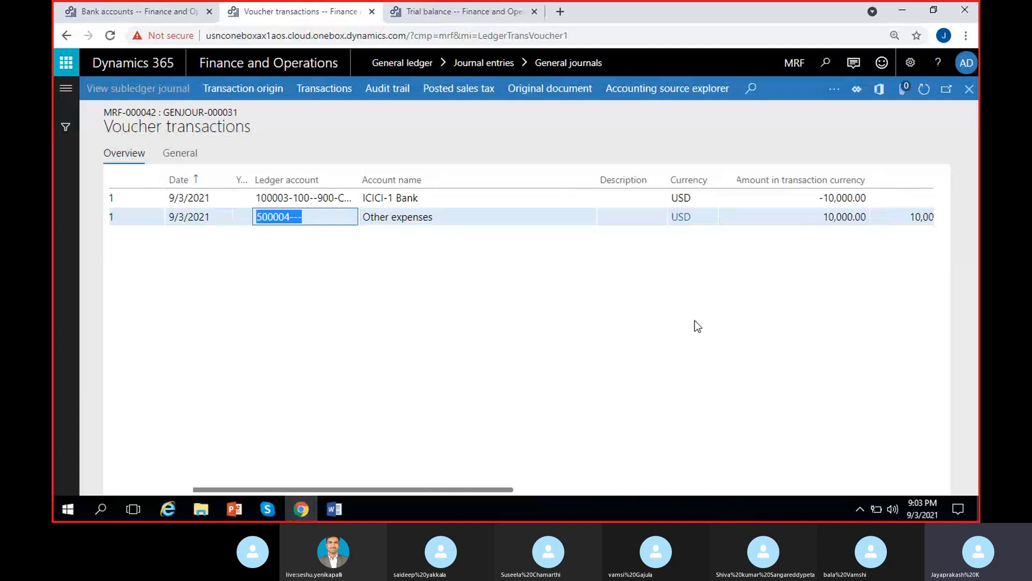
pyautogui.click(818, 218)
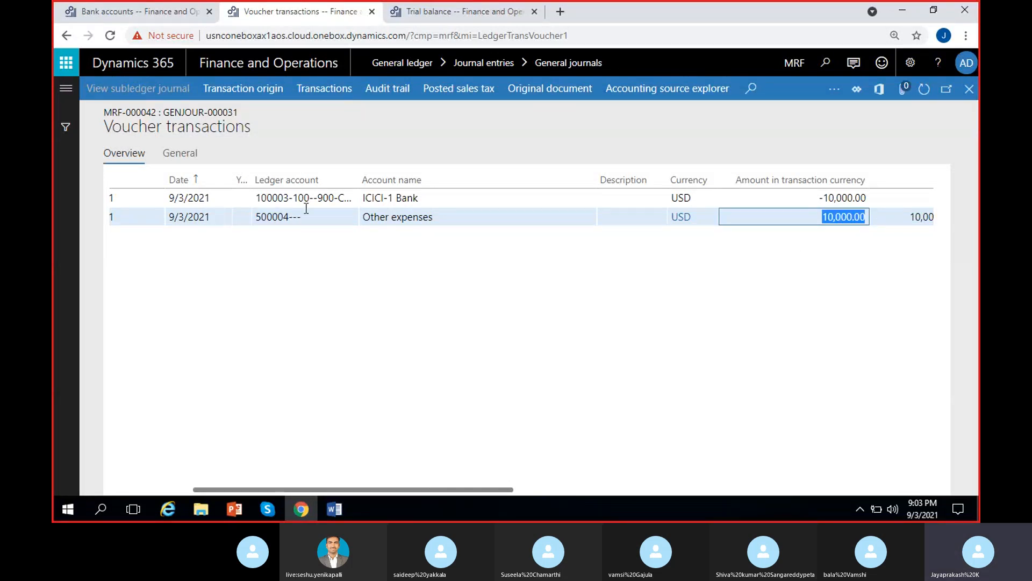
# - Widen the Ledger account column and check the ICICI-1 Bank line's main account, name and amount
pyautogui.moveTo(358, 179); pyautogui.dragTo(415, 177)
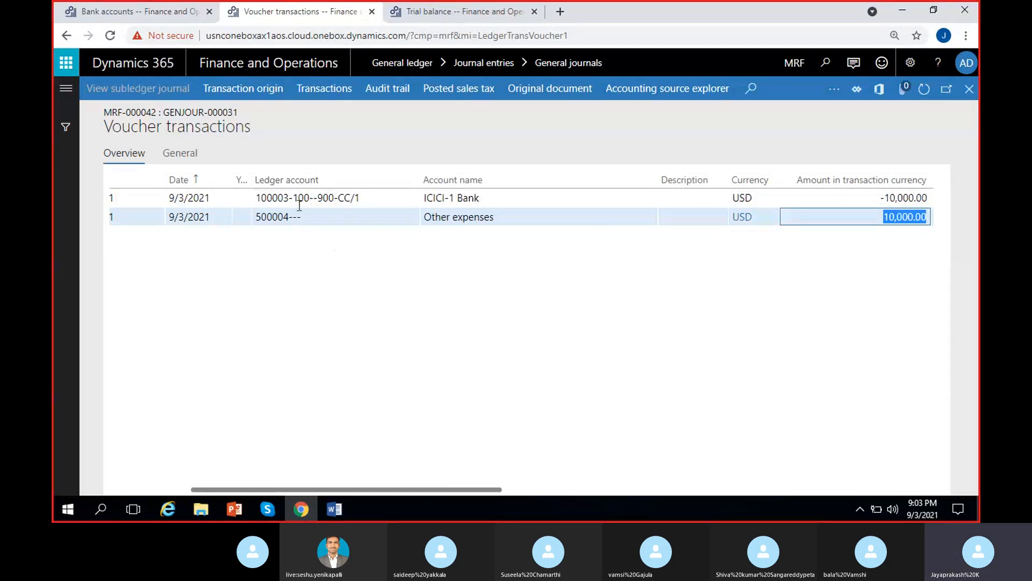
pyautogui.moveTo(257, 198); pyautogui.dragTo(289, 197)
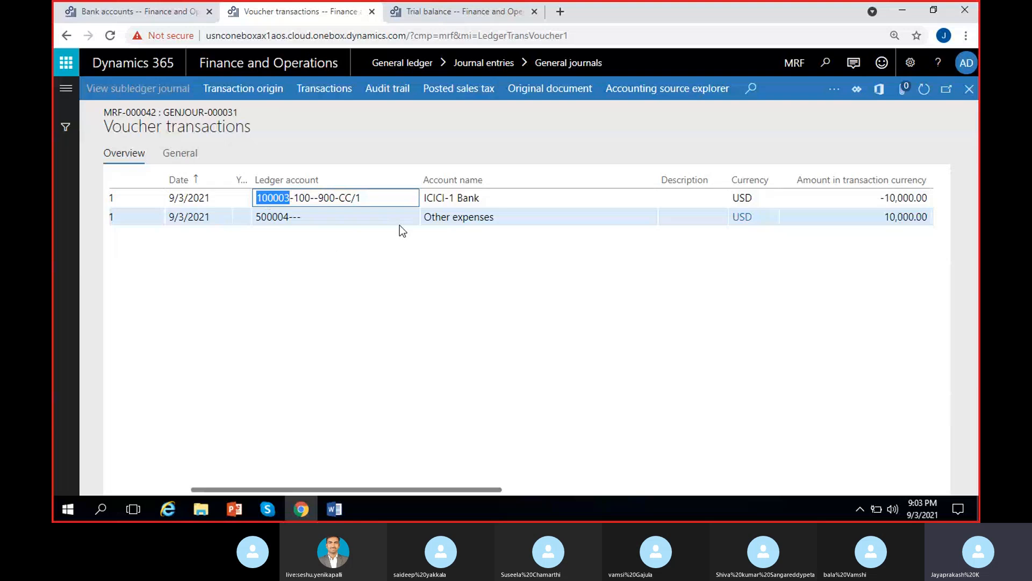
pyautogui.moveTo(425, 197); pyautogui.dragTo(507, 196)
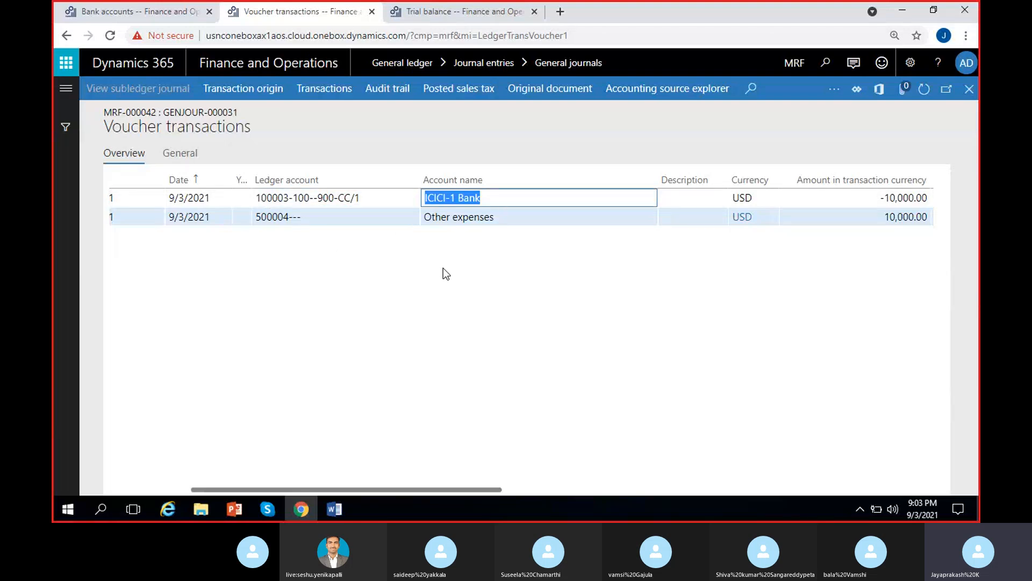
pyautogui.click(501, 195)
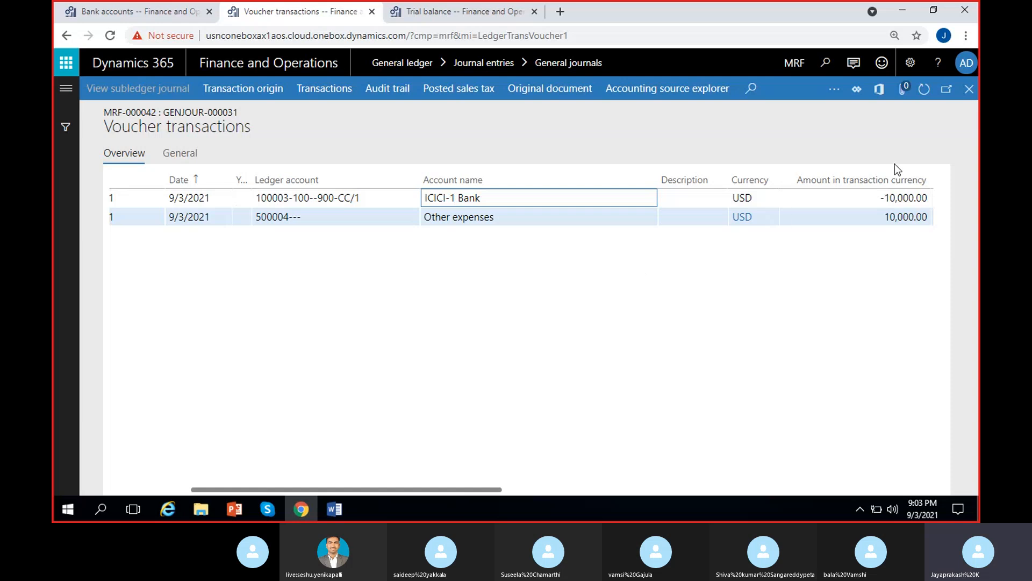
pyautogui.click(874, 196)
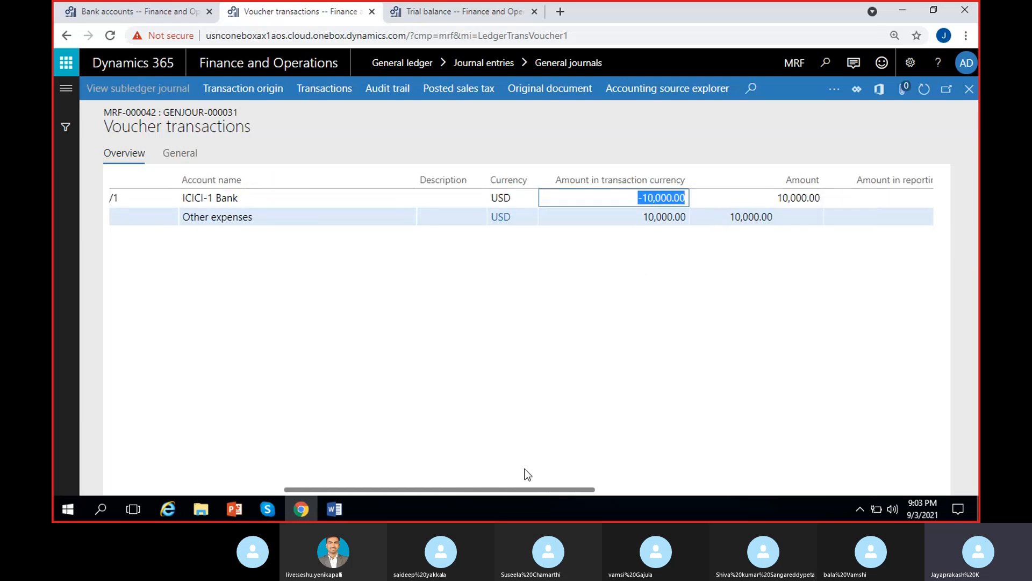
pyautogui.moveTo(517, 489); pyautogui.dragTo(375, 489)
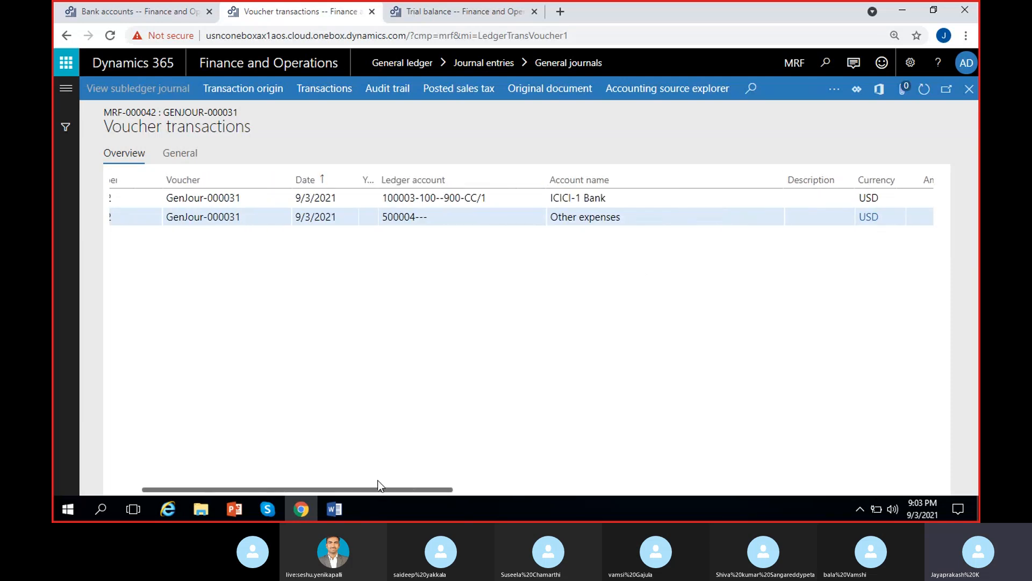
# - Recalculate the trial balance and check the credit and closing balance of main account 100003, ICICI-1 Bank
pyautogui.click(428, 12)
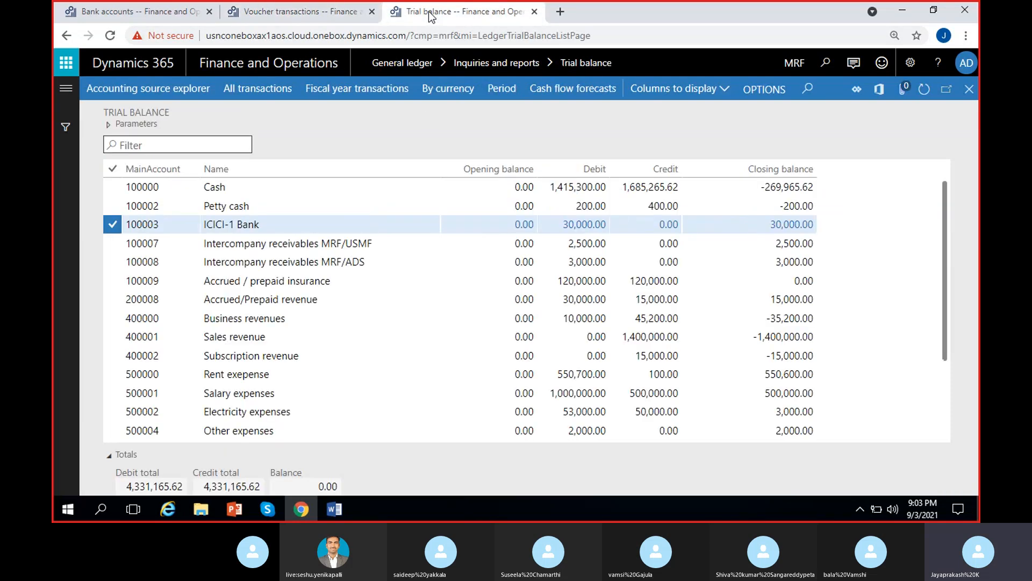
pyautogui.click(109, 124)
pyautogui.click(180, 248)
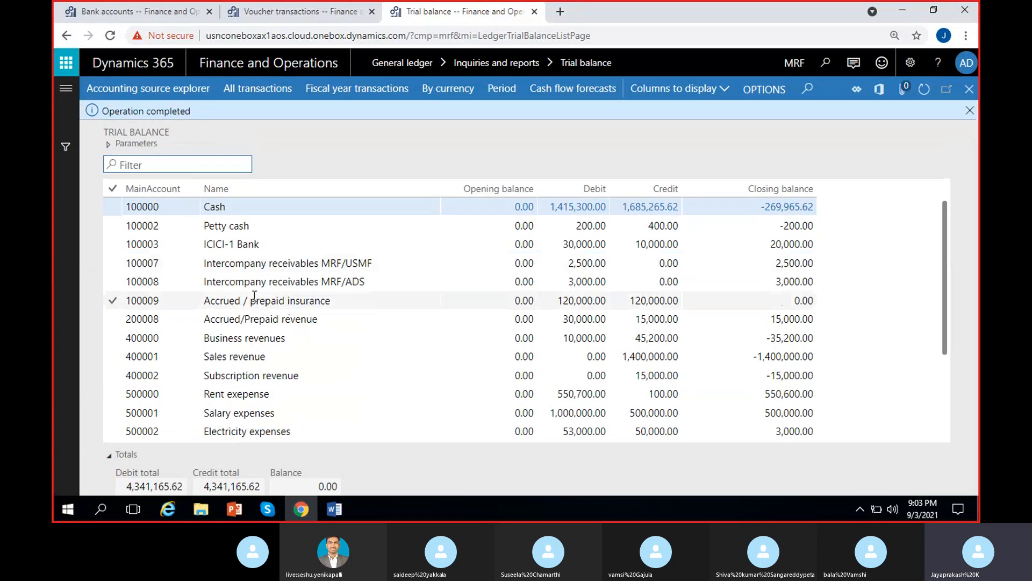
pyautogui.click(270, 246)
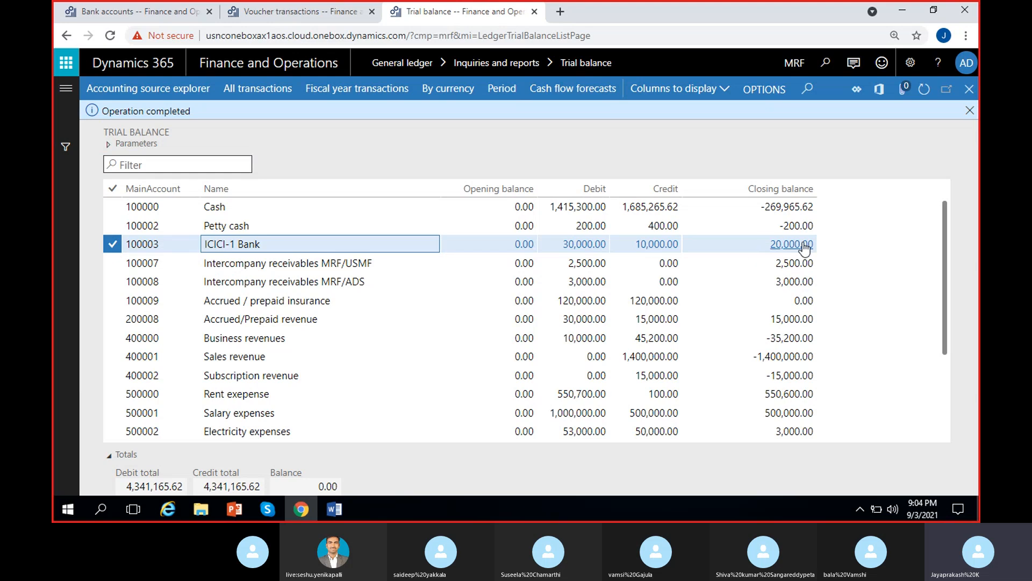
# - Open the ICICI-1 bank account's balance and compare it with main account 100003's closing balance in the trial balance
pyautogui.click(970, 111)
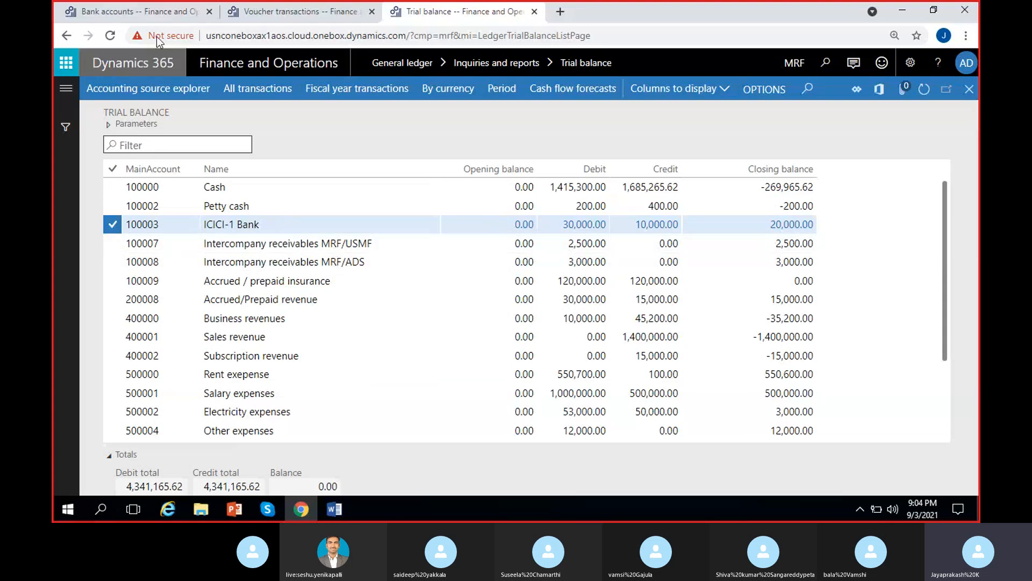
pyautogui.click(150, 15)
pyautogui.click(320, 91)
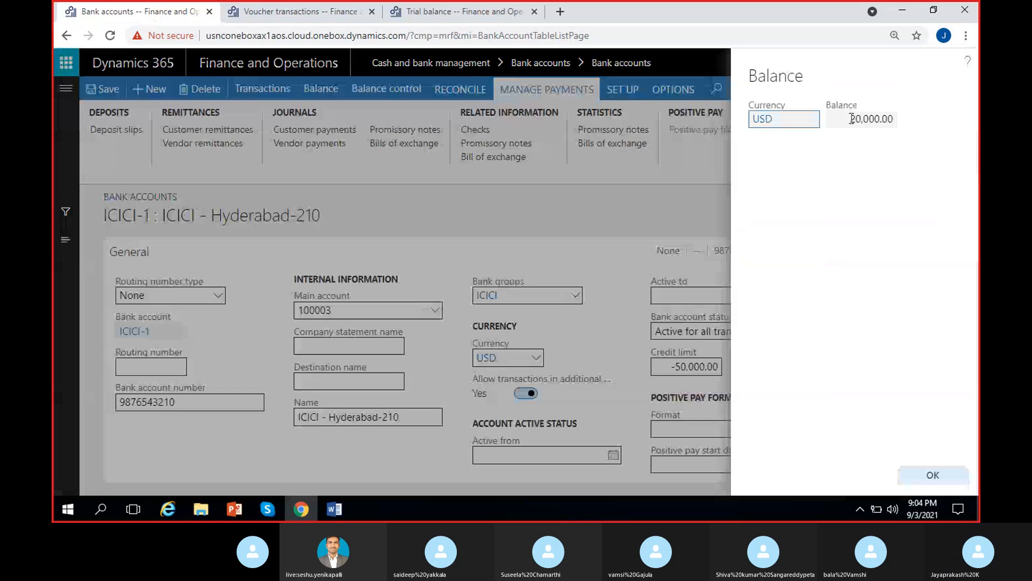
pyautogui.moveTo(850, 119); pyautogui.dragTo(931, 123)
pyautogui.click(858, 181)
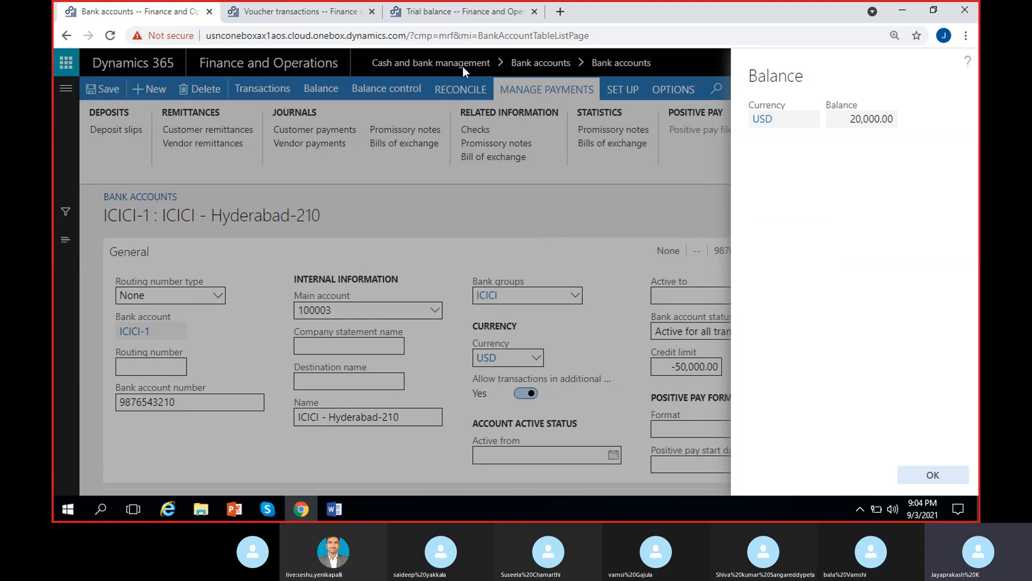
pyautogui.click(438, 13)
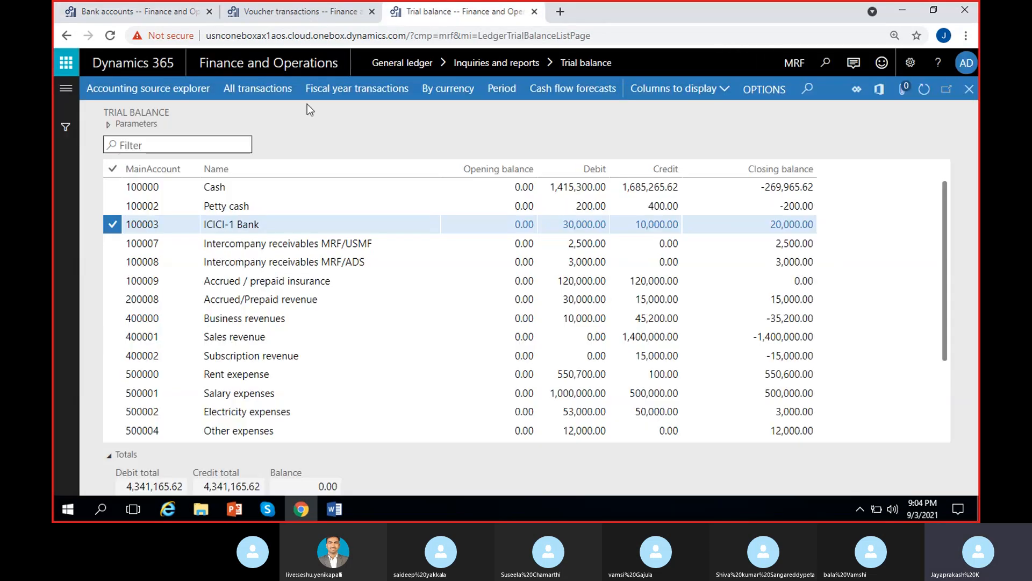
pyautogui.click(143, 14)
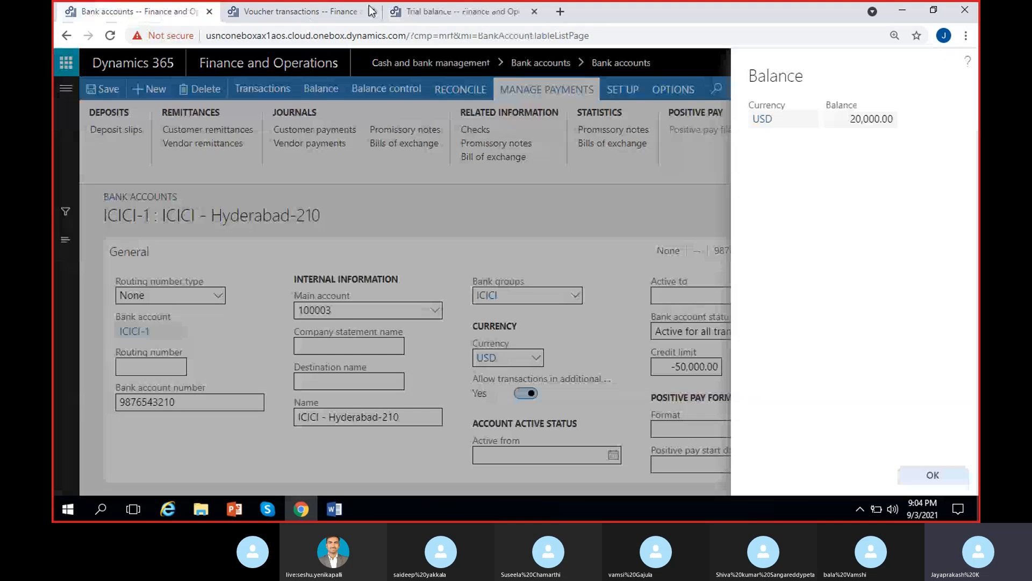
# - Leave the posted journal's voucher and open the lines of the unposted general journal MRF-000001
pyautogui.click(317, 13)
pyautogui.click(970, 89)
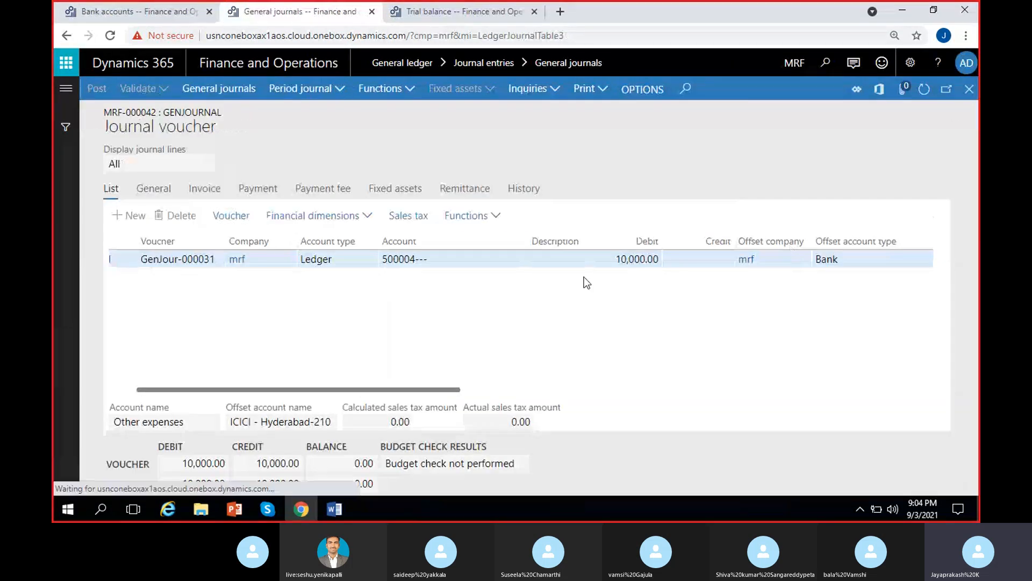
pyautogui.click(326, 275)
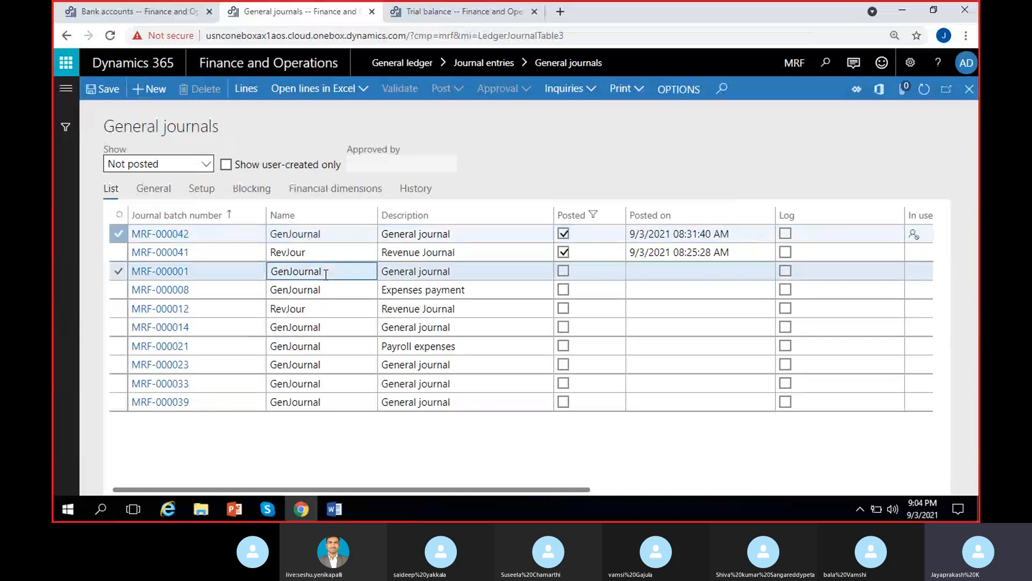
pyautogui.click(240, 94)
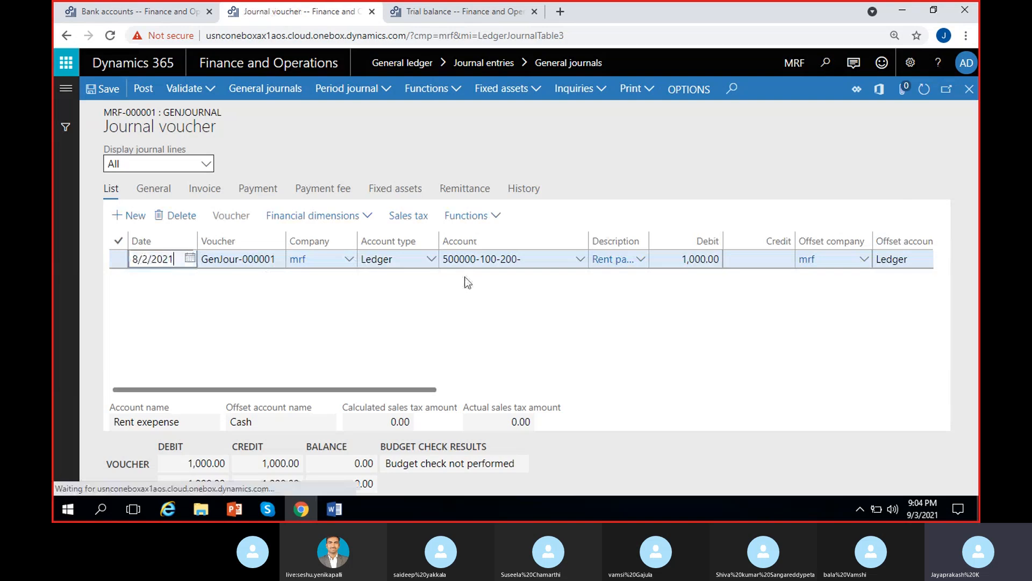
# - Try Bank as the rent line's offset account type and set it back to Ledger
pyautogui.hscroll(2, 474, 298)
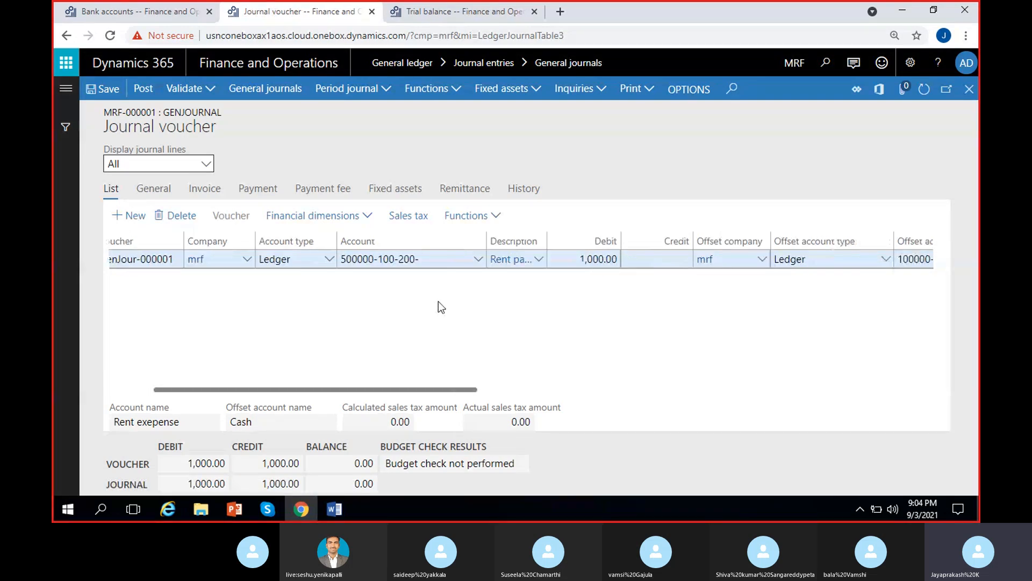
pyautogui.hscroll(6, 430, 298)
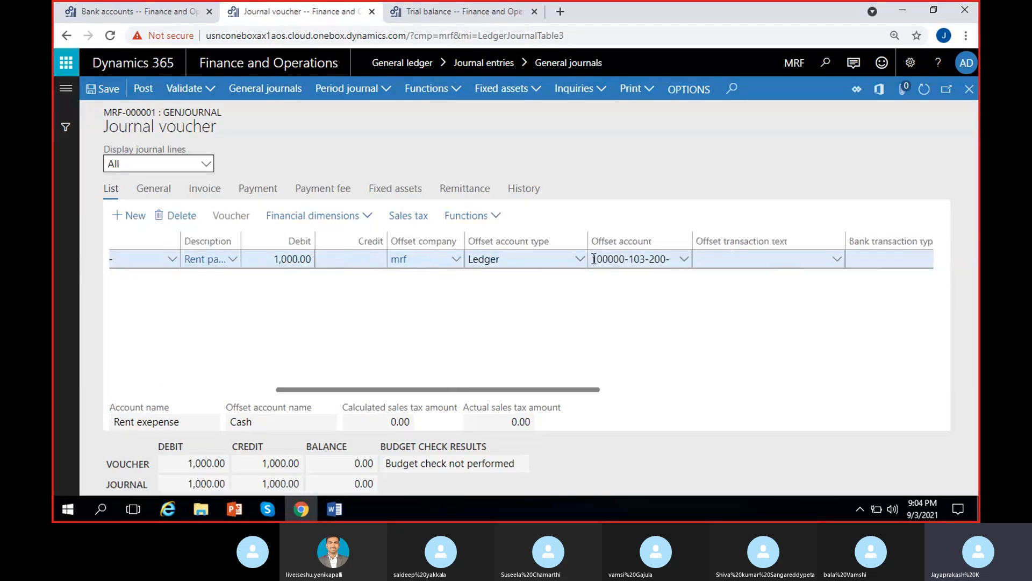
pyautogui.click(581, 260)
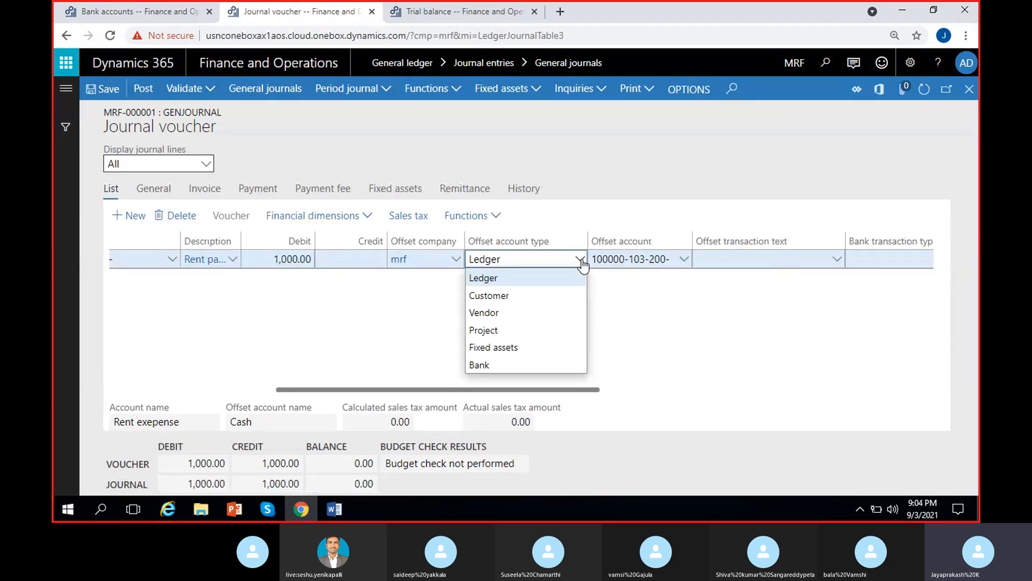
pyautogui.click(490, 360)
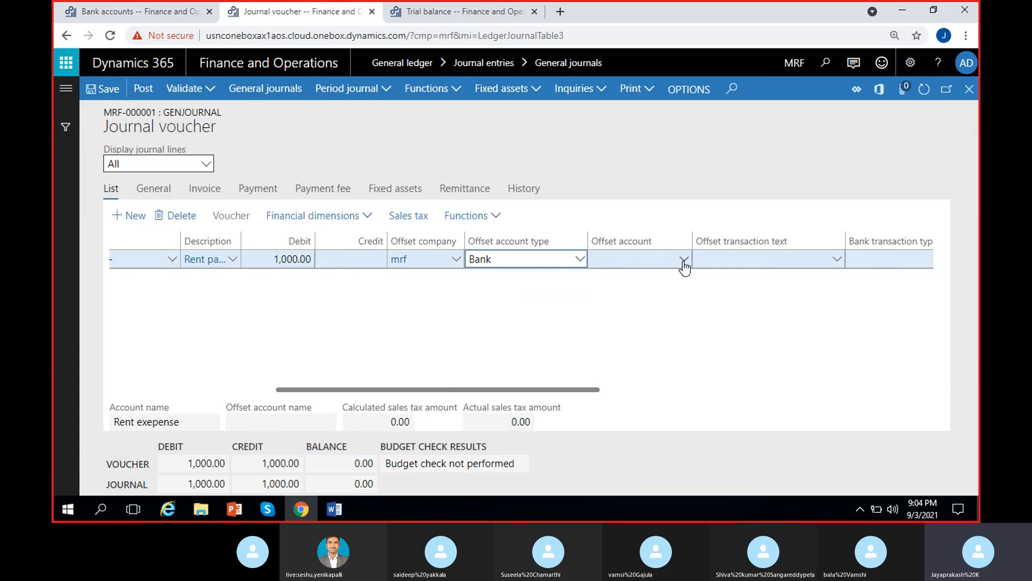
pyautogui.click(579, 261)
pyautogui.click(526, 278)
# - Try to set the rent line's offset account to main account 100003, ICICI-1 Bank, with location 100 and department 200
pyautogui.click(689, 258)
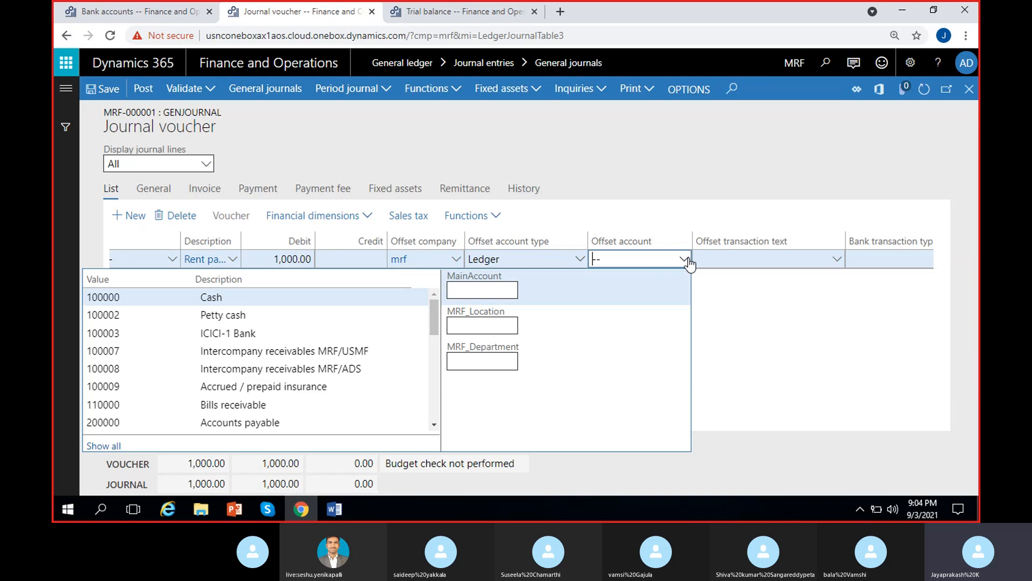
pyautogui.click(489, 290)
pyautogui.write('1000')
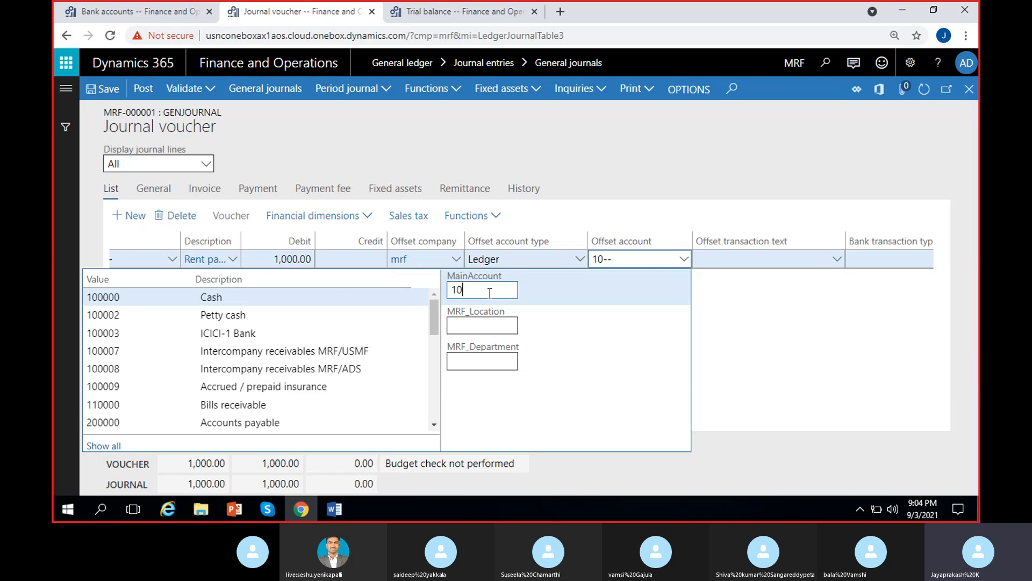
pyautogui.click(244, 334)
pyautogui.write('100')
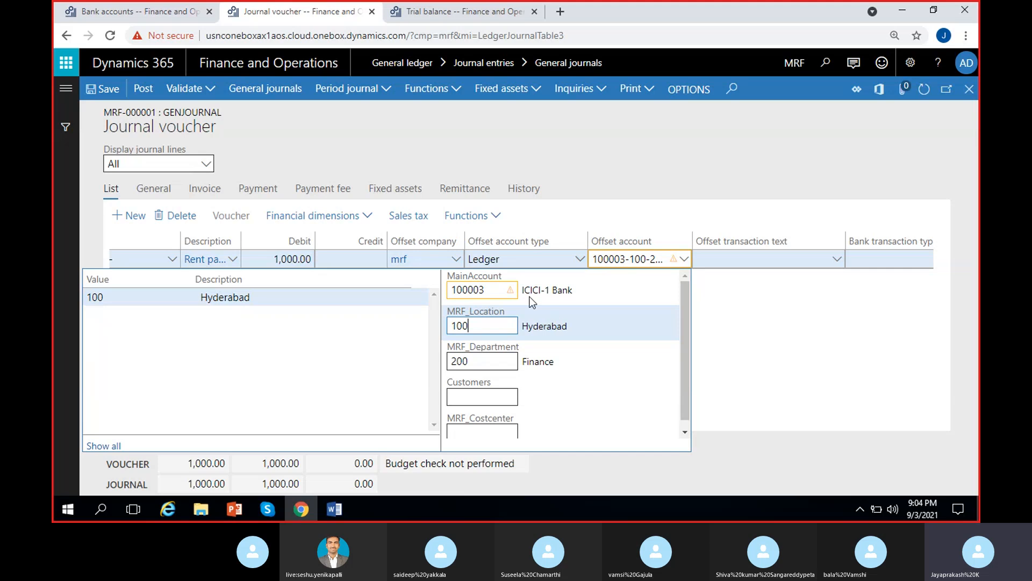
pyautogui.moveTo(508, 292)
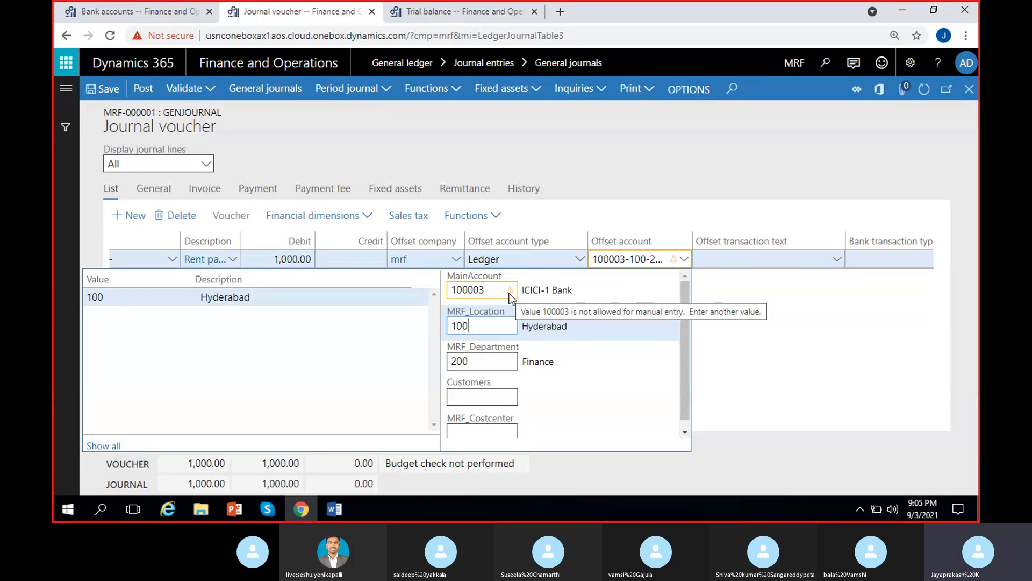
pyautogui.press('Return')
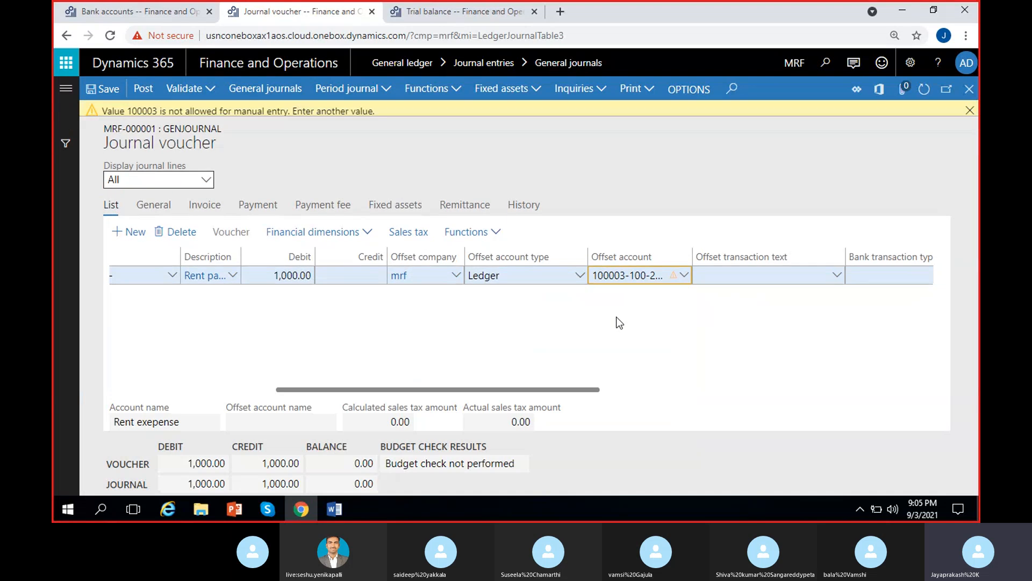
# - Read the offset account's warning message, look through the offset account types, and dismiss the message
pyautogui.moveTo(102, 114); pyautogui.dragTo(386, 114)
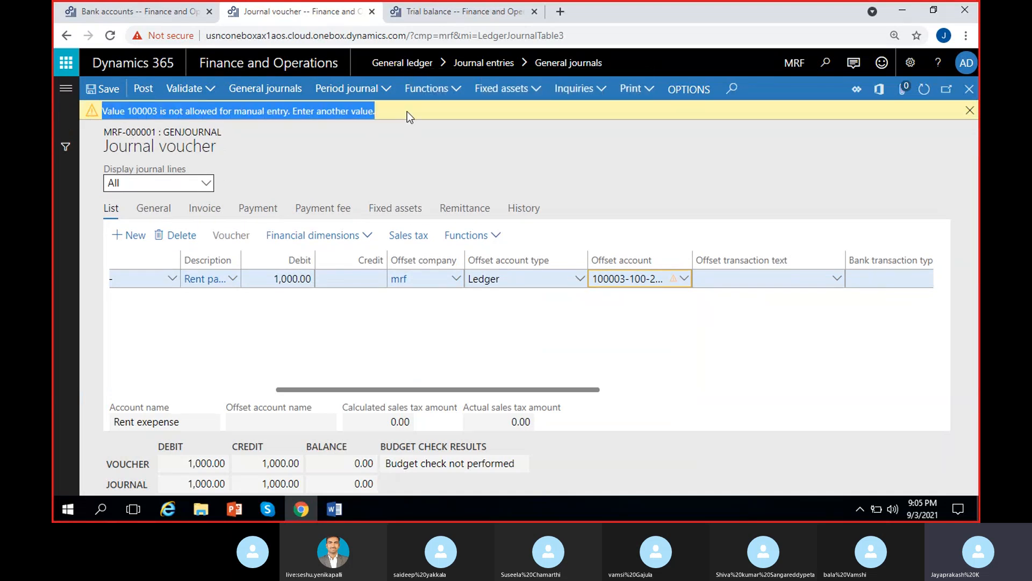
pyautogui.click(407, 113)
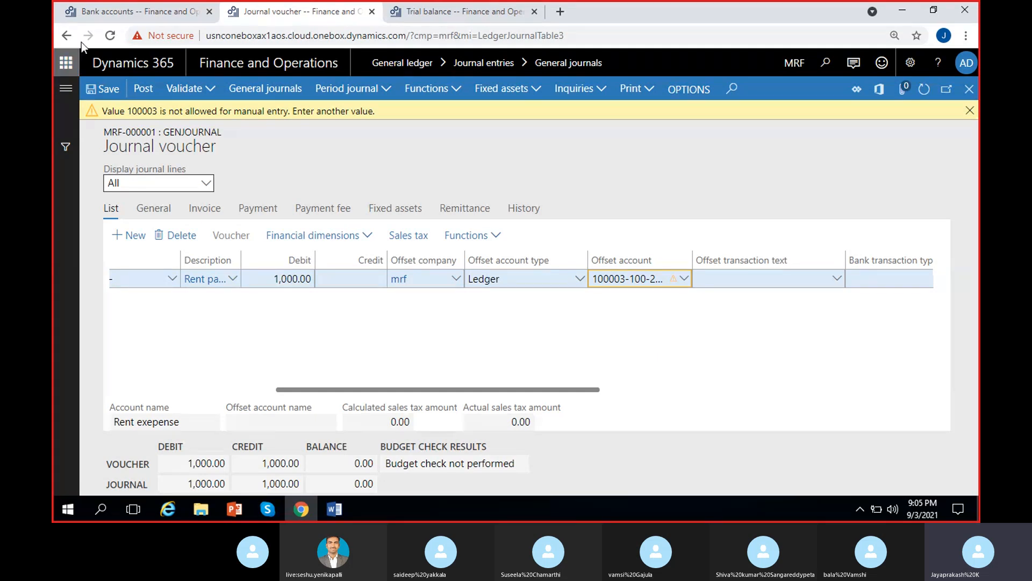
pyautogui.click(579, 279)
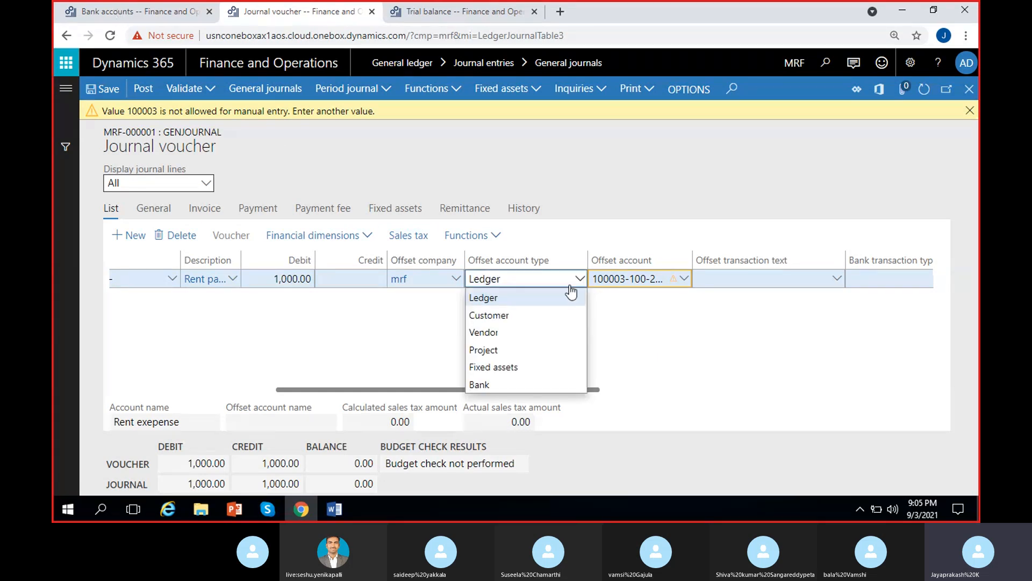
pyautogui.click(633, 298)
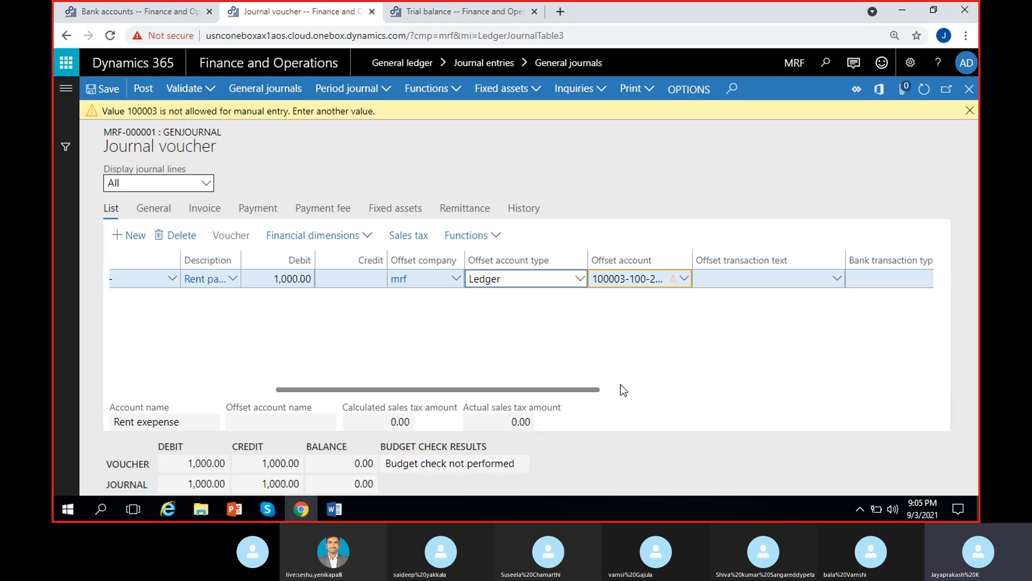
pyautogui.click(970, 111)
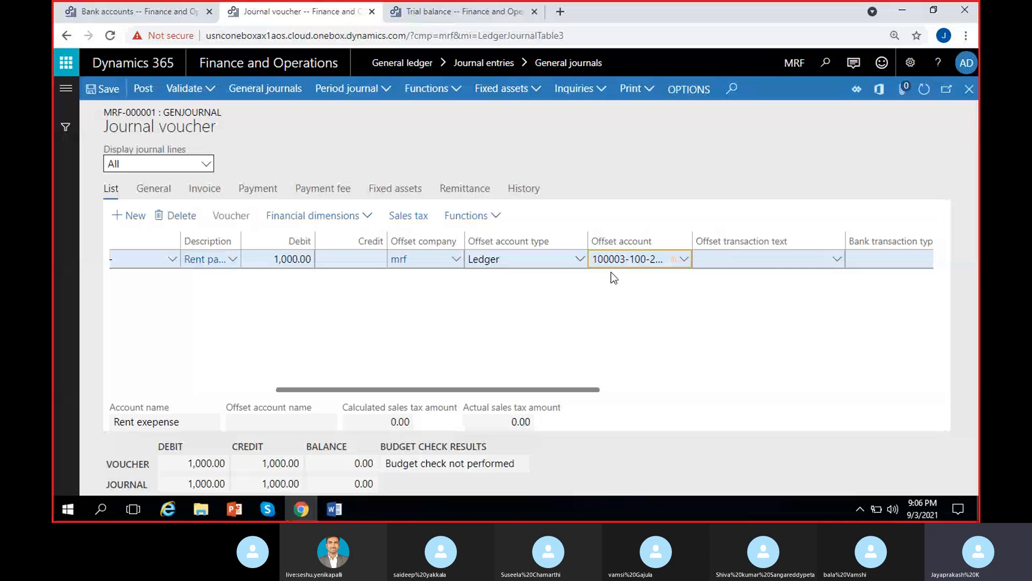
# - Compare the ICICI-1 Bank closing balance in the trial balance with the balance shown for the bank account again
pyautogui.click(424, 21)
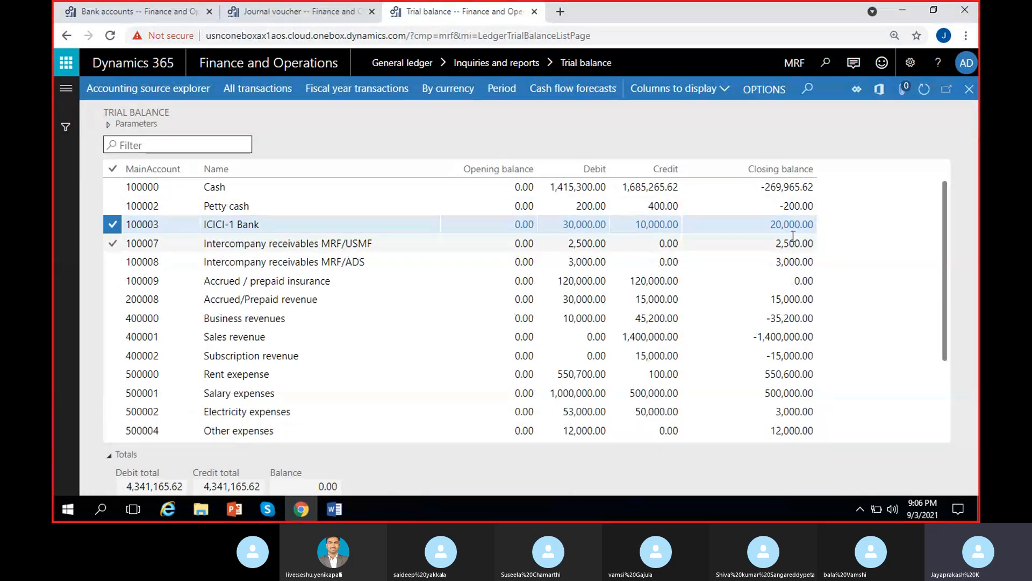
pyautogui.click(123, 10)
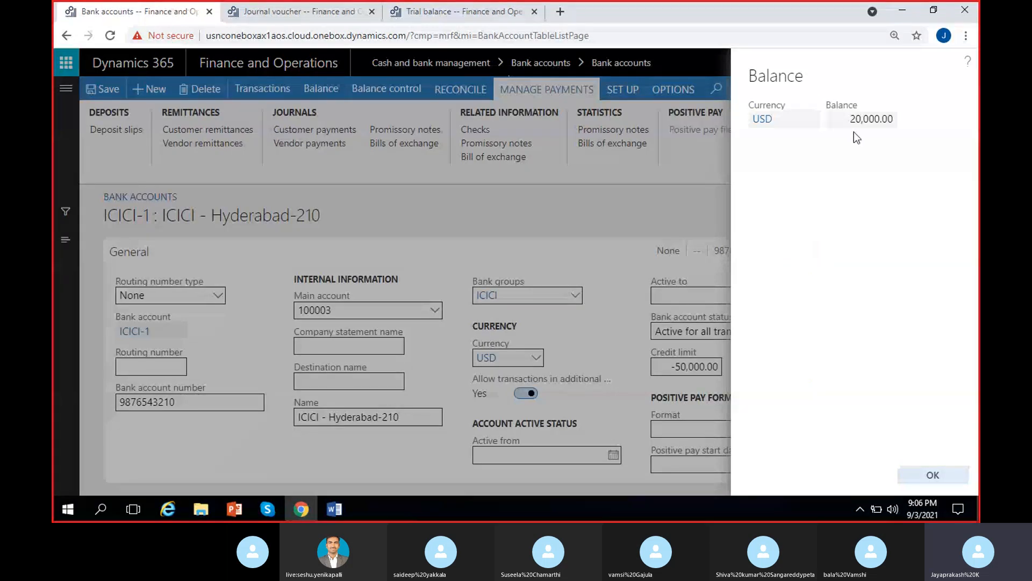
pyautogui.doubleClick(866, 119)
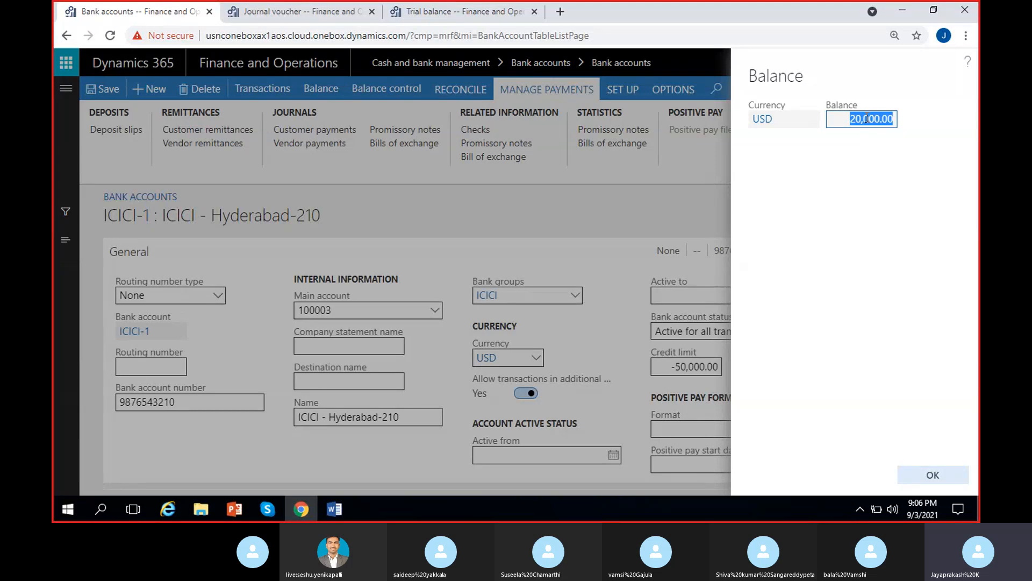
pyautogui.click(866, 119)
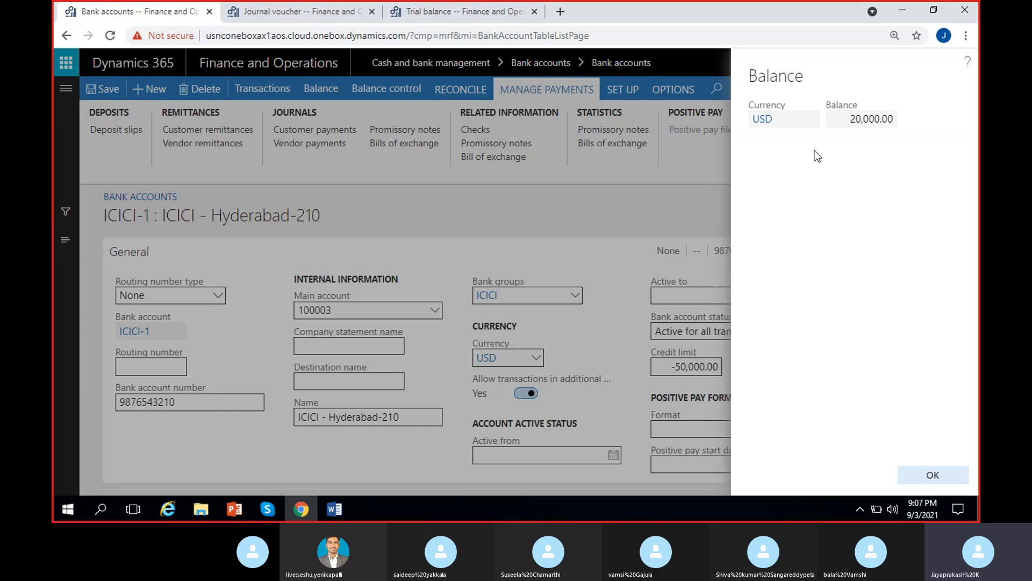
pyautogui.doubleClick(841, 127)
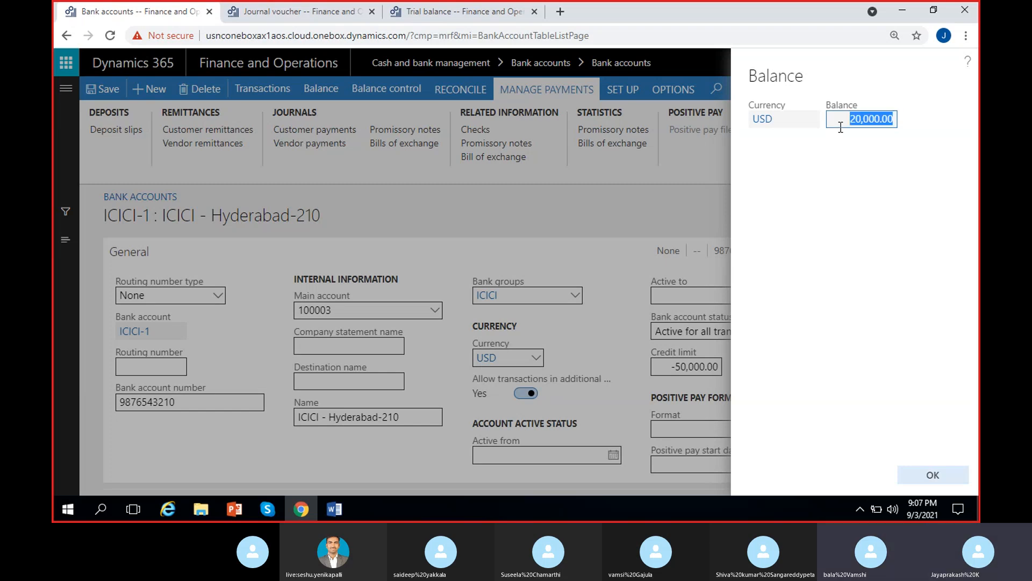
# - Compare the bank account's main account with the offset account entered on the rent line of journal MRF-000001
pyautogui.click(264, 15)
pyautogui.click(141, 11)
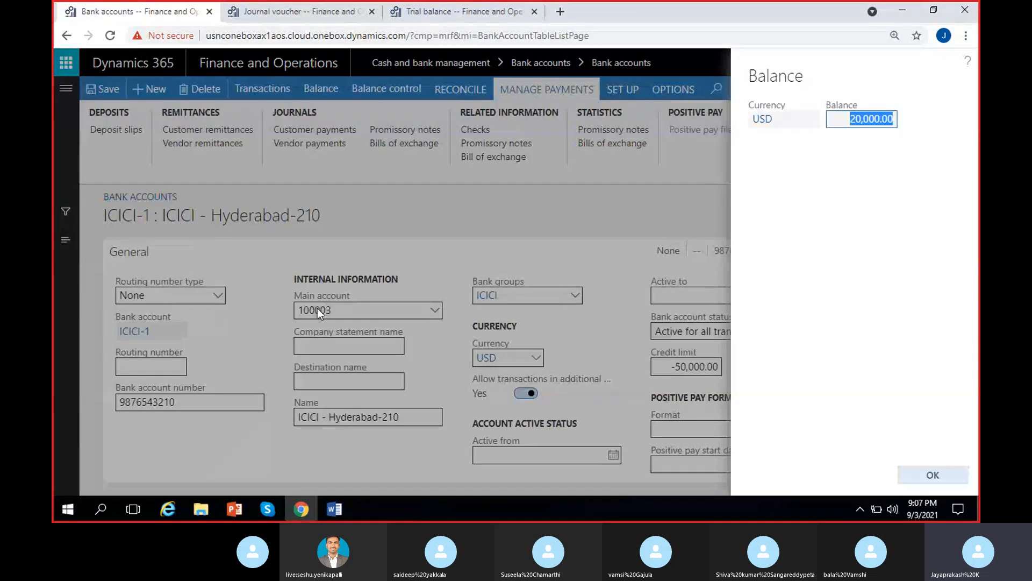
pyautogui.click(304, 8)
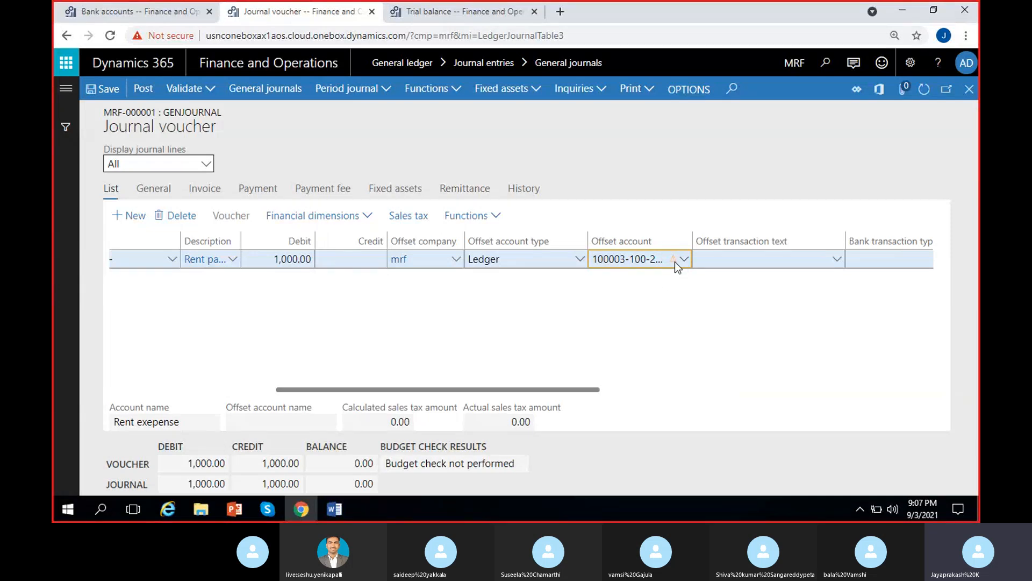
pyautogui.click(617, 262)
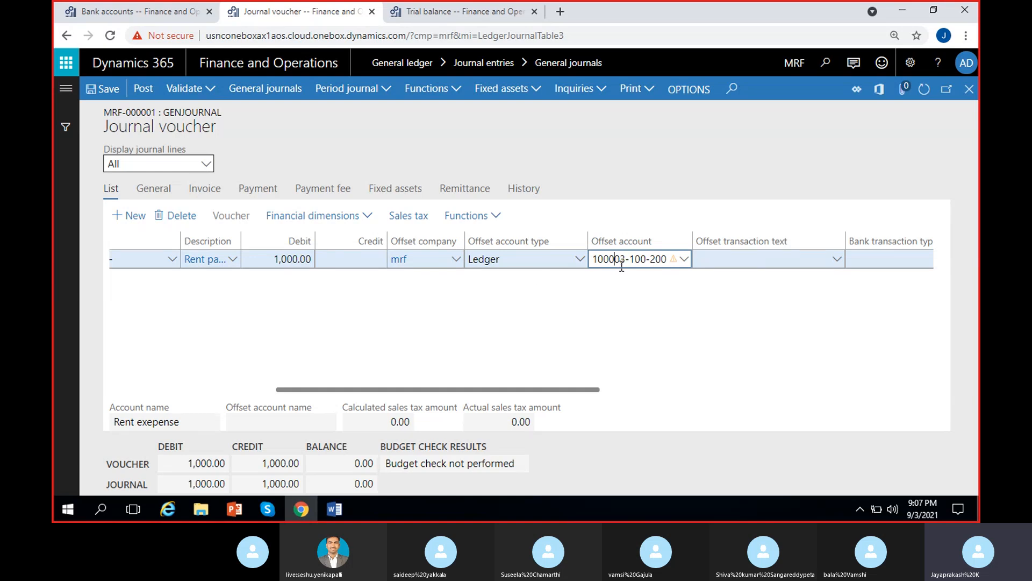
# - Check main account 100003 in the trial balance against the ICICI-1 bank balance once more, and close the balance view
pyautogui.click(436, 9)
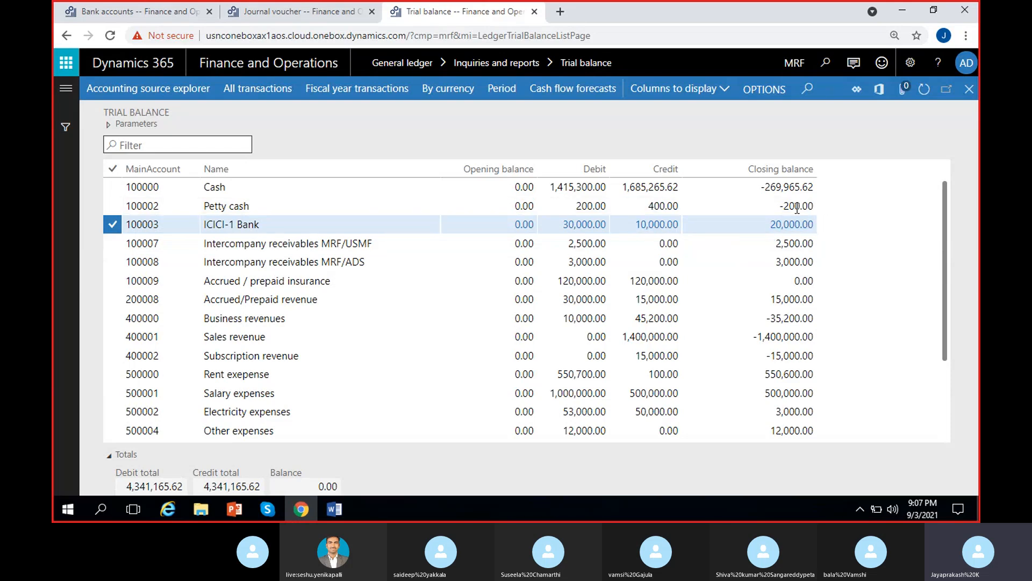
pyautogui.click(160, 226)
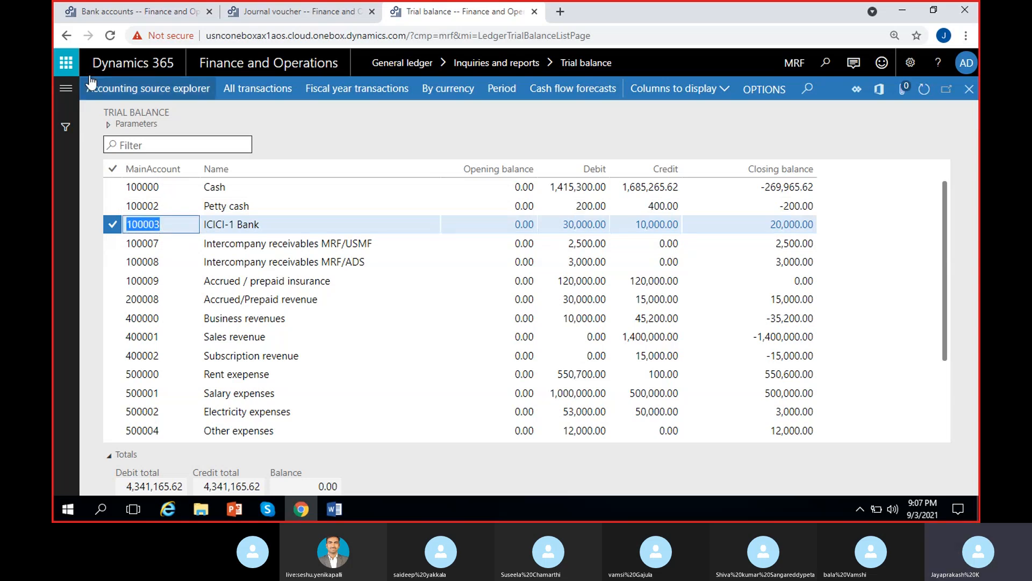
pyautogui.click(115, 9)
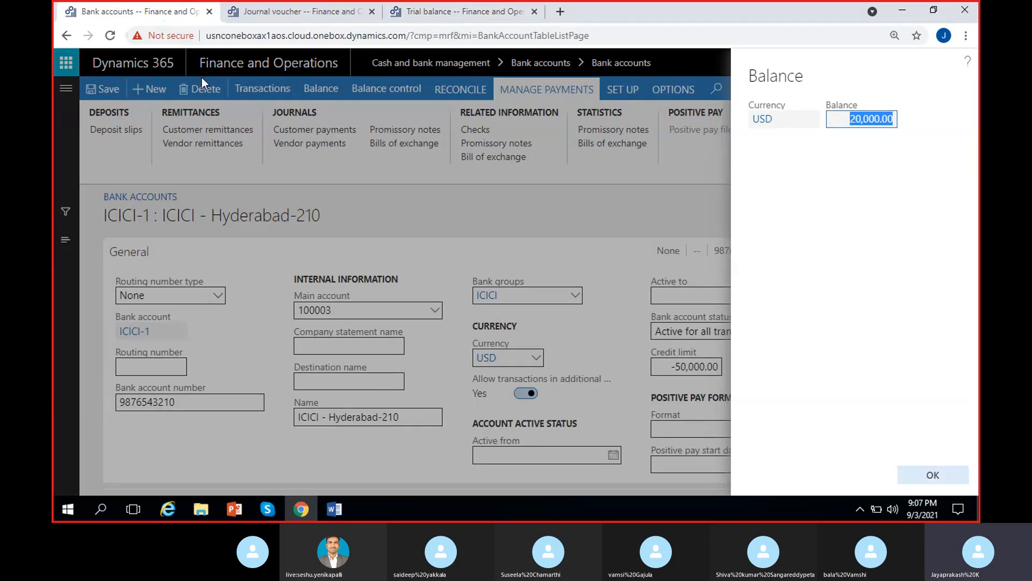
pyautogui.click(855, 124)
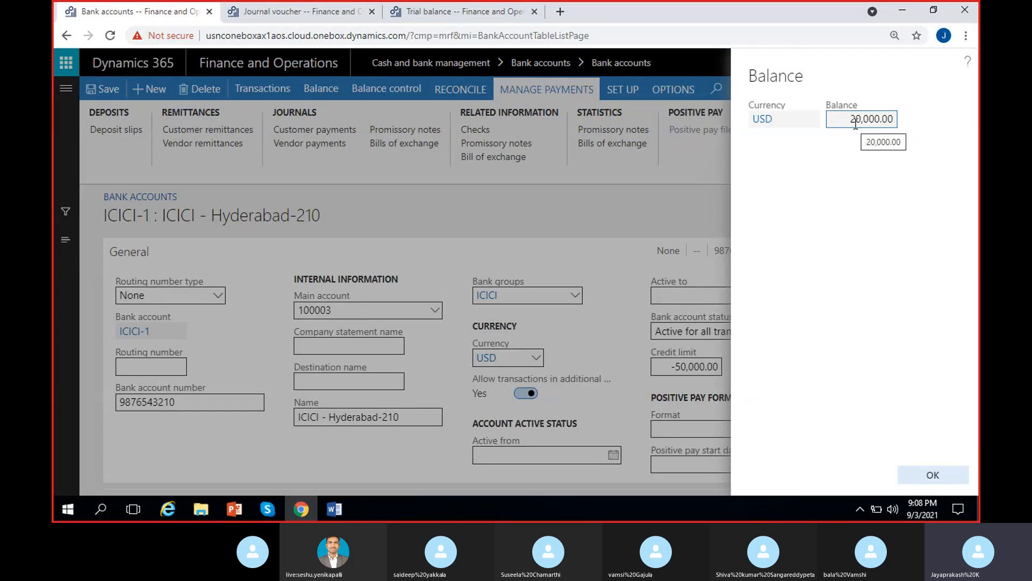
pyautogui.click(932, 474)
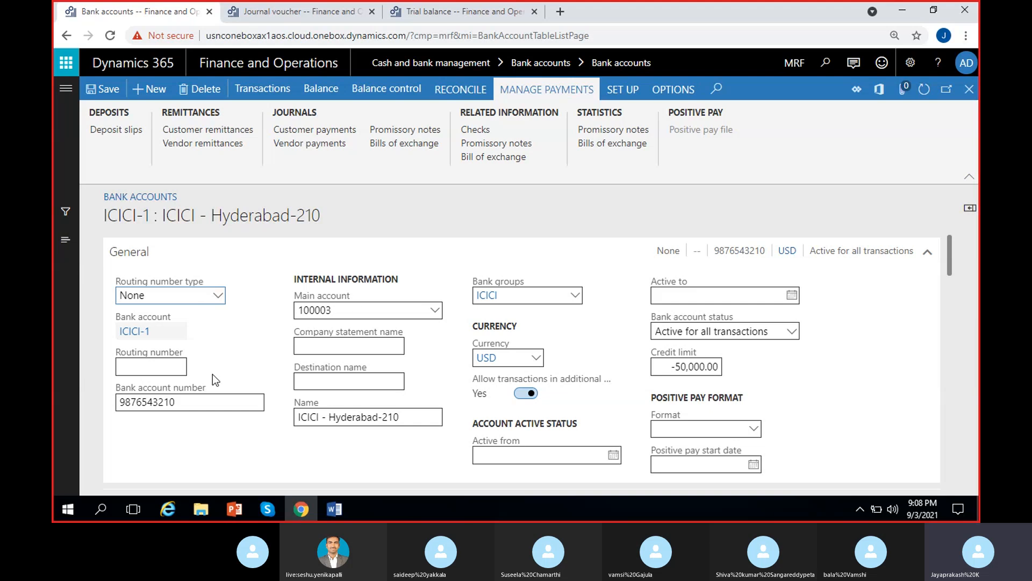
# - Dismiss the offset account's manual-entry warning in the journal and check the main account set on bank account ICICI-1
pyautogui.click(280, 7)
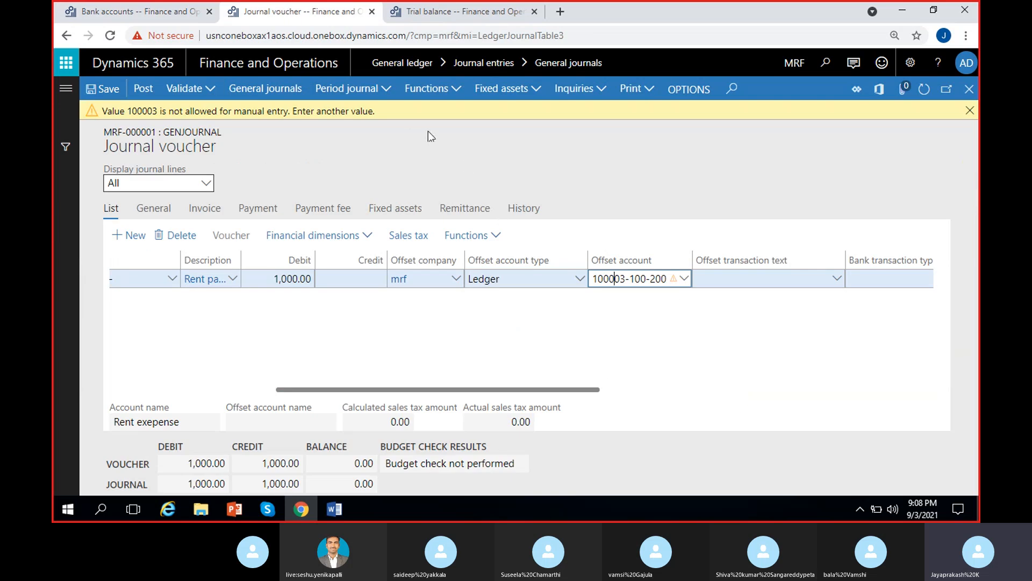
pyautogui.click(972, 114)
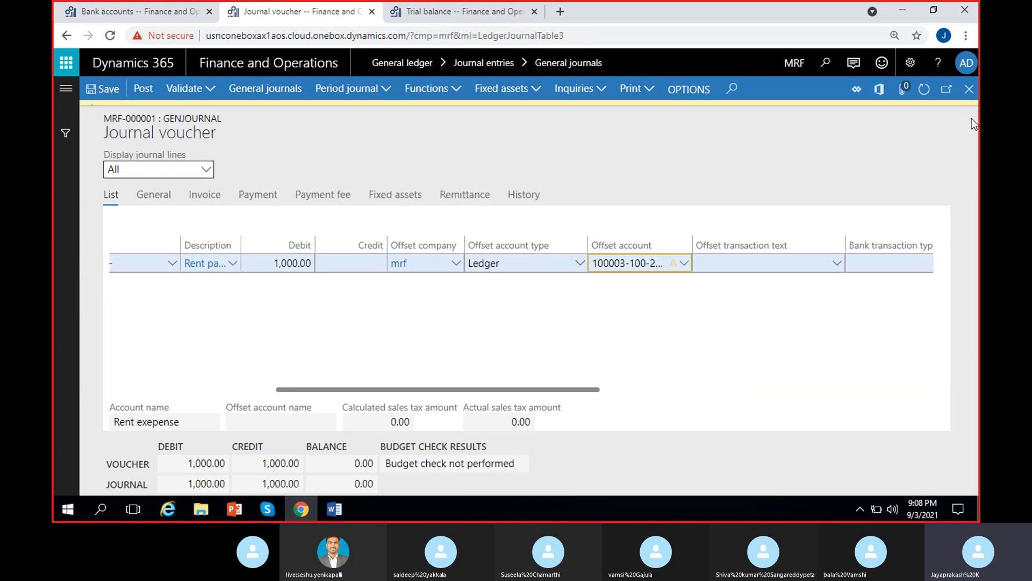
pyautogui.click(968, 112)
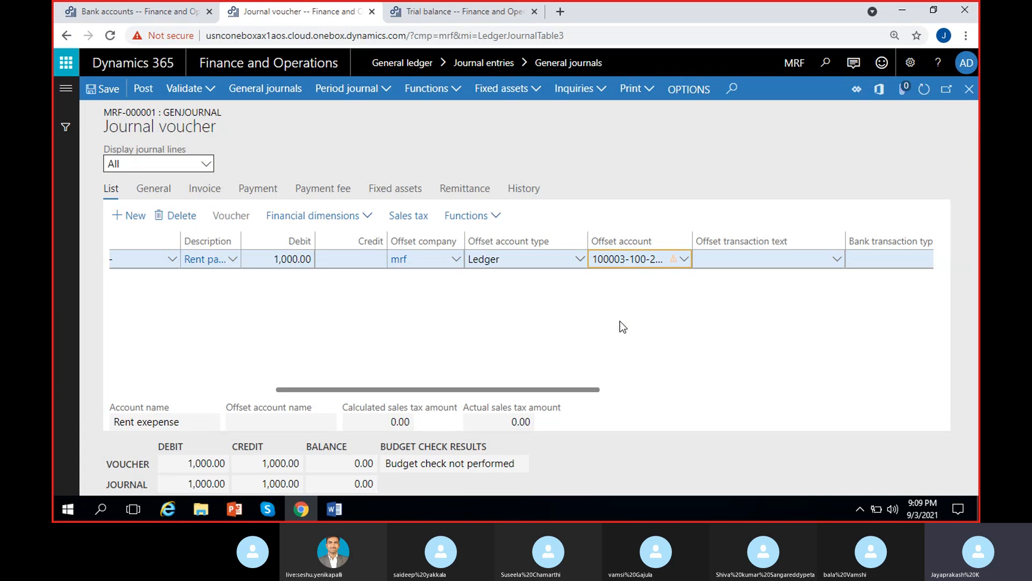
pyautogui.click(122, 11)
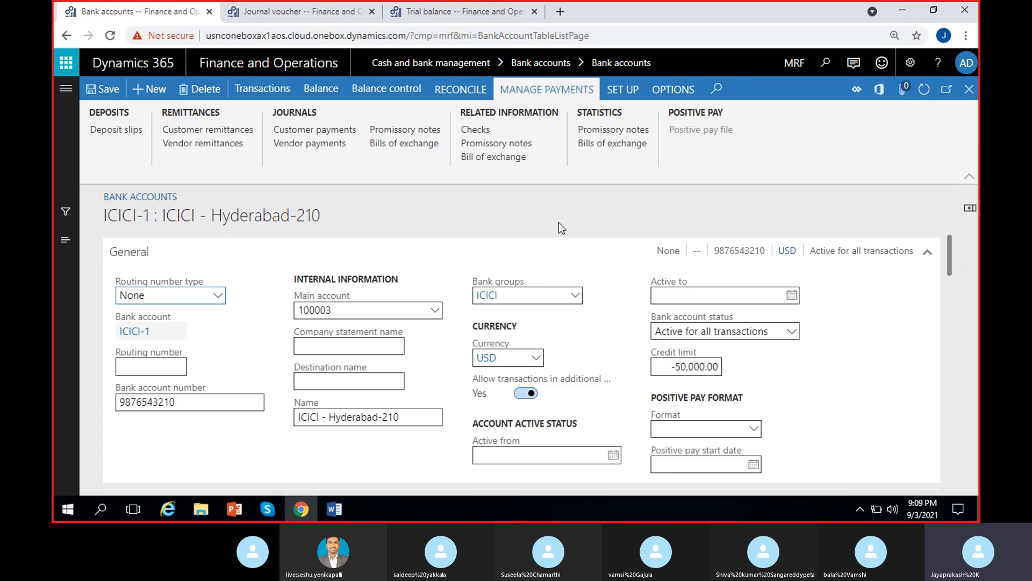
pyautogui.click(273, 7)
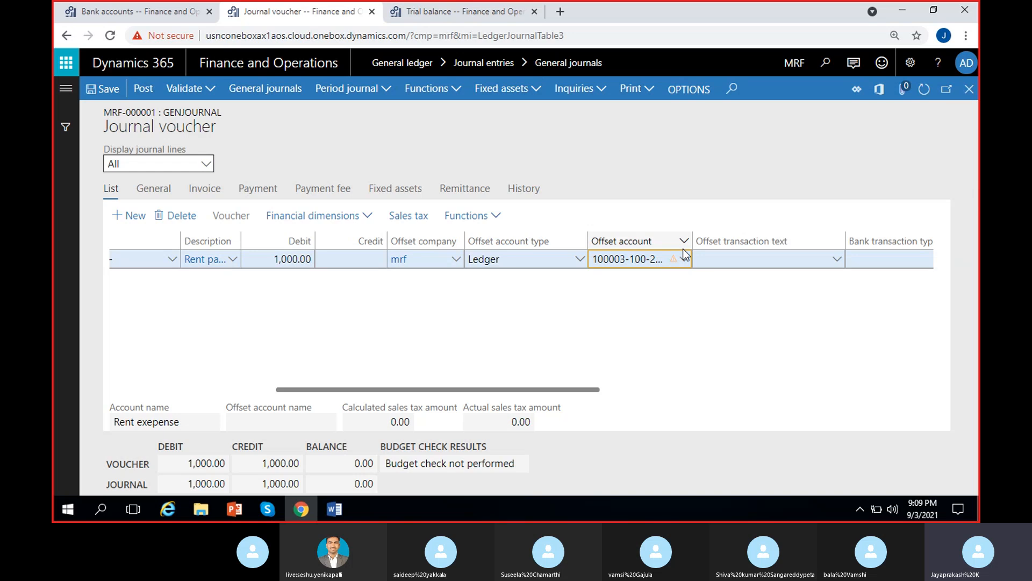
# - Widen the Offset account column and clear the offset account from the rent line of journal MRF-000001
pyautogui.moveTo(692, 242); pyautogui.dragTo(726, 243)
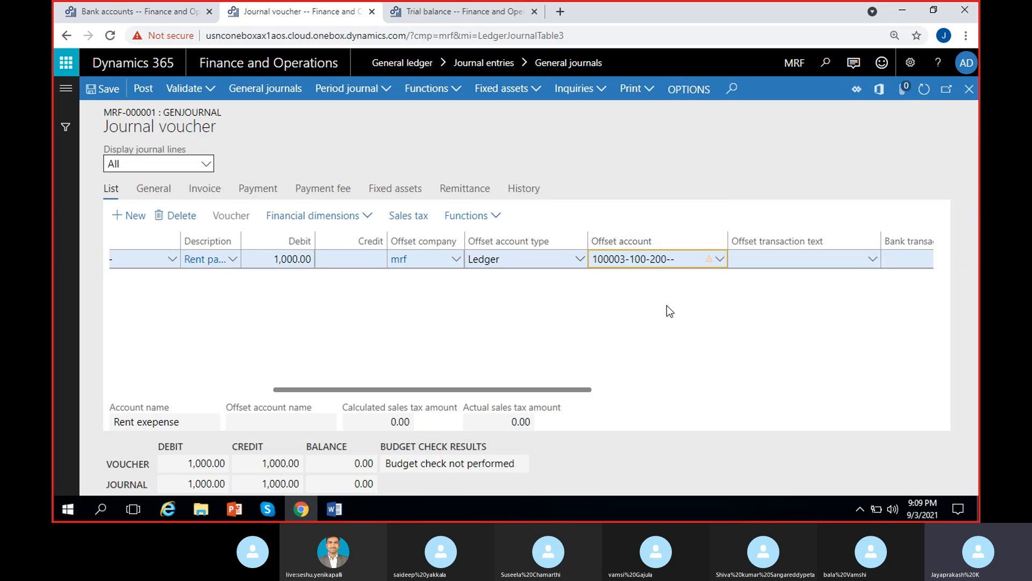
pyautogui.click(690, 265)
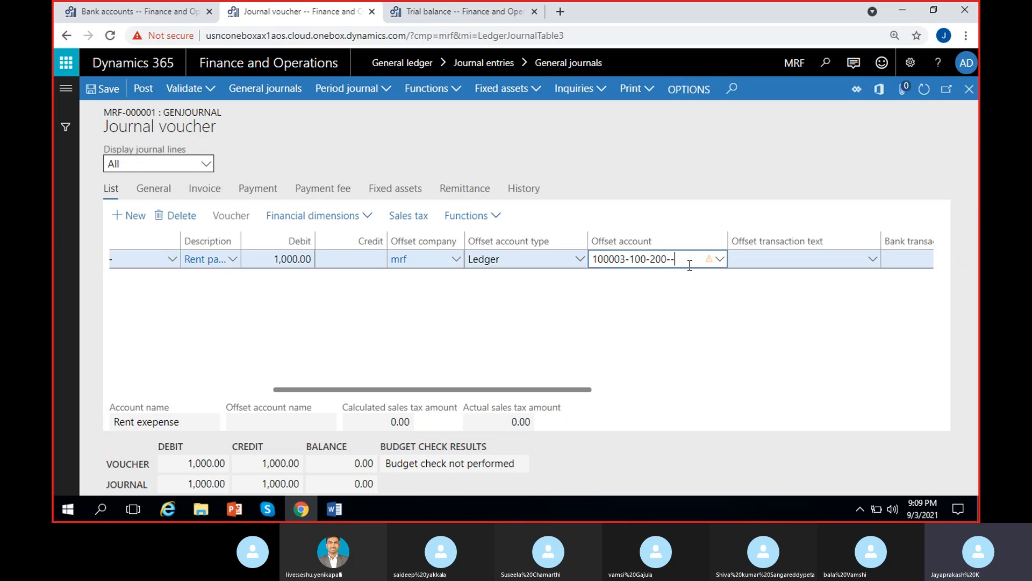
pyautogui.press('BackSpace')
pyautogui.press('BackSpace')
pyautogui.press('BackSpace')
pyautogui.press('BackSpace')
pyautogui.press('BackSpace')
pyautogui.press('BackSpace')
pyautogui.press('BackSpace')
pyautogui.press('BackSpace')
pyautogui.press('BackSpace')
pyautogui.press('BackSpace')
pyautogui.press('BackSpace')
pyautogui.press('BackSpace')
pyautogui.click(677, 312)
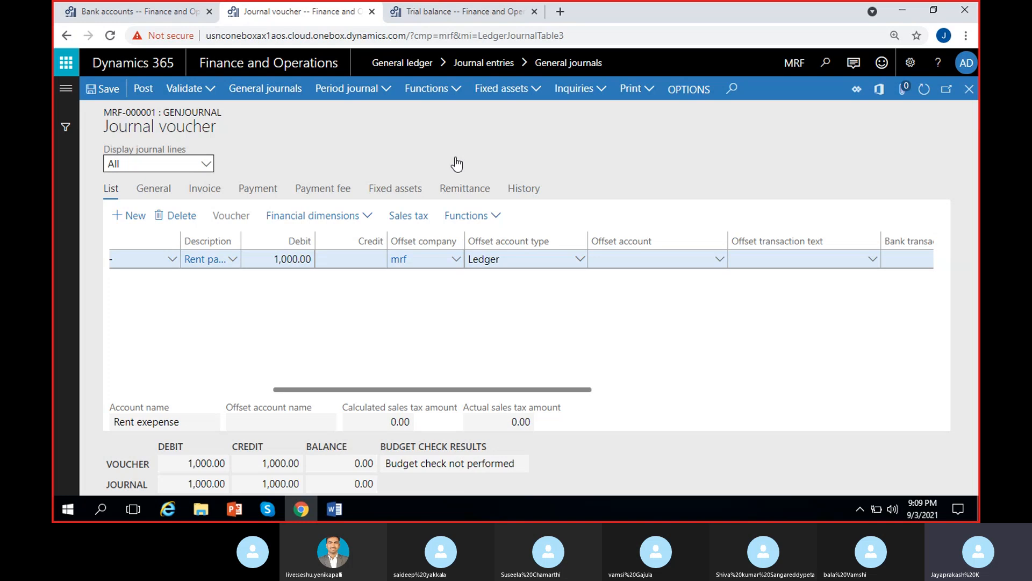
# - Check the Skype call briefly and save the ICICI-1 bank account record
pyautogui.click(94, 11)
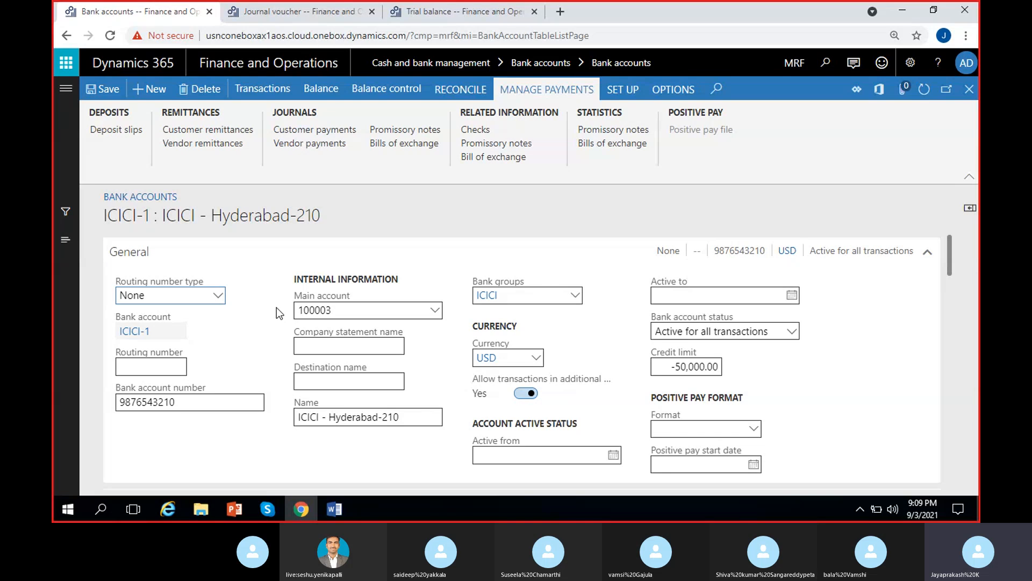
pyautogui.click(266, 515)
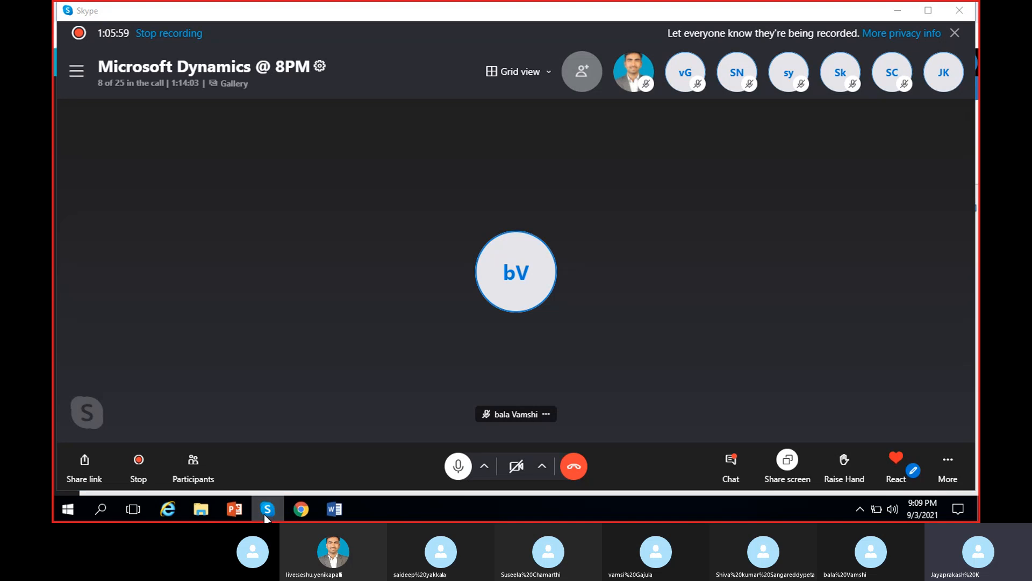
pyautogui.click(267, 515)
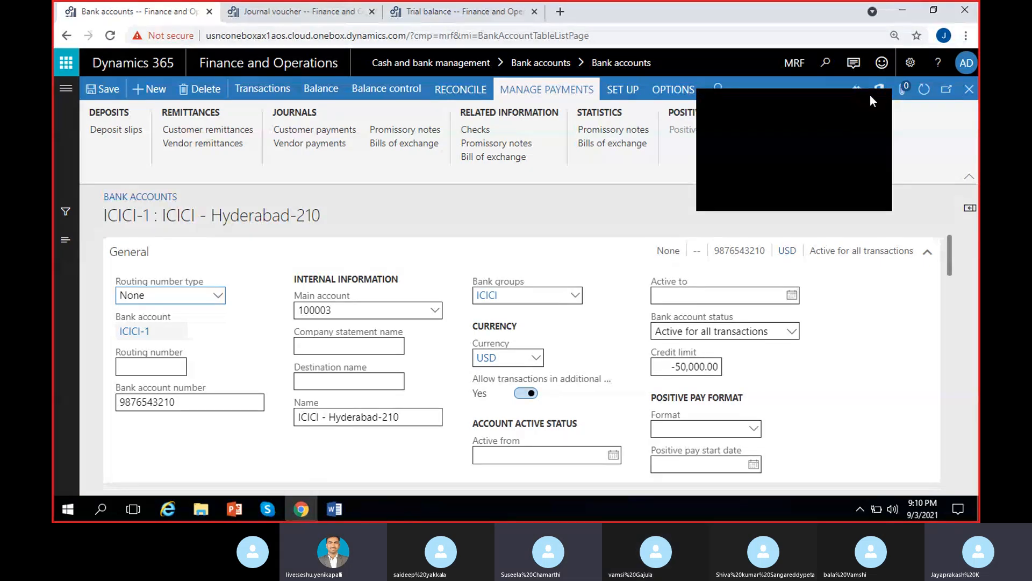
pyautogui.click(99, 94)
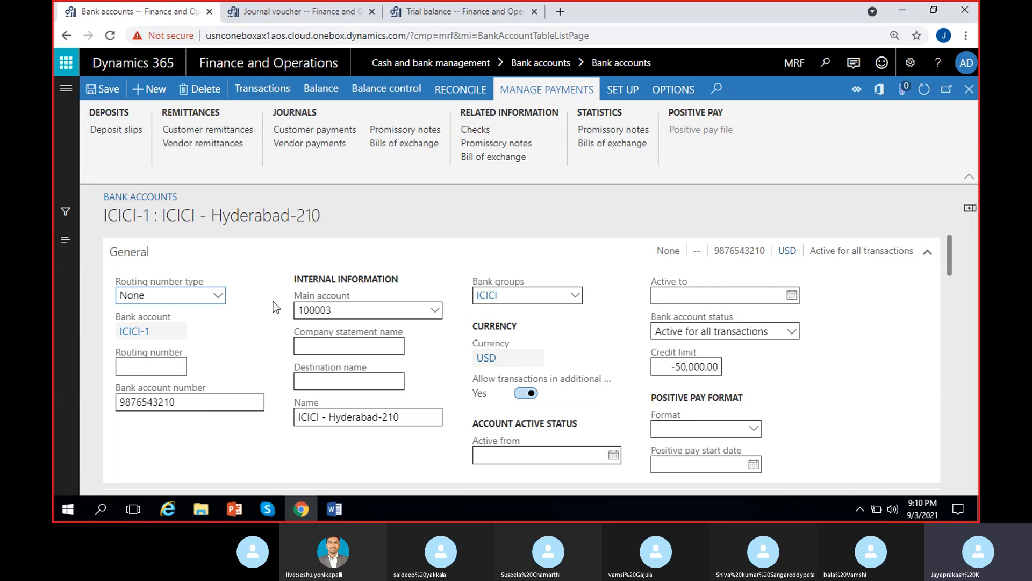
pyautogui.click(103, 89)
# - Look through the payment details and line columns of journal MRF-000001 for the Bank transaction type field
pyautogui.click(269, 11)
pyautogui.click(259, 190)
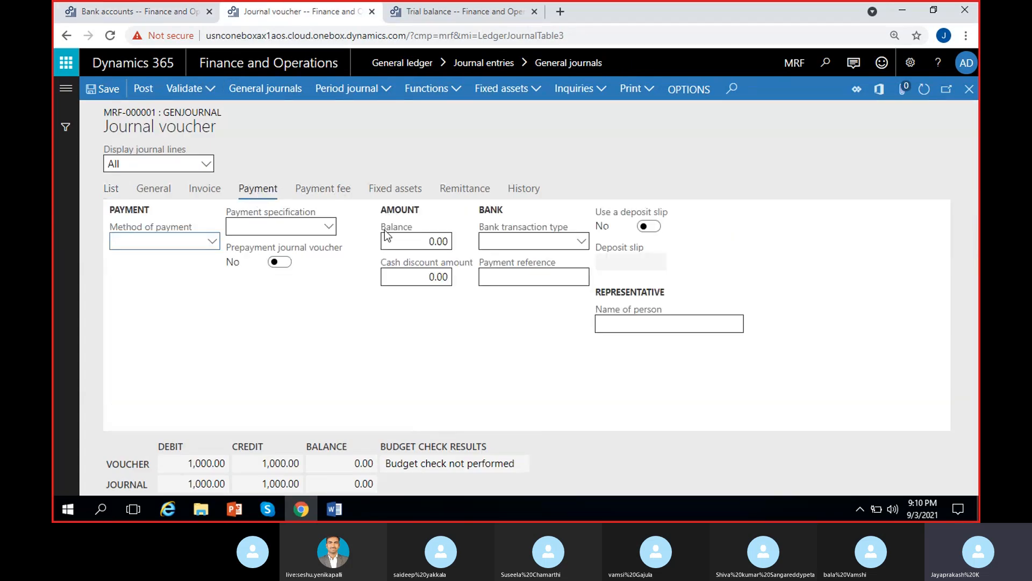
pyautogui.click(521, 243)
pyautogui.click(111, 190)
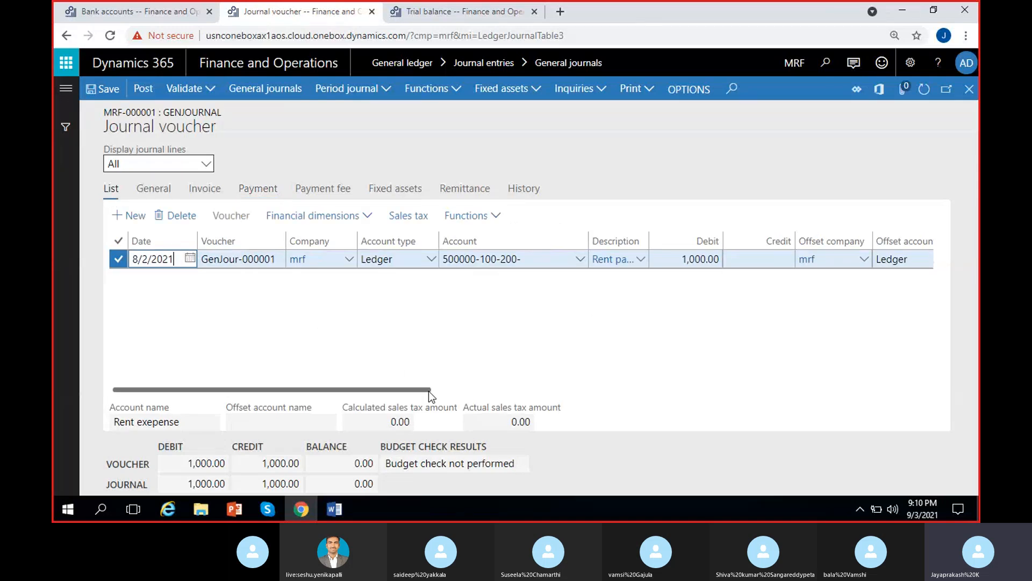
pyautogui.moveTo(428, 391); pyautogui.dragTo(674, 391)
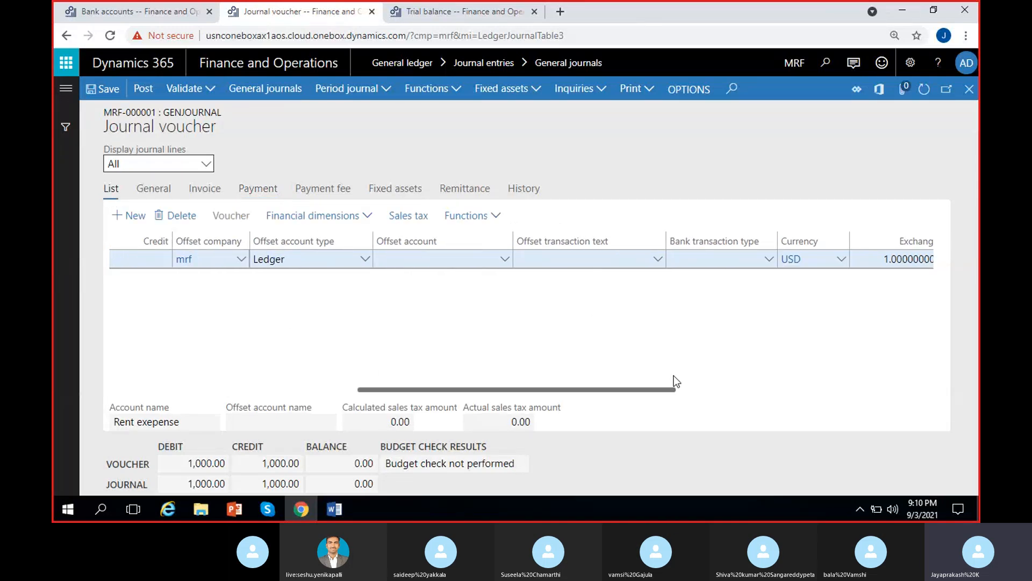
pyautogui.click(697, 256)
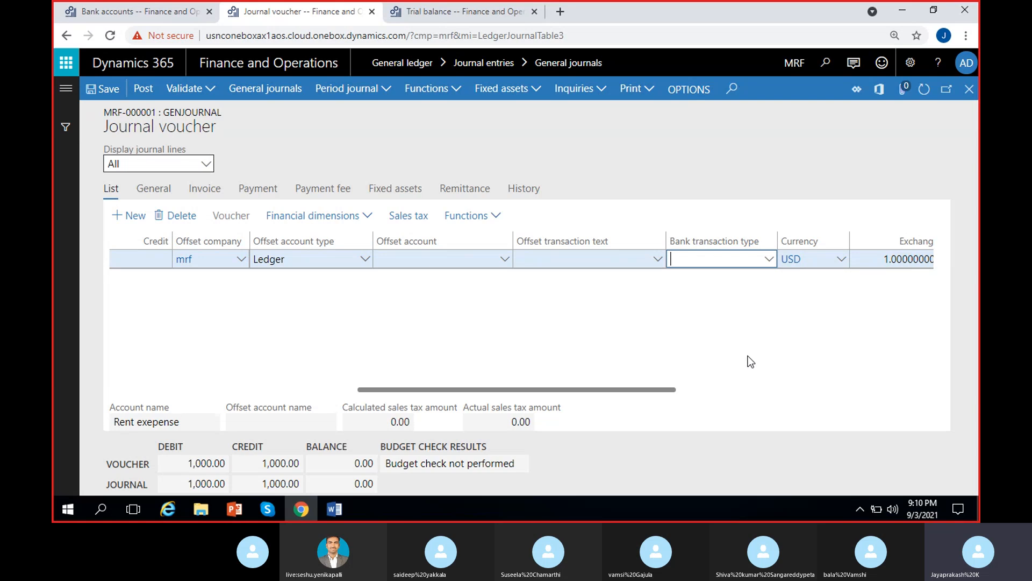
pyautogui.moveTo(674, 389); pyautogui.dragTo(694, 390)
pyautogui.moveTo(763, 376); pyautogui.dragTo(931, 356)
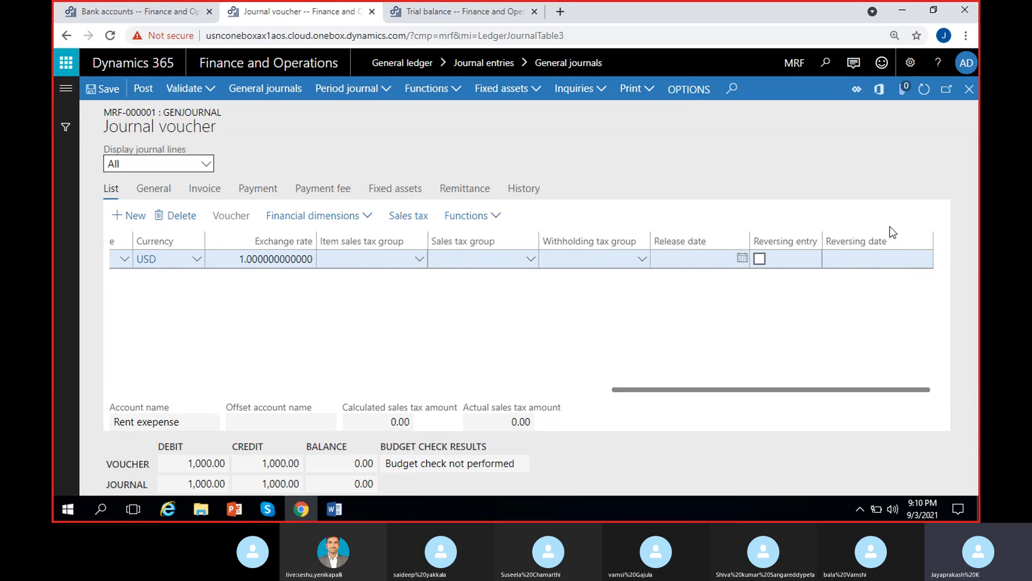
# - Insert the Bank transaction type field from Journal lines as an extra column in the journal line grid and dismiss the reload notice
pyautogui.rightClick(937, 242)
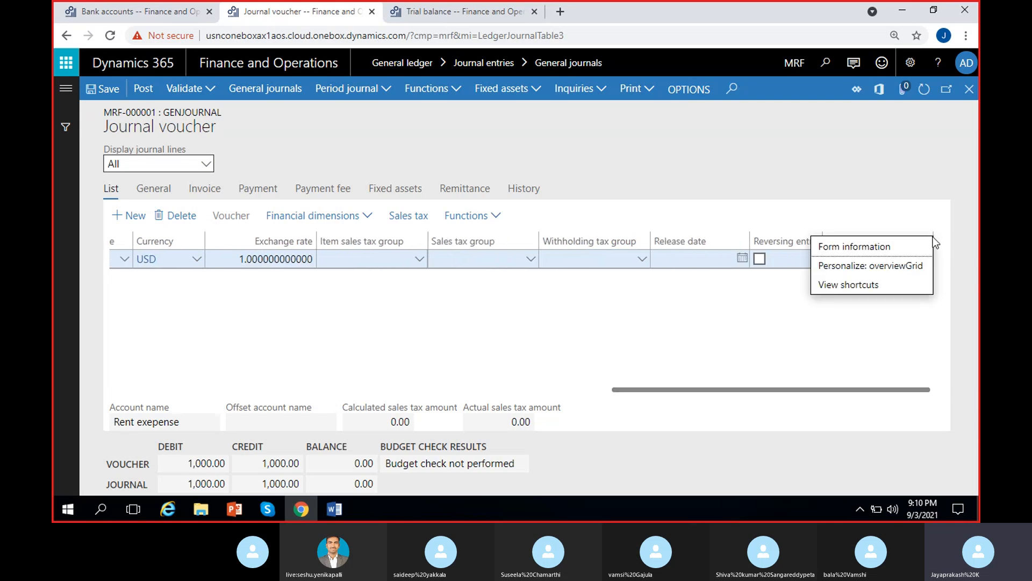
pyautogui.click(910, 265)
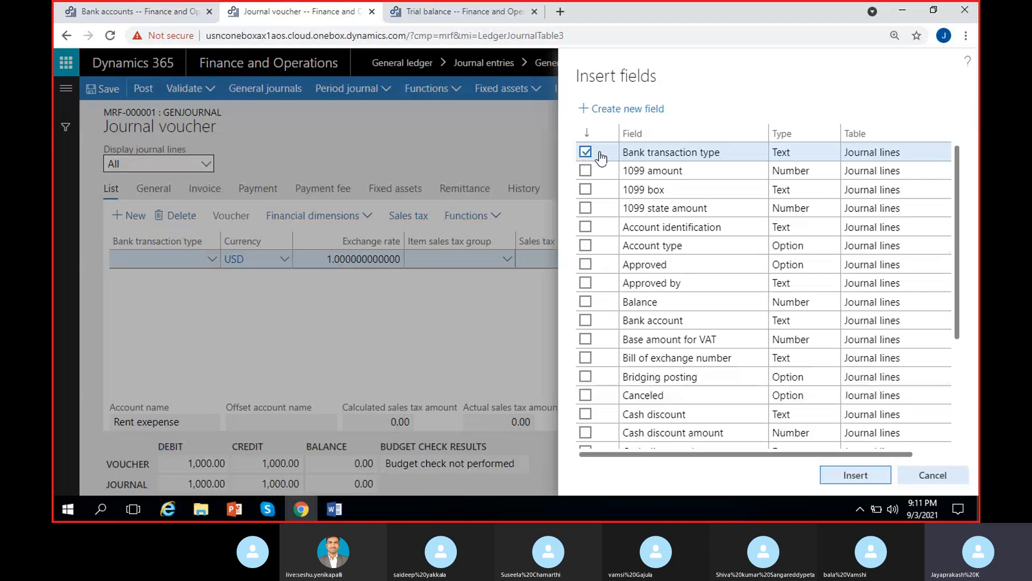
pyautogui.click(845, 476)
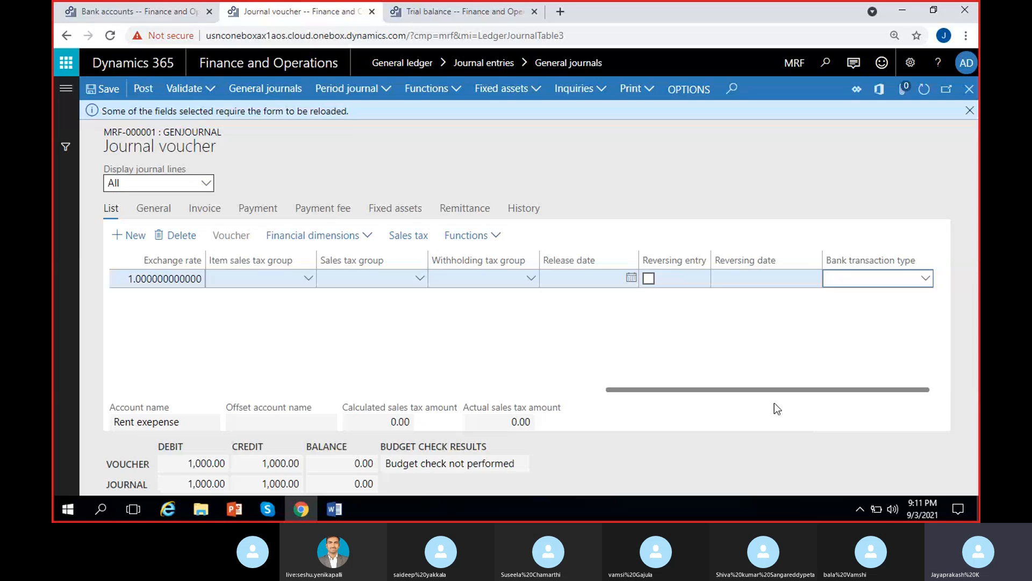
pyautogui.moveTo(767, 392); pyautogui.dragTo(855, 349)
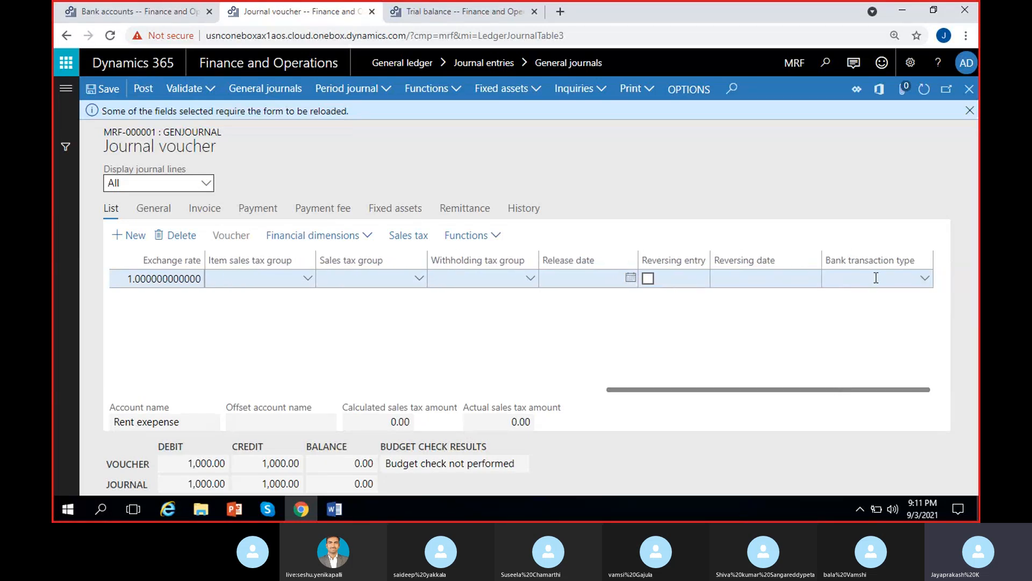
pyautogui.click(874, 279)
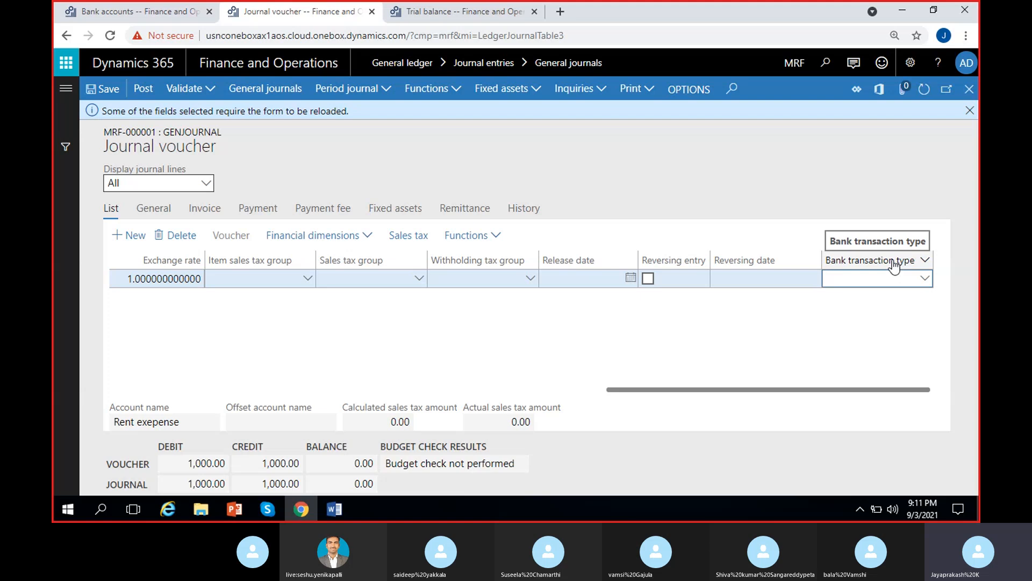
pyautogui.click(842, 315)
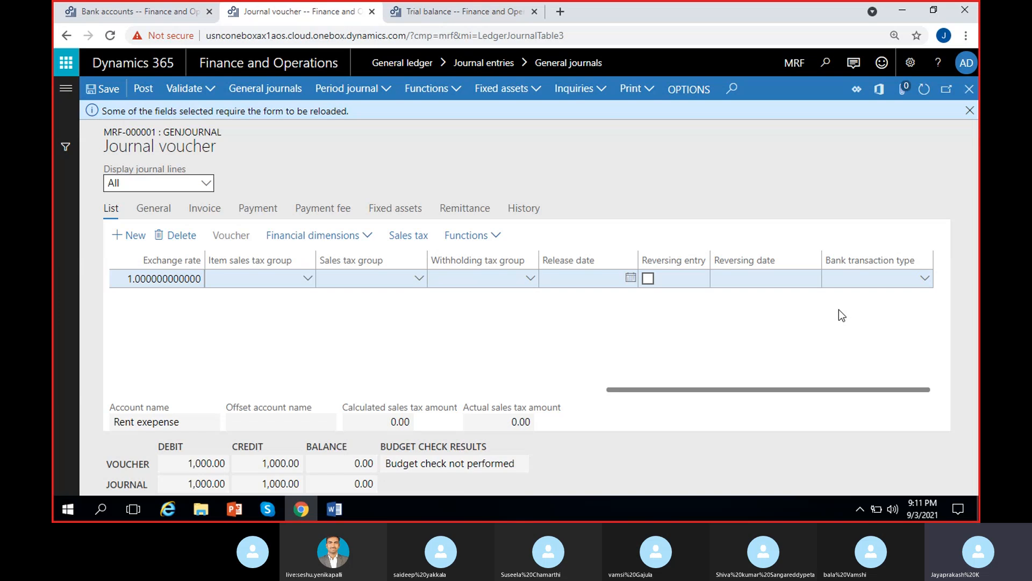
pyautogui.click(970, 111)
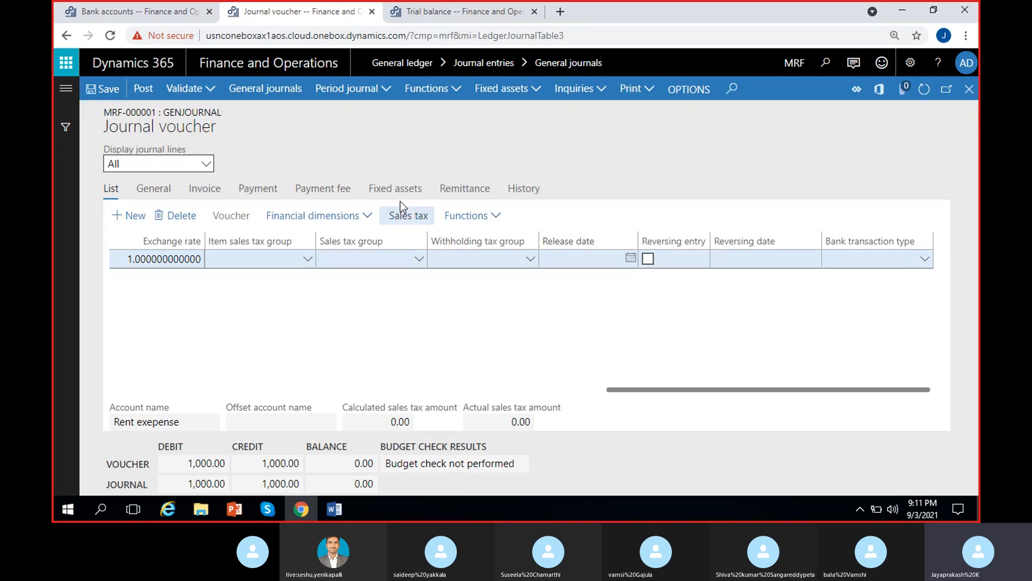
# - Save journal MRF-000001 with its cleared offset account and switch to the Skype call
pyautogui.click(102, 90)
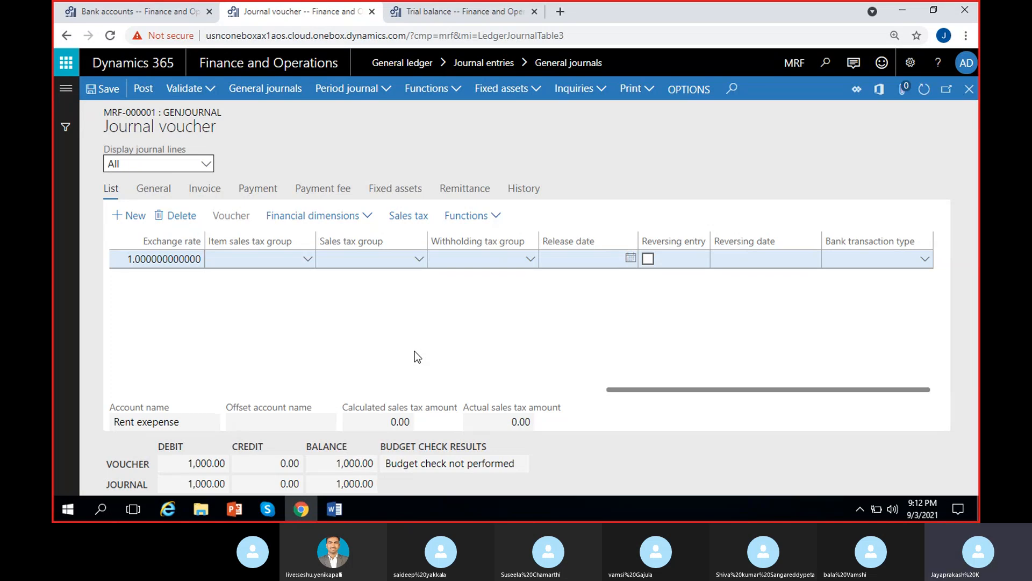
pyautogui.moveTo(268, 508)
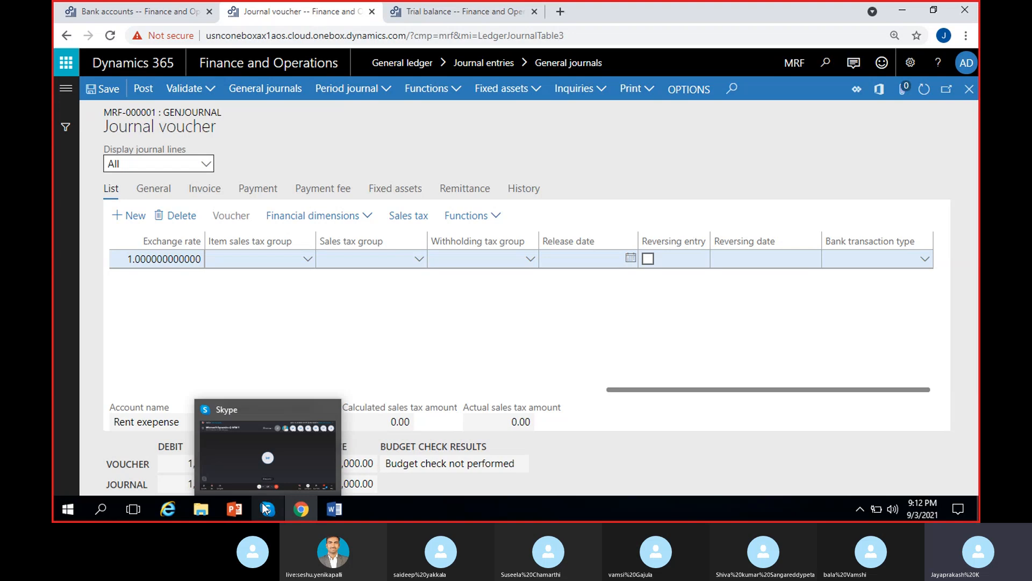
pyautogui.click(251, 487)
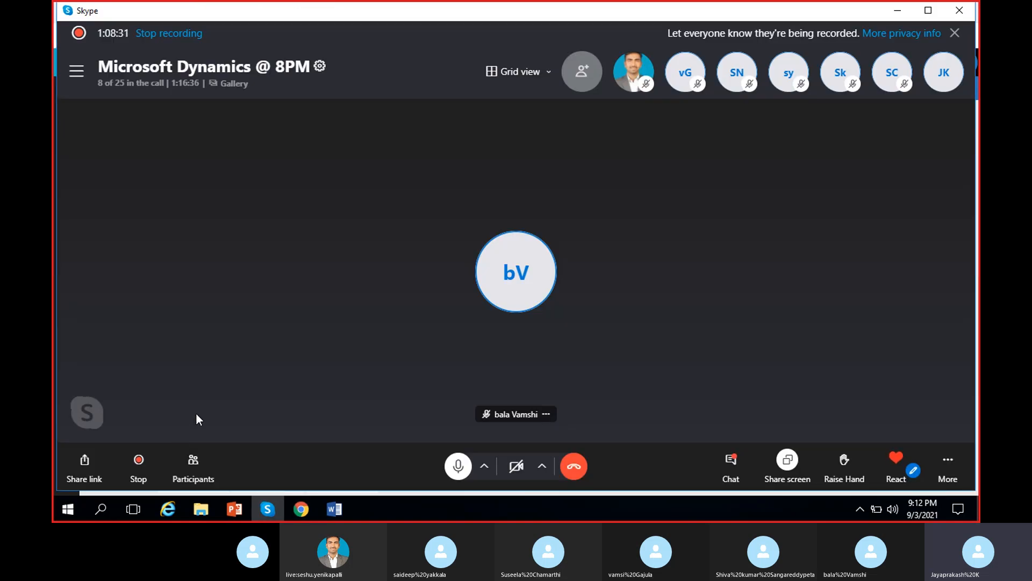